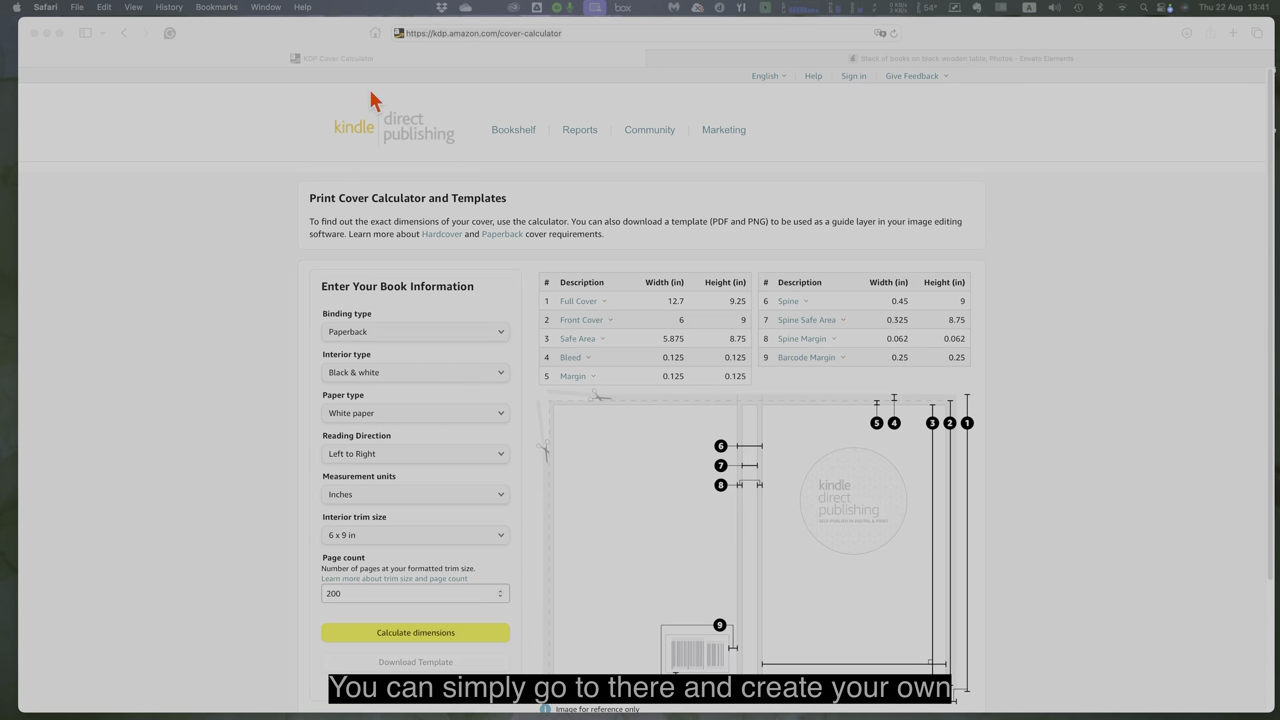
Go back to the KDP cover template search results and reopen the KDP Cover Calculator page
{"action": "left_click", "coordinate": [125, 36]}
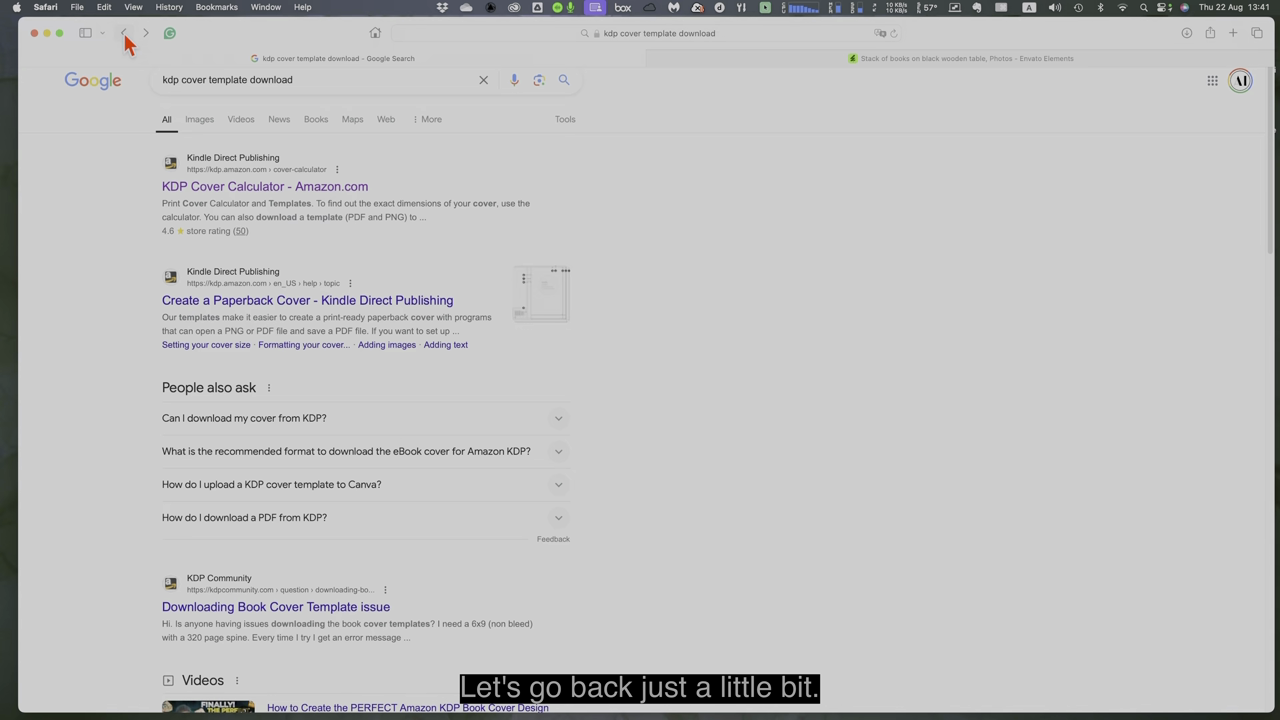
{"action": "left_click", "coordinate": [262, 188]}
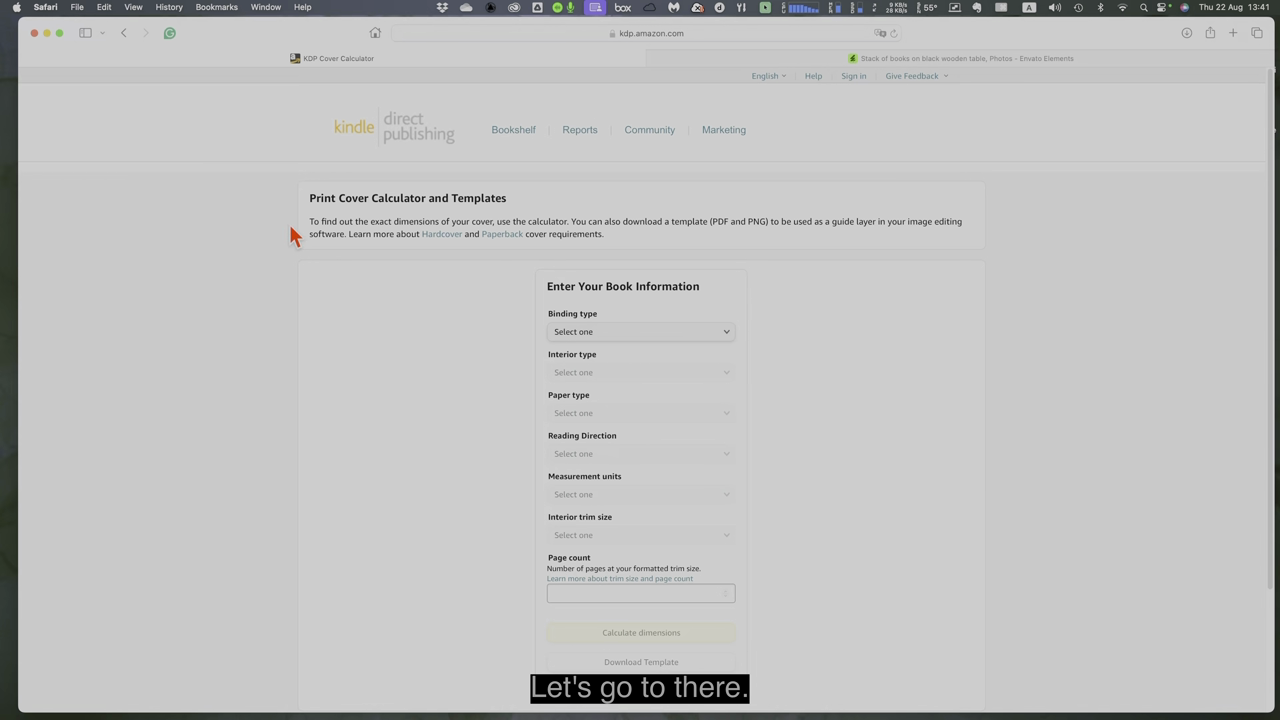
Choose Paperback binding, a Black & white interior and White paper in the calculator form
{"action": "left_click", "coordinate": [708, 32]}
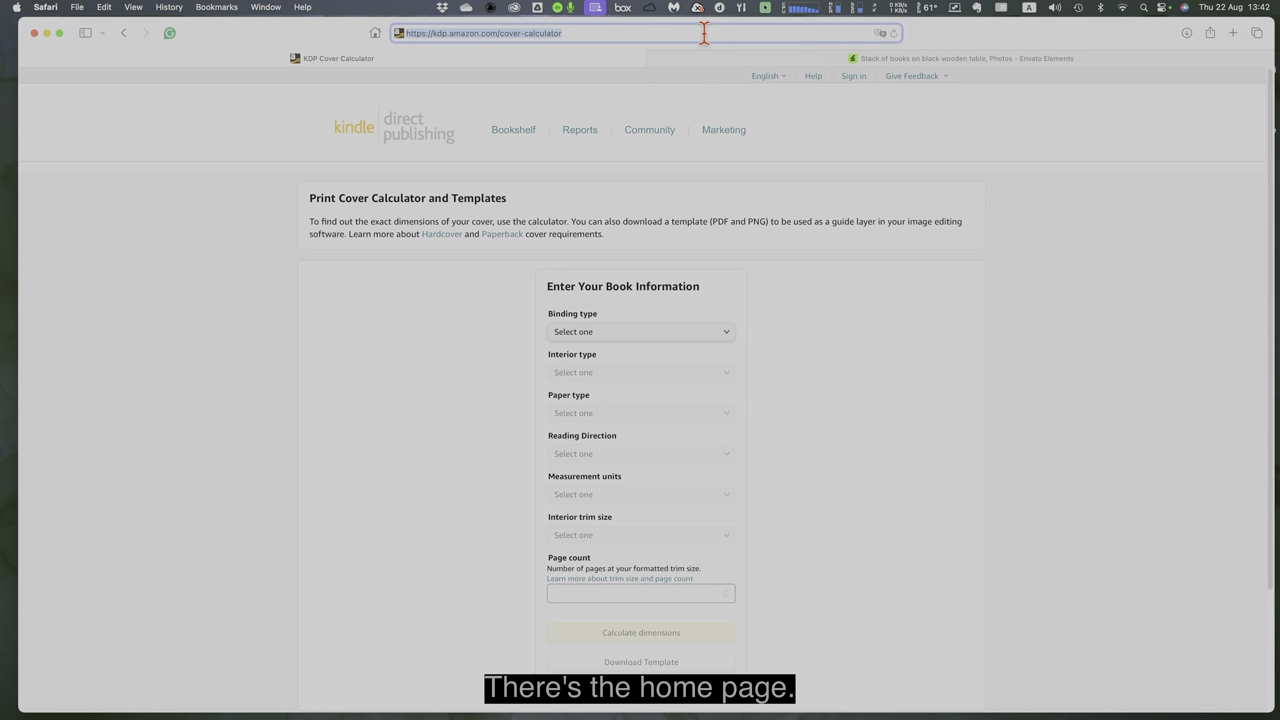
{"action": "left_click", "coordinate": [800, 358]}
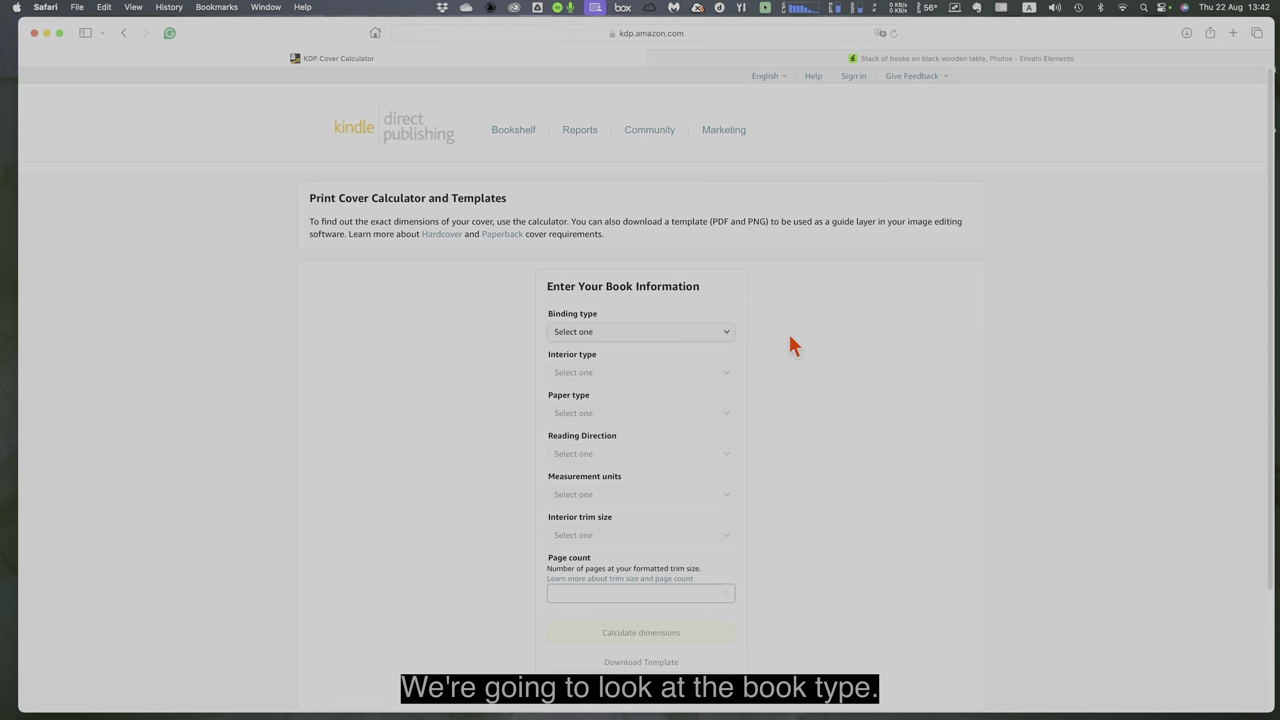
{"action": "left_click", "coordinate": [690, 338]}
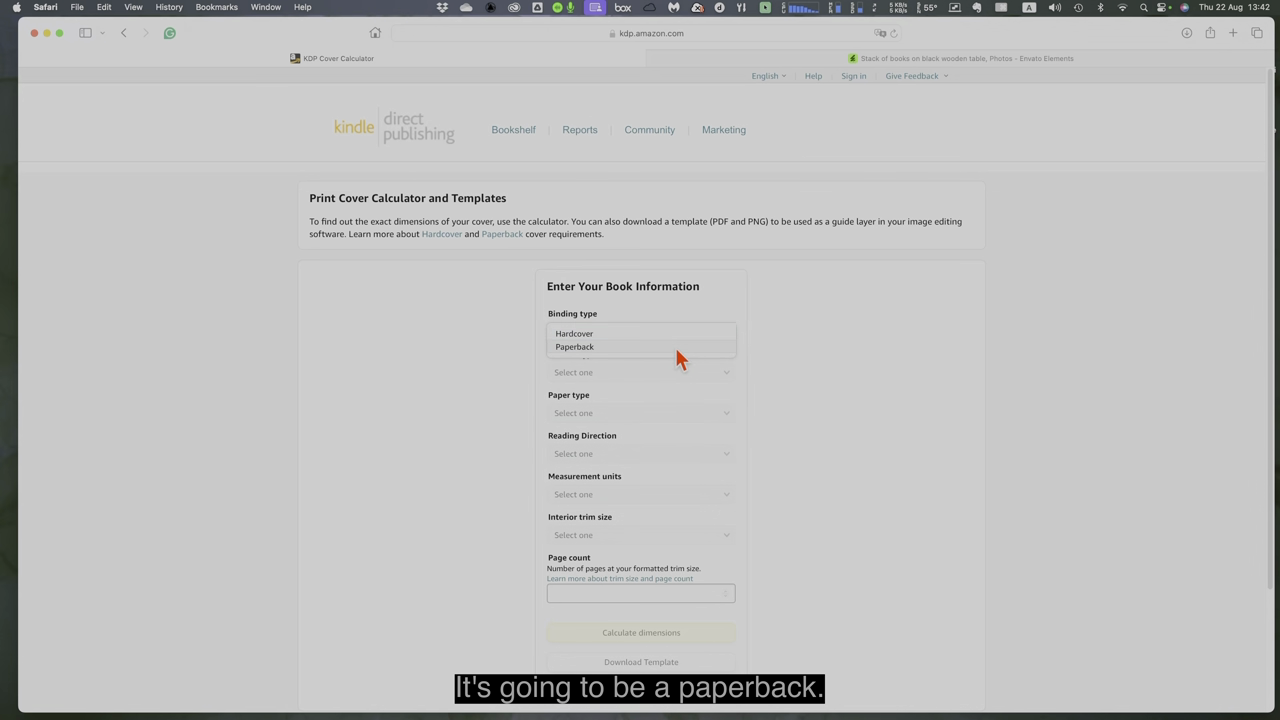
{"action": "left_click", "coordinate": [675, 347]}
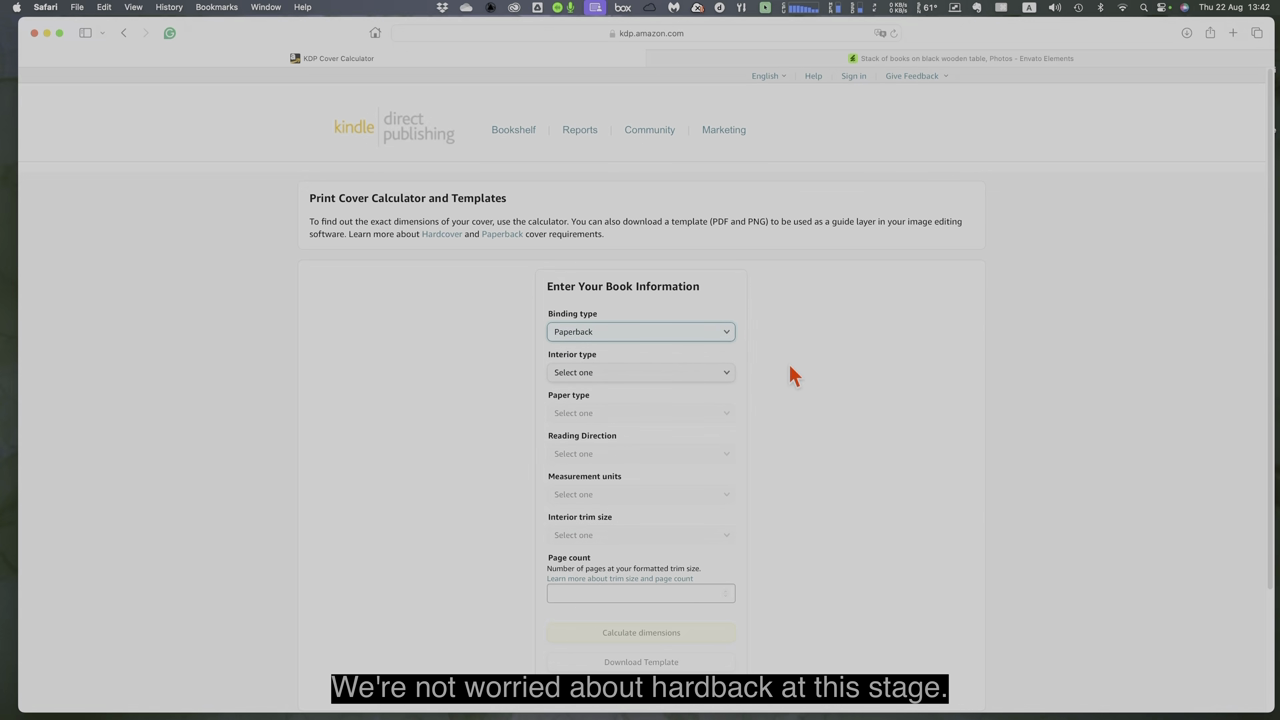
{"action": "left_click", "coordinate": [718, 382]}
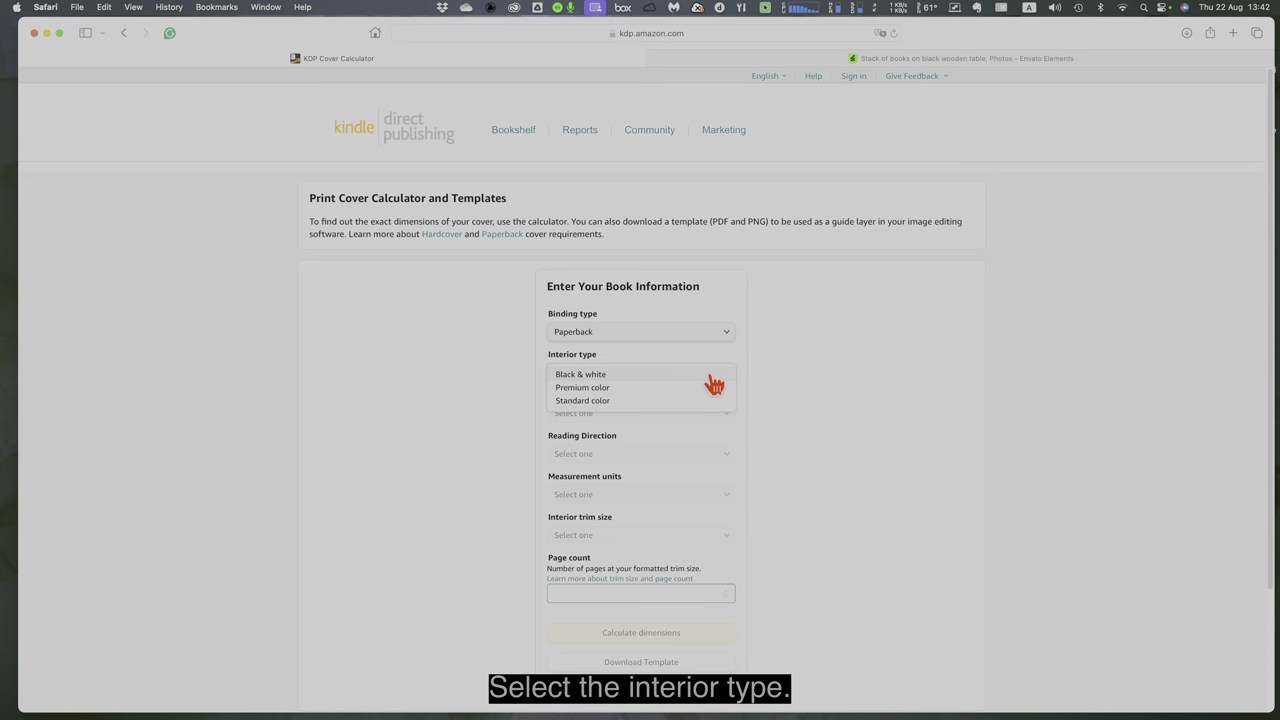
{"action": "left_click", "coordinate": [710, 376]}
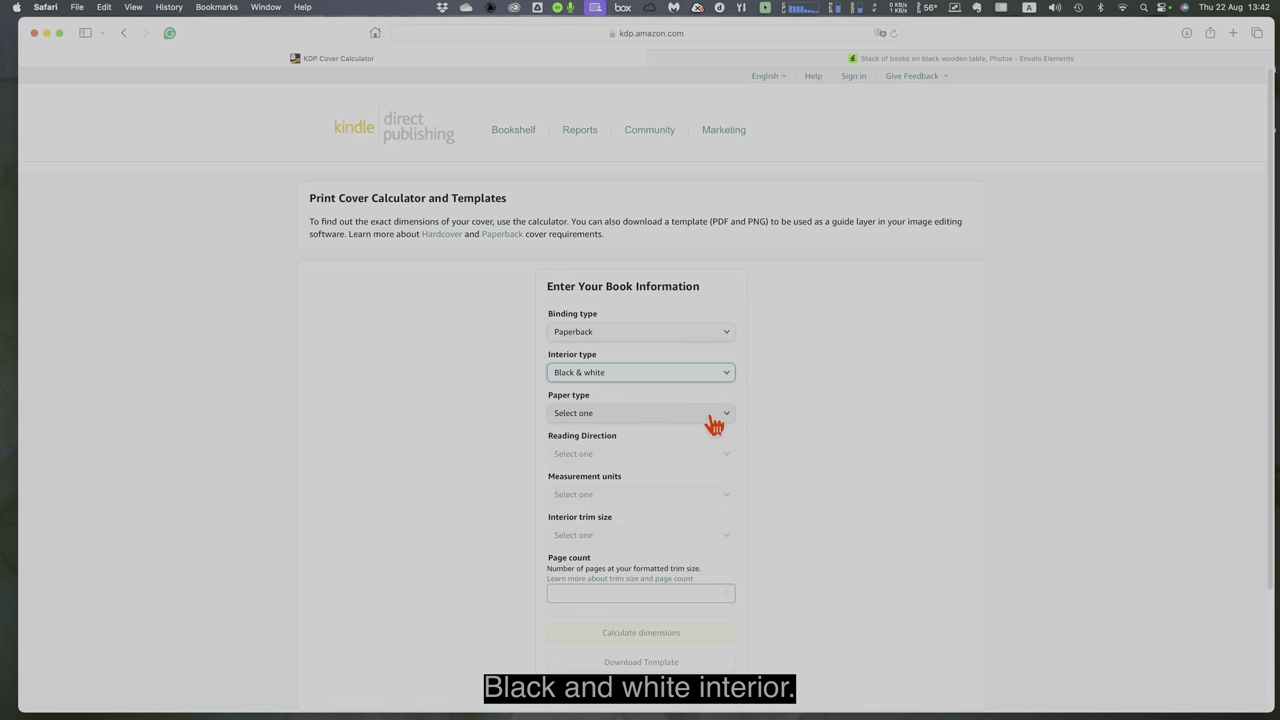
{"action": "left_click", "coordinate": [714, 420]}
{"action": "left_click", "coordinate": [694, 429]}
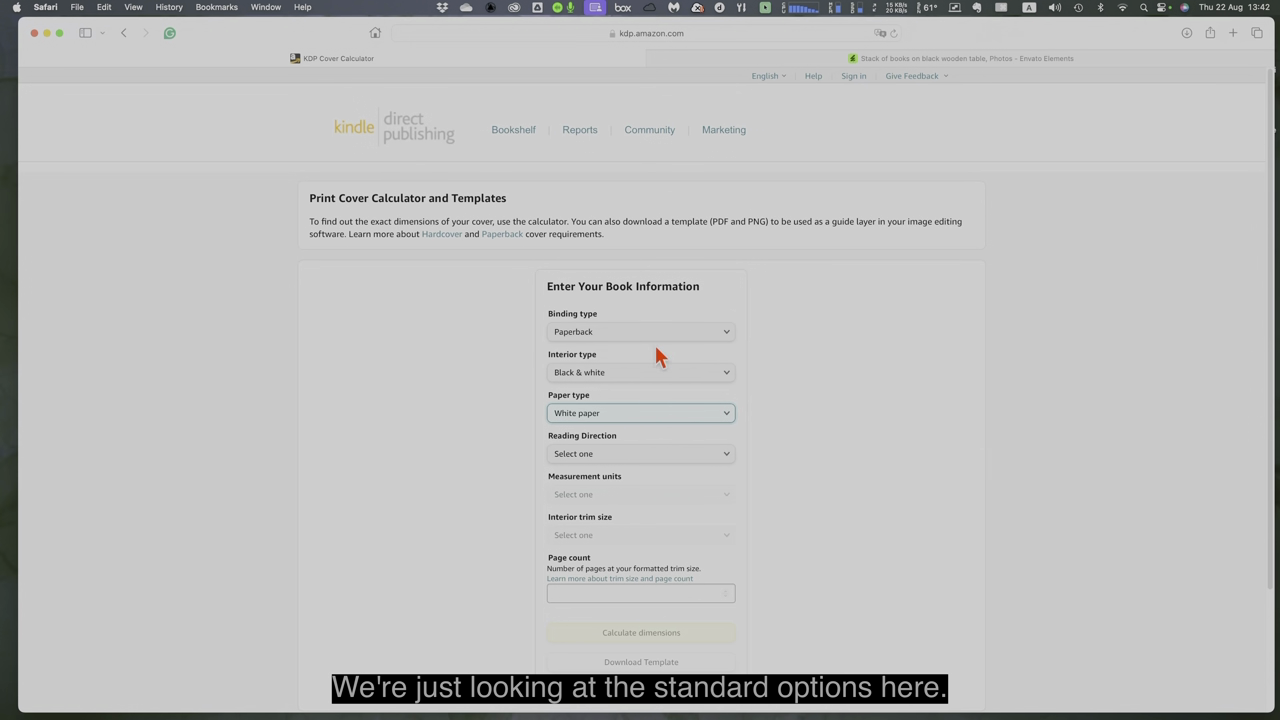
Set the reading direction to Left to Right, units to Inches and trim size to 6 x 9 in
{"action": "left_click", "coordinate": [641, 455]}
{"action": "left_click", "coordinate": [647, 453]}
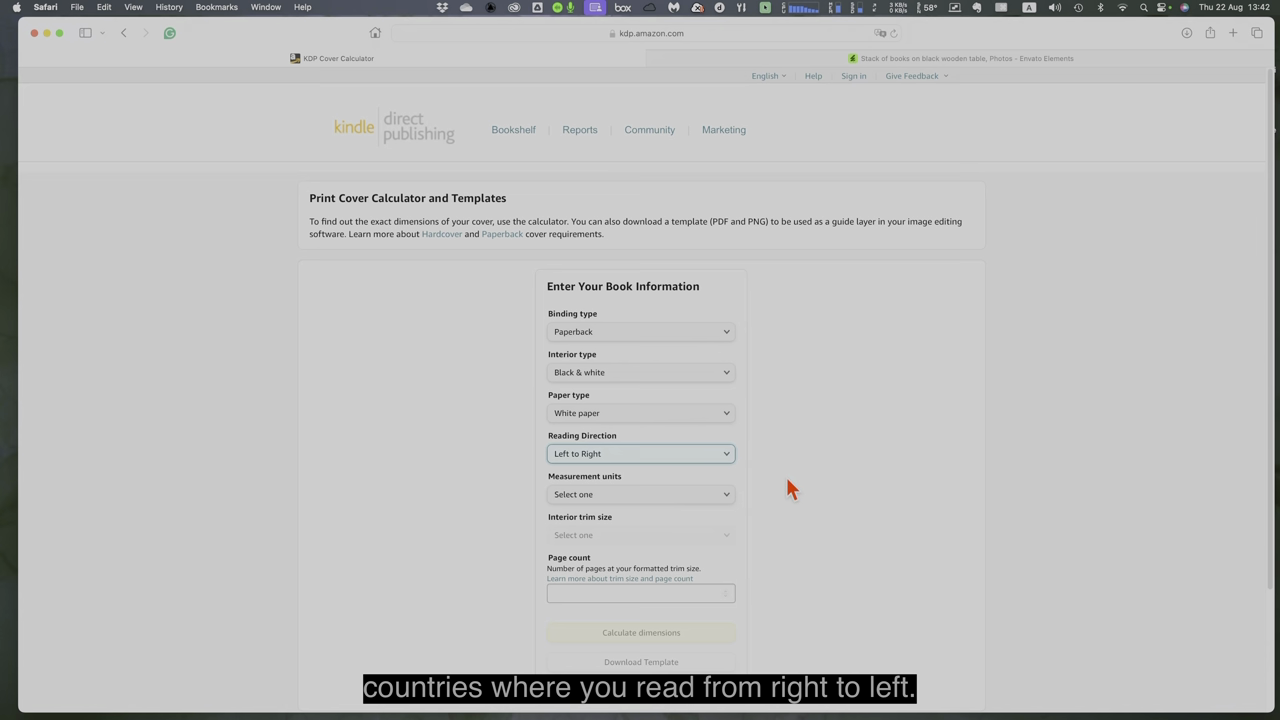
{"action": "left_click", "coordinate": [713, 499]}
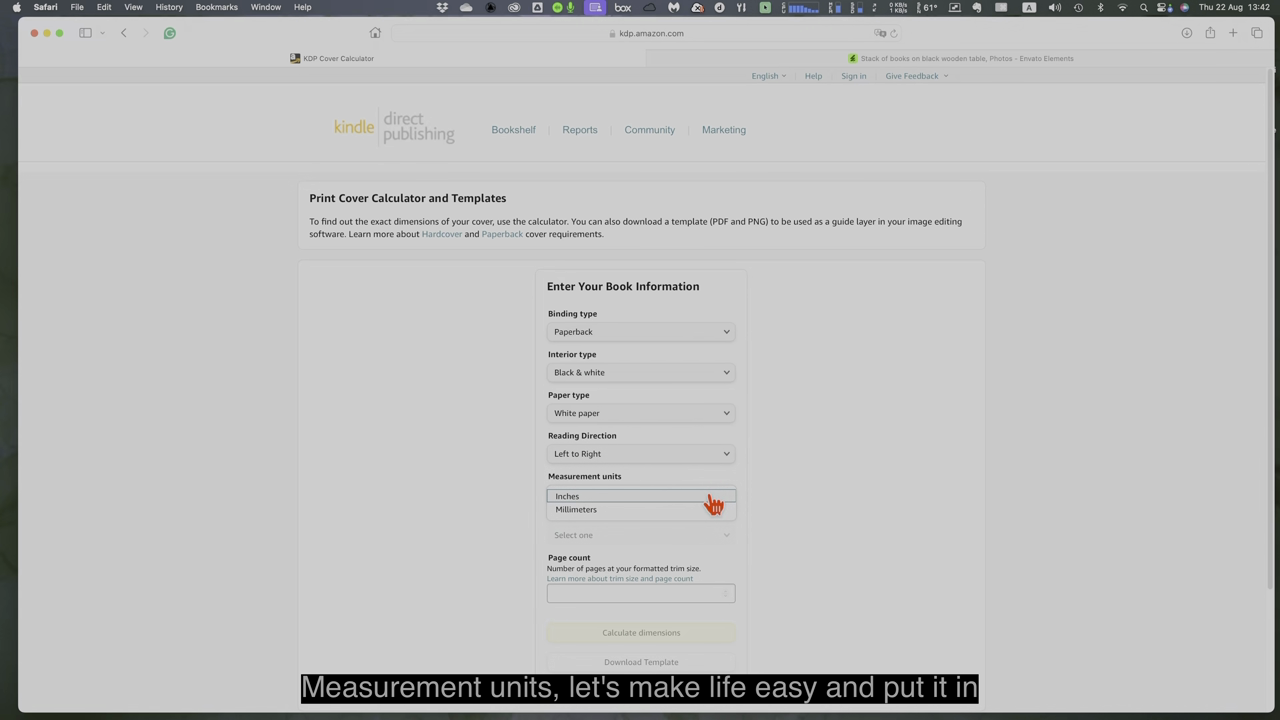
{"action": "left_click", "coordinate": [713, 497]}
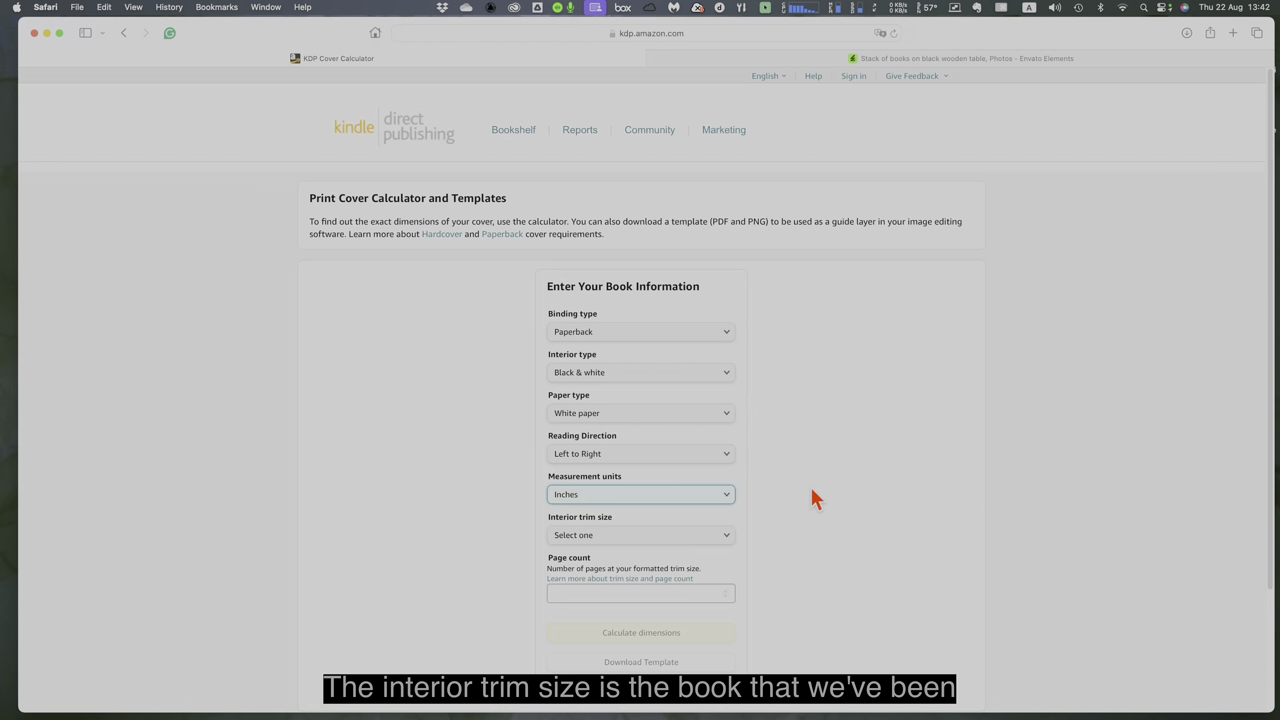
{"action": "left_click", "coordinate": [719, 542]}
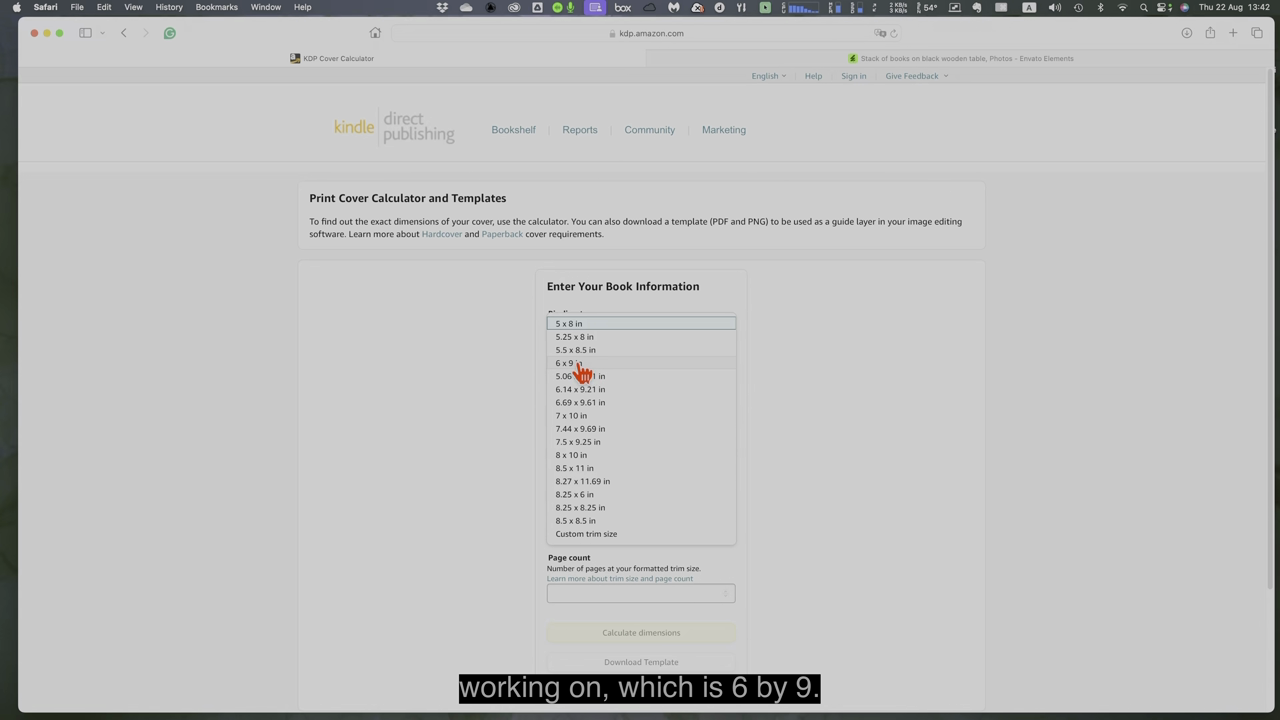
{"action": "left_click", "coordinate": [658, 365]}
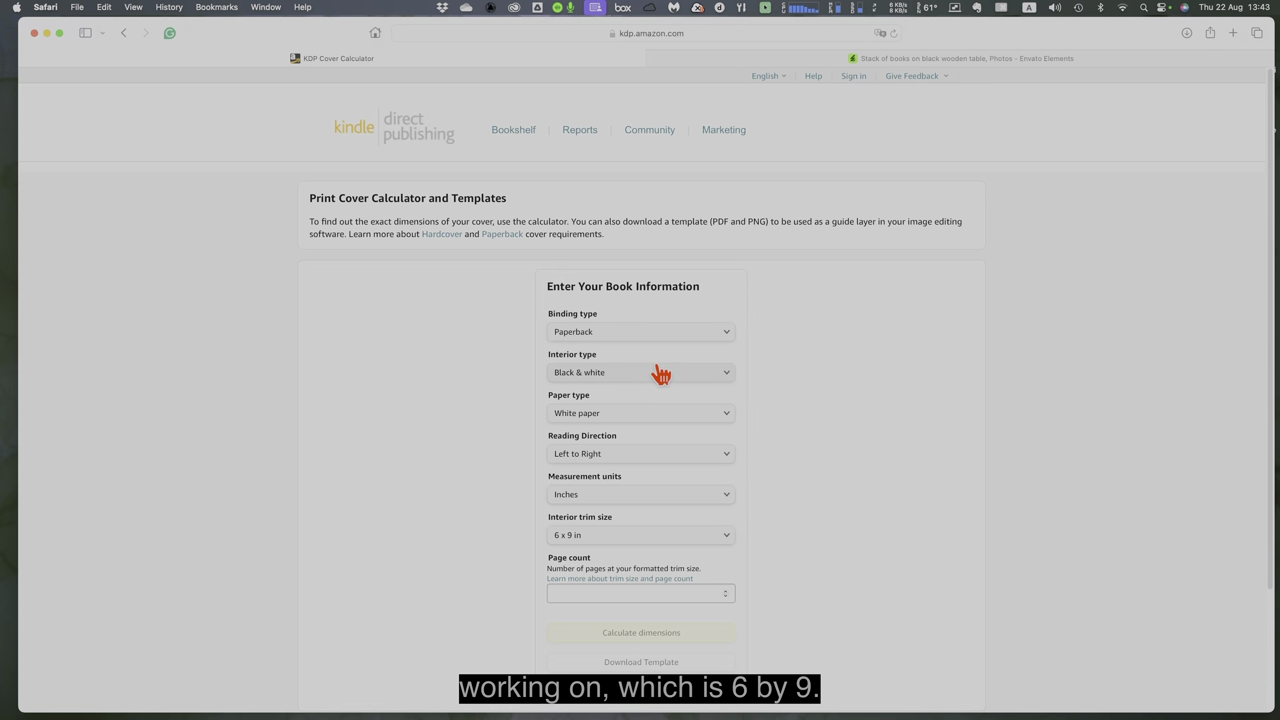
Enter 150 pages and calculate: 12.588 x 9.25 in full cover with a 0.338 in spine
{"action": "left_click", "coordinate": [709, 593]}
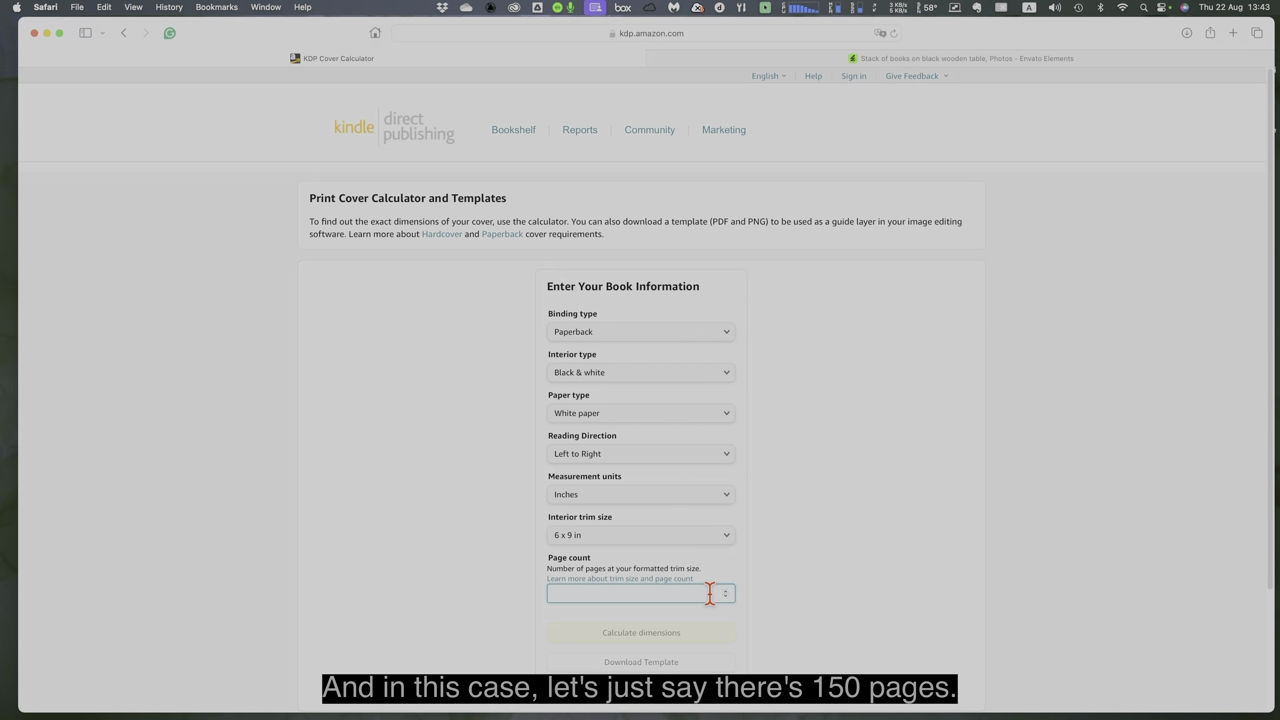
{"action": "type", "text": "150"}
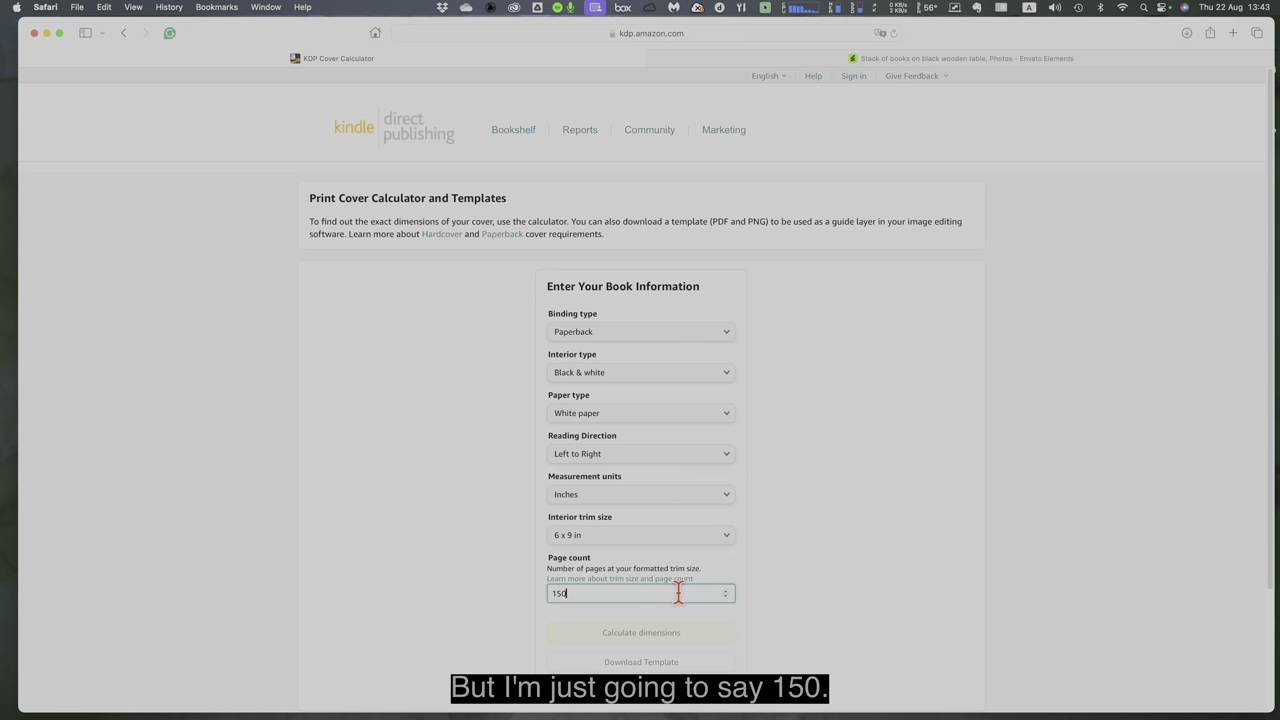
{"action": "scroll", "coordinate": [789, 597], "scroll_direction": "down", "scroll_amount": 2}
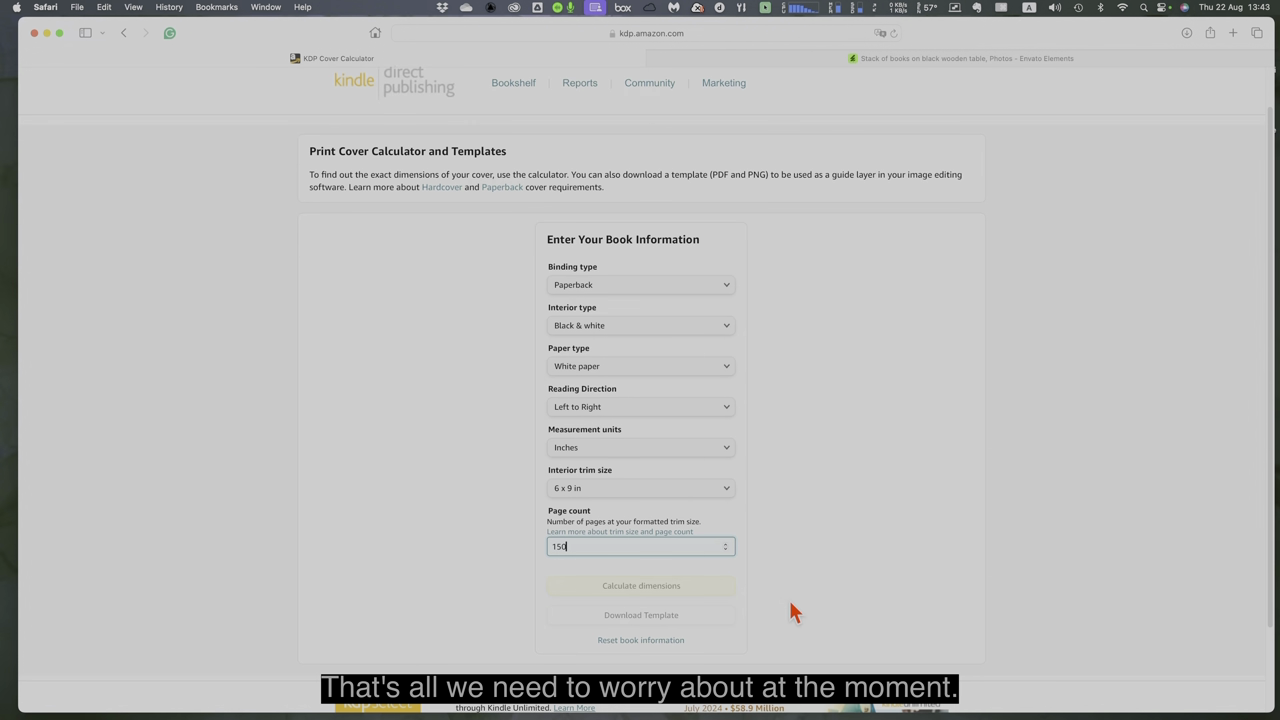
{"action": "left_click", "coordinate": [645, 590]}
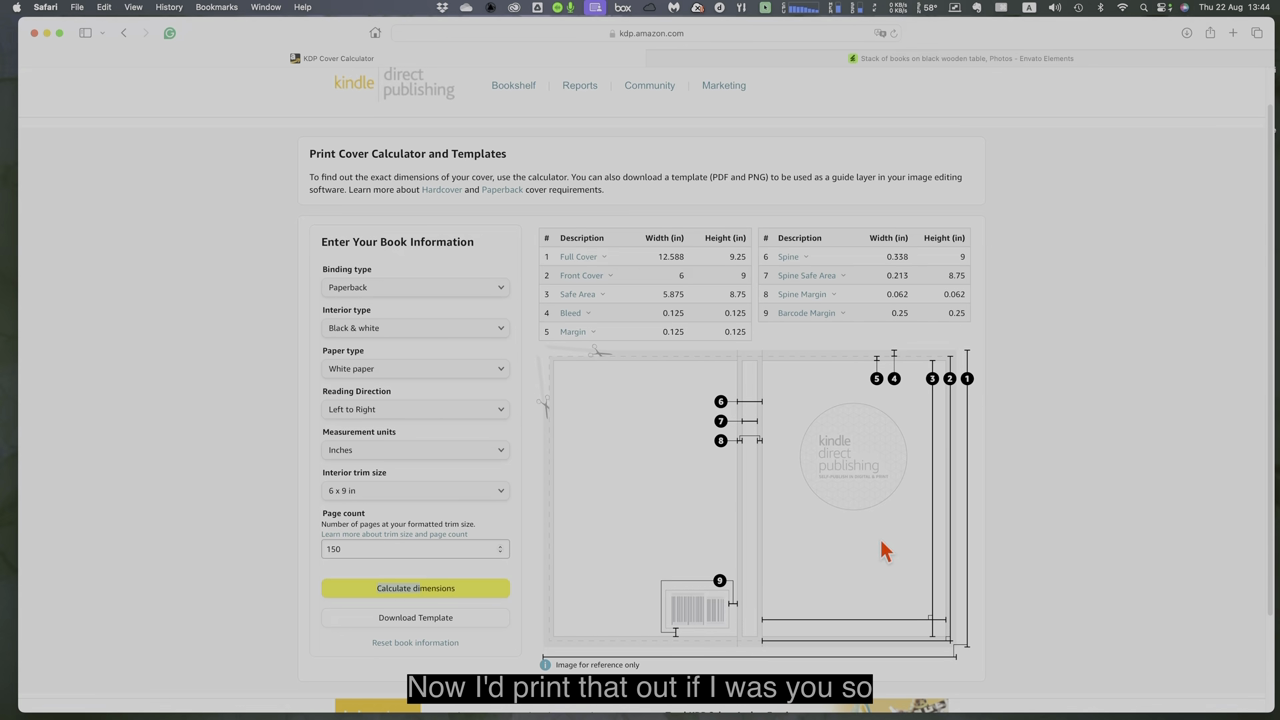
Download the PAPERBACK_6.000x9.000_150_BW cover template and save it to Documents
{"action": "scroll", "coordinate": [880, 550], "scroll_direction": "down", "scroll_amount": 1}
{"action": "scroll", "coordinate": [878, 546], "scroll_direction": "up", "scroll_amount": 2}
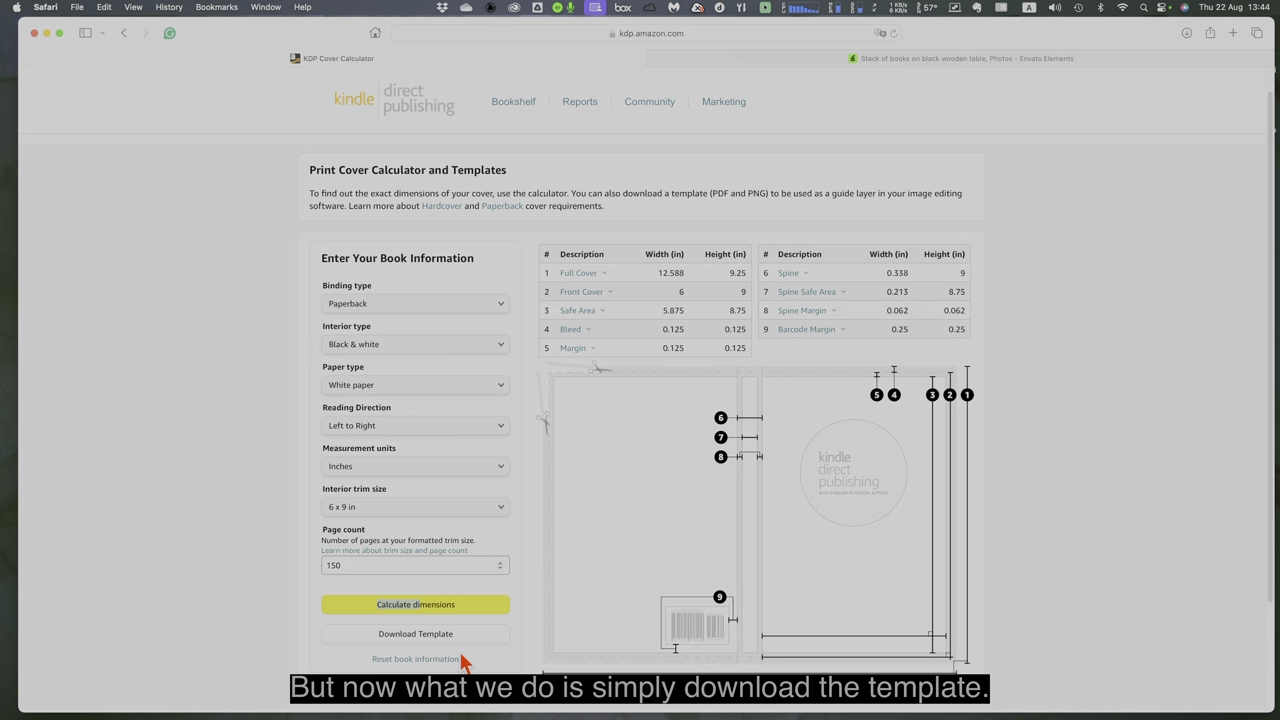
{"action": "left_click", "coordinate": [410, 638]}
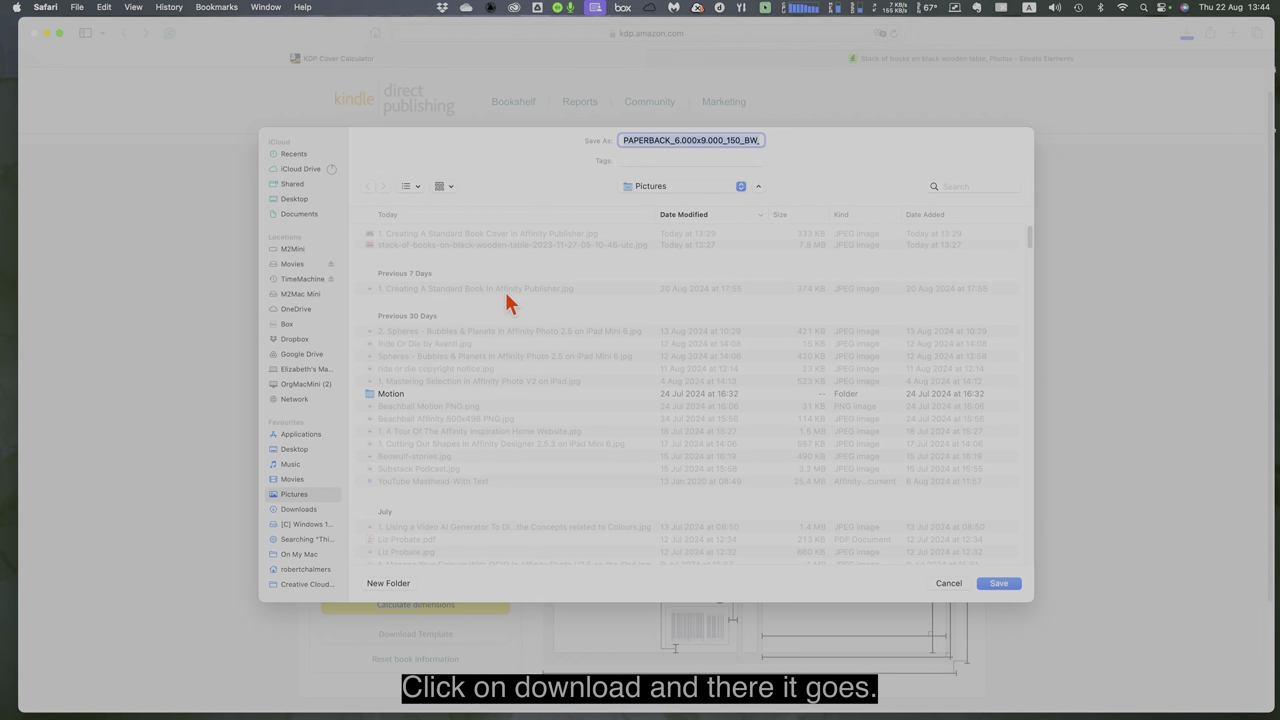
{"action": "left_click", "coordinate": [297, 215]}
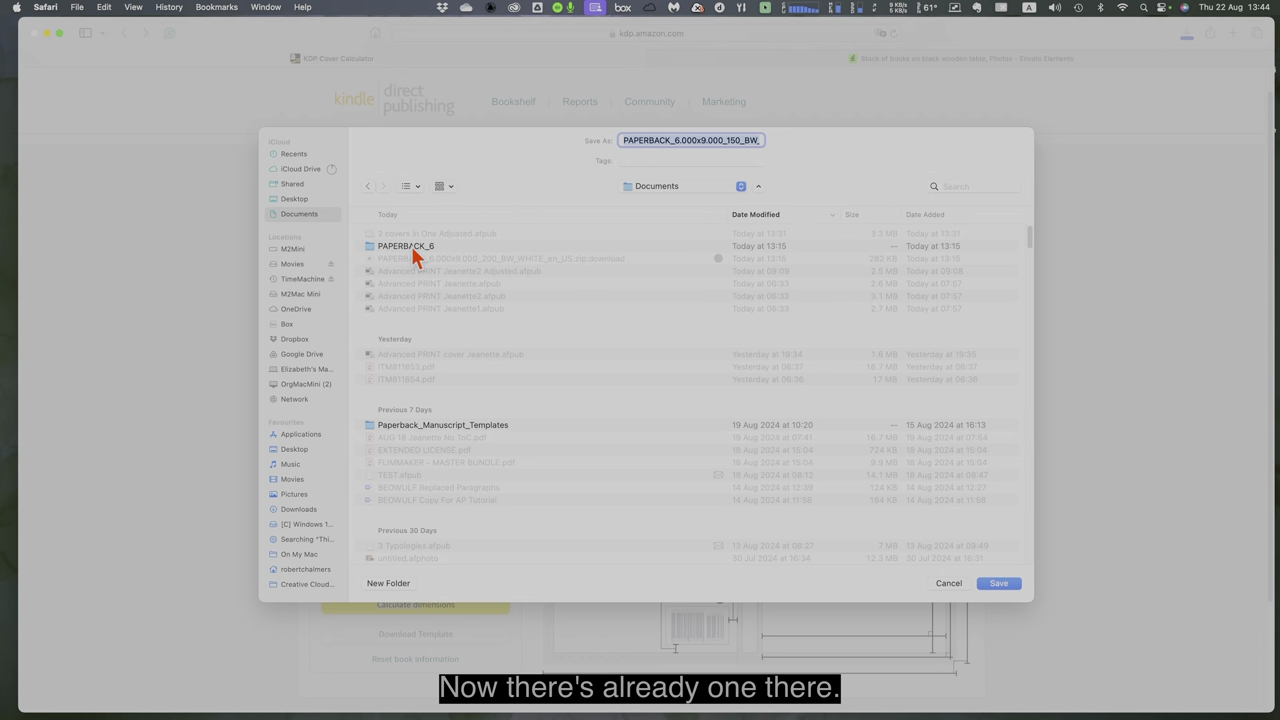
{"action": "left_click", "coordinate": [996, 583]}
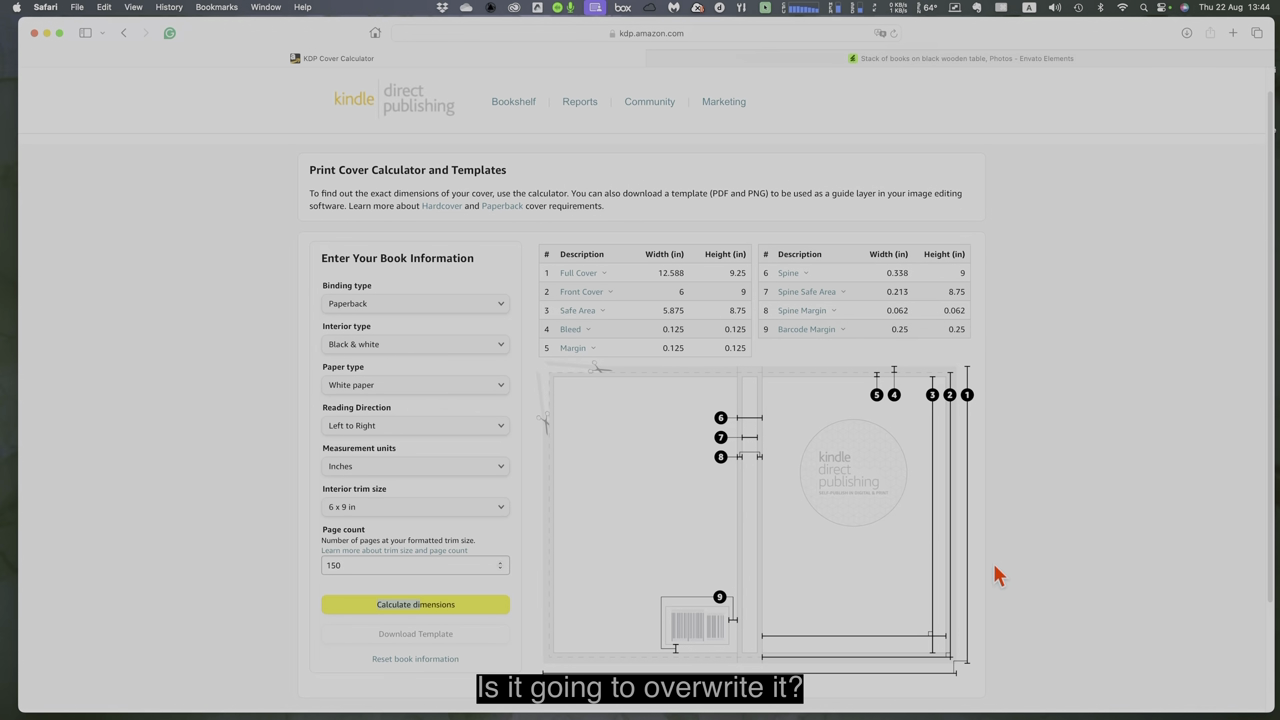
Check the Downloads list for the template, then minimise Safari to reveal Finder
{"action": "left_click", "coordinate": [1186, 33]}
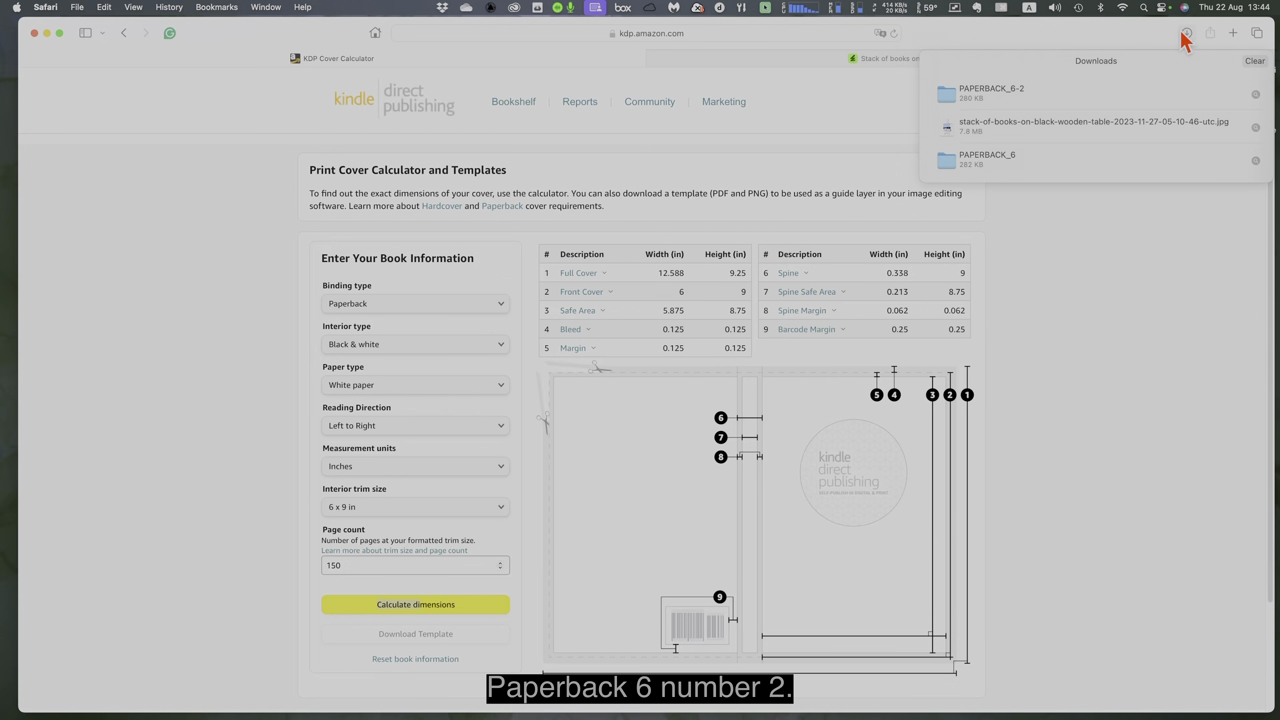
{"action": "left_click", "coordinate": [1140, 34]}
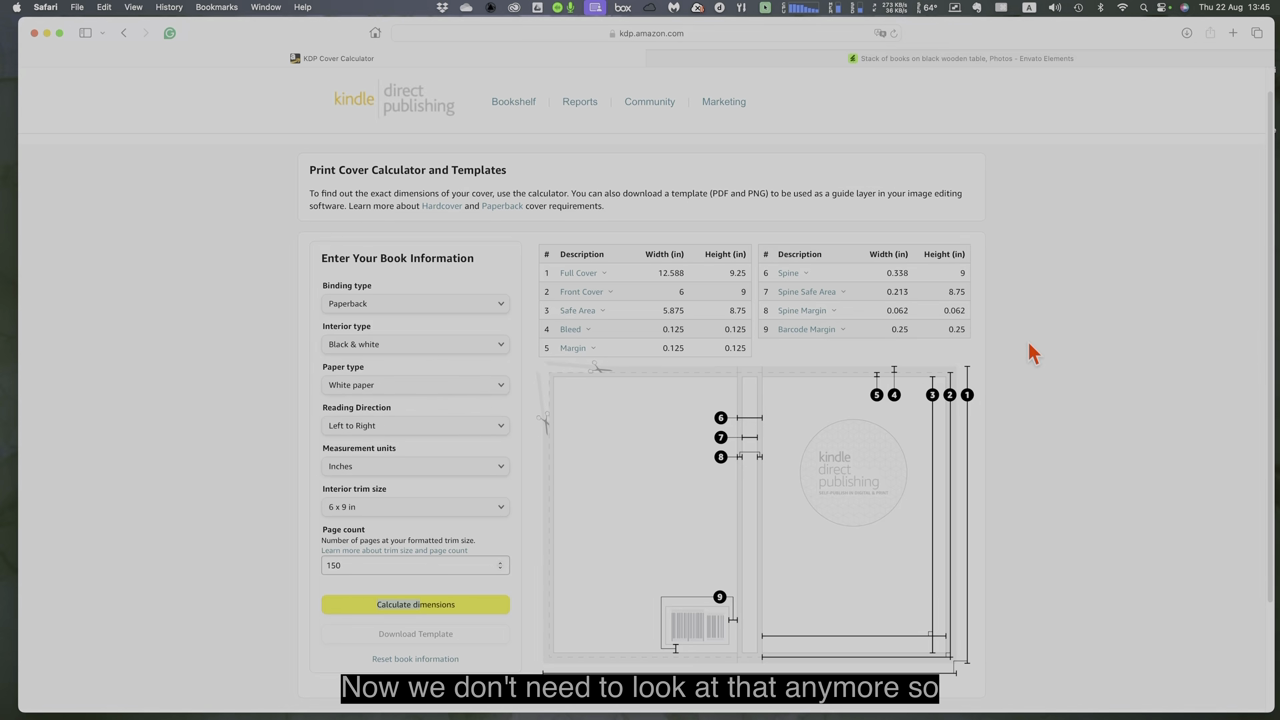
{"action": "left_click", "coordinate": [46, 34]}
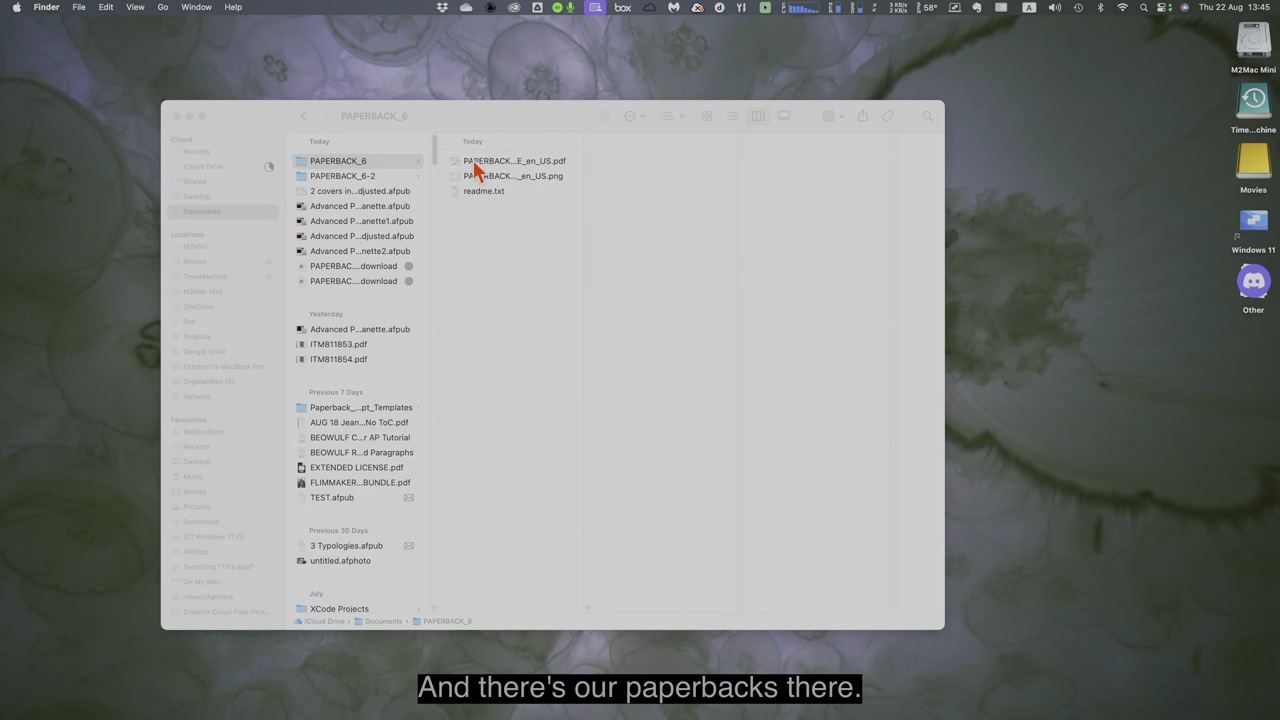
In PAPERBACK_6-2, open the 150-page template PDF with Affinity Publisher 2
{"action": "left_click", "coordinate": [365, 178]}
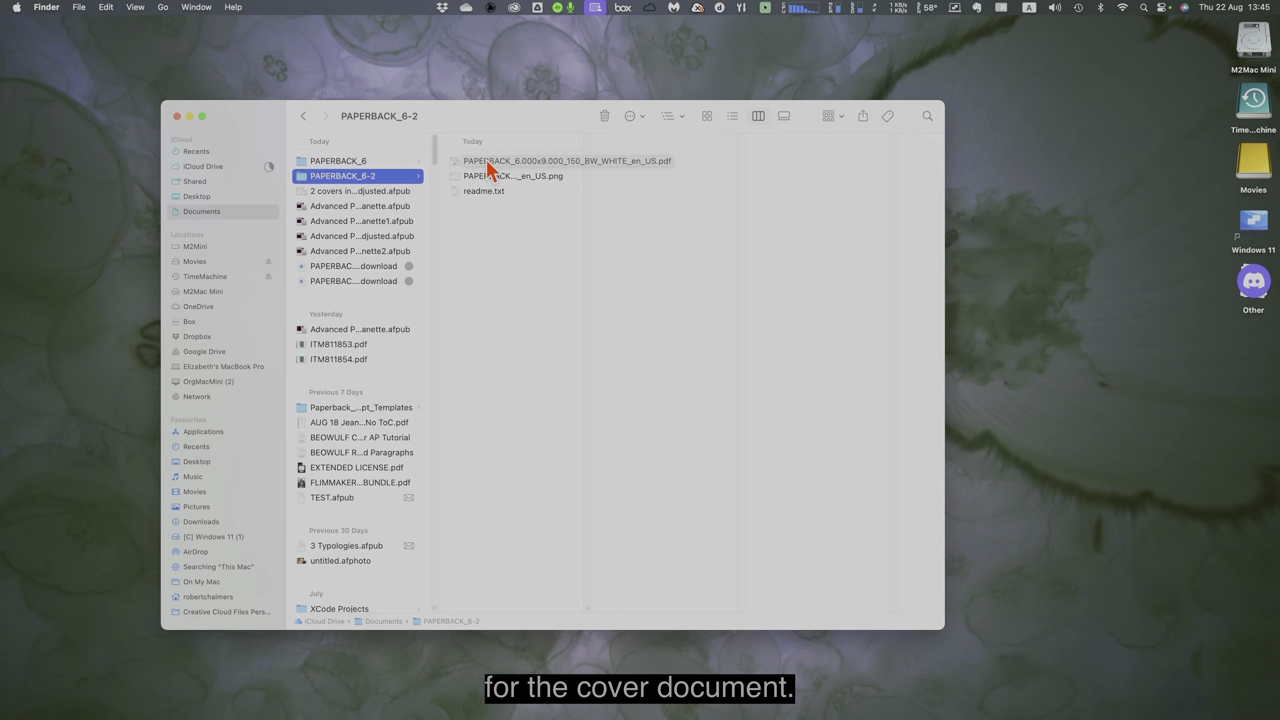
{"action": "right_click", "coordinate": [490, 168]}
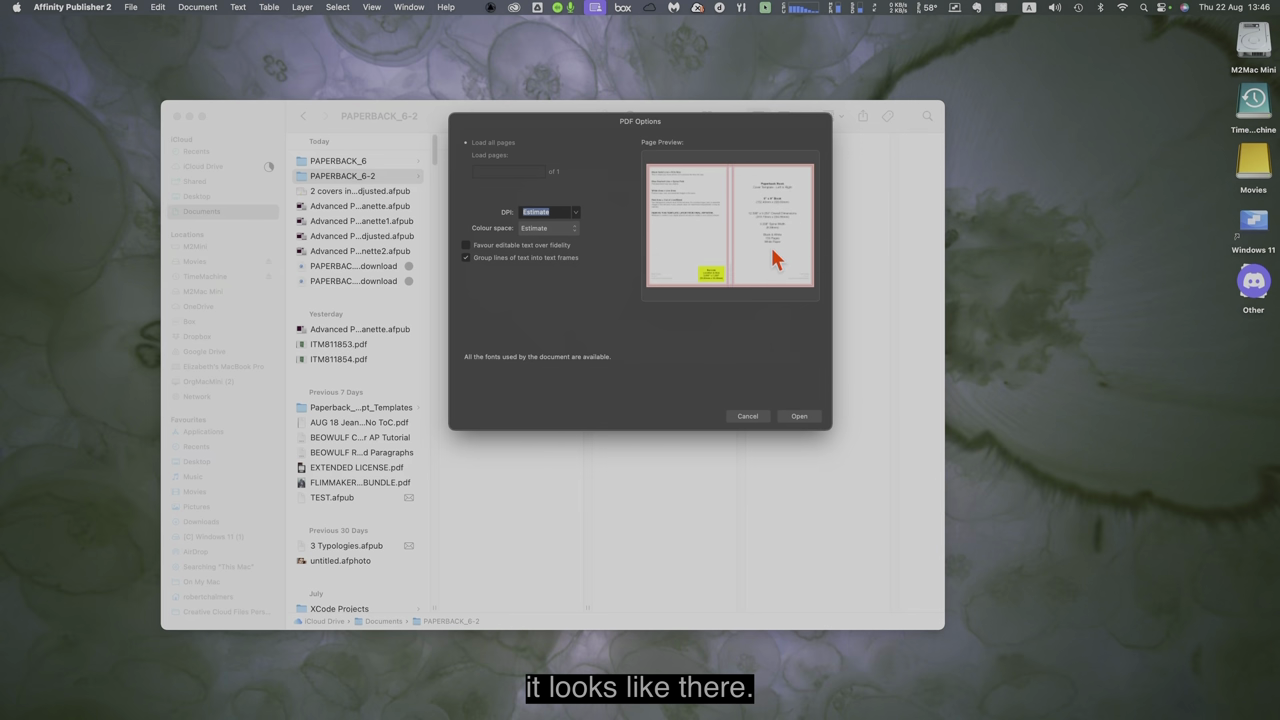
Accept the PDF Options to load the 150-page template with its 0.338" spine
{"action": "left_click", "coordinate": [799, 417]}
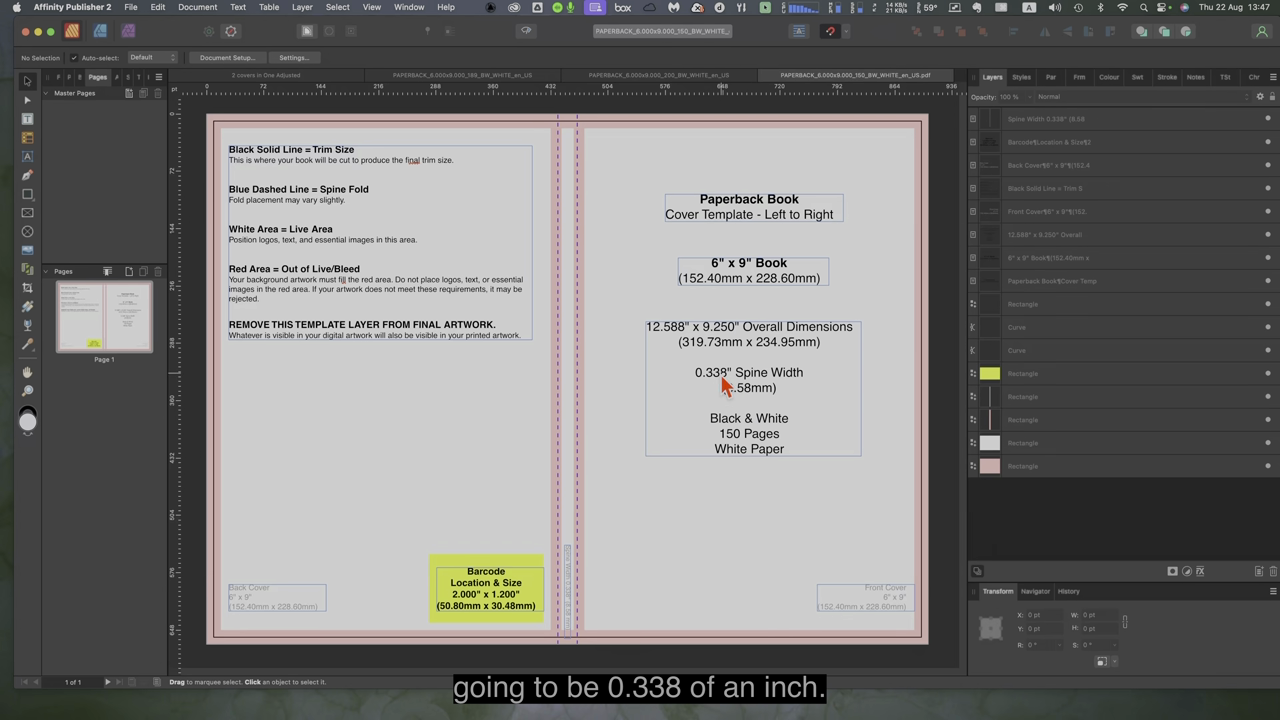
Switch between the 200-, 150- and 189-page template tabs, ending on '2 covers in One Adjusted'
{"action": "left_click", "coordinate": [686, 86]}
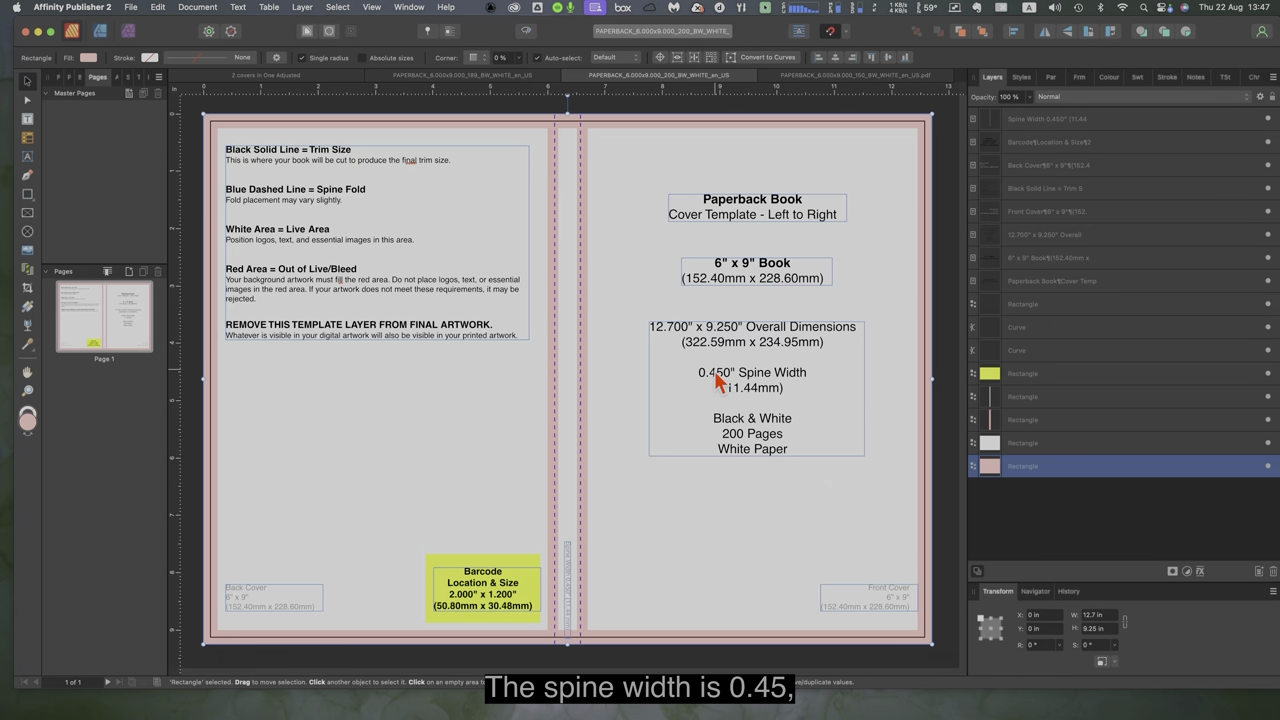
{"action": "left_click", "coordinate": [824, 80]}
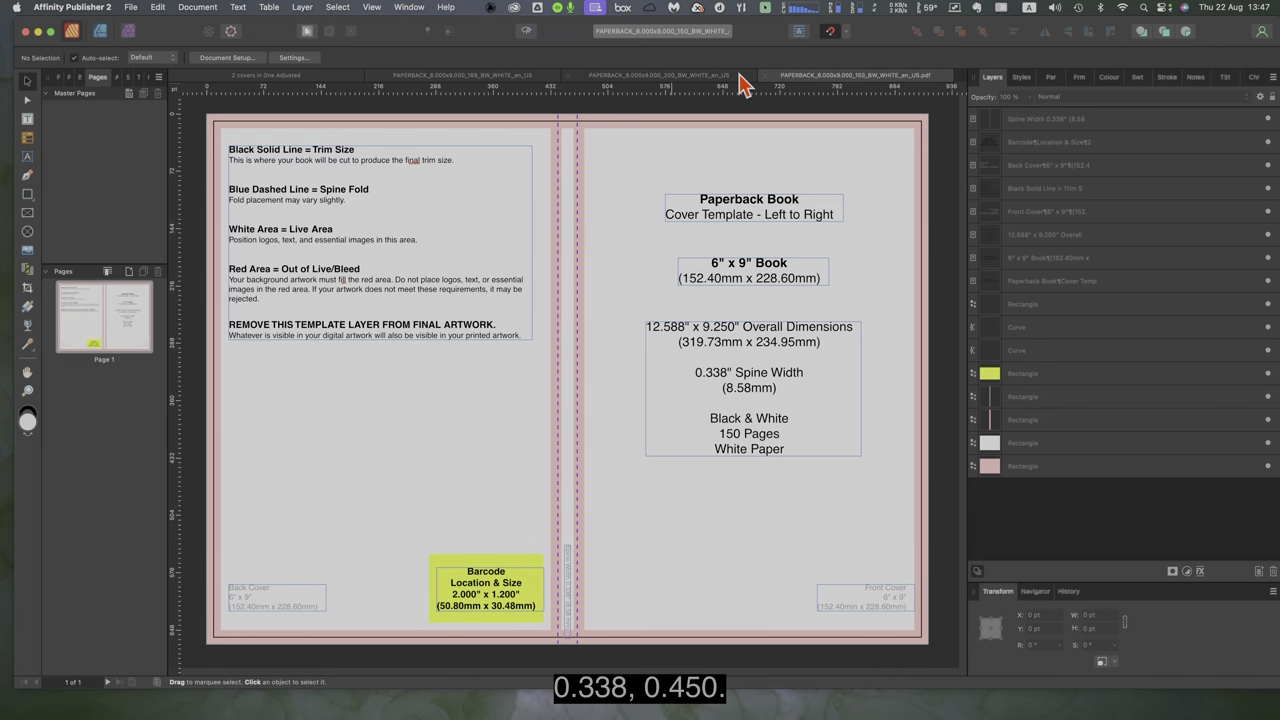
{"action": "left_click", "coordinate": [707, 80]}
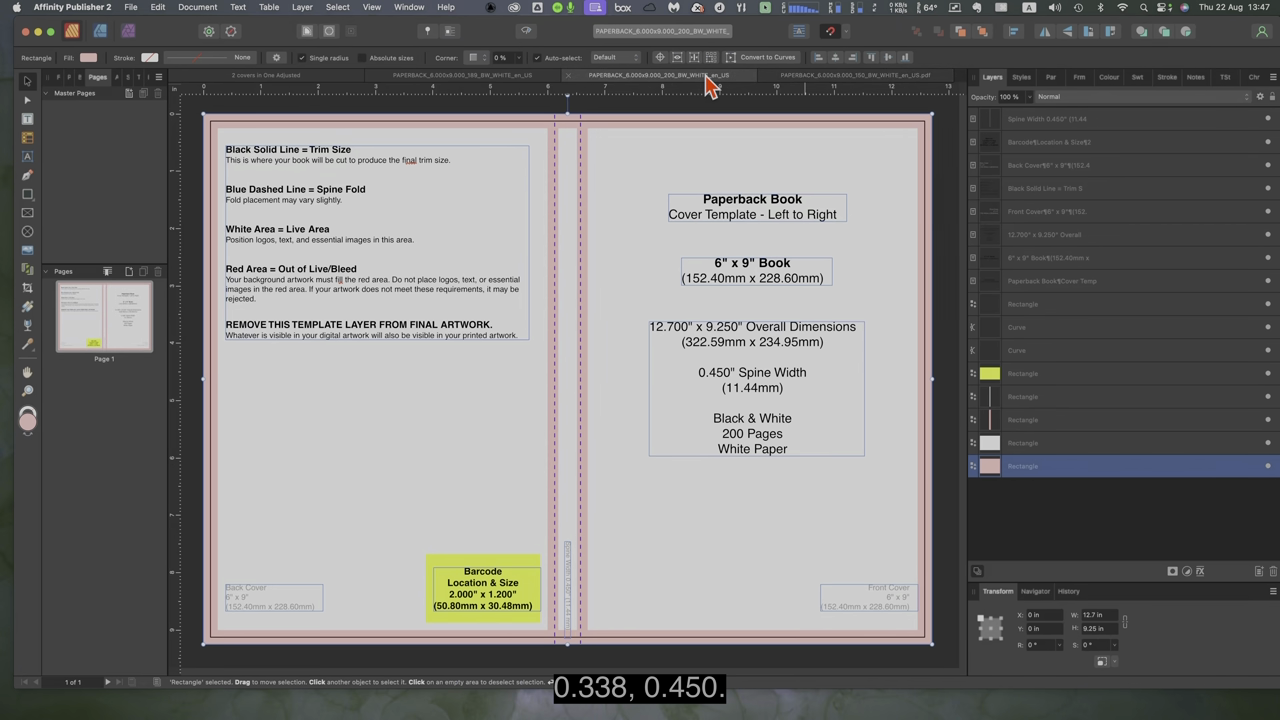
{"action": "left_click", "coordinate": [463, 80]}
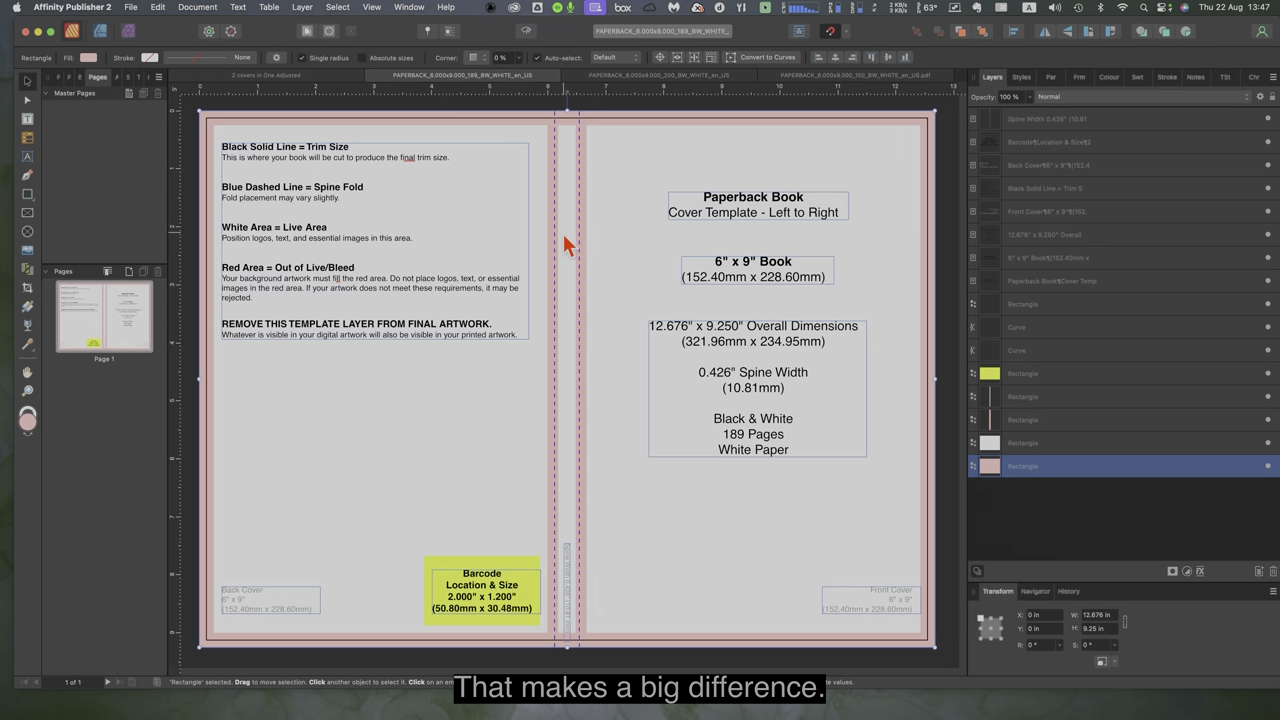
{"action": "left_click", "coordinate": [309, 80]}
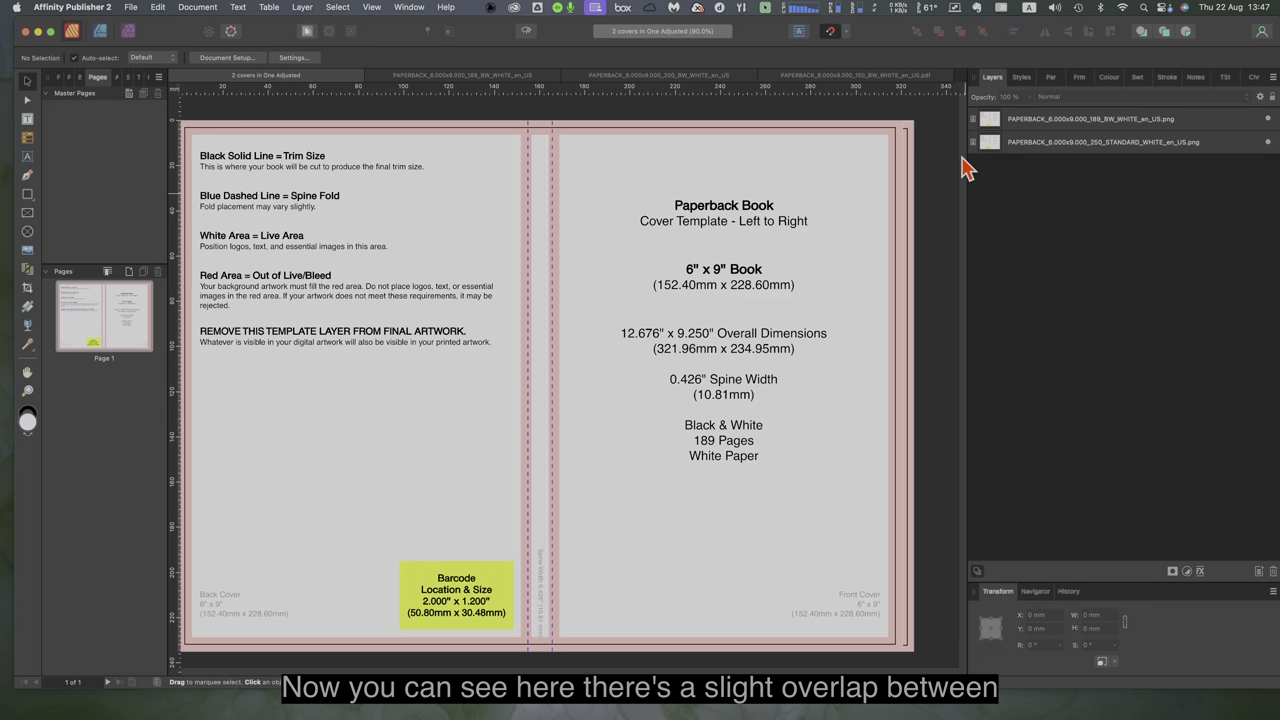
Hide the 189-page PNG layer to reveal the 250-page image, then return to the 189-page template
{"action": "left_click", "coordinate": [1035, 128]}
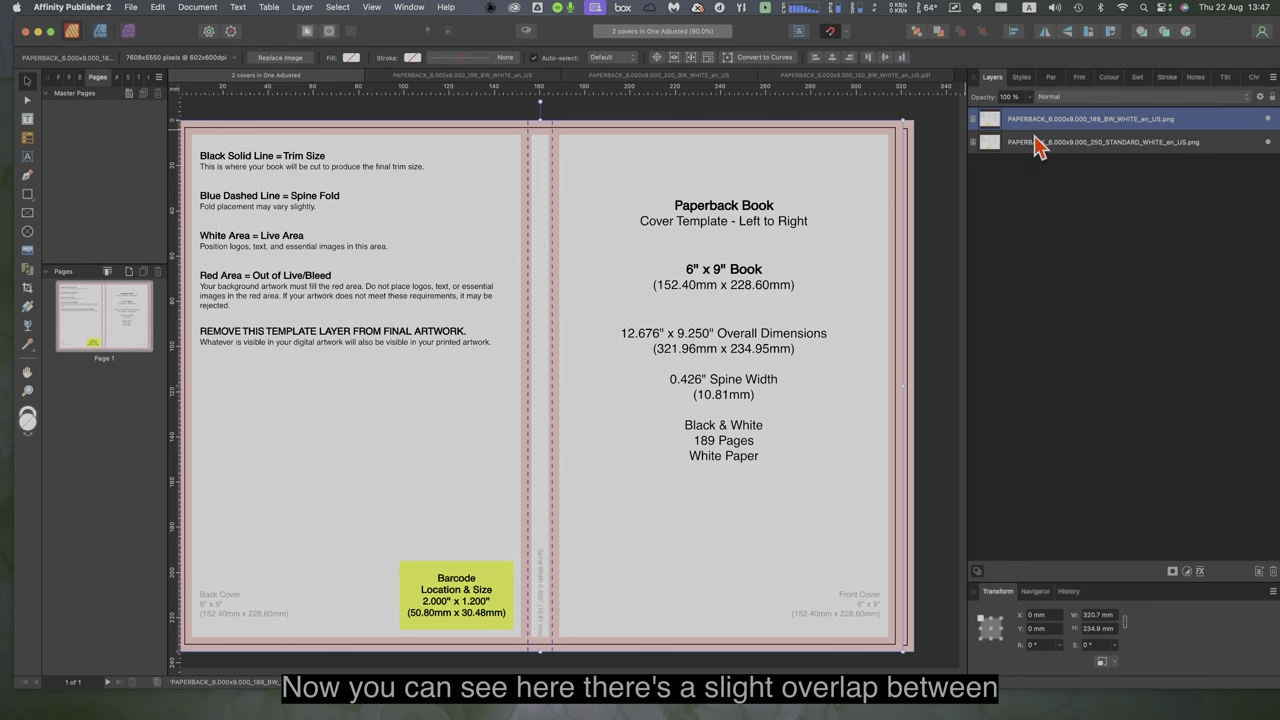
{"action": "left_click", "coordinate": [1042, 146]}
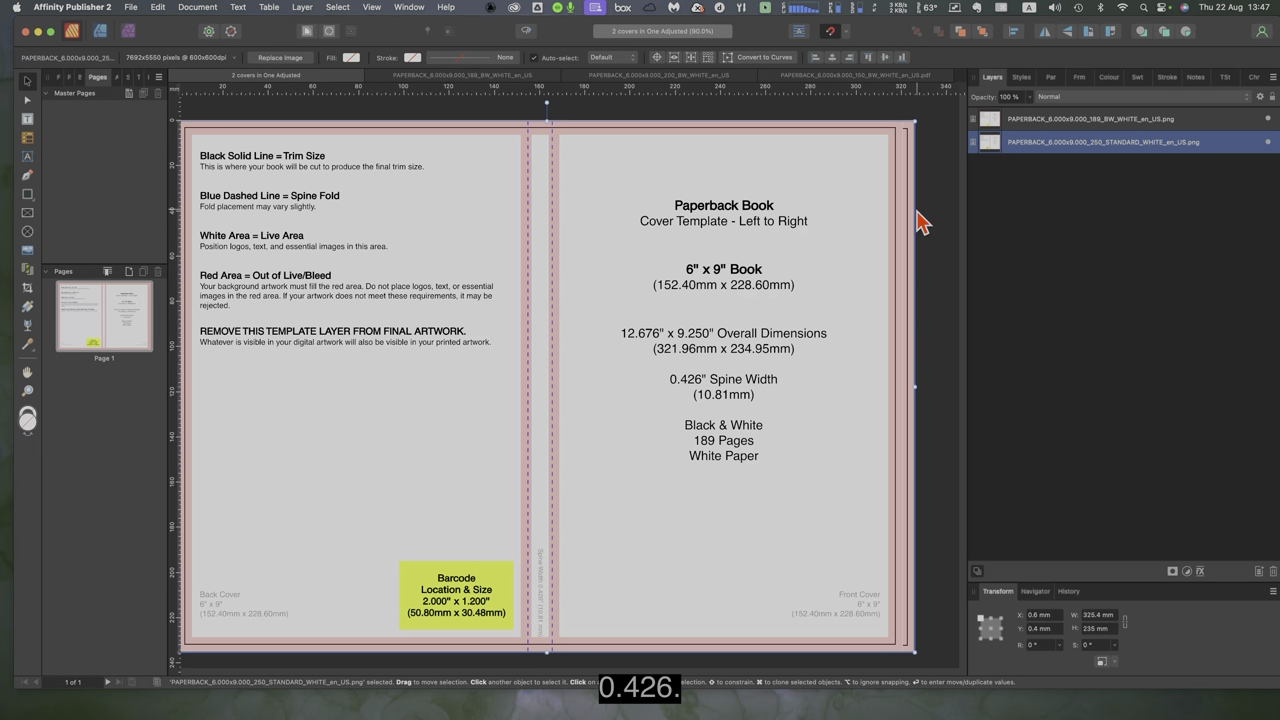
{"action": "left_click", "coordinate": [1034, 120]}
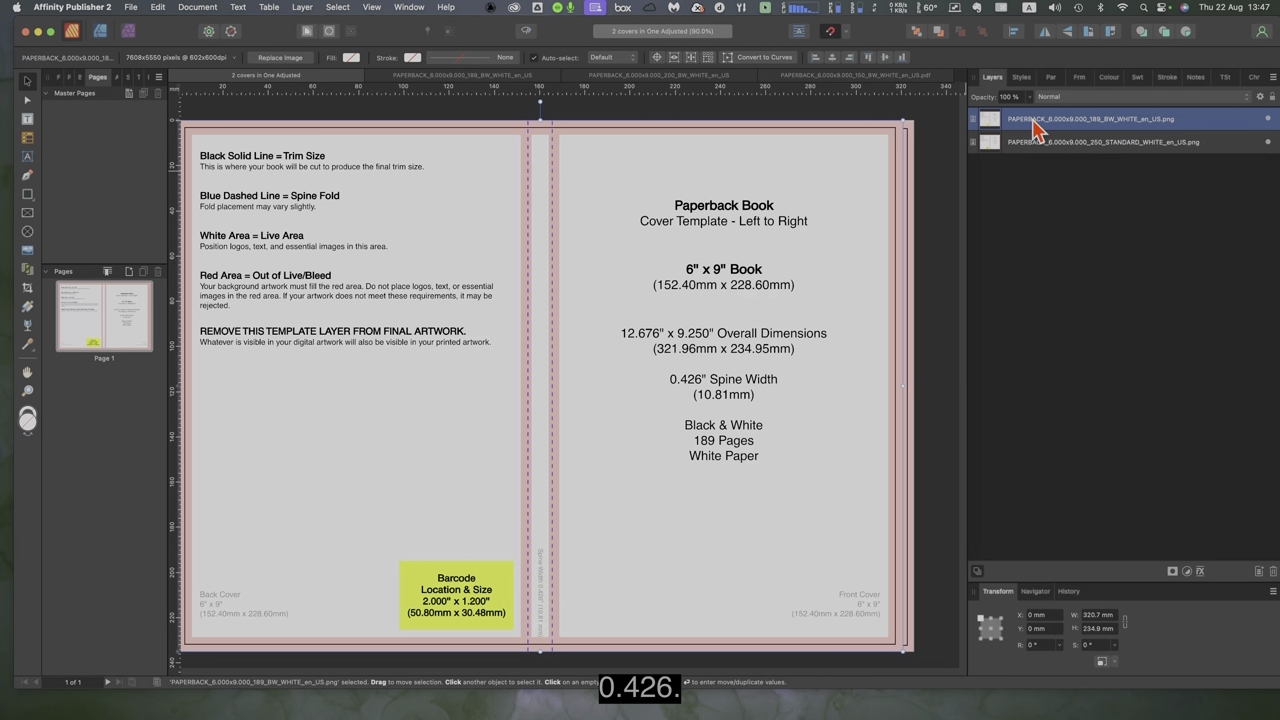
{"action": "left_click", "coordinate": [1268, 143]}
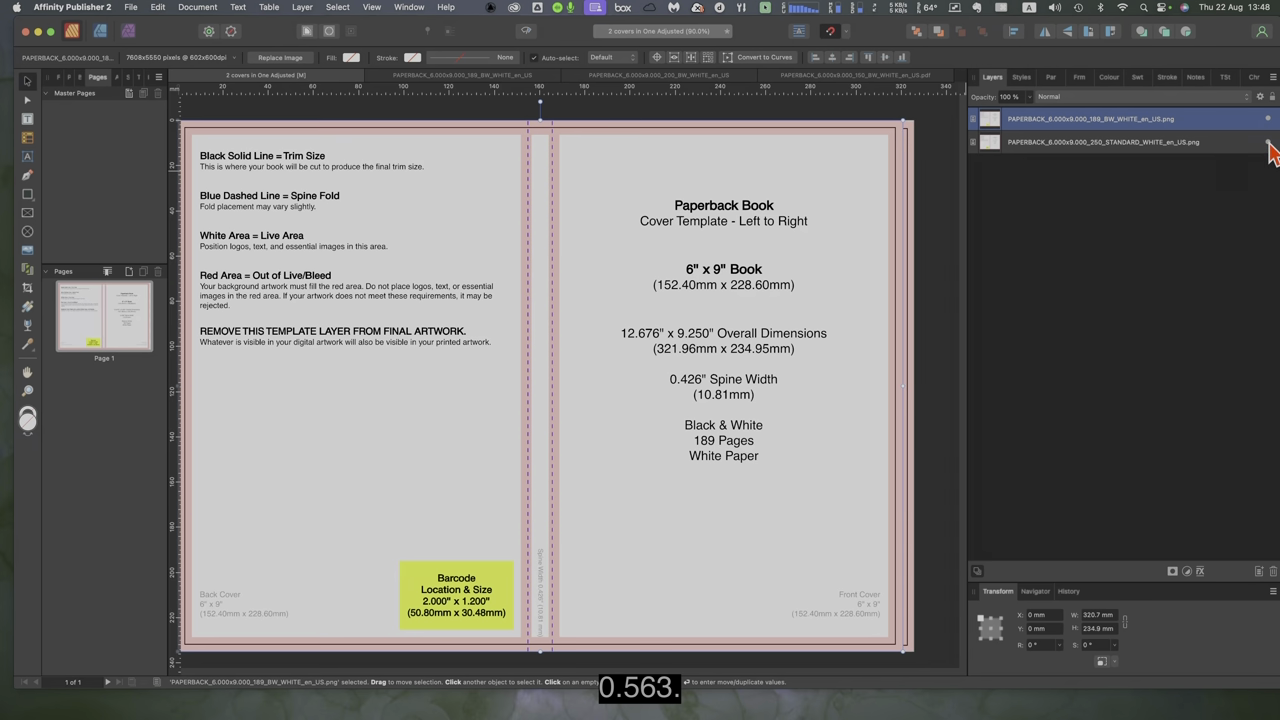
{"action": "left_click", "coordinate": [1267, 119]}
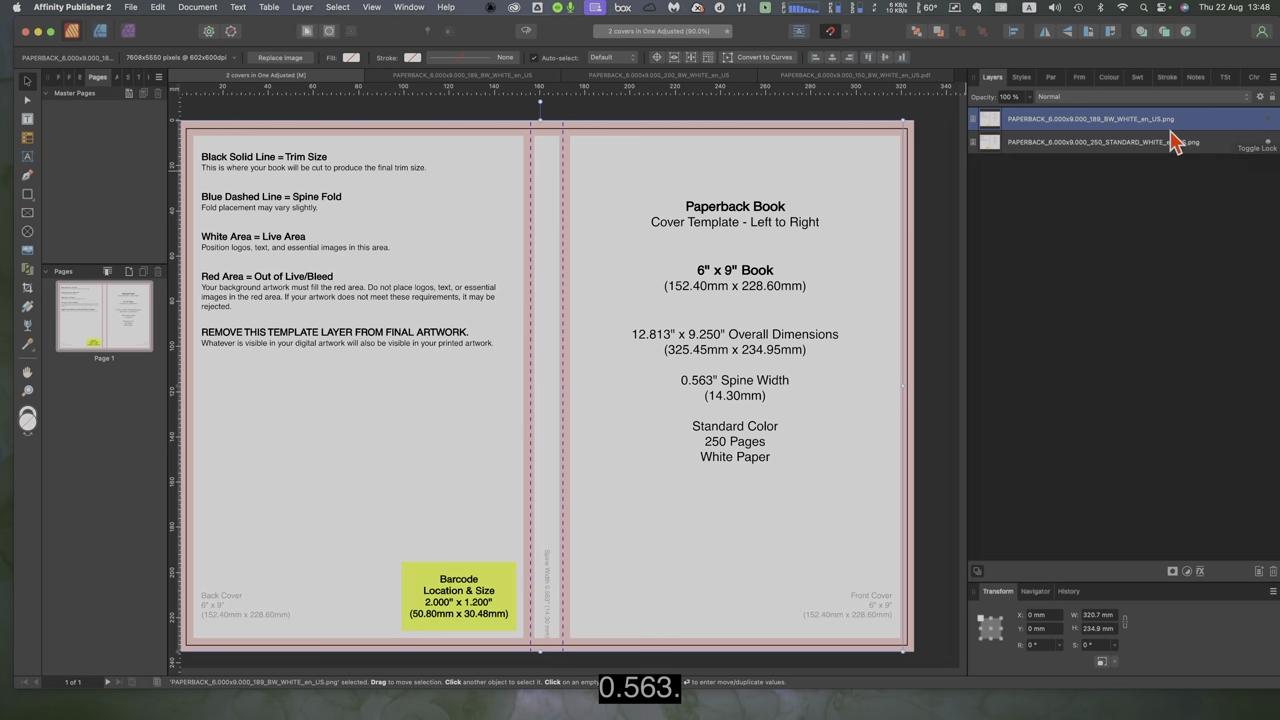
{"action": "left_click", "coordinate": [446, 77]}
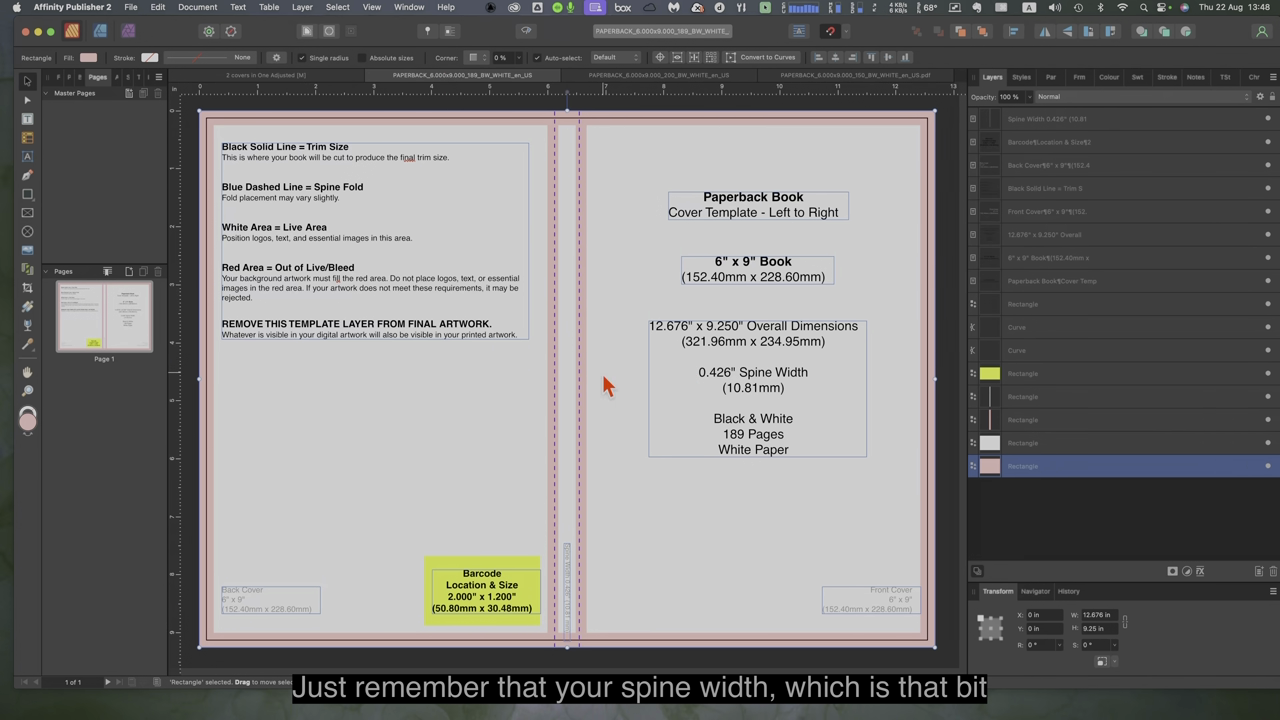
Review the 200- and 150-page templates, then return to '2 covers in One Adjusted'
{"action": "left_click", "coordinate": [660, 77]}
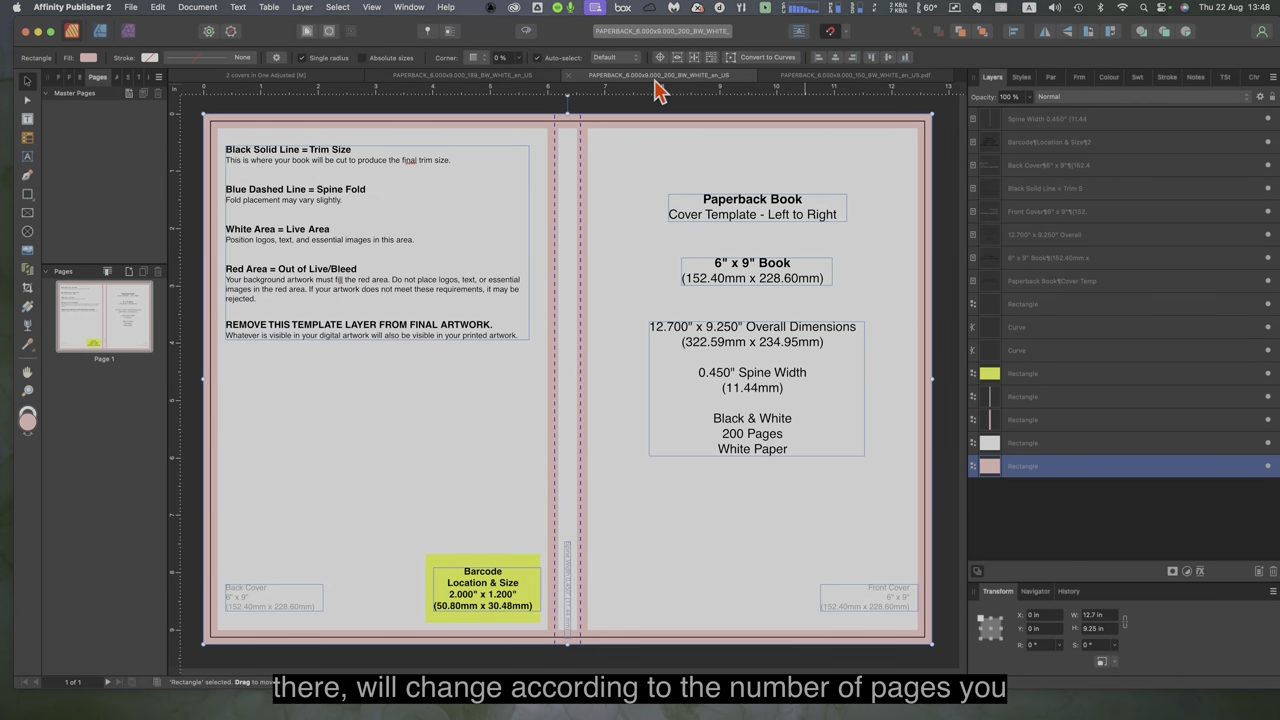
{"action": "left_click", "coordinate": [867, 80]}
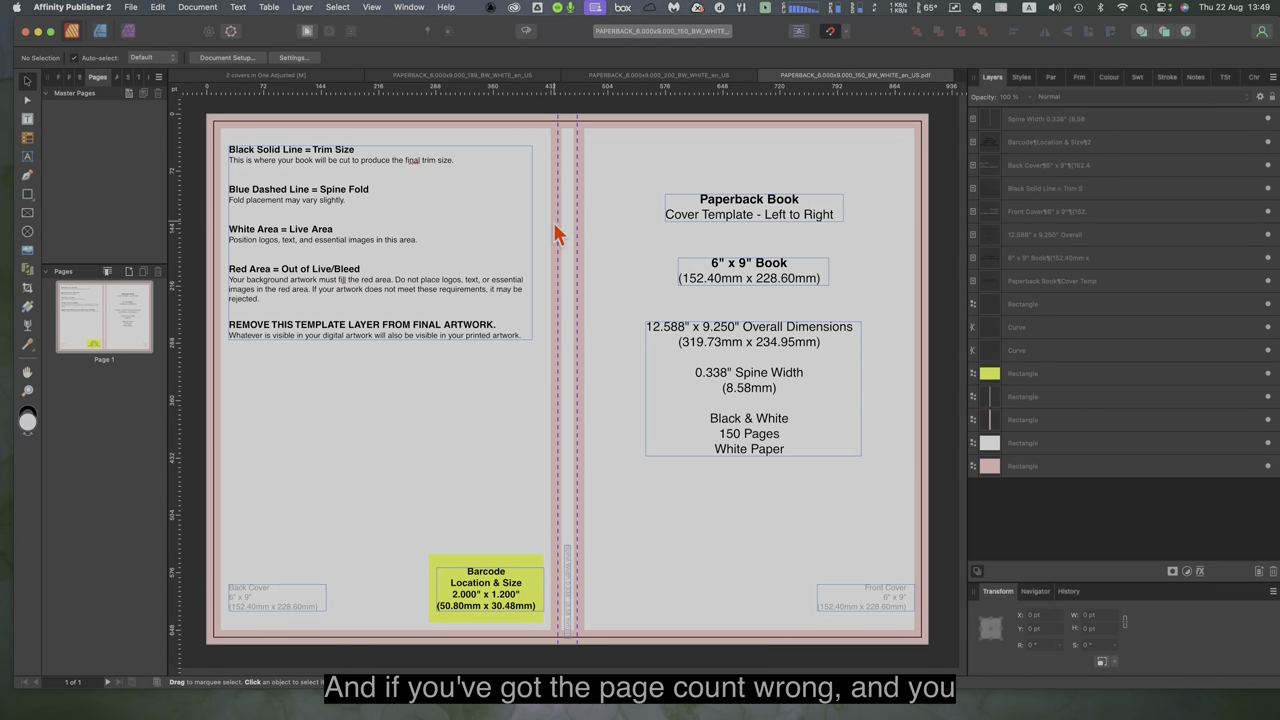
{"action": "left_click", "coordinate": [344, 77]}
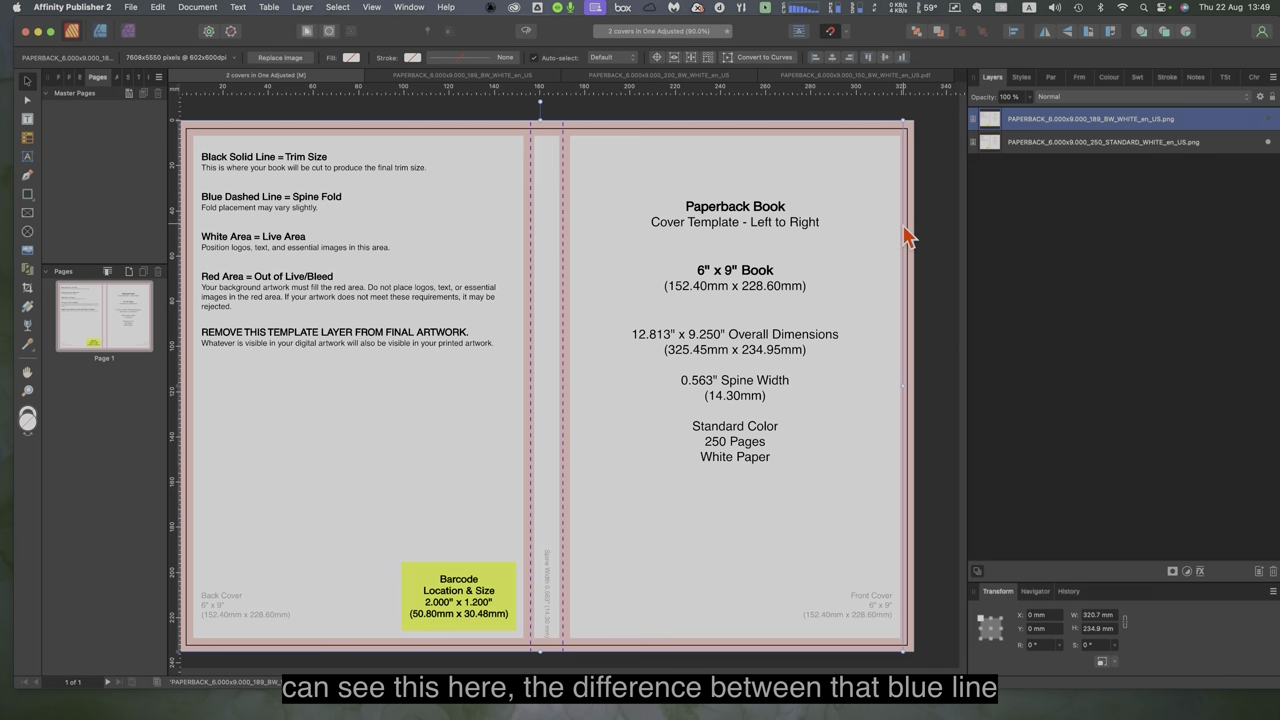
{"action": "left_click", "coordinate": [1029, 142]}
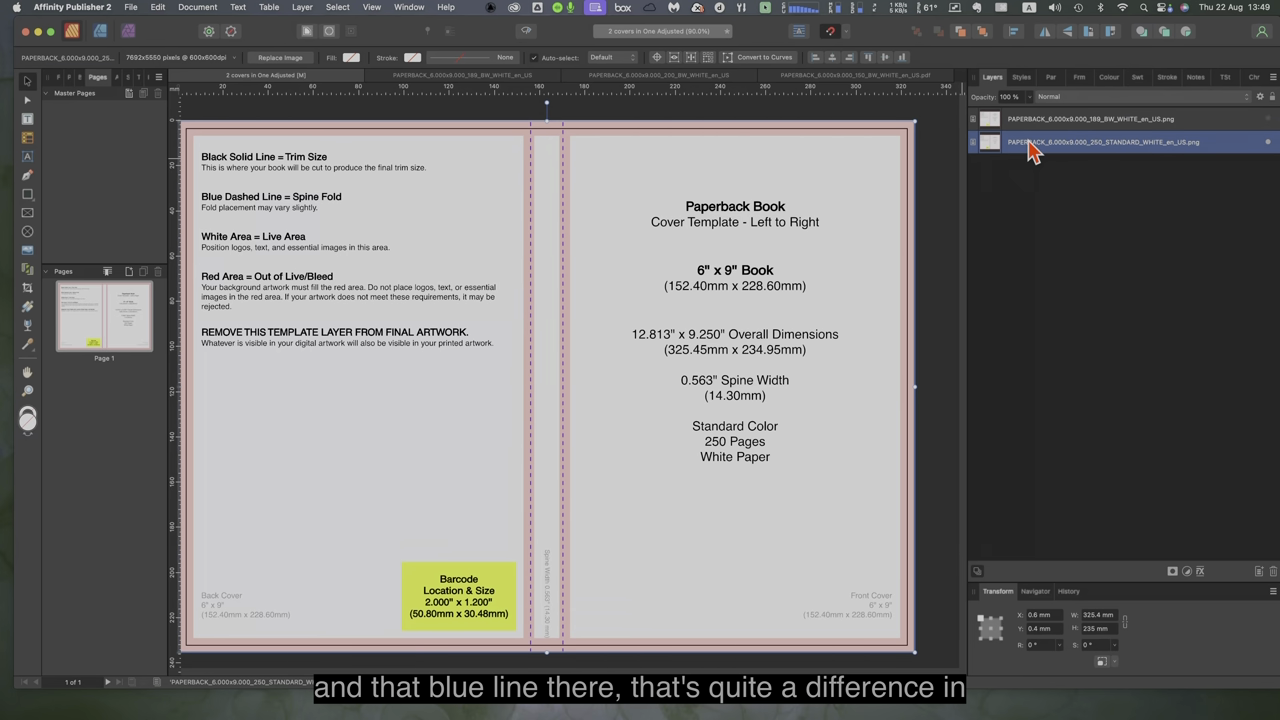
{"action": "left_click", "coordinate": [1036, 126]}
{"action": "left_click", "coordinate": [1037, 140]}
{"action": "left_click", "coordinate": [1034, 124]}
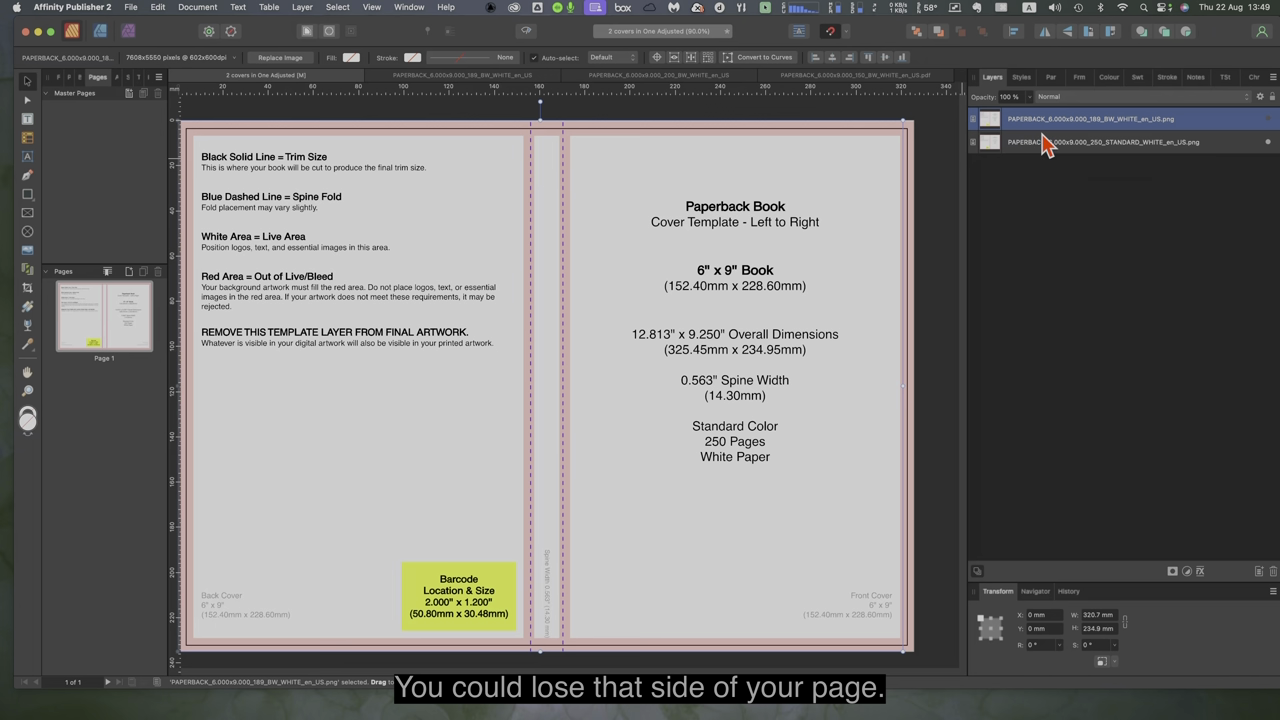
{"action": "left_click", "coordinate": [620, 76]}
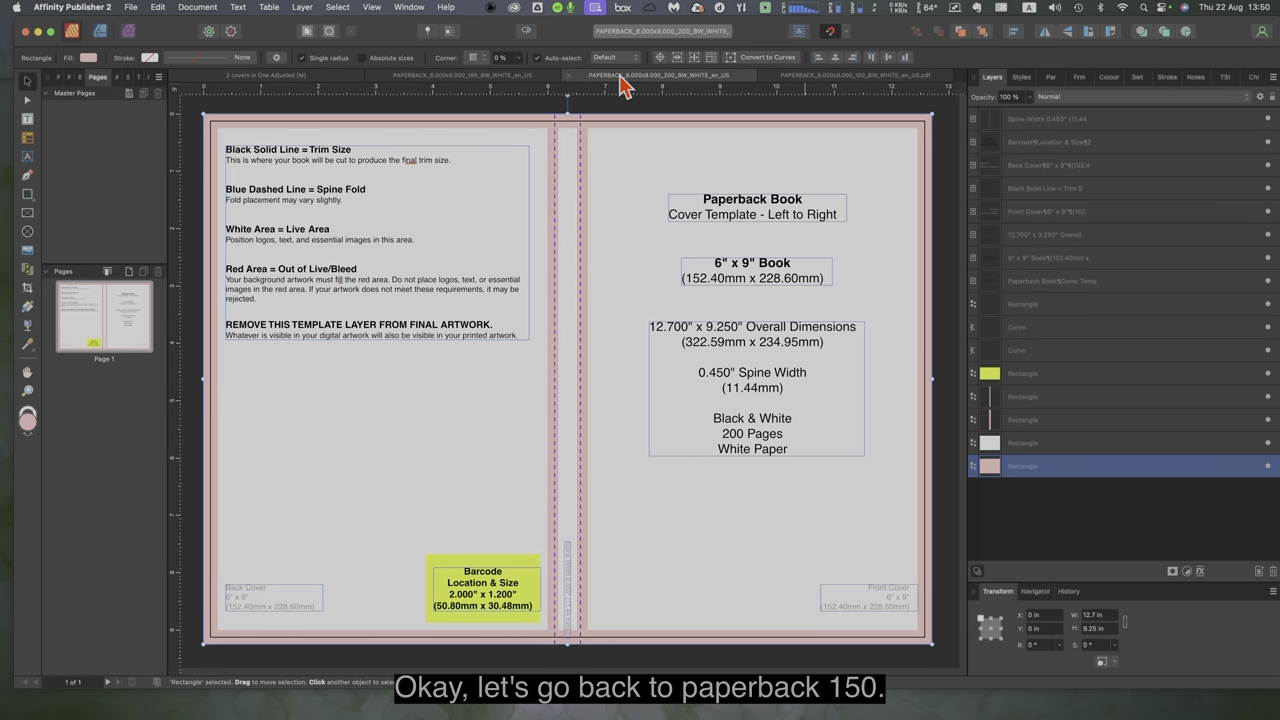
Switch back to the PAPERBACK 150 cover template document
{"action": "left_click", "coordinate": [848, 80]}
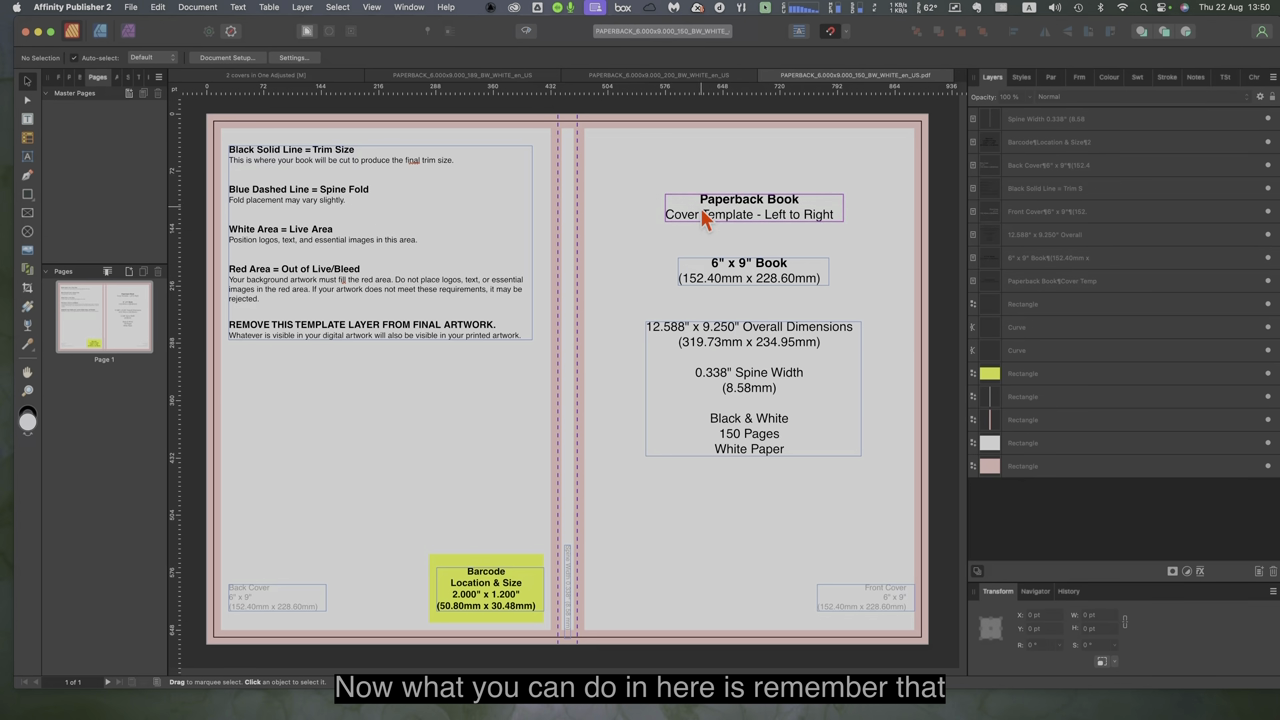
Select all 16 template layers, from background bleed to Spine Width text, and group them
{"action": "left_click", "coordinate": [1110, 468]}
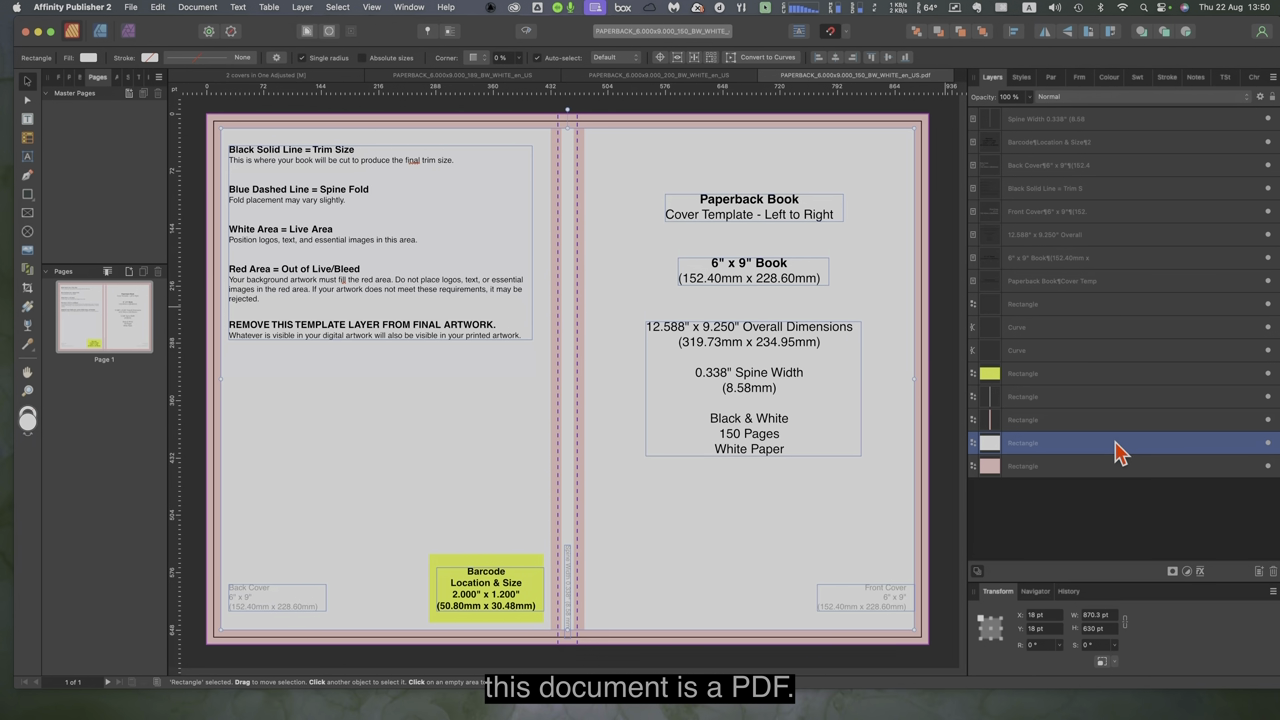
{"action": "left_click", "coordinate": [1110, 424]}
{"action": "left_click", "coordinate": [1117, 398]}
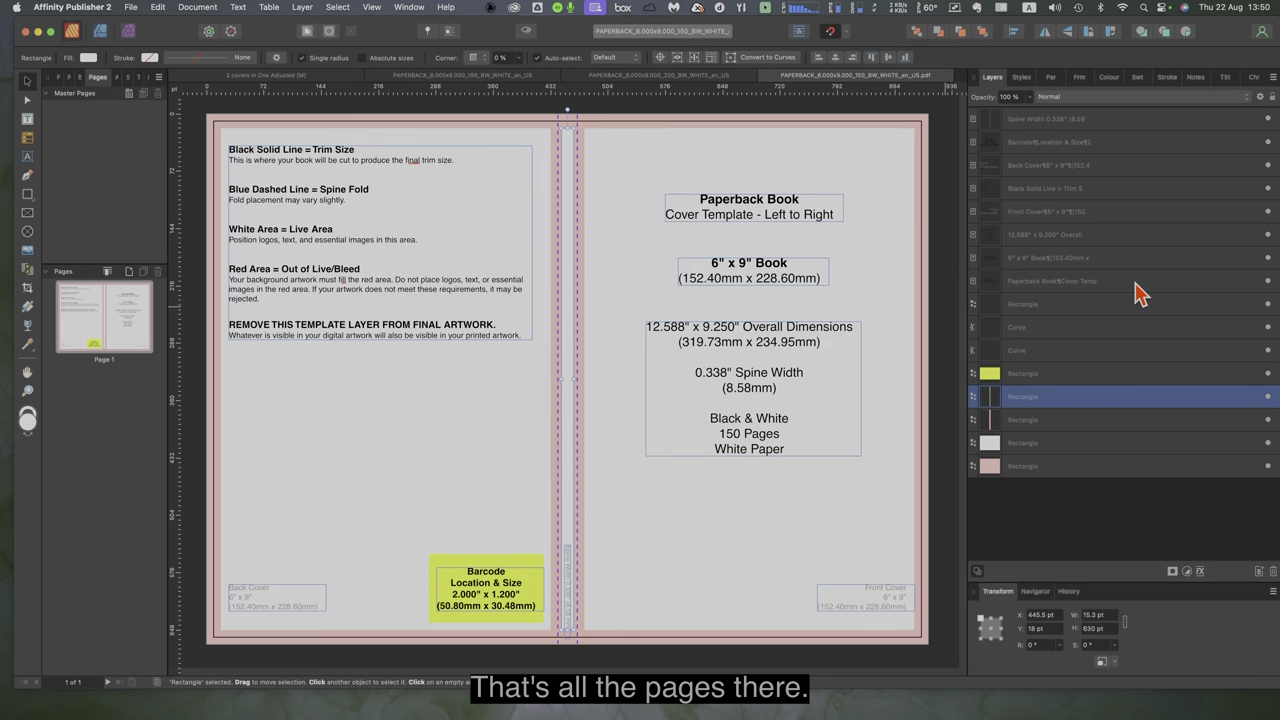
{"action": "left_click", "coordinate": [1092, 120]}
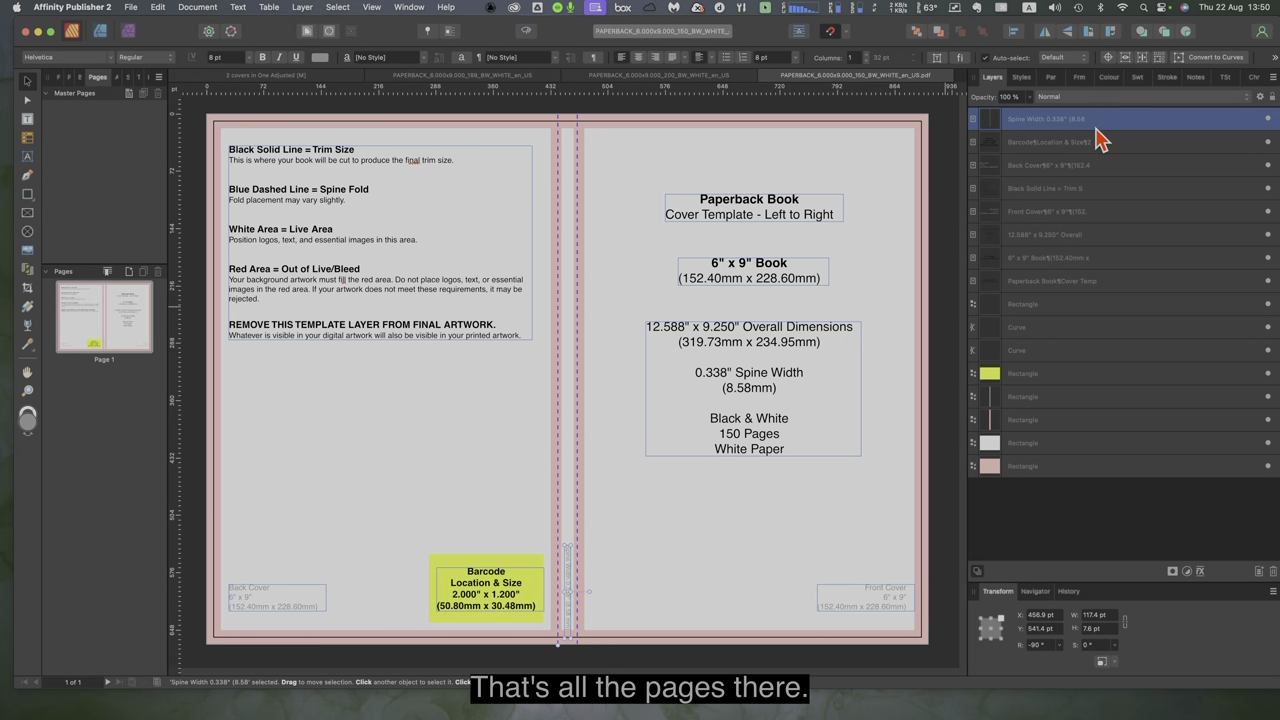
{"action": "left_click", "coordinate": [1091, 466], "text": "shift"}
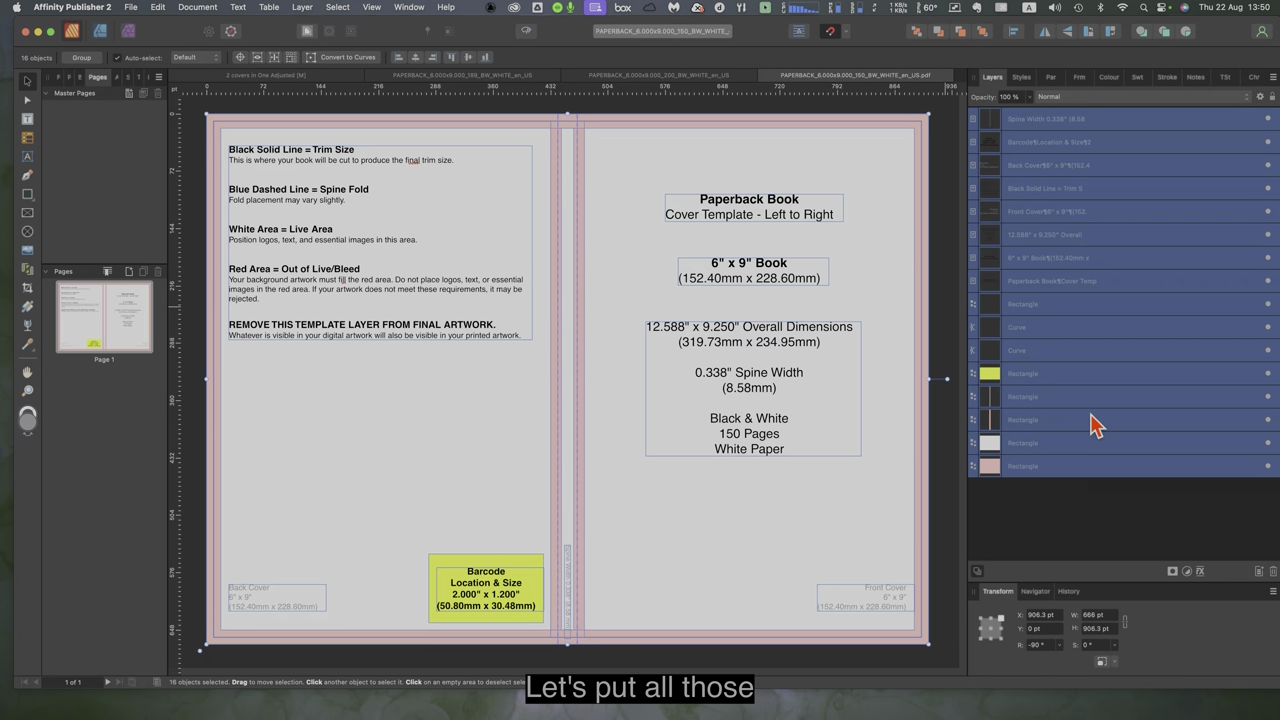
{"action": "right_click", "coordinate": [1091, 419]}
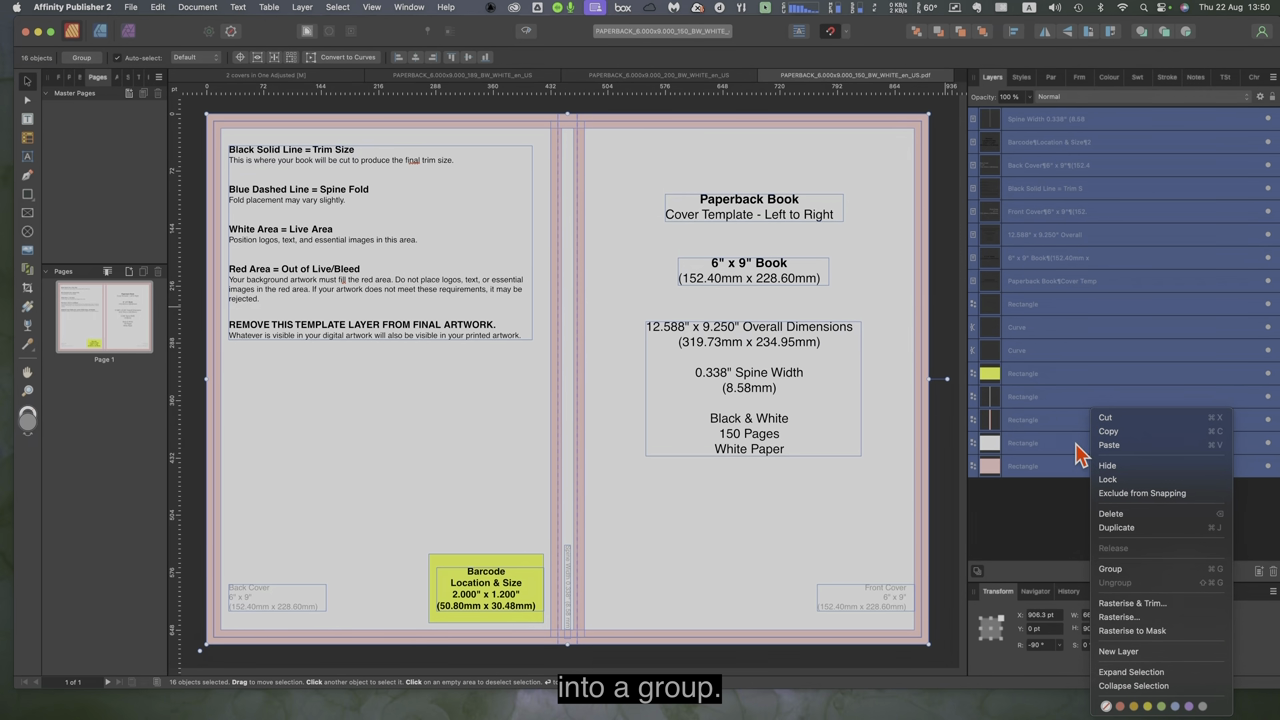
{"action": "left_click", "coordinate": [1111, 569]}
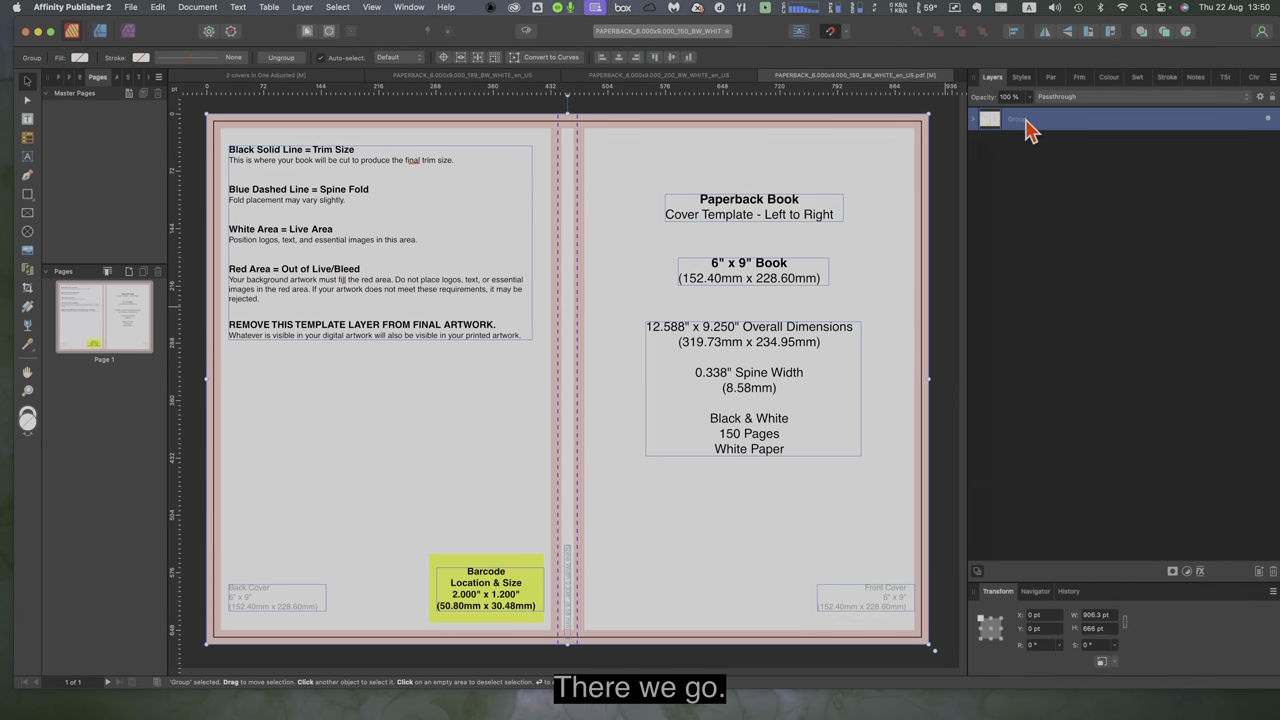
Hide and show the template group twice to check its visibility toggle
{"action": "left_click", "coordinate": [1267, 121]}
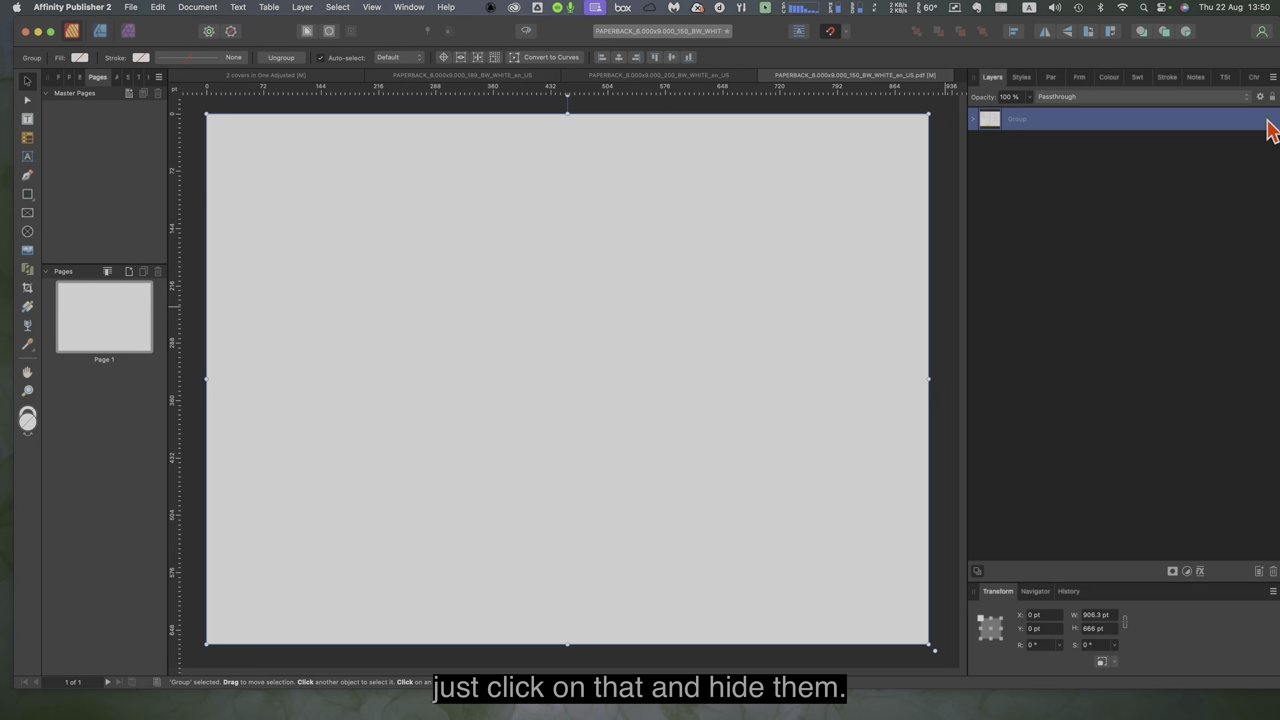
{"action": "left_click", "coordinate": [1267, 121]}
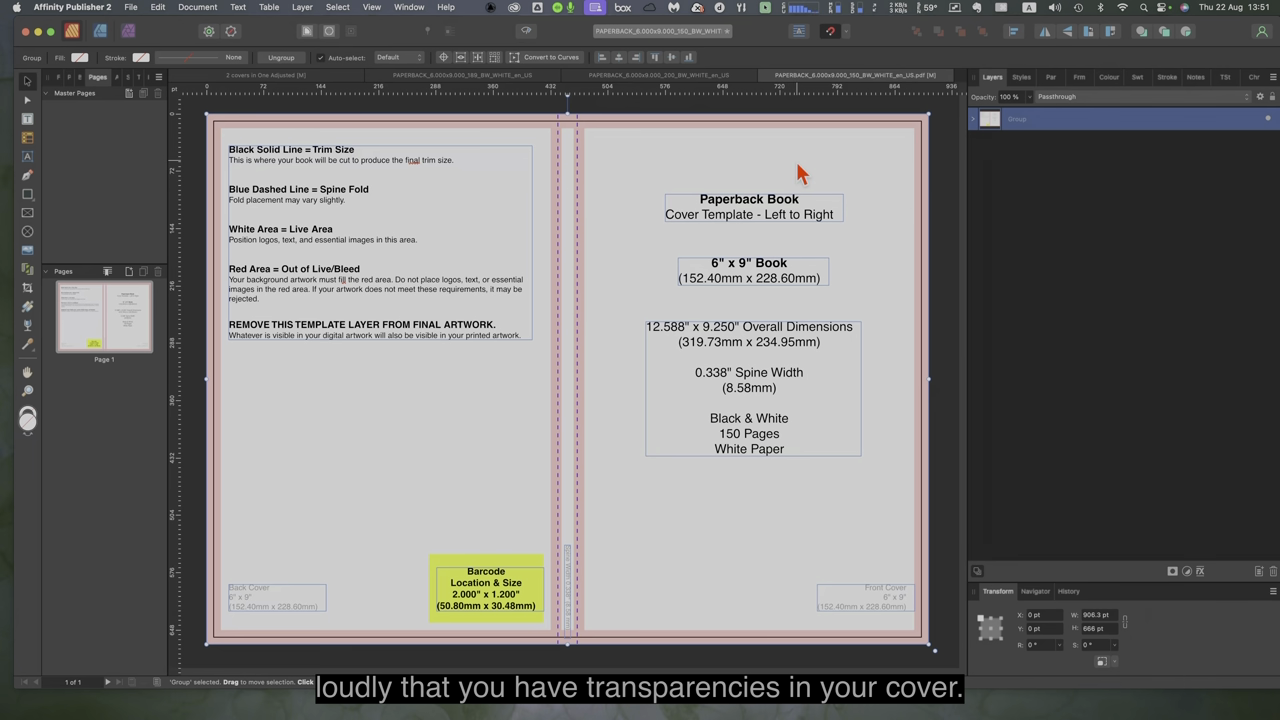
{"action": "left_click", "coordinate": [1267, 119]}
{"action": "left_click", "coordinate": [1267, 119]}
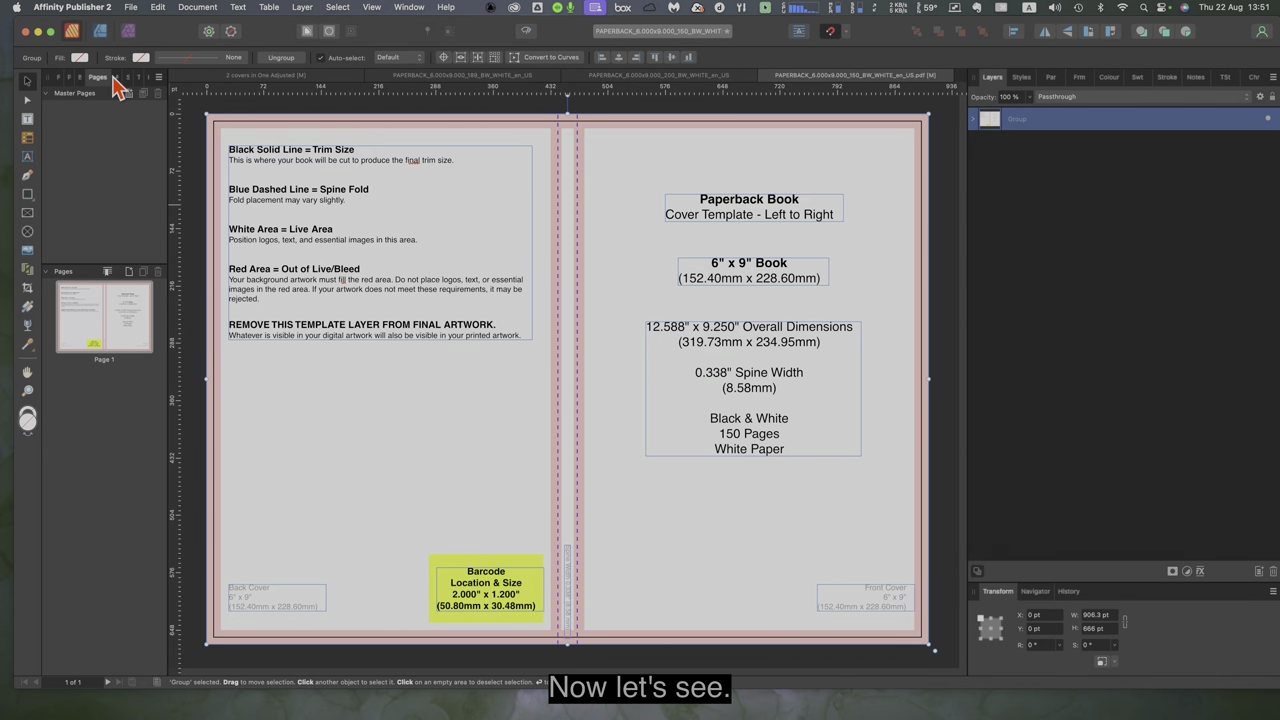
Use File > Place to load the red sunset-and-moon photo from the Photos library
{"action": "left_click", "coordinate": [130, 7]}
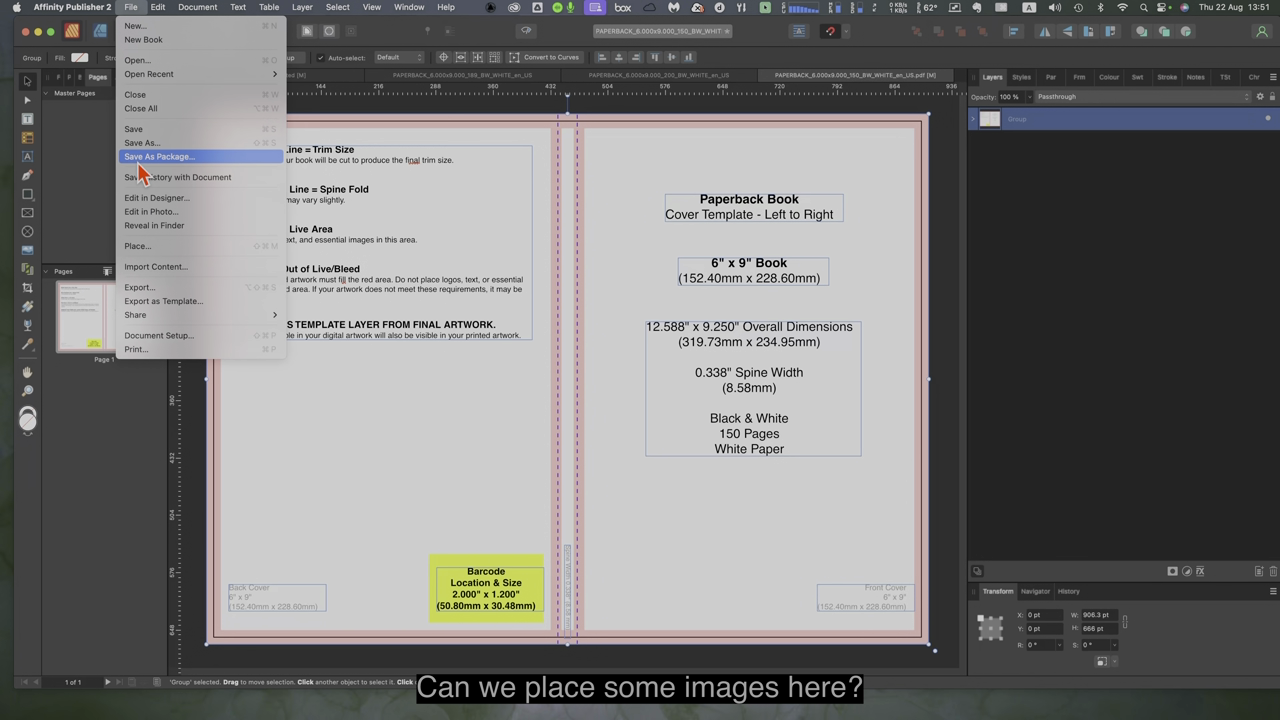
{"action": "left_click", "coordinate": [145, 246]}
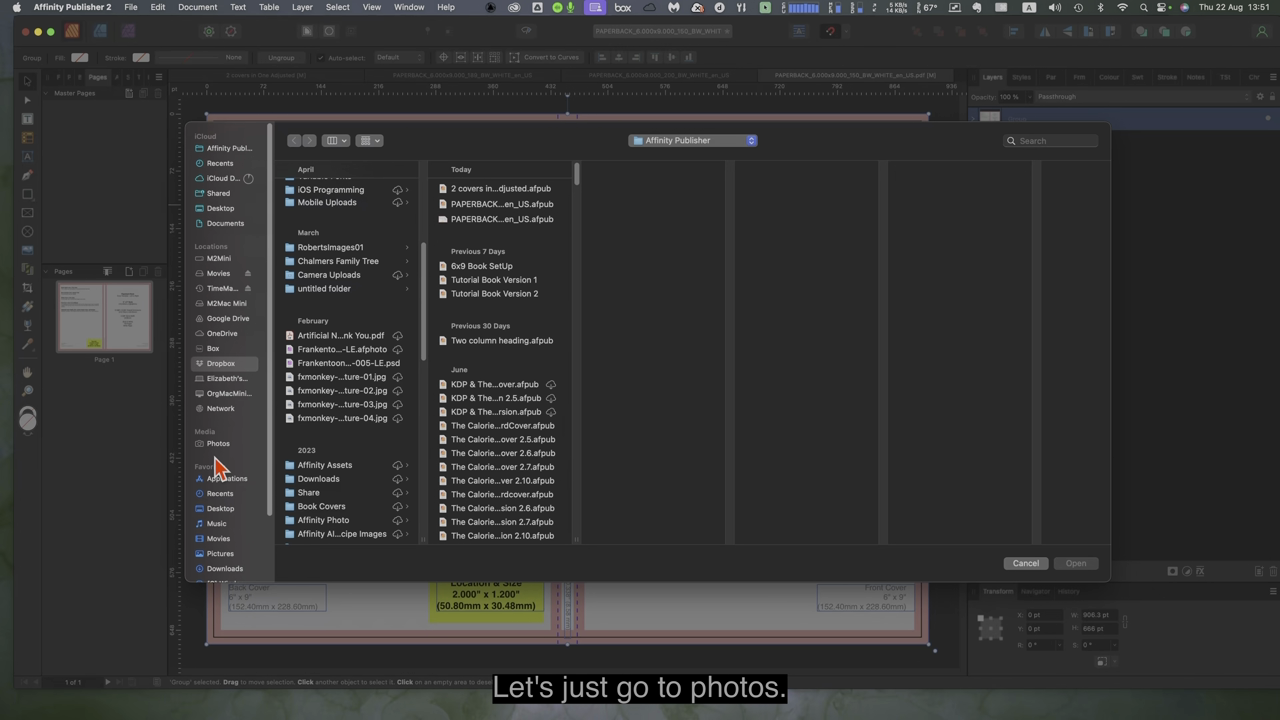
{"action": "left_click", "coordinate": [222, 446]}
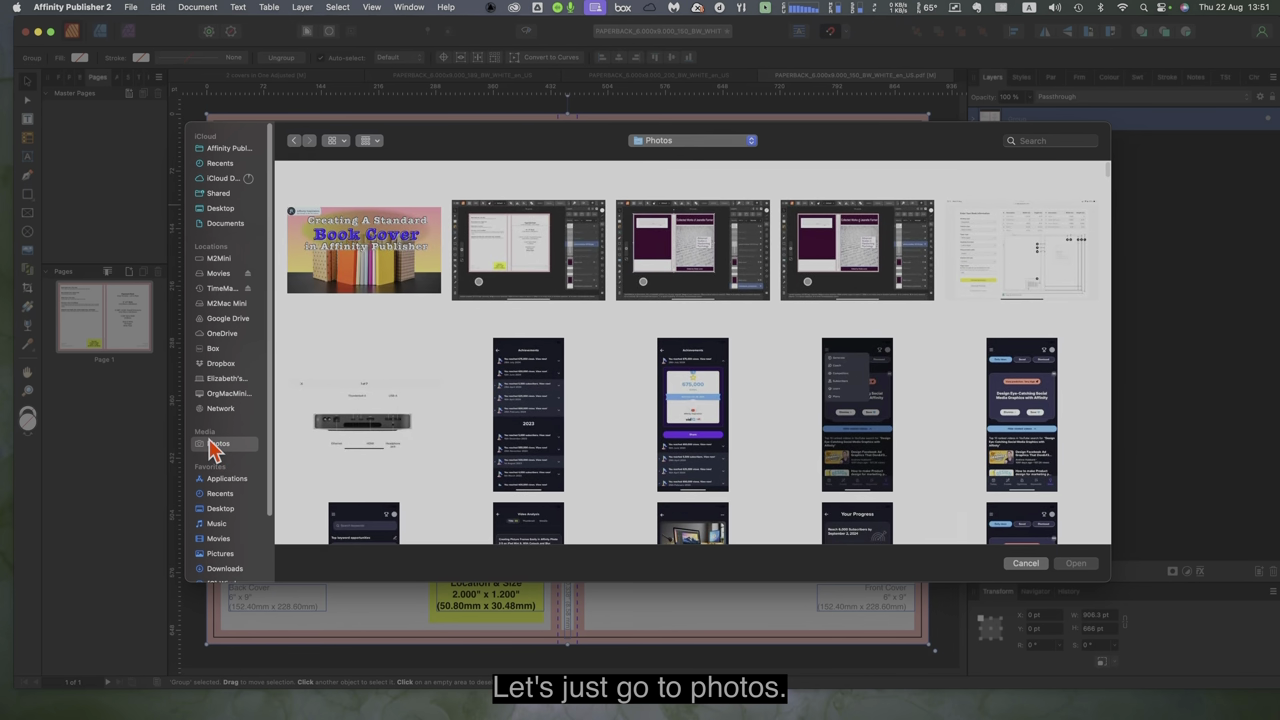
{"action": "scroll", "coordinate": [528, 420], "scroll_direction": "down", "scroll_amount": 5}
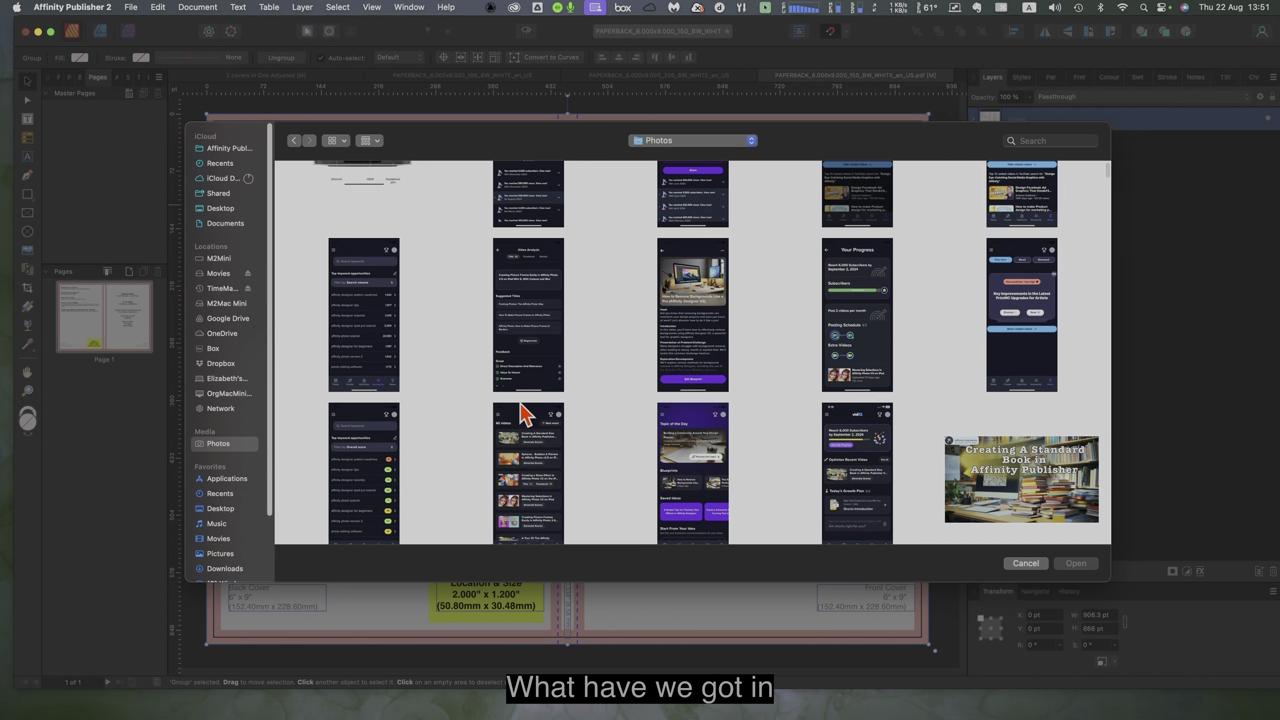
{"action": "scroll", "coordinate": [521, 412], "scroll_direction": "down", "scroll_amount": 10}
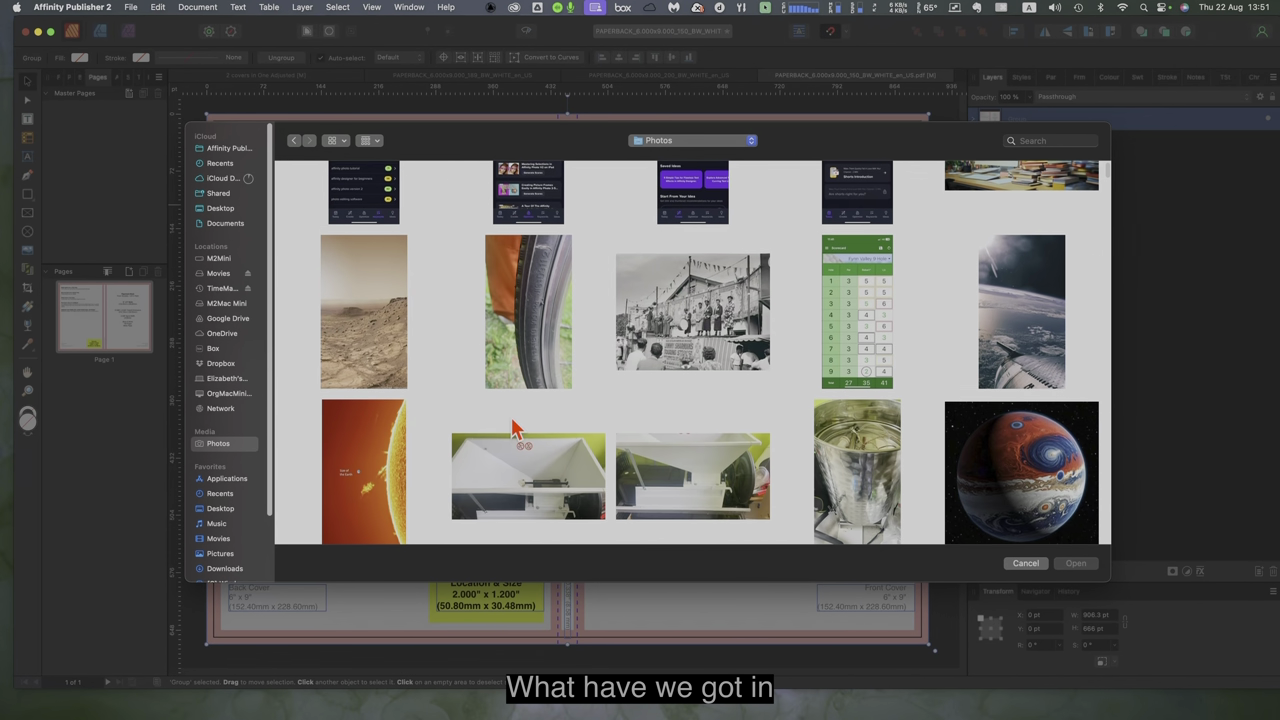
{"action": "scroll", "coordinate": [510, 425], "scroll_direction": "down", "scroll_amount": 7}
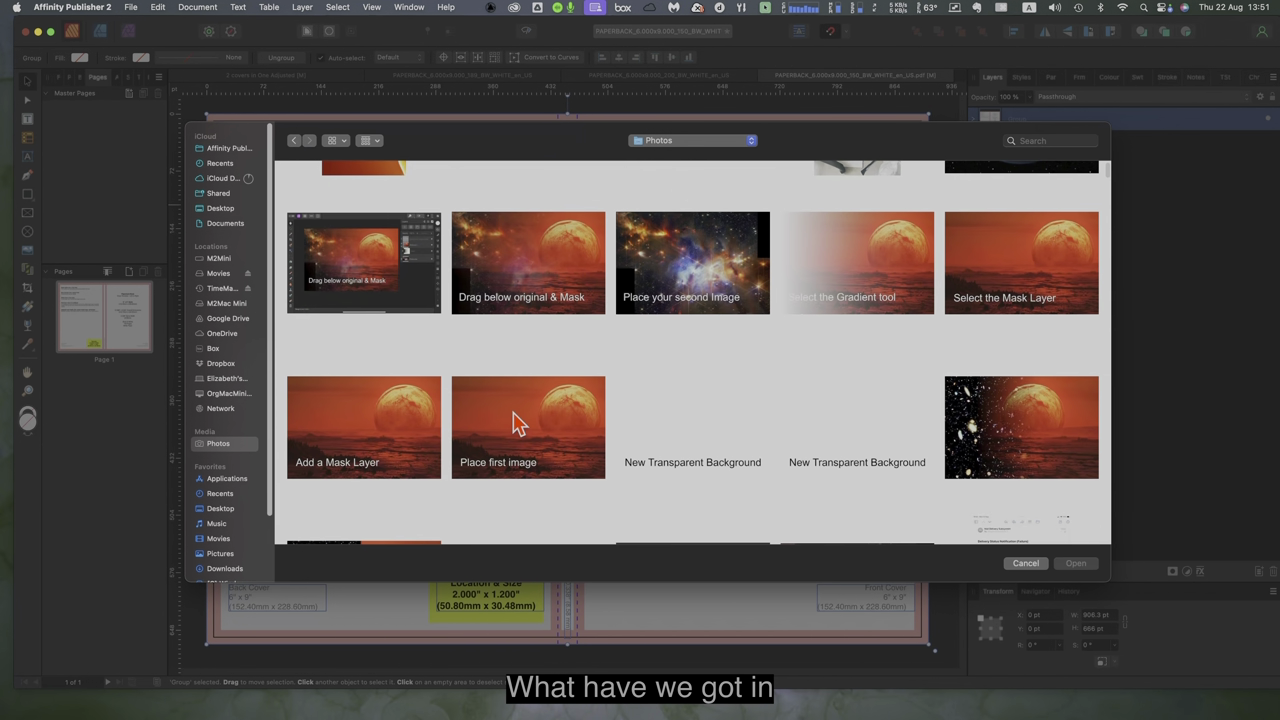
{"action": "scroll", "coordinate": [510, 414], "scroll_direction": "down", "scroll_amount": 10}
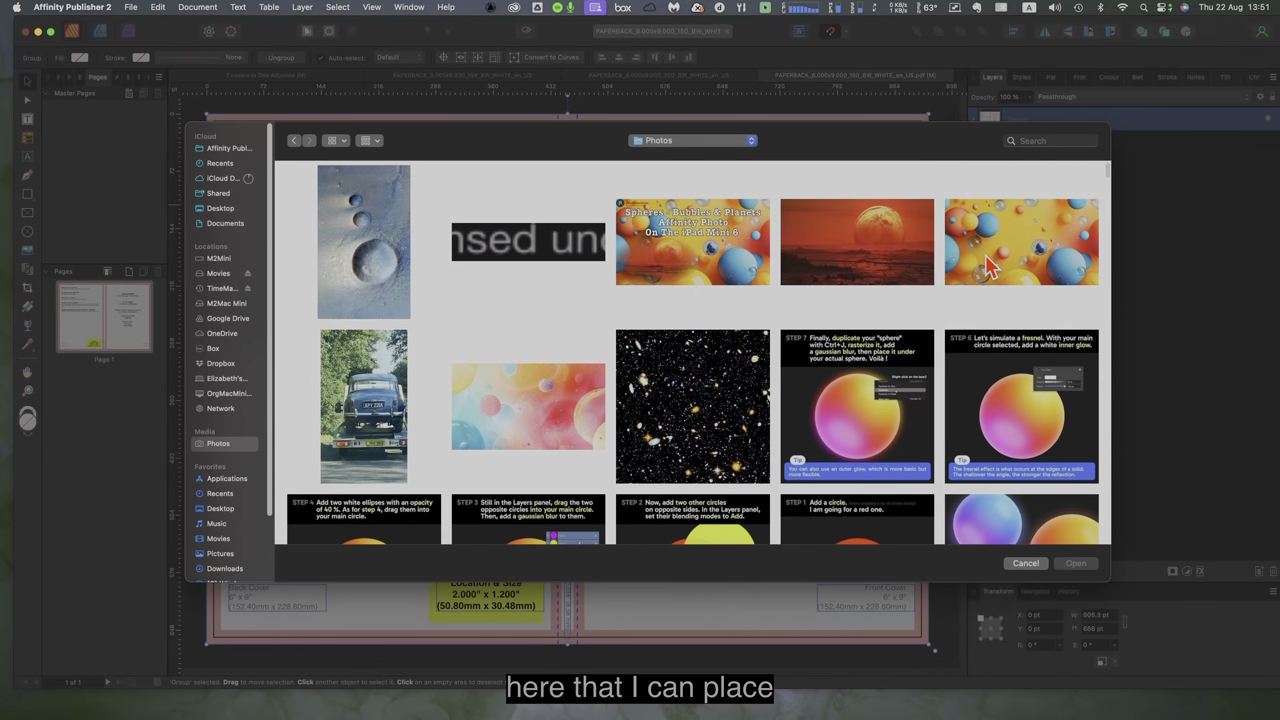
{"action": "left_click", "coordinate": [876, 250]}
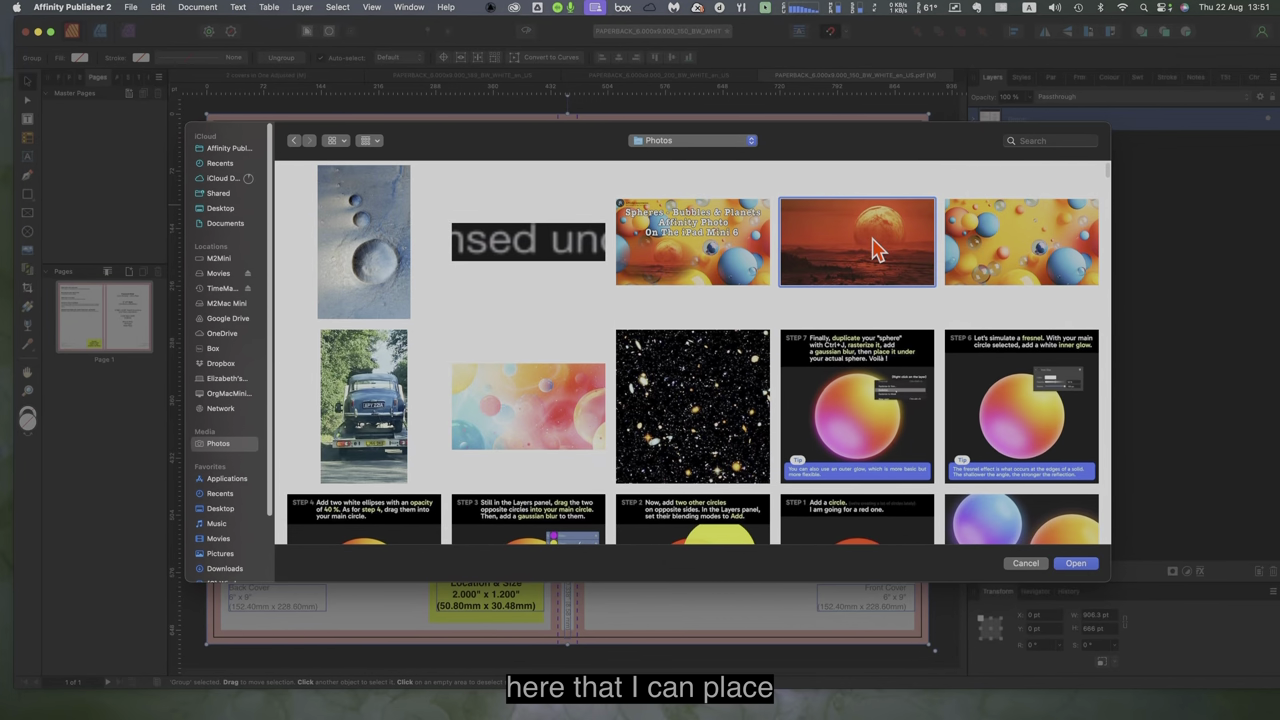
{"action": "left_click", "coordinate": [1070, 568]}
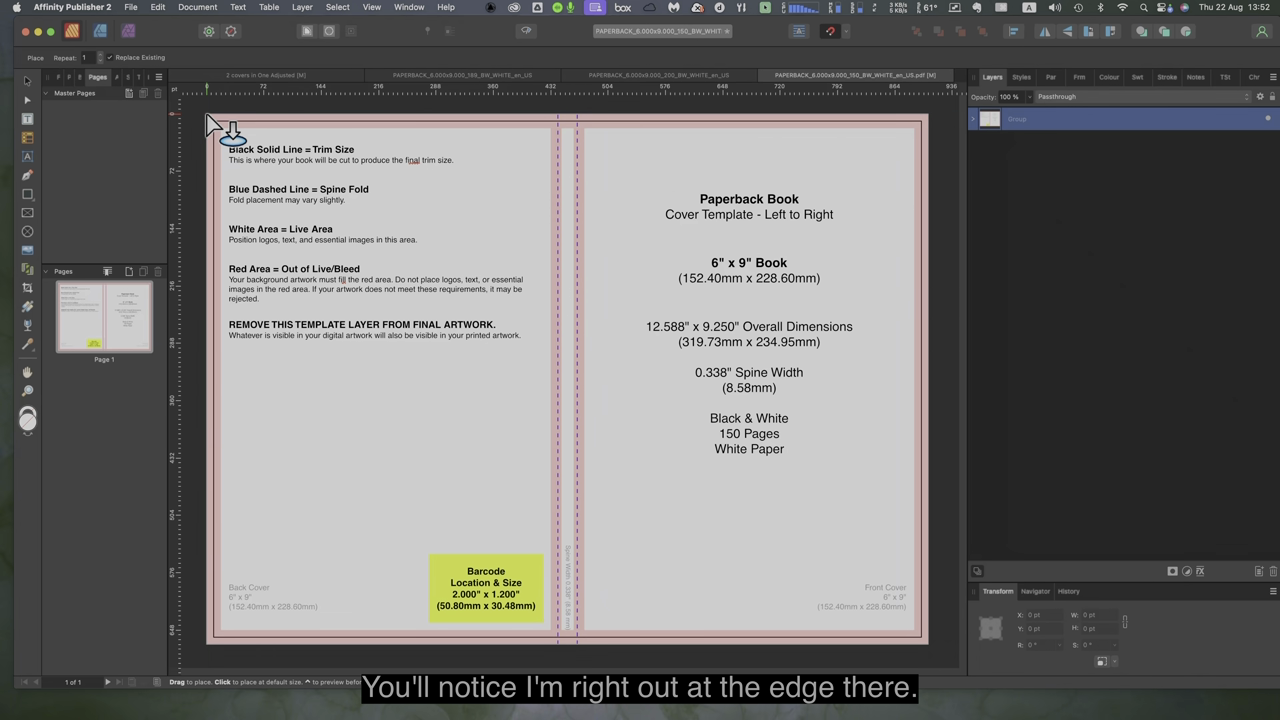
Place the moon photo from the top-left corner, enlarge it to 906 x 507.8 pt, and layer it beneath the template group
{"action": "left_click_drag", "start_coordinate": [207, 115], "coordinate": [484, 428]}
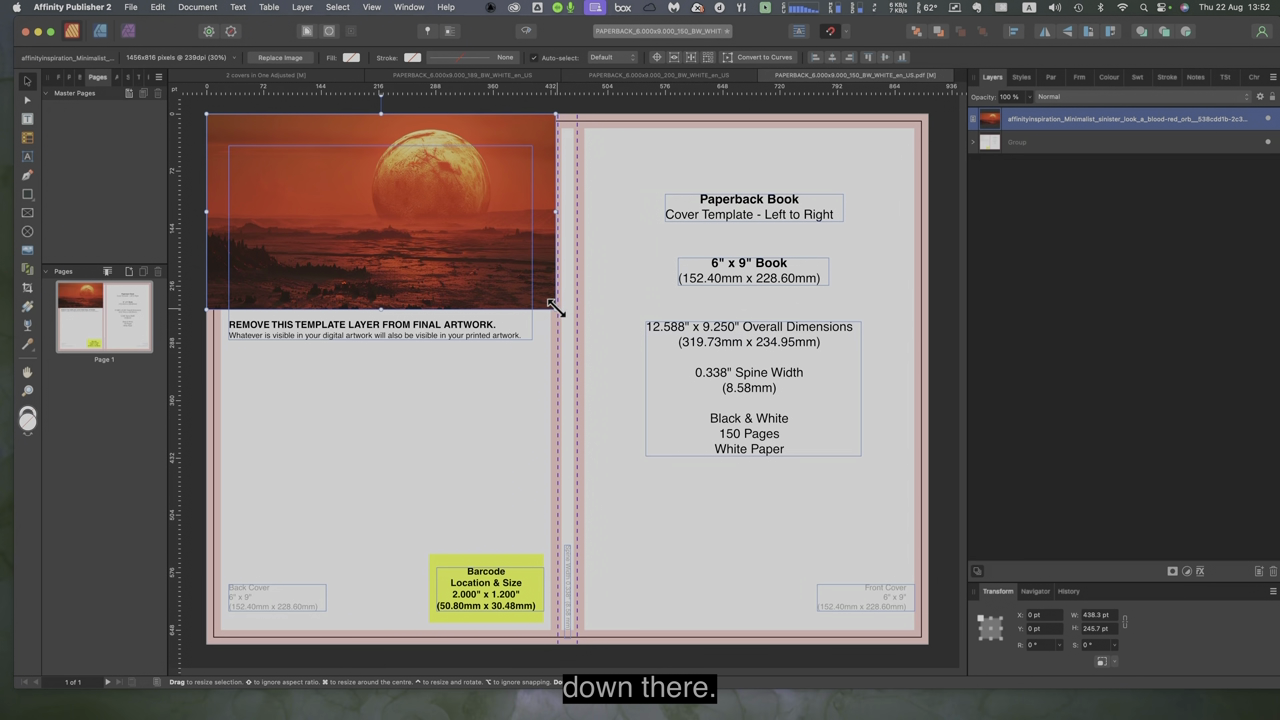
{"action": "left_click_drag", "start_coordinate": [553, 308], "coordinate": [850, 639]}
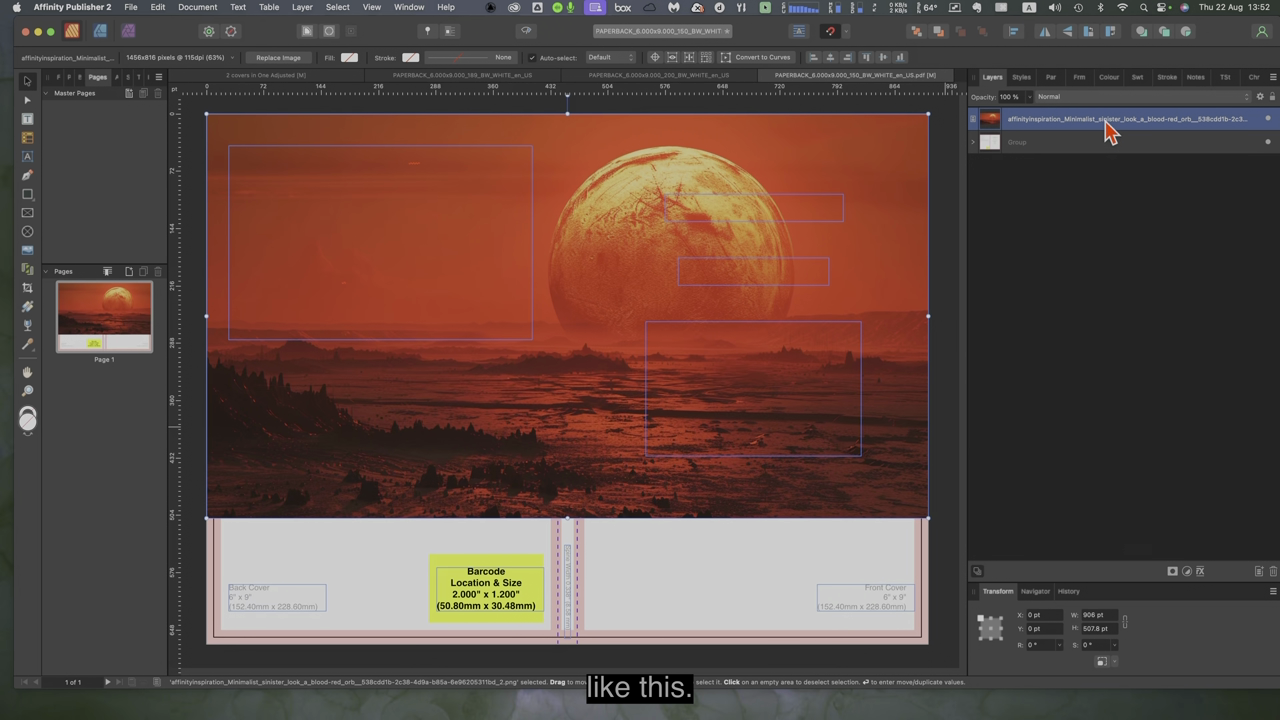
{"action": "left_click_drag", "start_coordinate": [1106, 120], "coordinate": [1106, 157]}
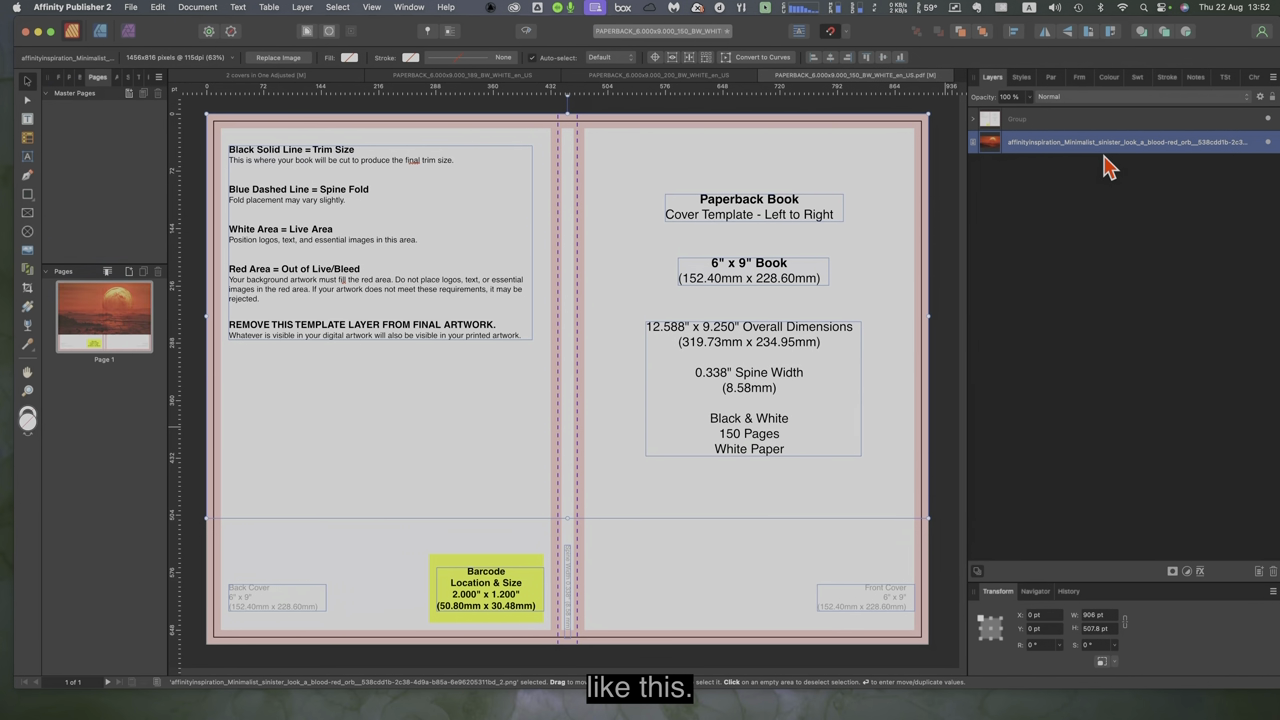
Lower the template group's opacity to 50% so the moon photo shows through
{"action": "left_click", "coordinate": [1049, 122]}
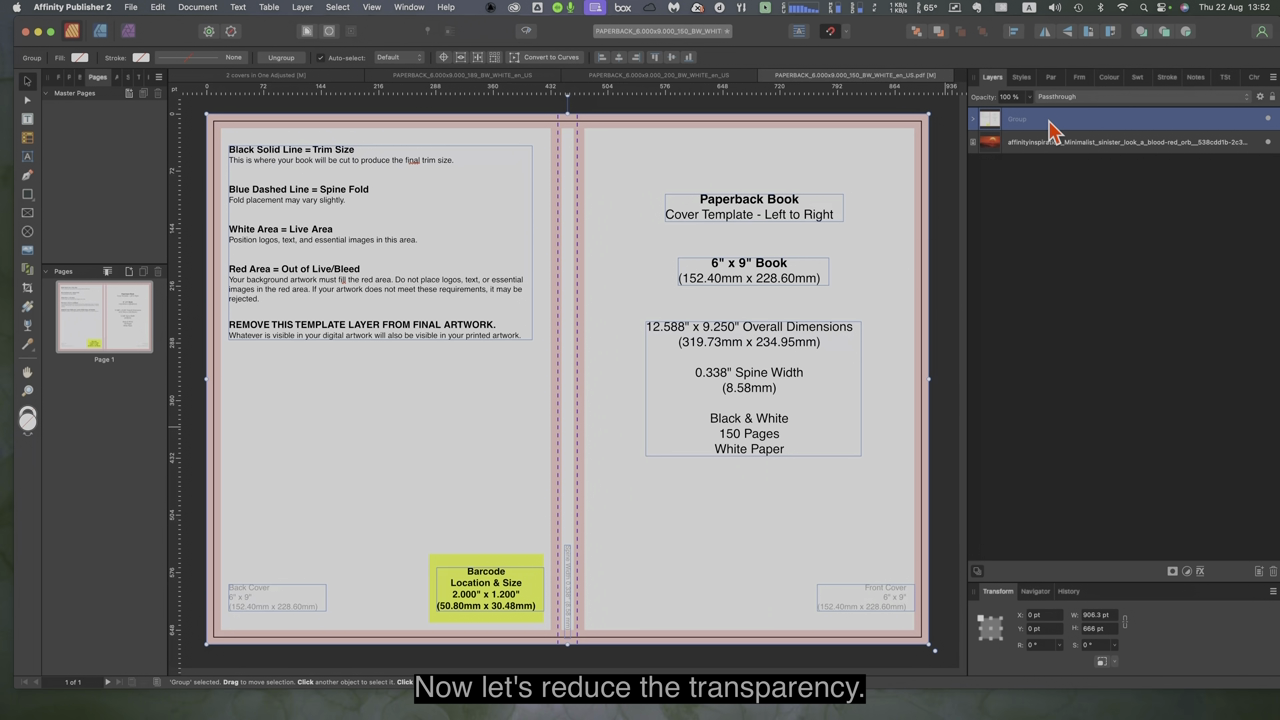
{"action": "left_click", "coordinate": [1030, 98]}
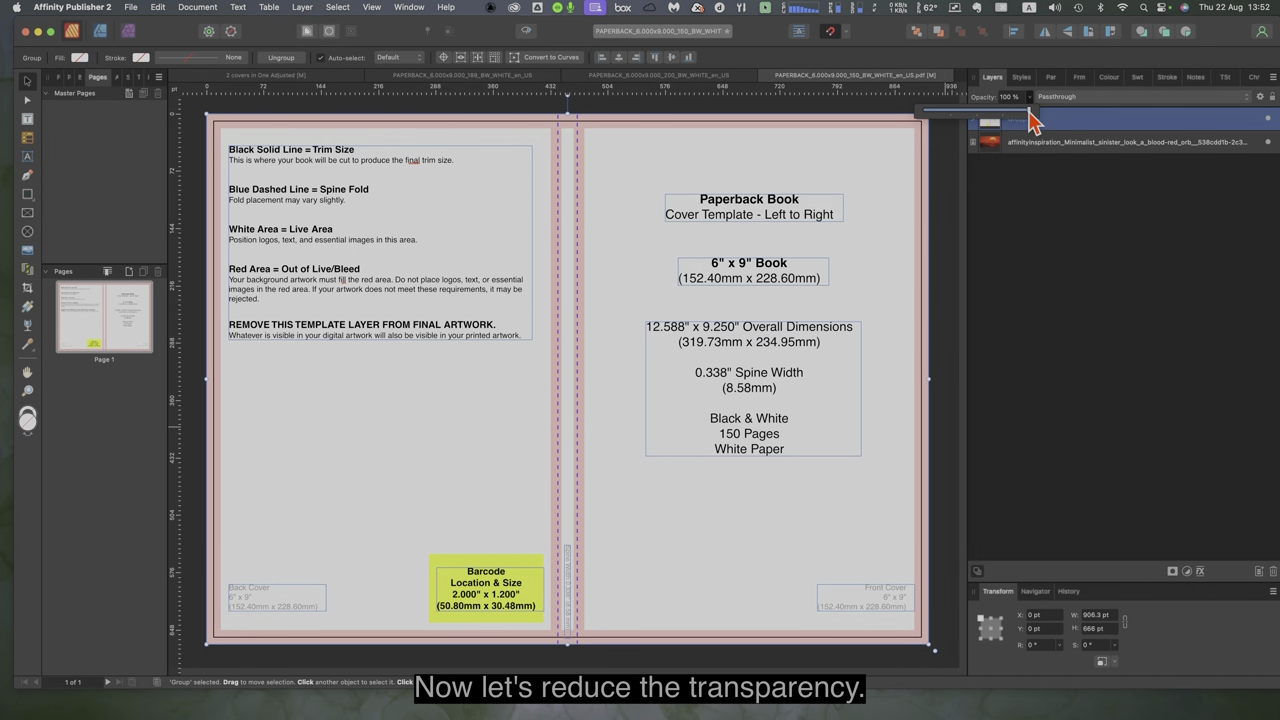
{"action": "left_click_drag", "start_coordinate": [1033, 120], "coordinate": [985, 120]}
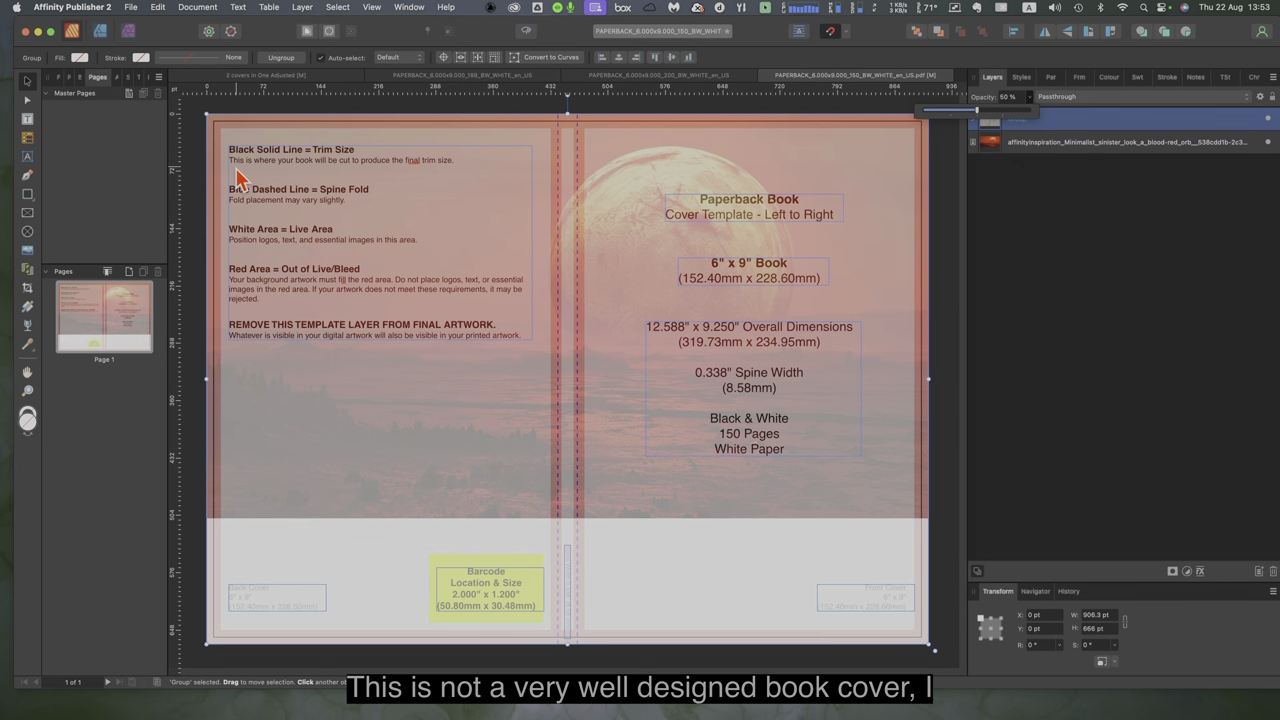
Use File > Place to load the first colourful geometric-shapes image from the Photos library
{"action": "left_click", "coordinate": [131, 10]}
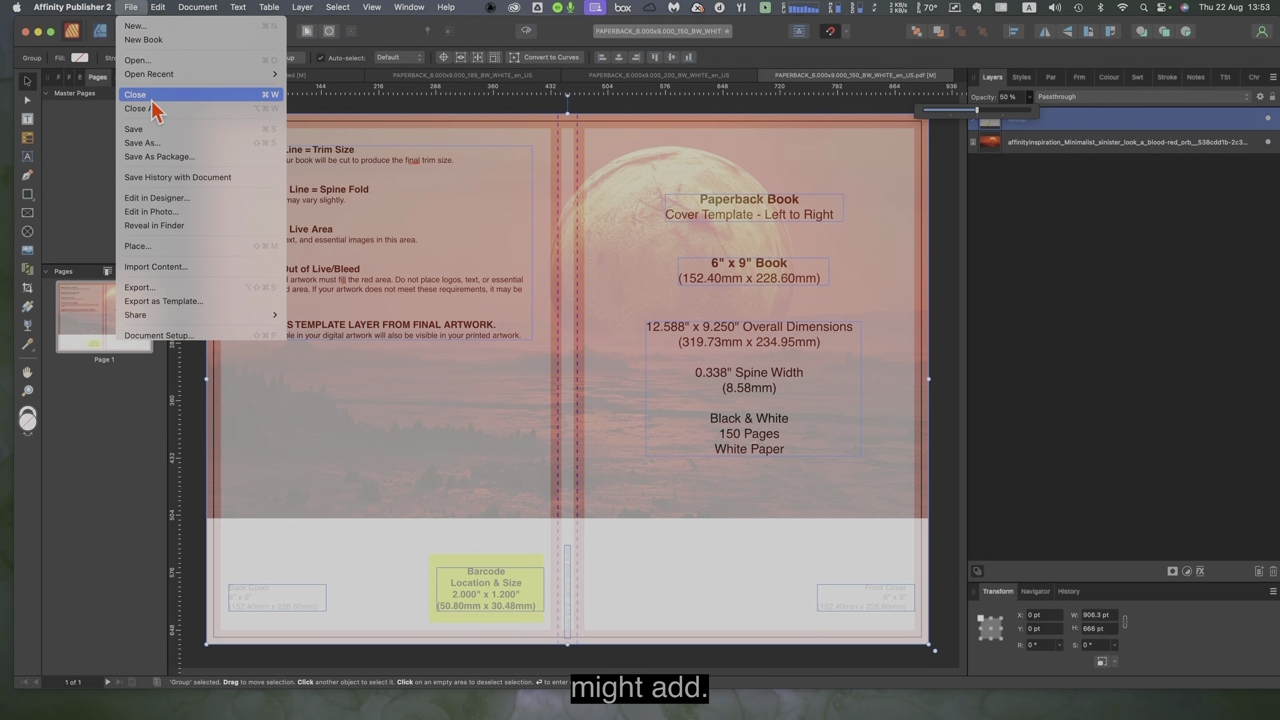
{"action": "left_click", "coordinate": [153, 248]}
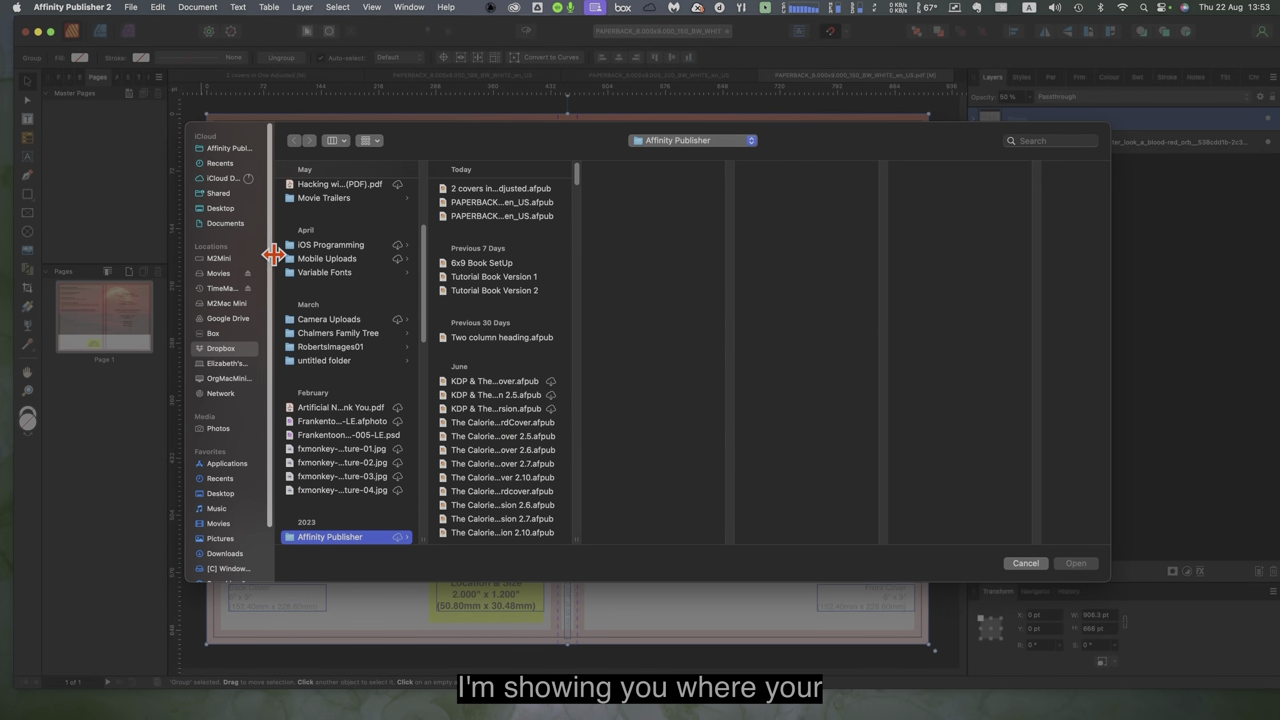
{"action": "left_click", "coordinate": [220, 430]}
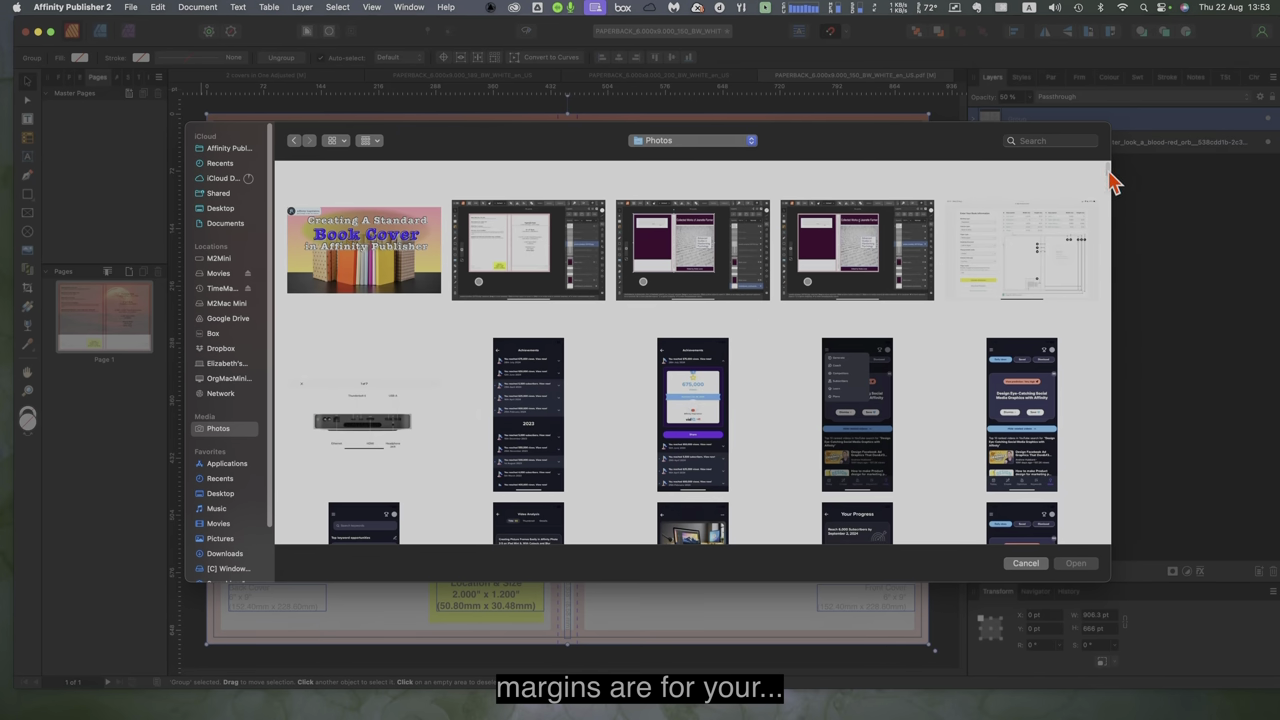
{"action": "left_click_drag", "start_coordinate": [1110, 177], "coordinate": [1106, 189]}
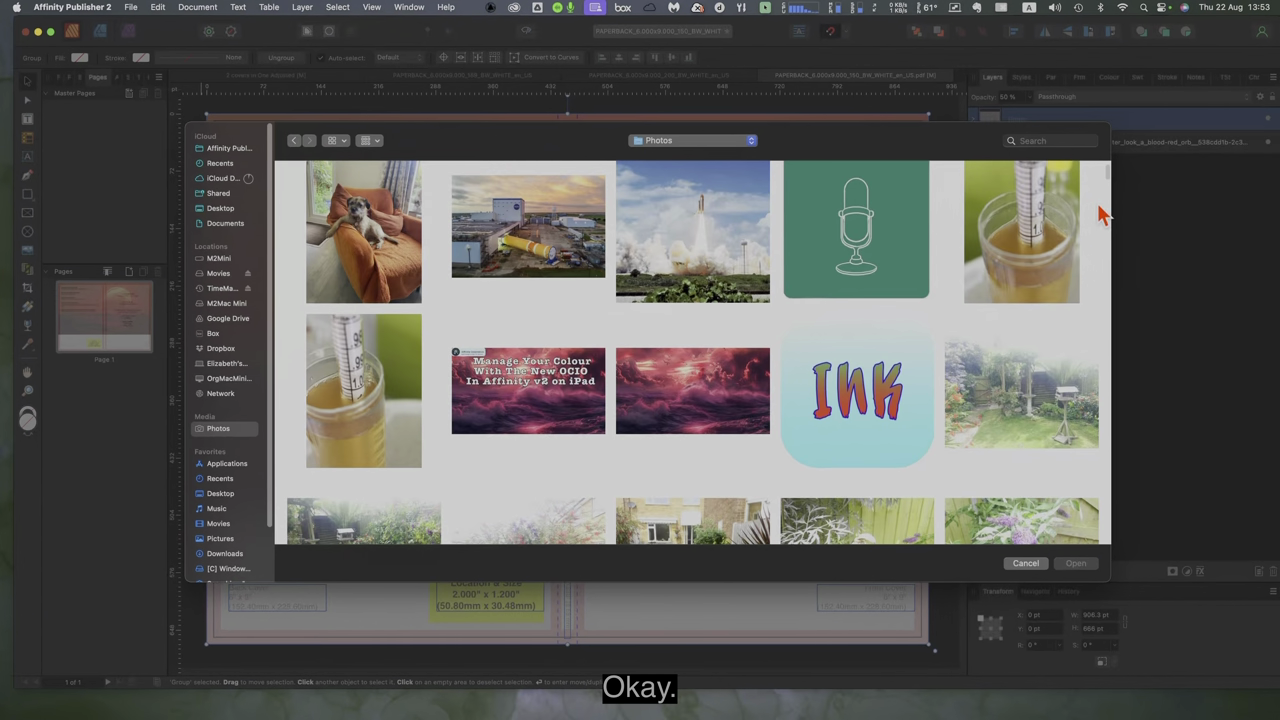
{"action": "scroll", "coordinate": [1100, 205], "scroll_direction": "down", "scroll_amount": 3}
{"action": "scroll", "coordinate": [961, 352], "scroll_direction": "down", "scroll_amount": 5}
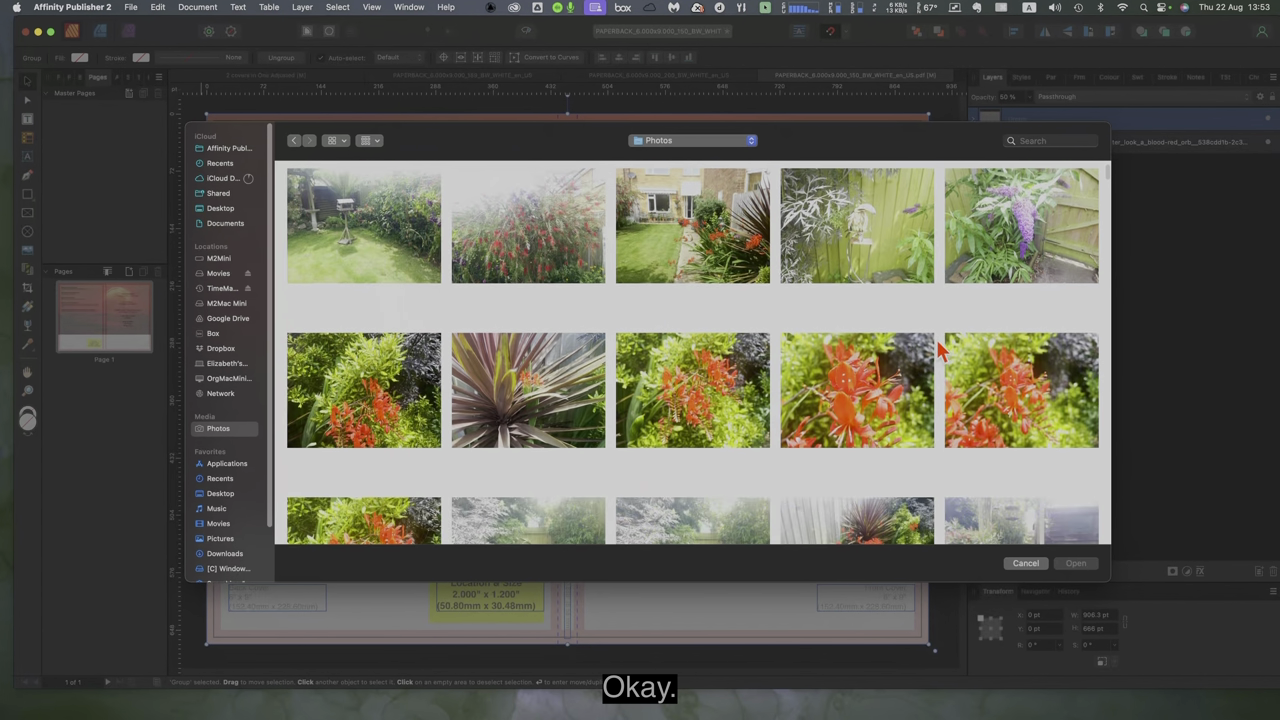
{"action": "scroll", "coordinate": [933, 339], "scroll_direction": "up", "scroll_amount": 2}
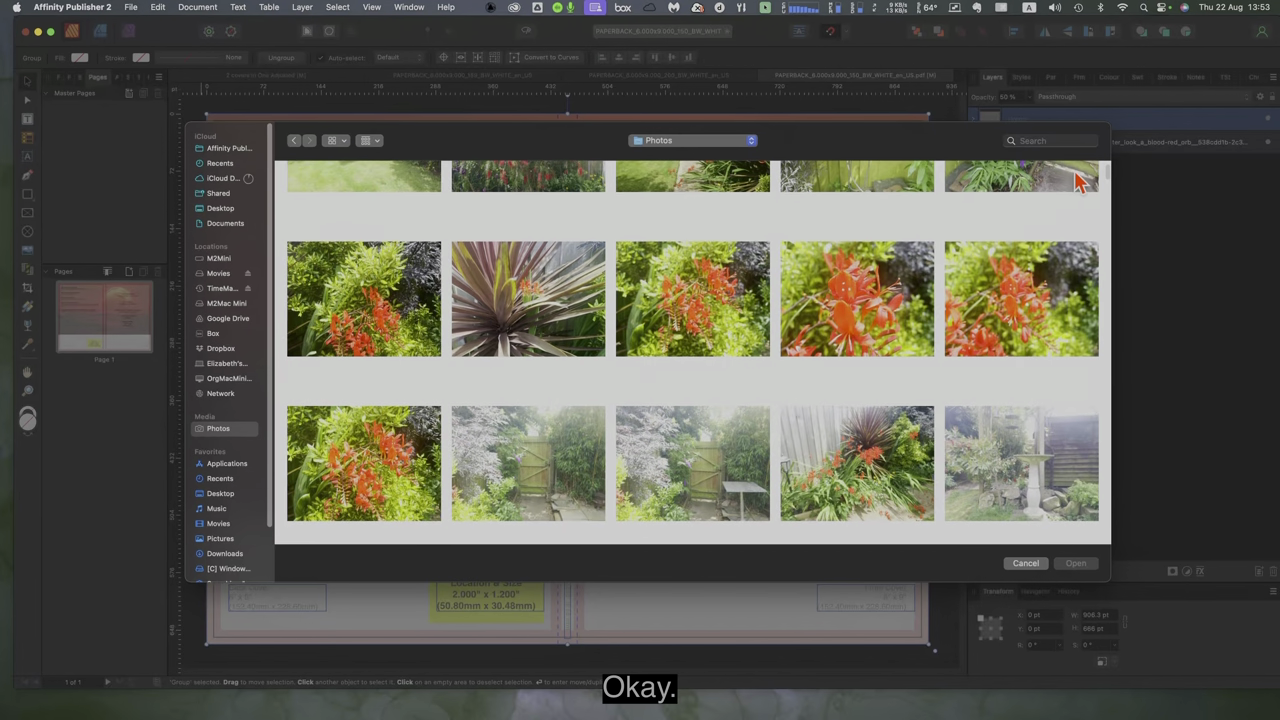
{"action": "left_click", "coordinate": [1108, 178]}
{"action": "left_click", "coordinate": [1110, 178]}
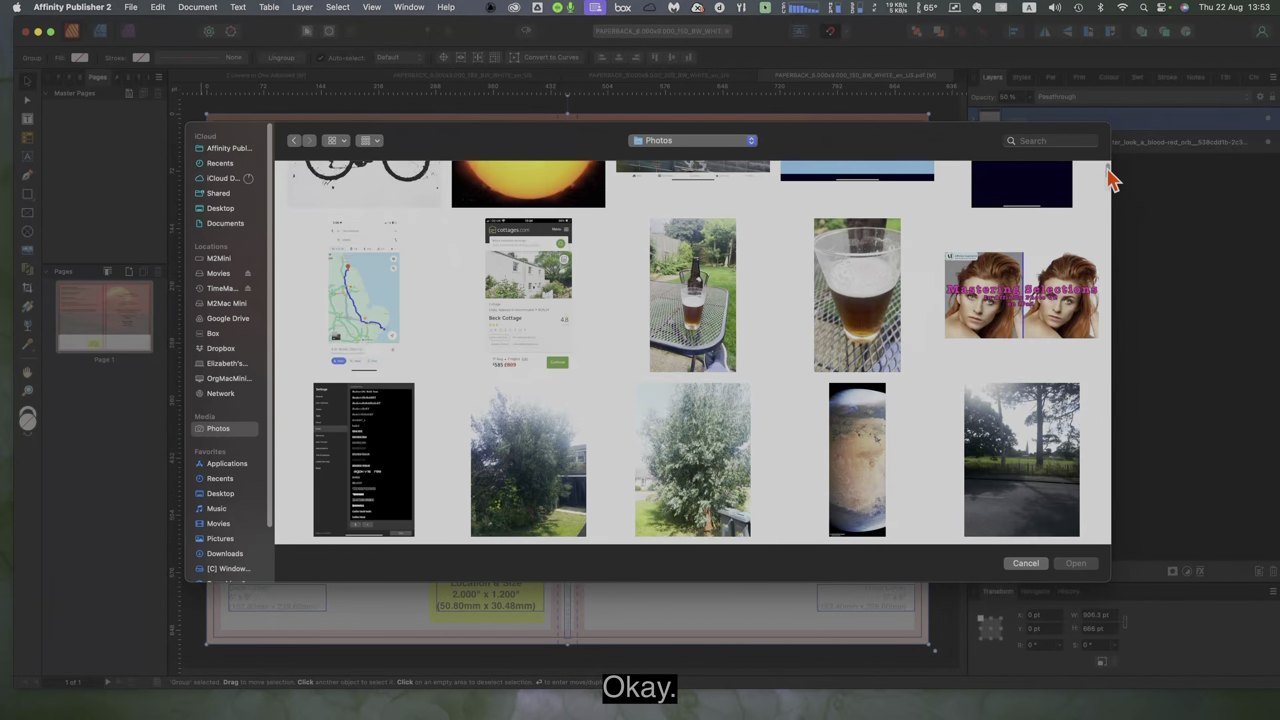
{"action": "left_click", "coordinate": [1110, 178]}
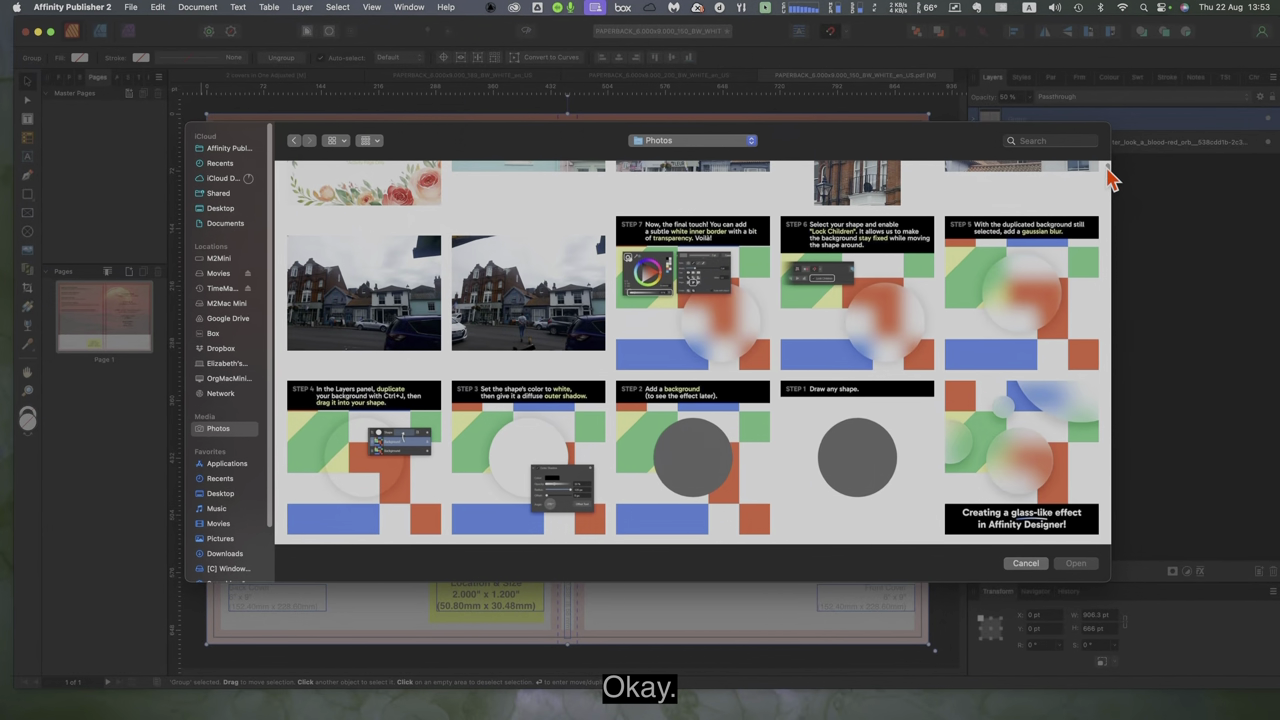
{"action": "scroll", "coordinate": [935, 315], "scroll_direction": "down", "scroll_amount": 5}
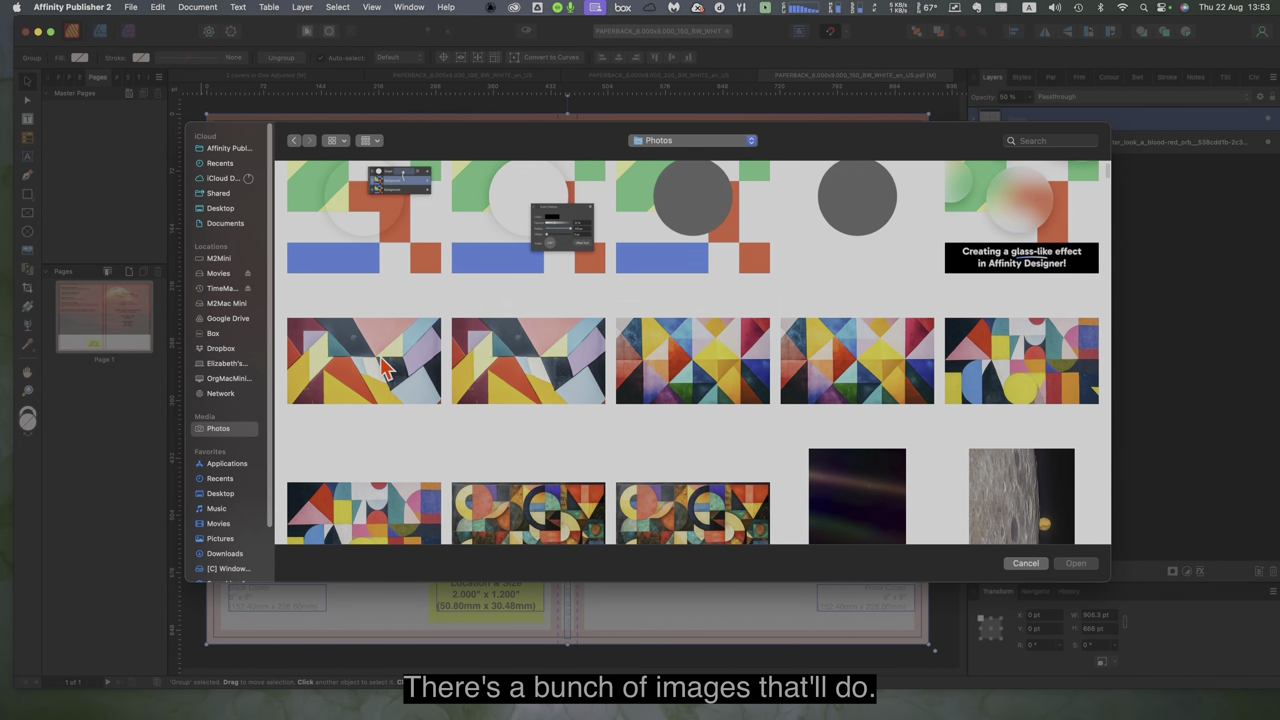
{"action": "left_click", "coordinate": [385, 368]}
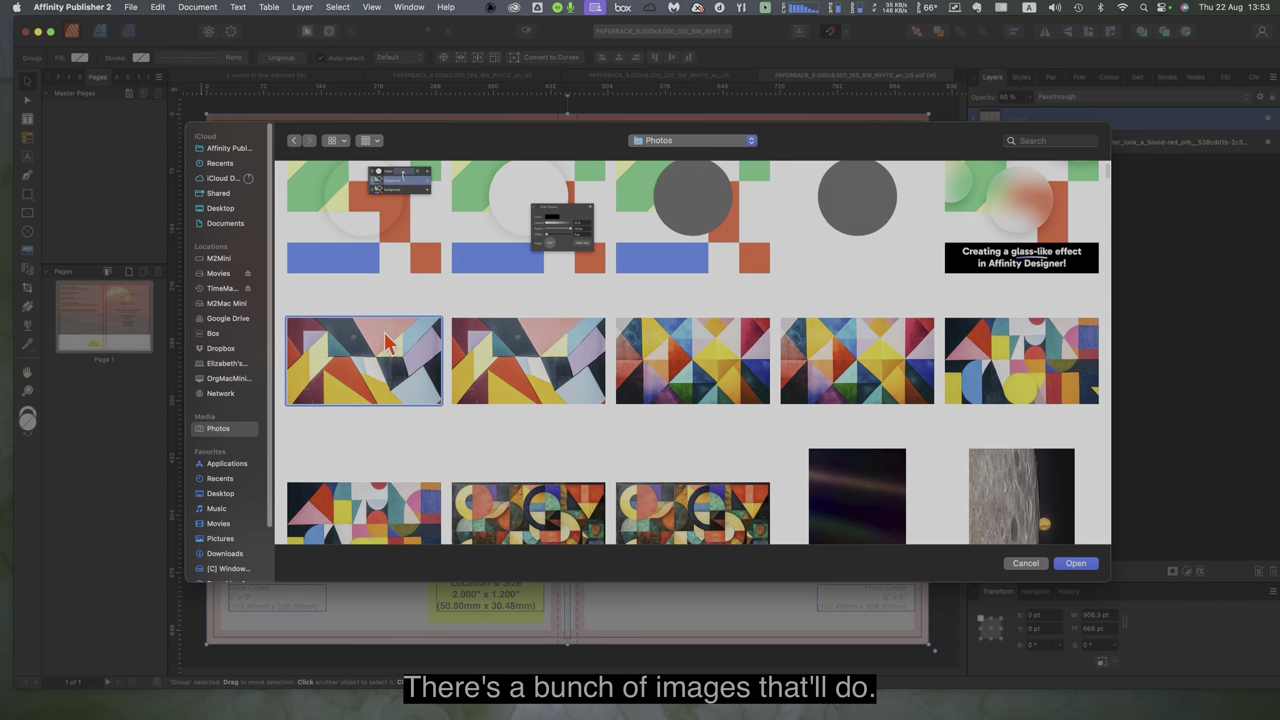
{"action": "left_click", "coordinate": [1075, 563]}
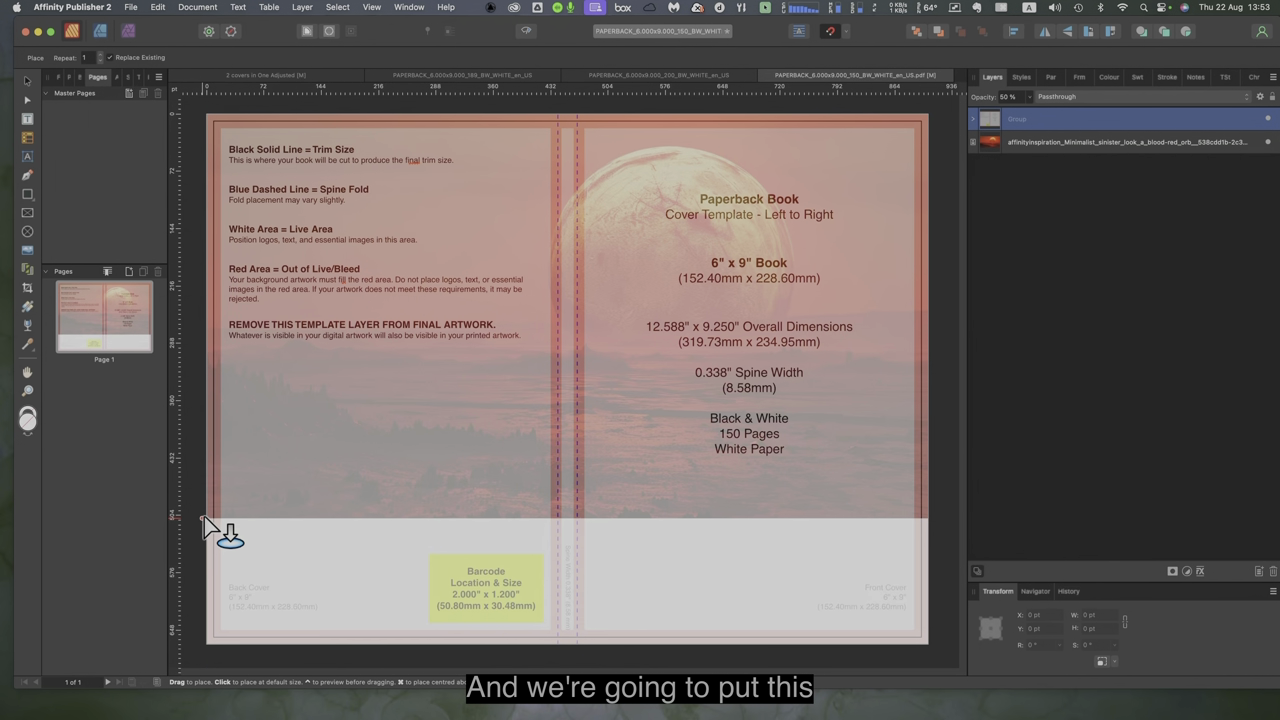
Stretch the geometric image along the spread's bottom and move its layer to the bottom of the stack
{"action": "left_click_drag", "start_coordinate": [205, 522], "coordinate": [900, 549]}
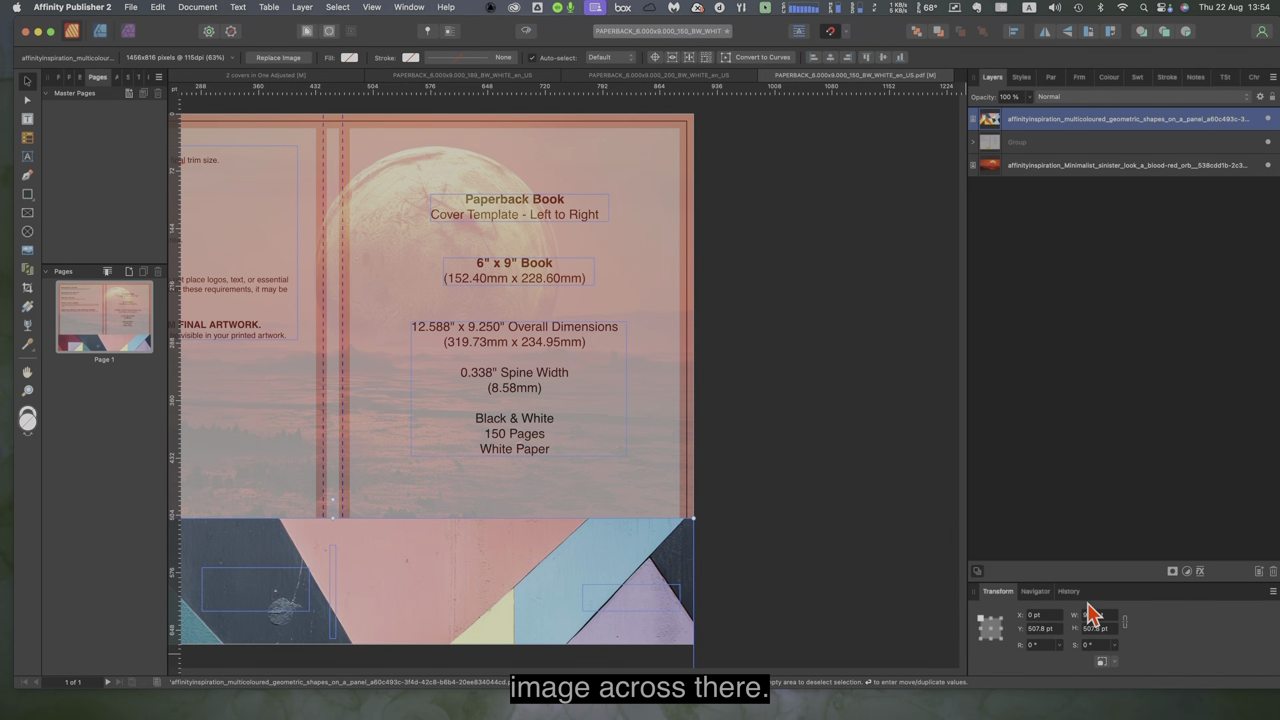
{"action": "left_click", "coordinate": [1037, 593]}
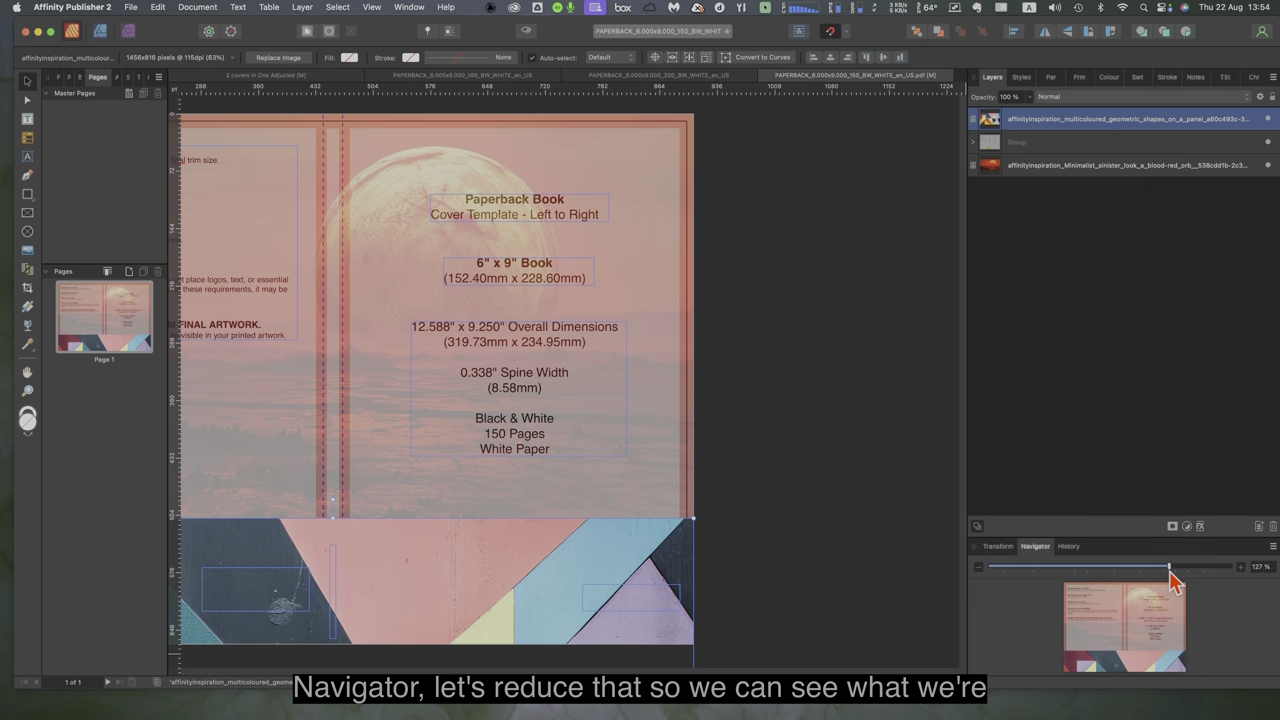
{"action": "left_click_drag", "start_coordinate": [1172, 568], "coordinate": [1099, 572]}
{"action": "left_click", "coordinate": [1124, 625]}
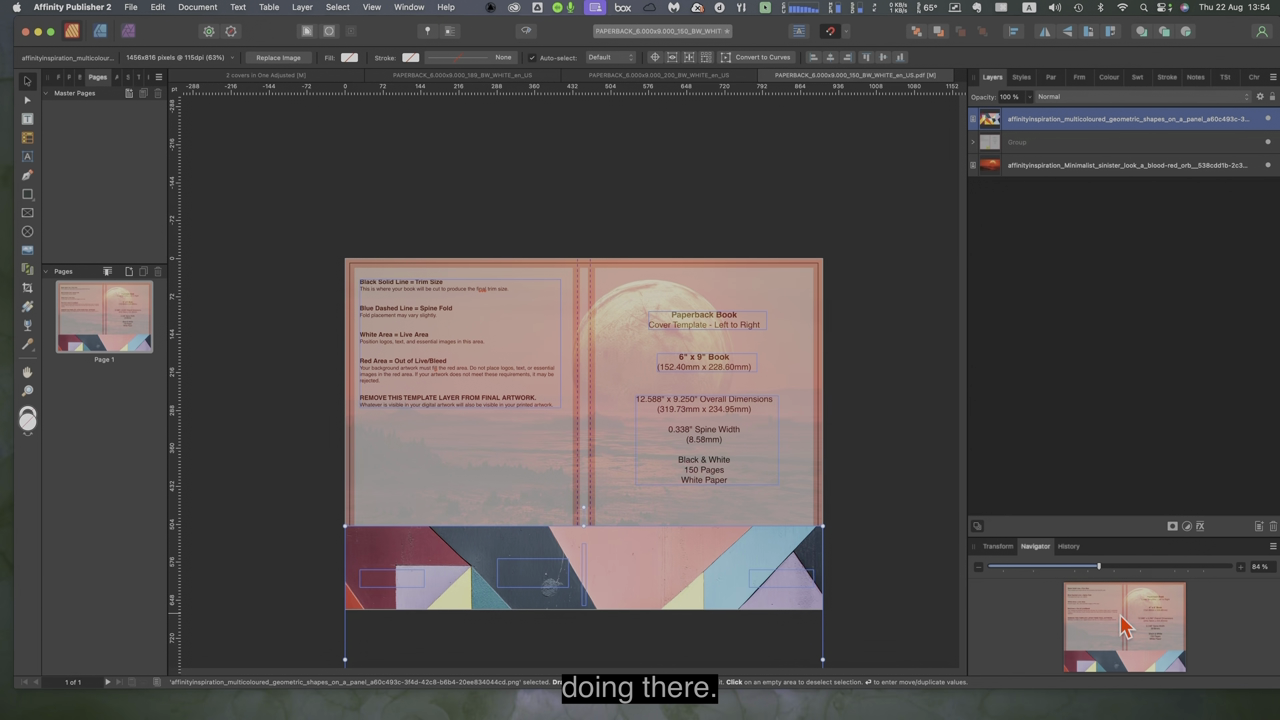
{"action": "left_click_drag", "start_coordinate": [1124, 640], "coordinate": [1129, 637]}
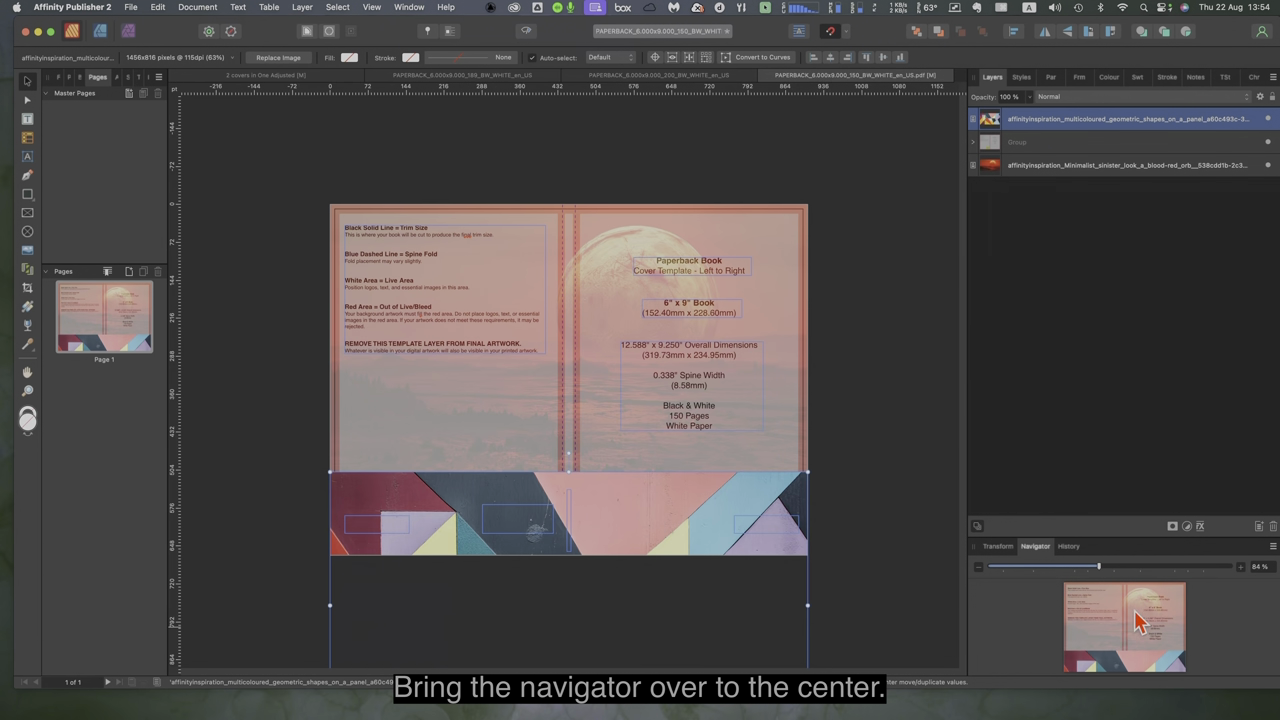
{"action": "left_click", "coordinate": [880, 449]}
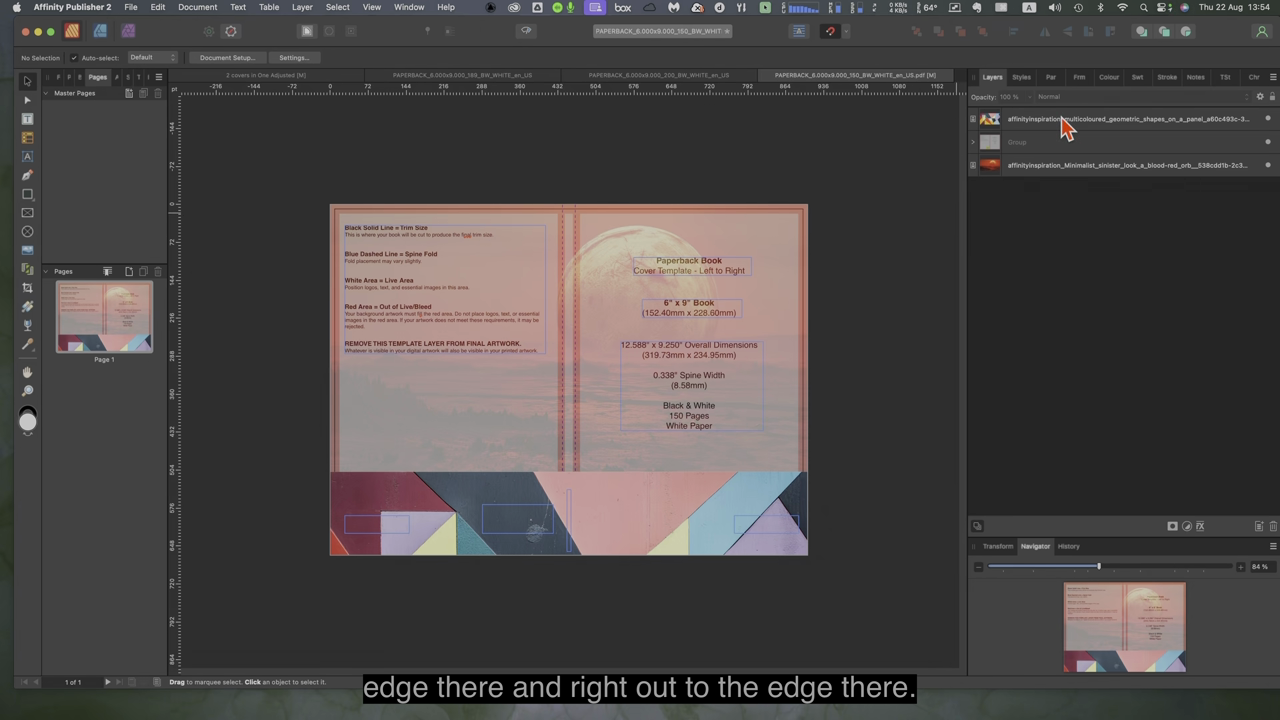
{"action": "left_click_drag", "start_coordinate": [1061, 118], "coordinate": [1067, 182]}
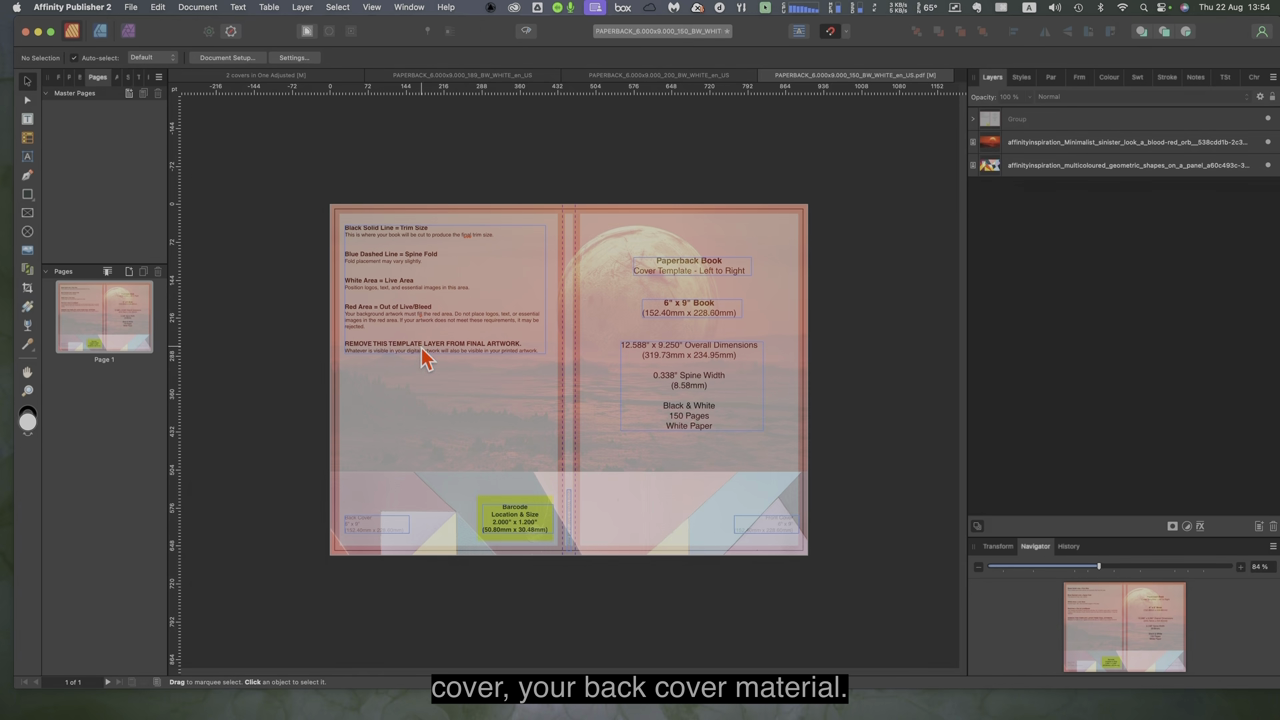
Fade the template group's opacity down to about 8%
{"action": "left_click", "coordinate": [1127, 121]}
{"action": "left_click", "coordinate": [1029, 96]}
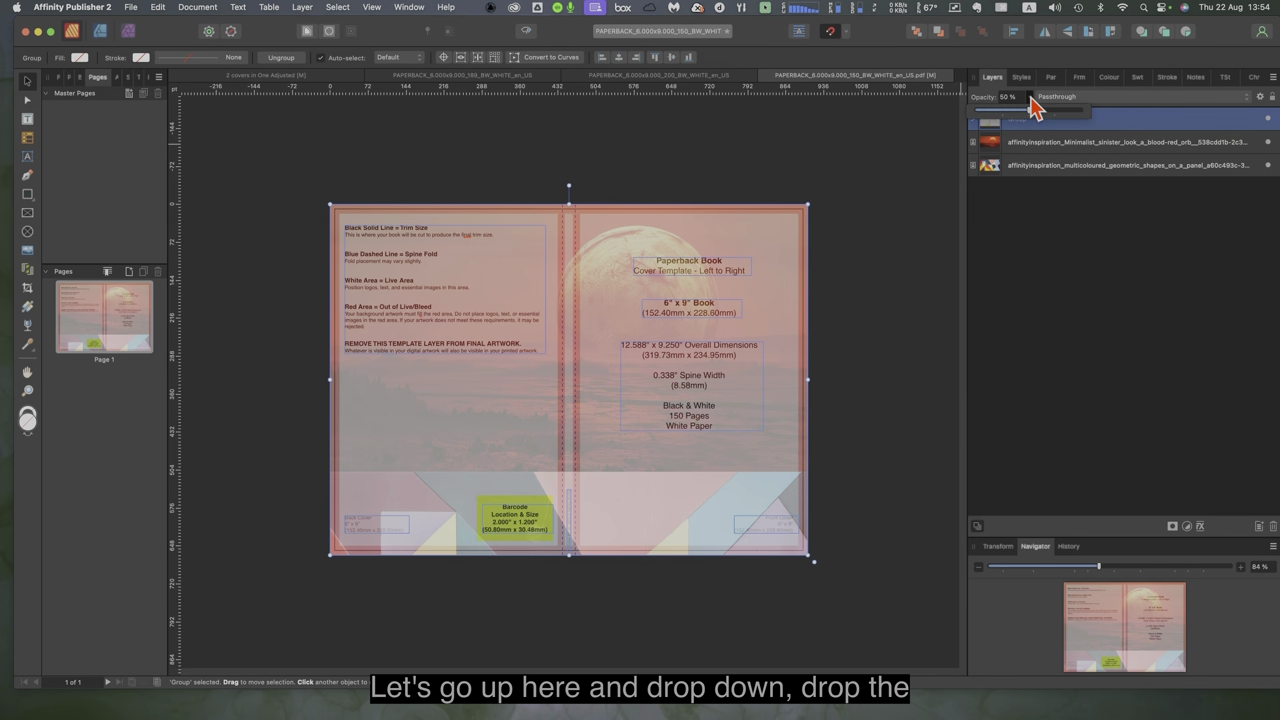
{"action": "left_click_drag", "start_coordinate": [1030, 120], "coordinate": [990, 120]}
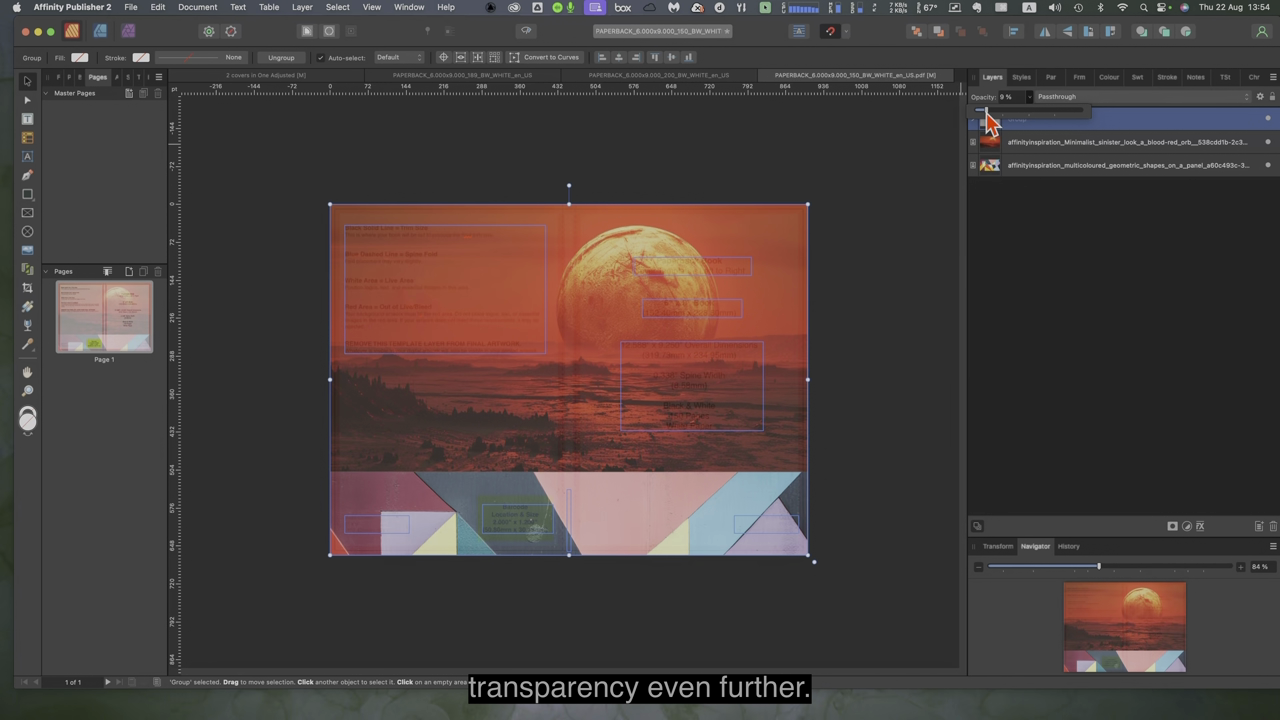
{"action": "left_click_drag", "start_coordinate": [988, 120], "coordinate": [985, 120]}
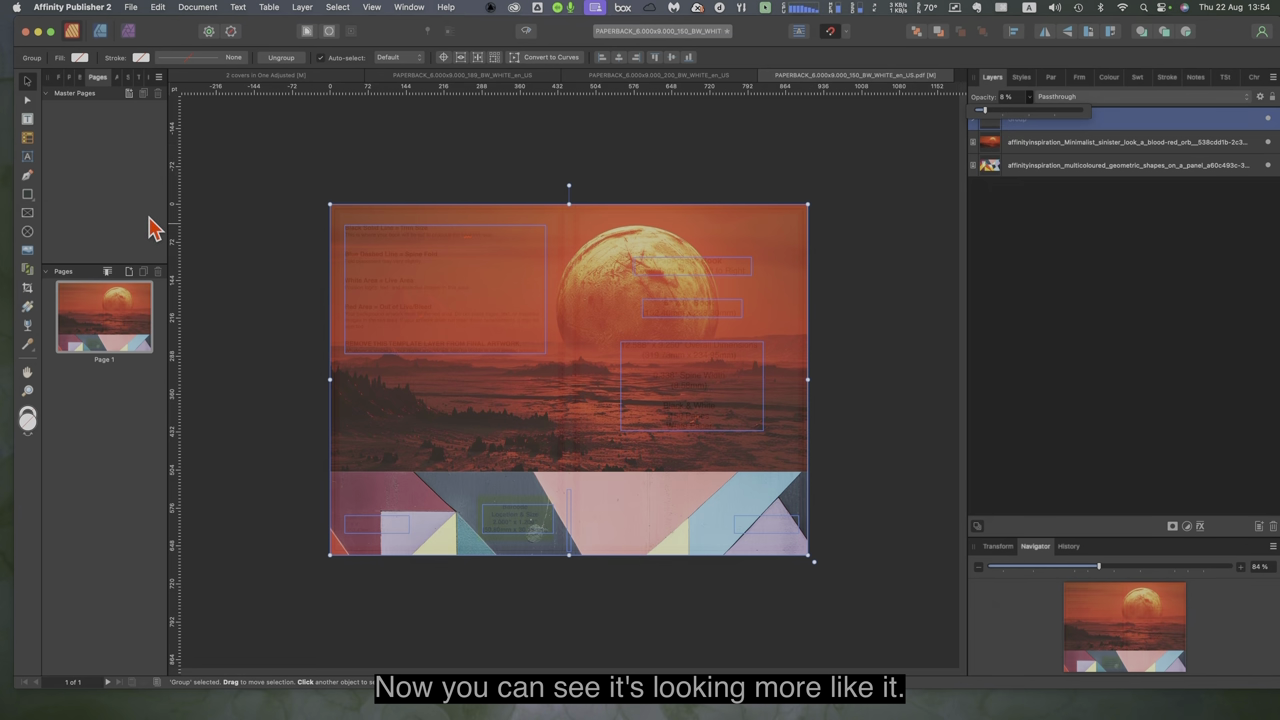
{"action": "left_click", "coordinate": [27, 118]}
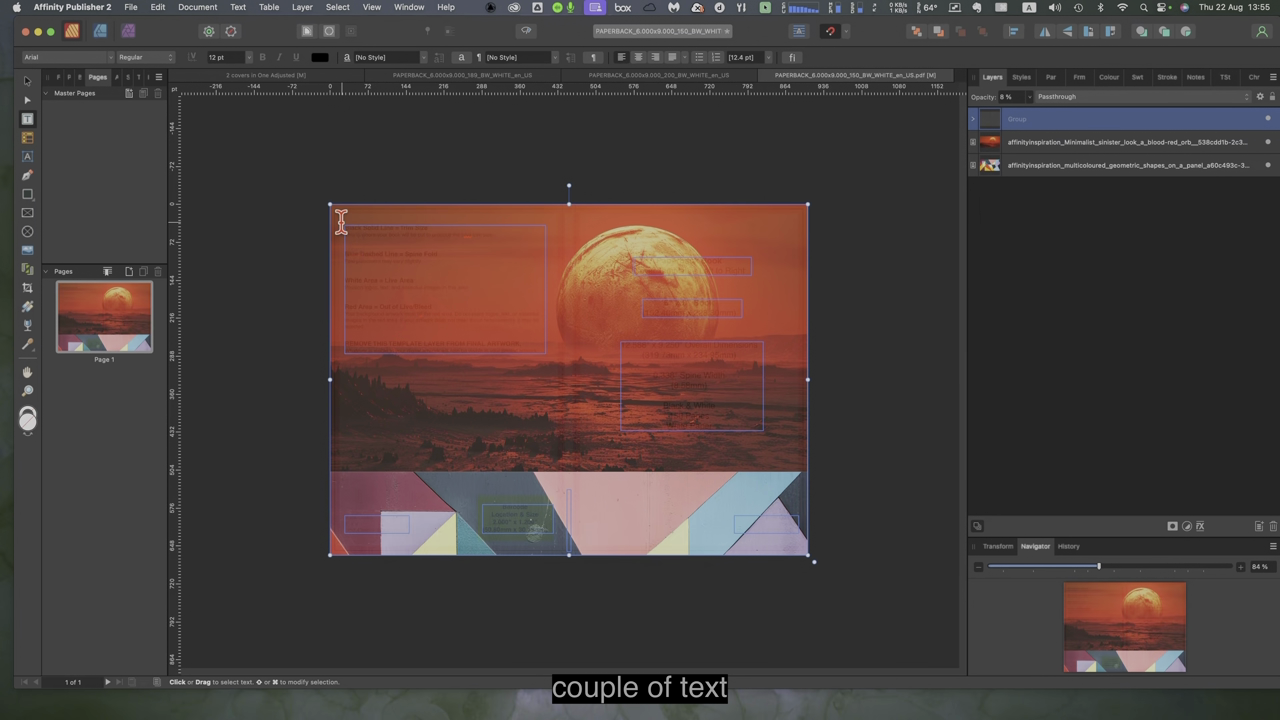
{"action": "left_click_drag", "start_coordinate": [344, 225], "coordinate": [443, 283]}
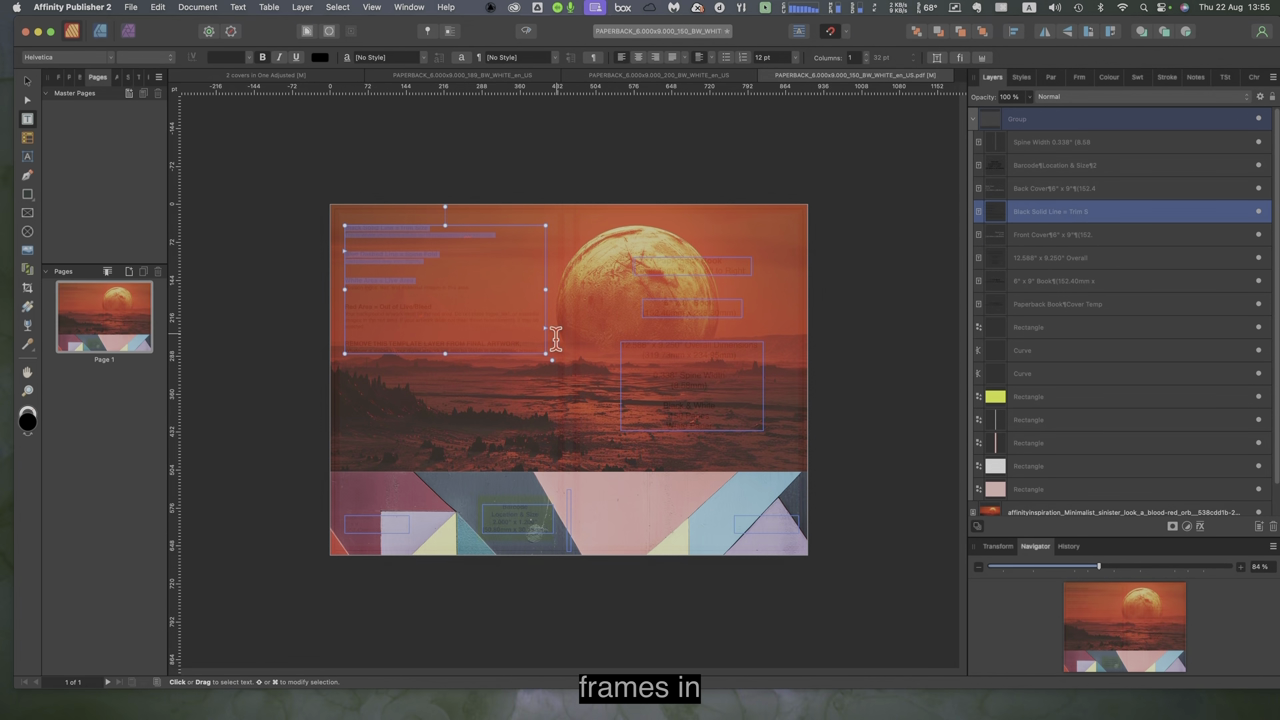
{"action": "left_click", "coordinate": [360, 244]}
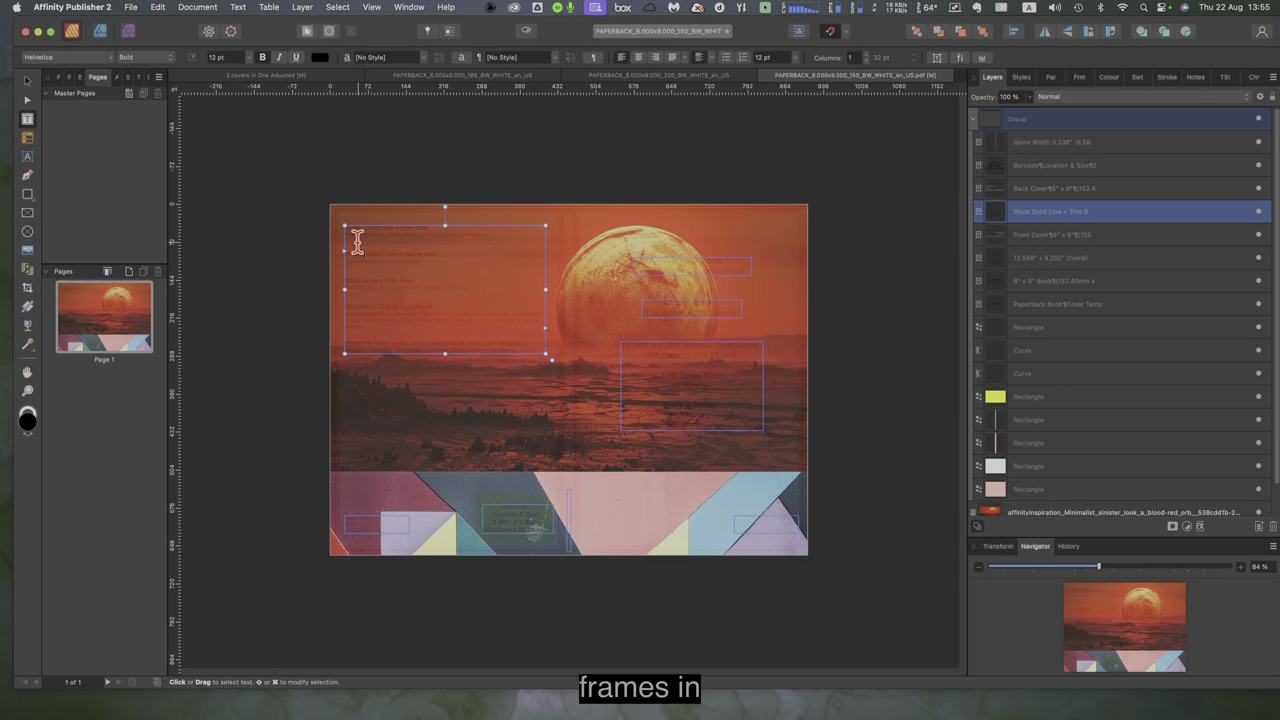
{"action": "left_click", "coordinate": [708, 378]}
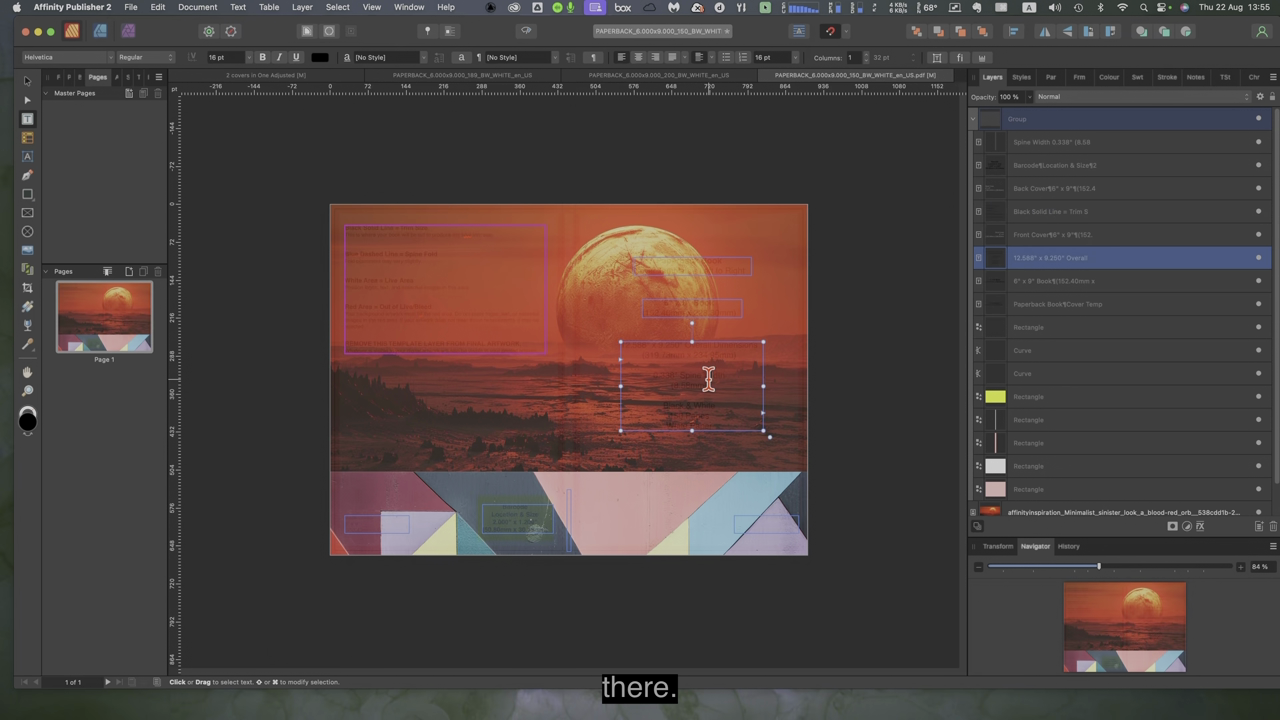
{"action": "left_click", "coordinate": [703, 310]}
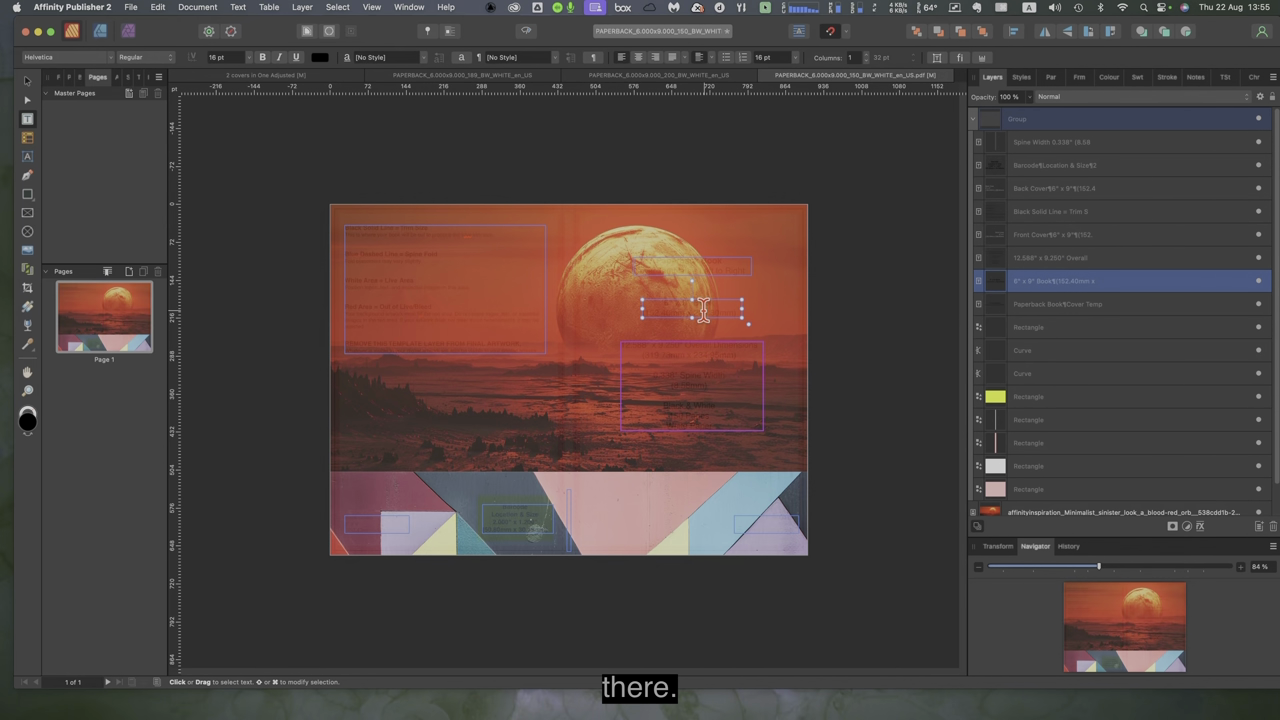
{"action": "left_click", "coordinate": [698, 265]}
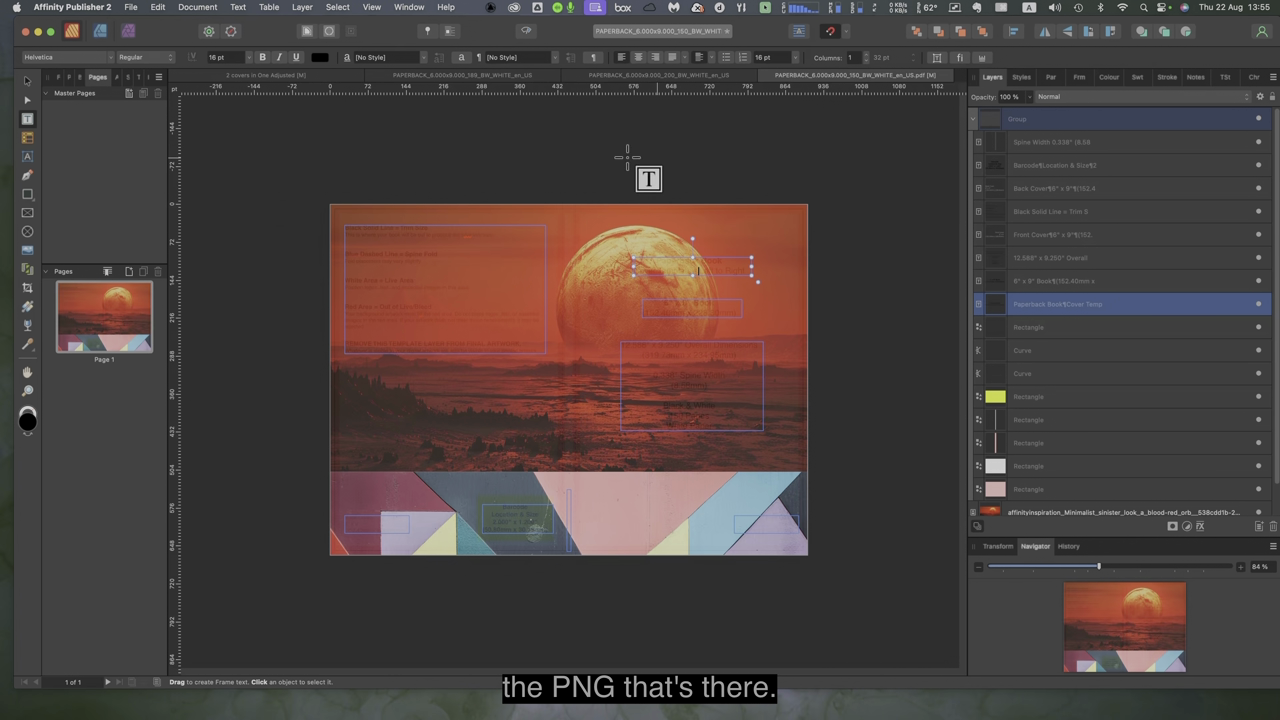
{"action": "left_click", "coordinate": [972, 119]}
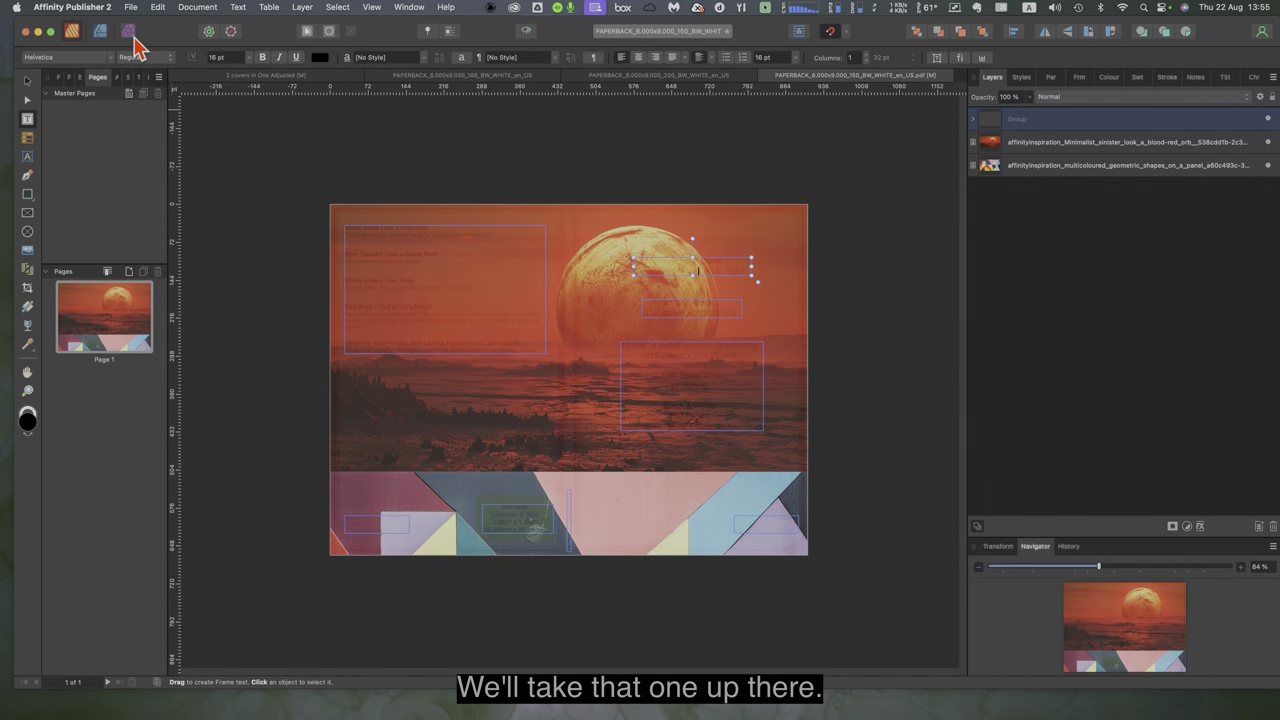
{"action": "left_click", "coordinate": [27, 84]}
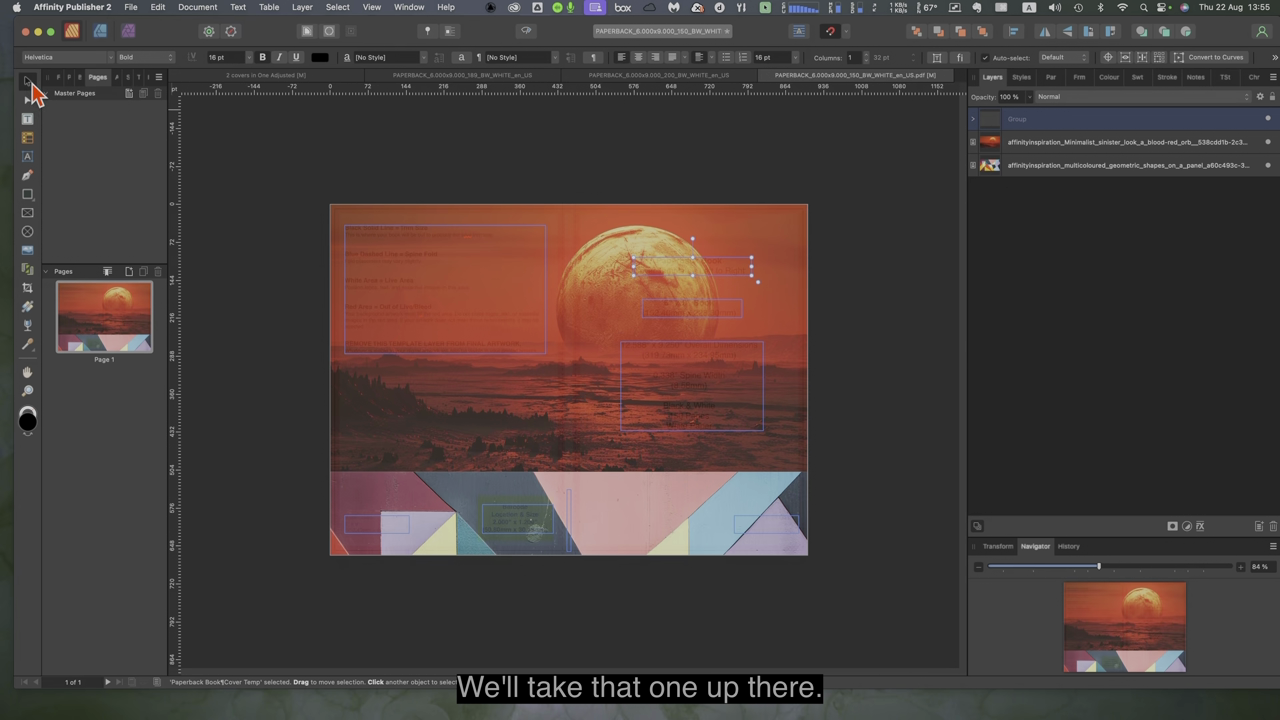
{"action": "left_click", "coordinate": [131, 8]}
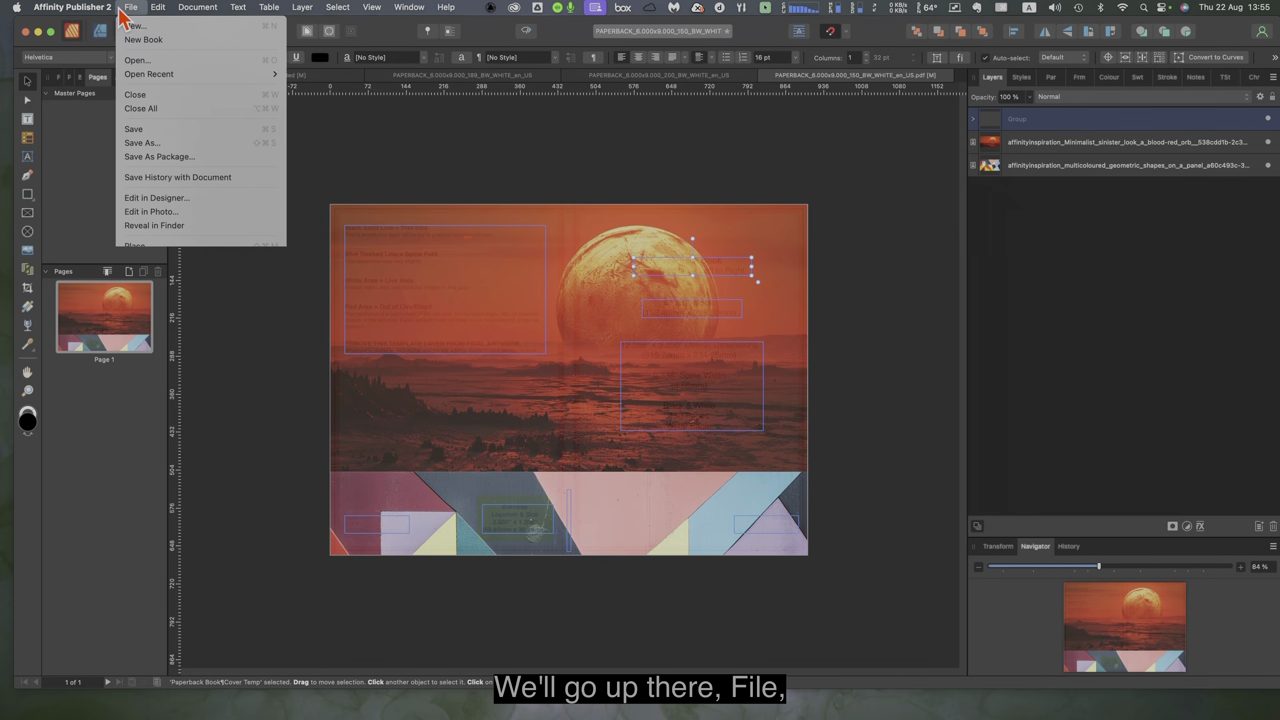
{"action": "mouse_move", "coordinate": [117, 10]}
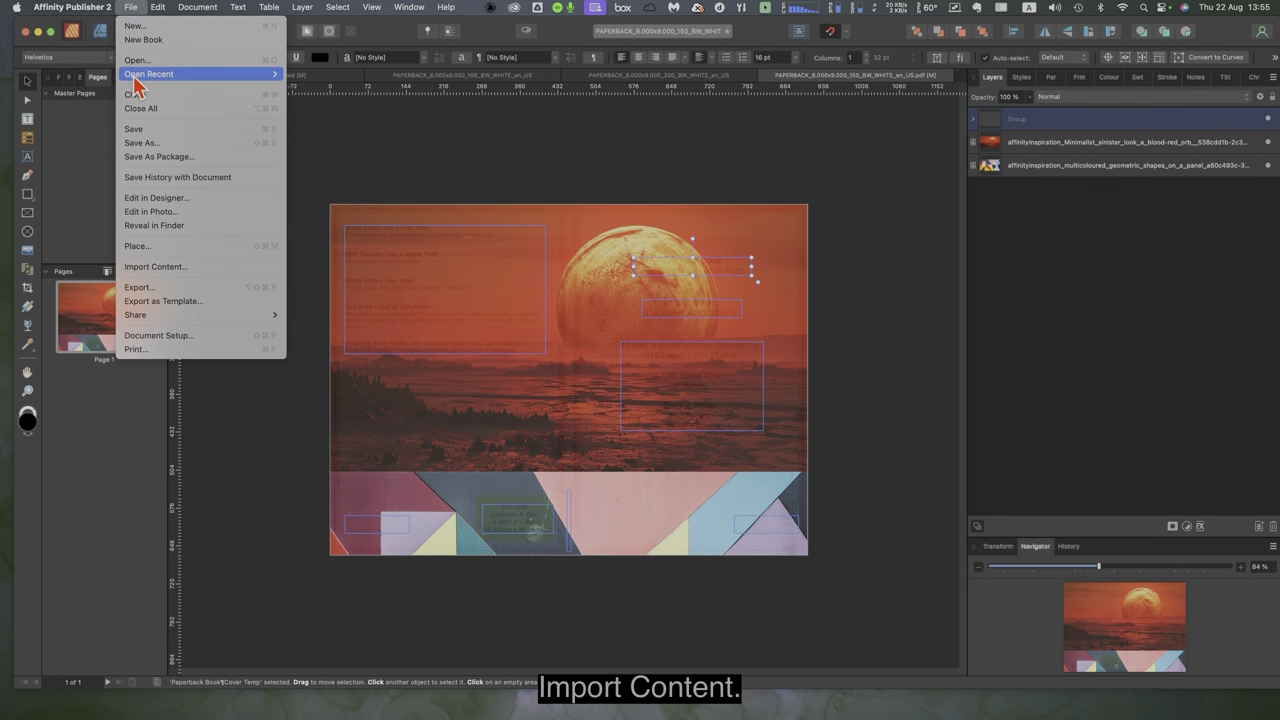
{"action": "left_click", "coordinate": [178, 277]}
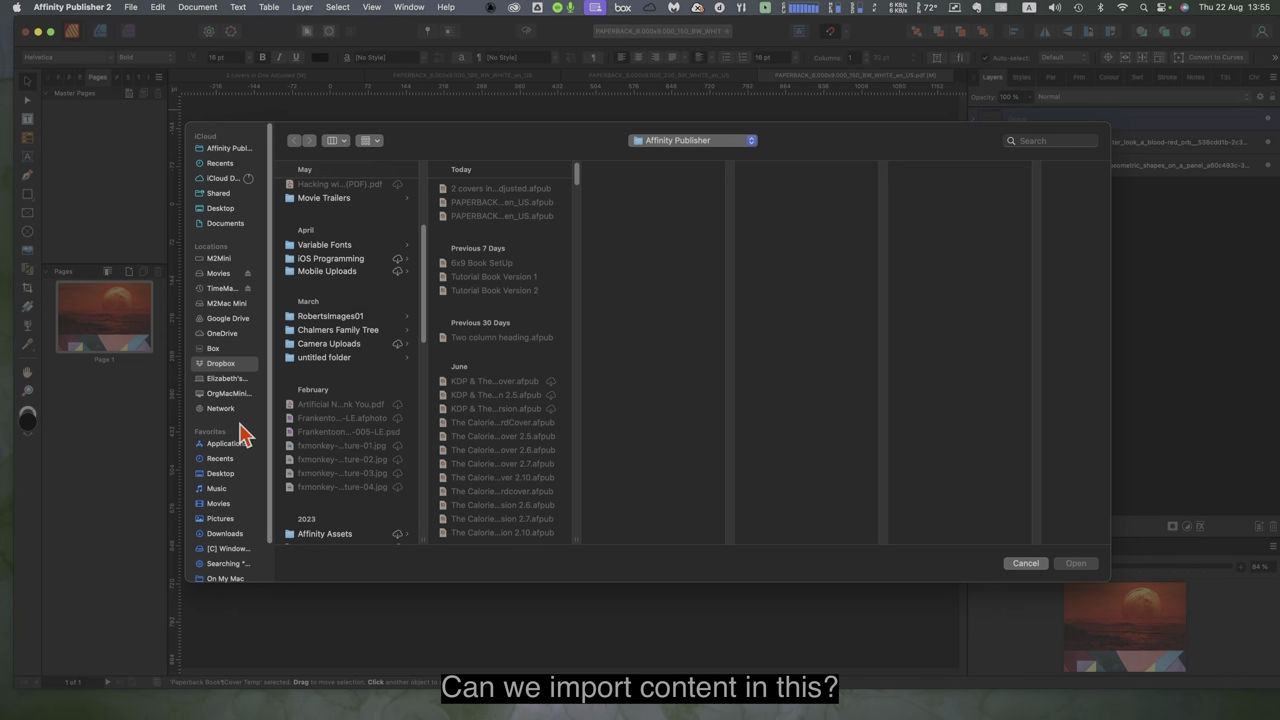
{"action": "left_click", "coordinate": [230, 226]}
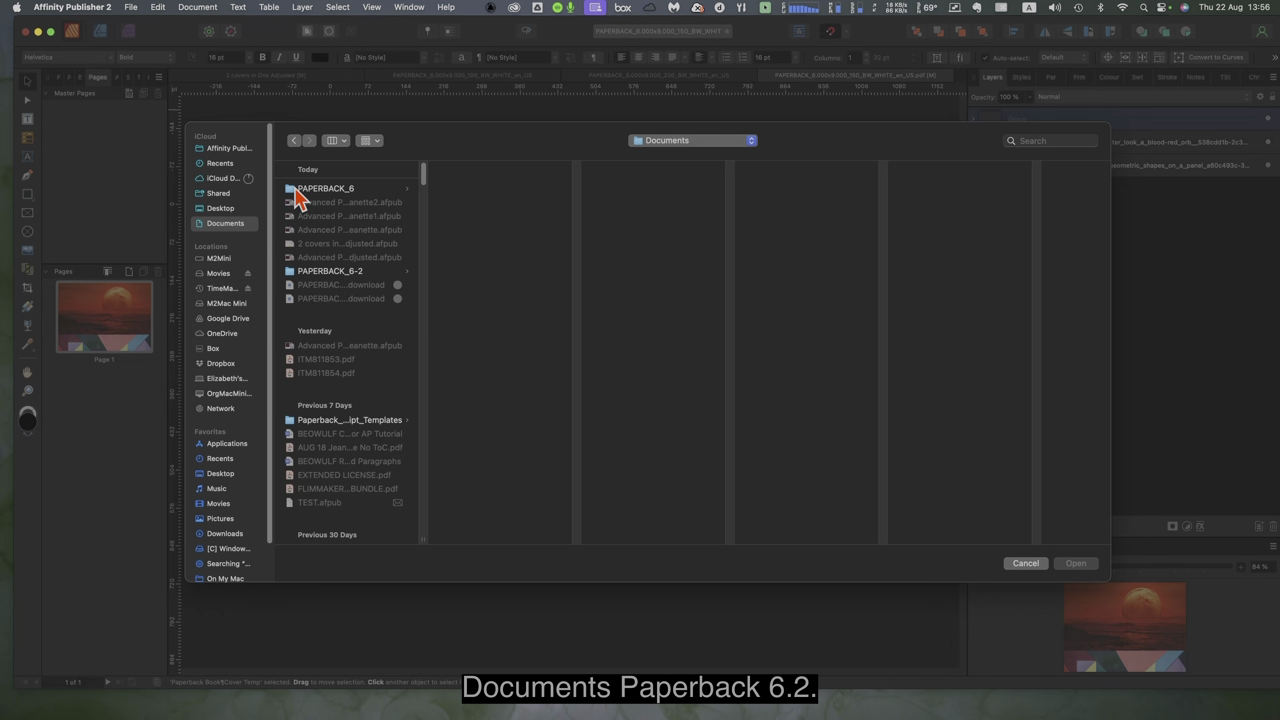
{"action": "left_click", "coordinate": [292, 272]}
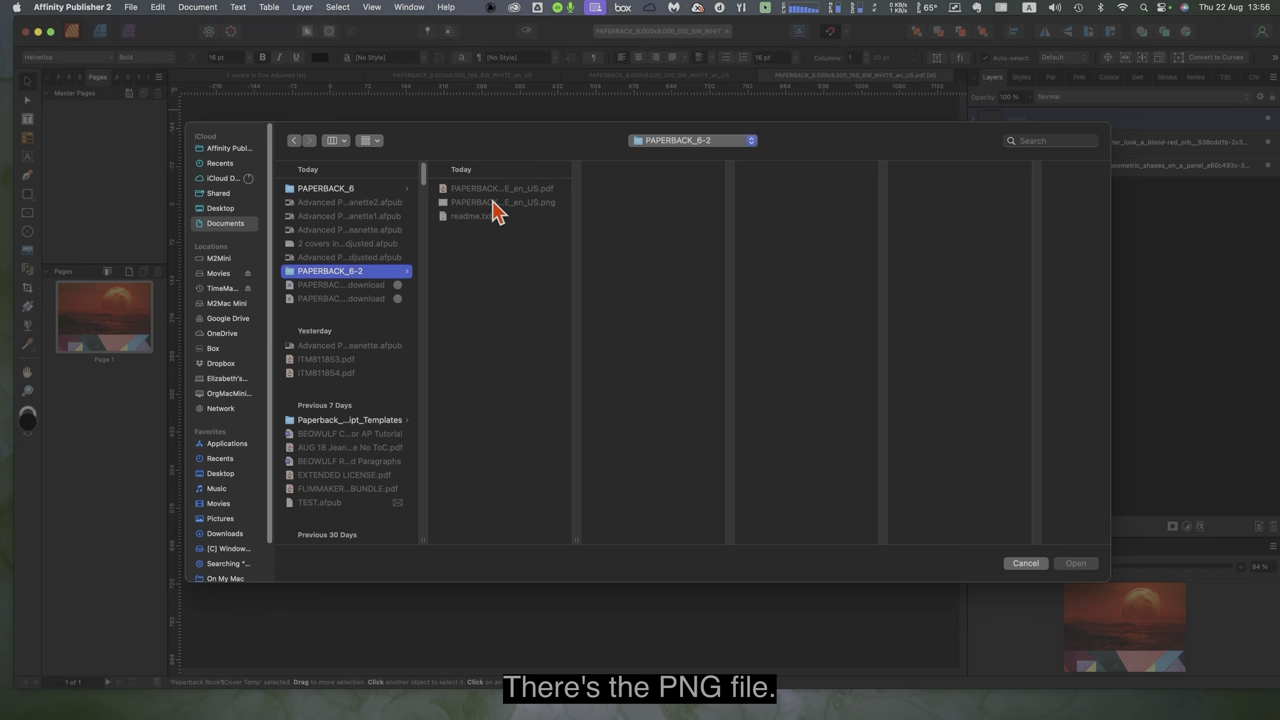
{"action": "left_click", "coordinate": [1026, 564]}
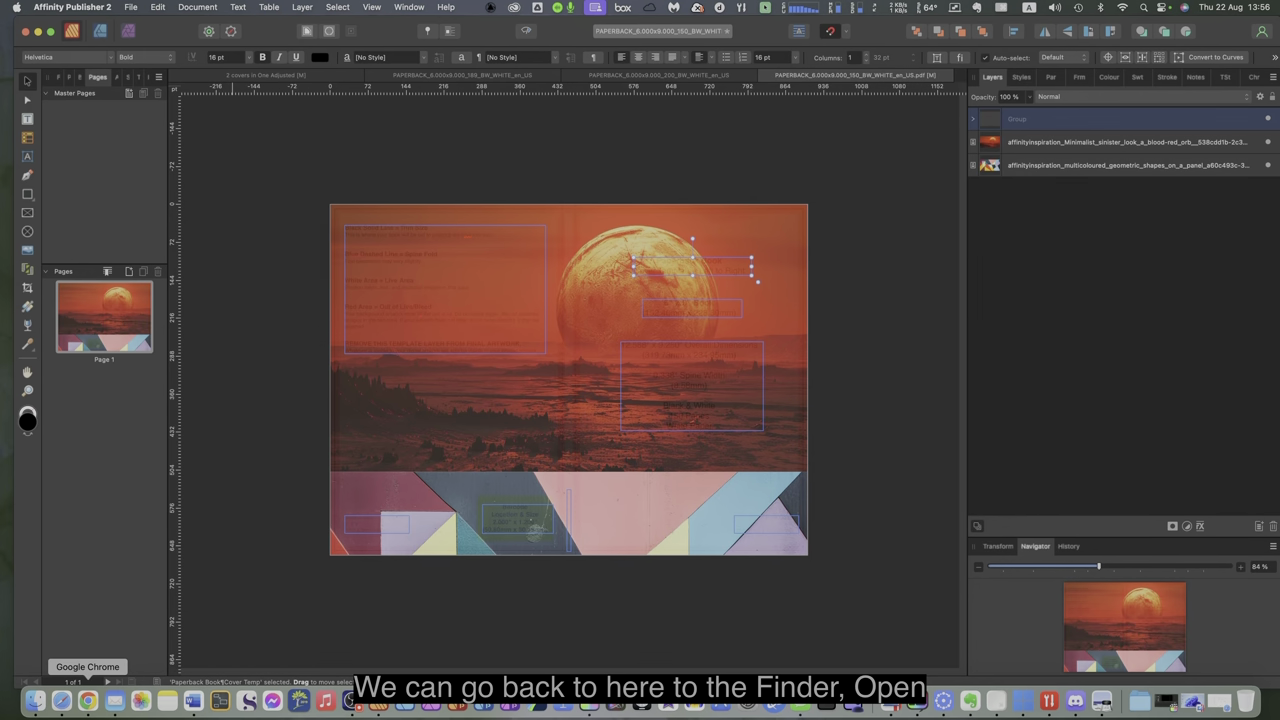
From Finder, open the cover template PNG in PAPERBACK_6-2 with Affinity Publisher 2
{"action": "left_click", "coordinate": [35, 703]}
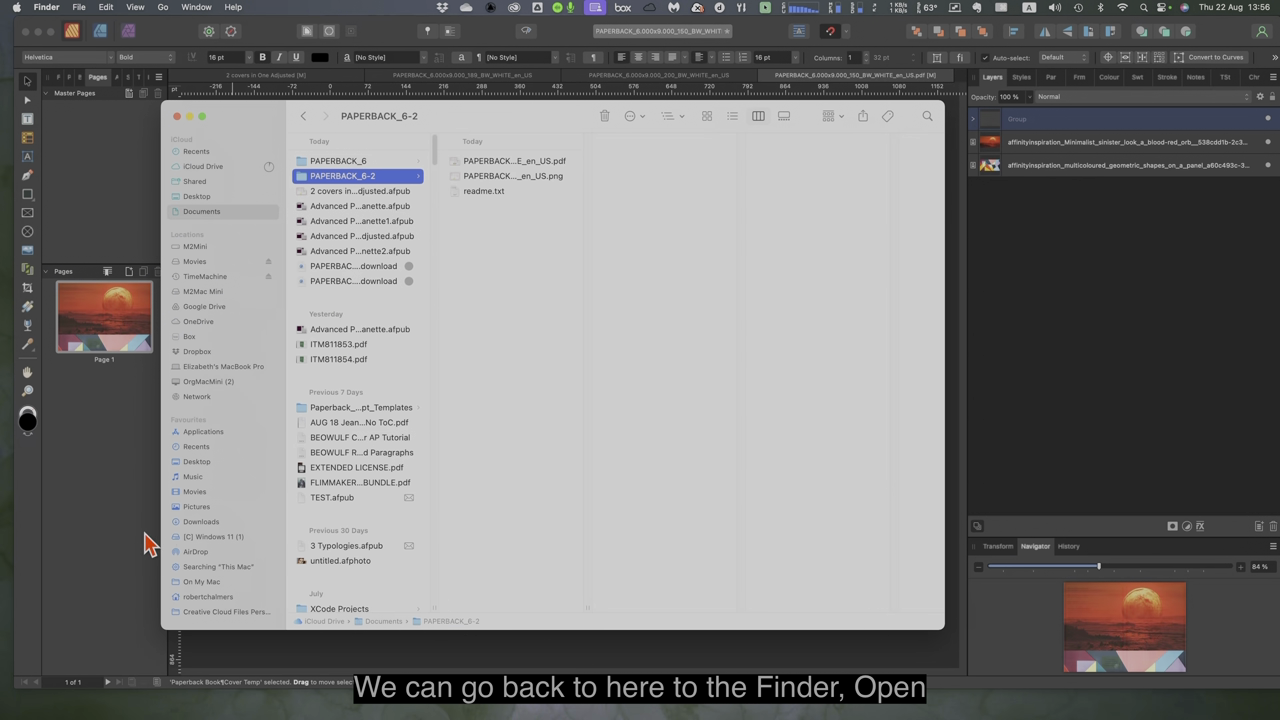
{"action": "left_click", "coordinate": [519, 175]}
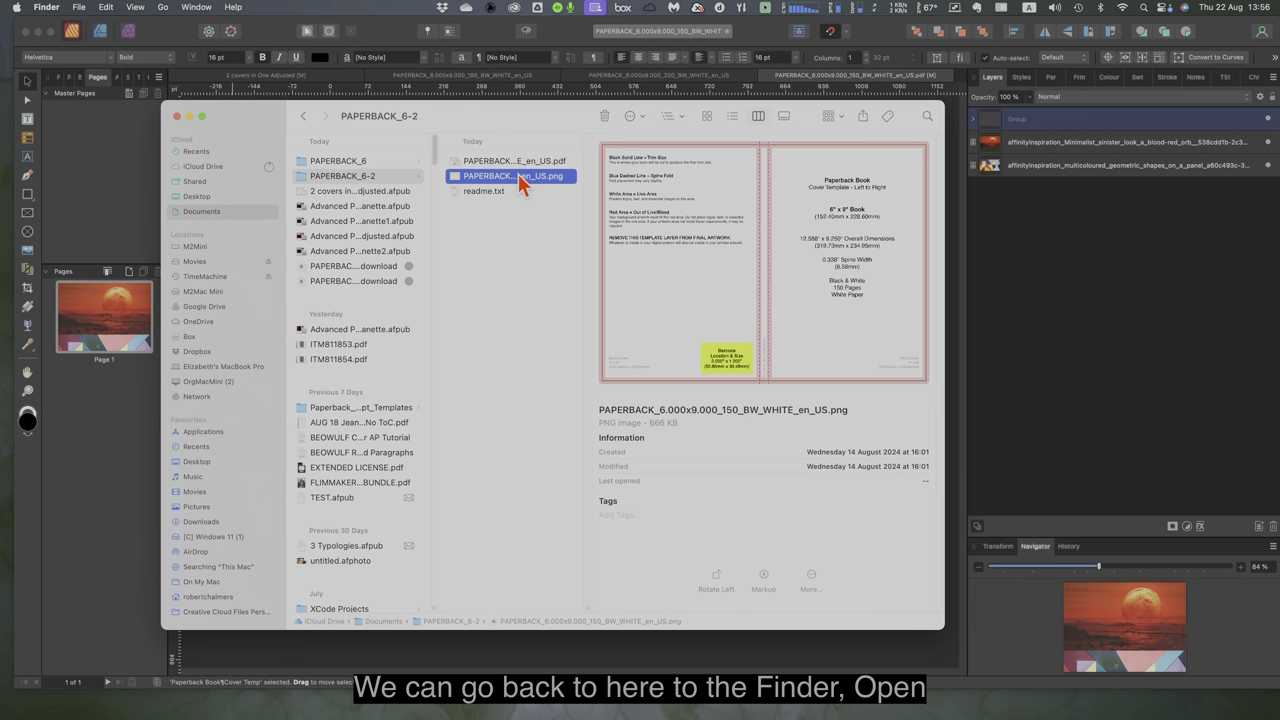
{"action": "right_click", "coordinate": [519, 178]}
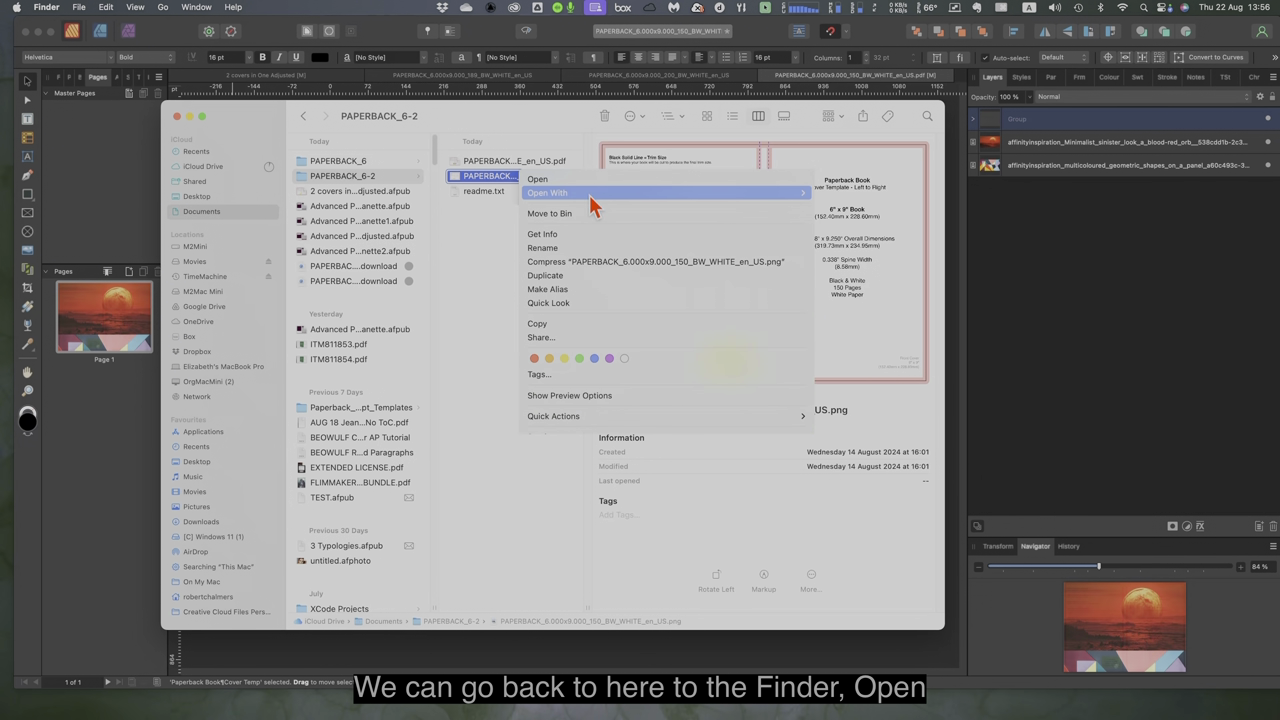
{"action": "mouse_move", "coordinate": [800, 192]}
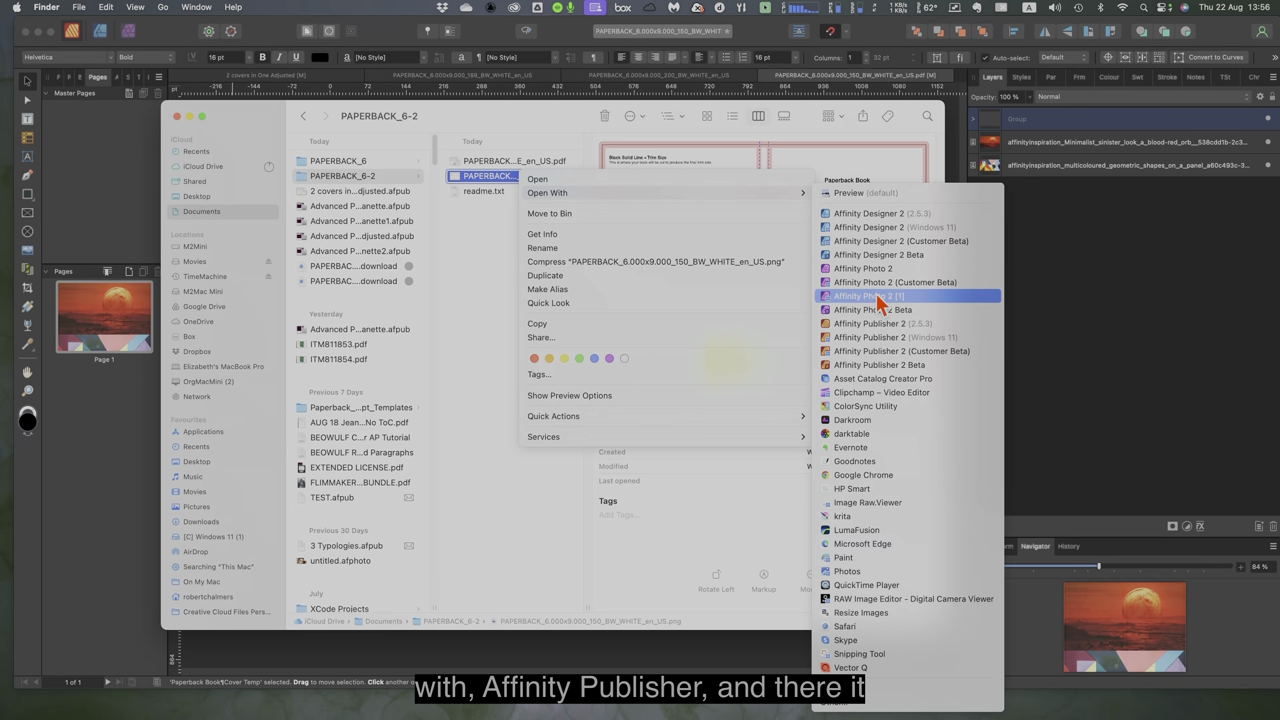
{"action": "left_click", "coordinate": [867, 326]}
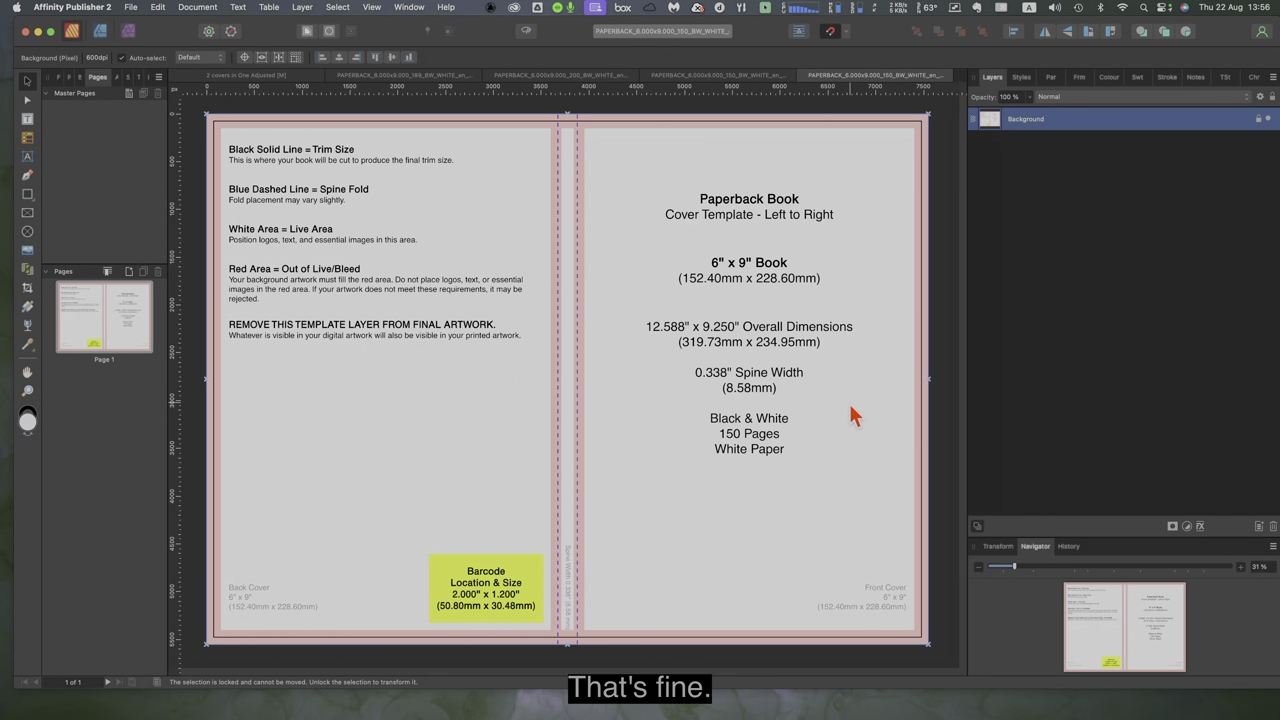
Set the template PNG document's units to inches in Document Setup
{"action": "left_click", "coordinate": [998, 548]}
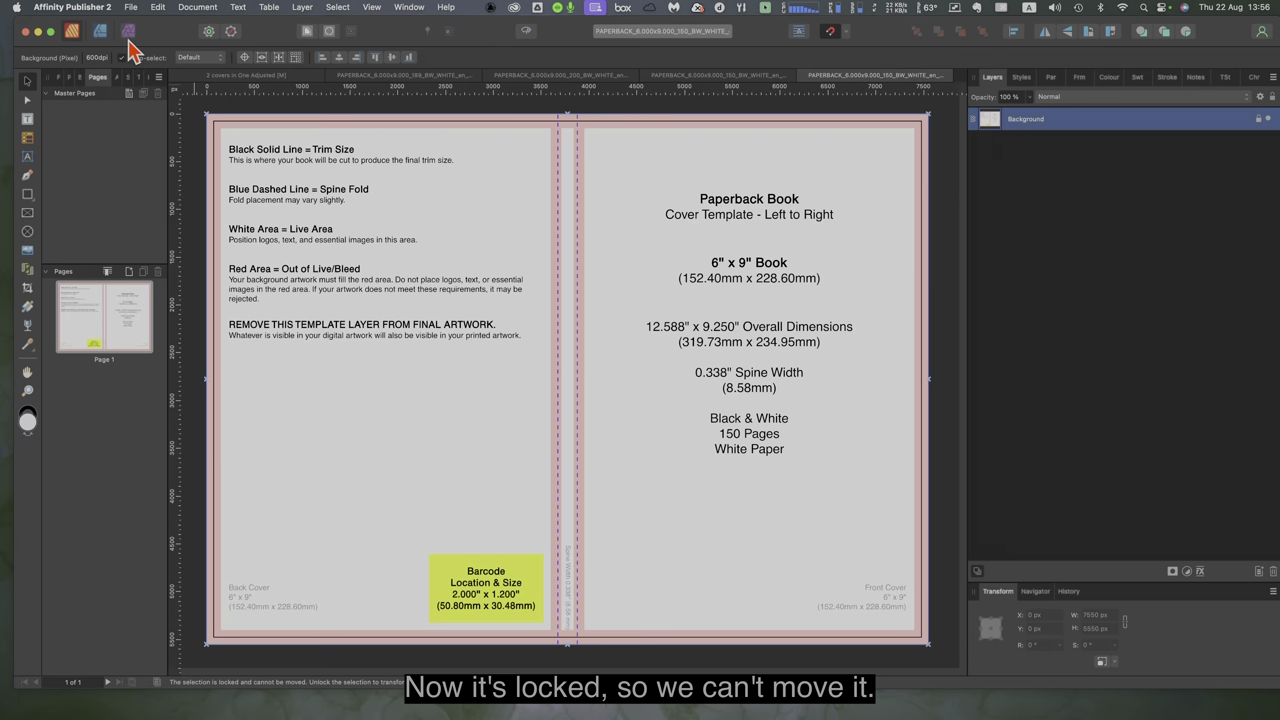
{"action": "left_click", "coordinate": [197, 7]}
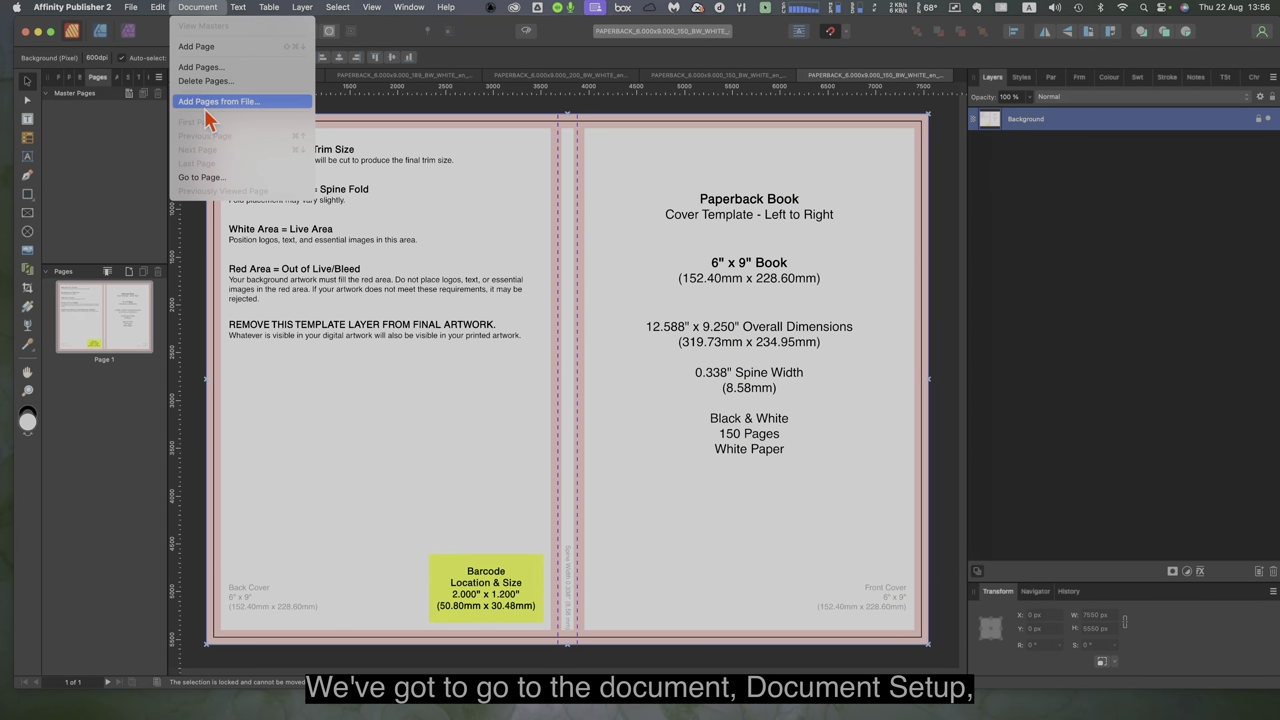
{"action": "mouse_move", "coordinate": [131, 7]}
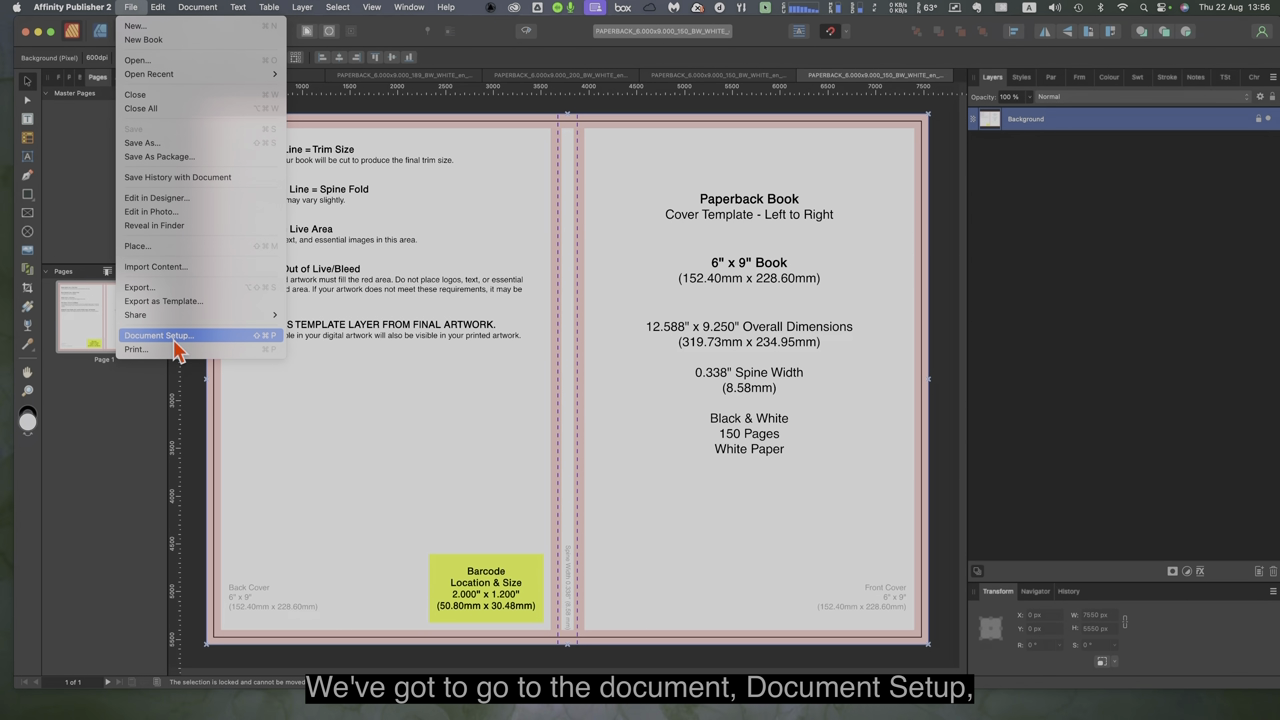
{"action": "left_click", "coordinate": [176, 340]}
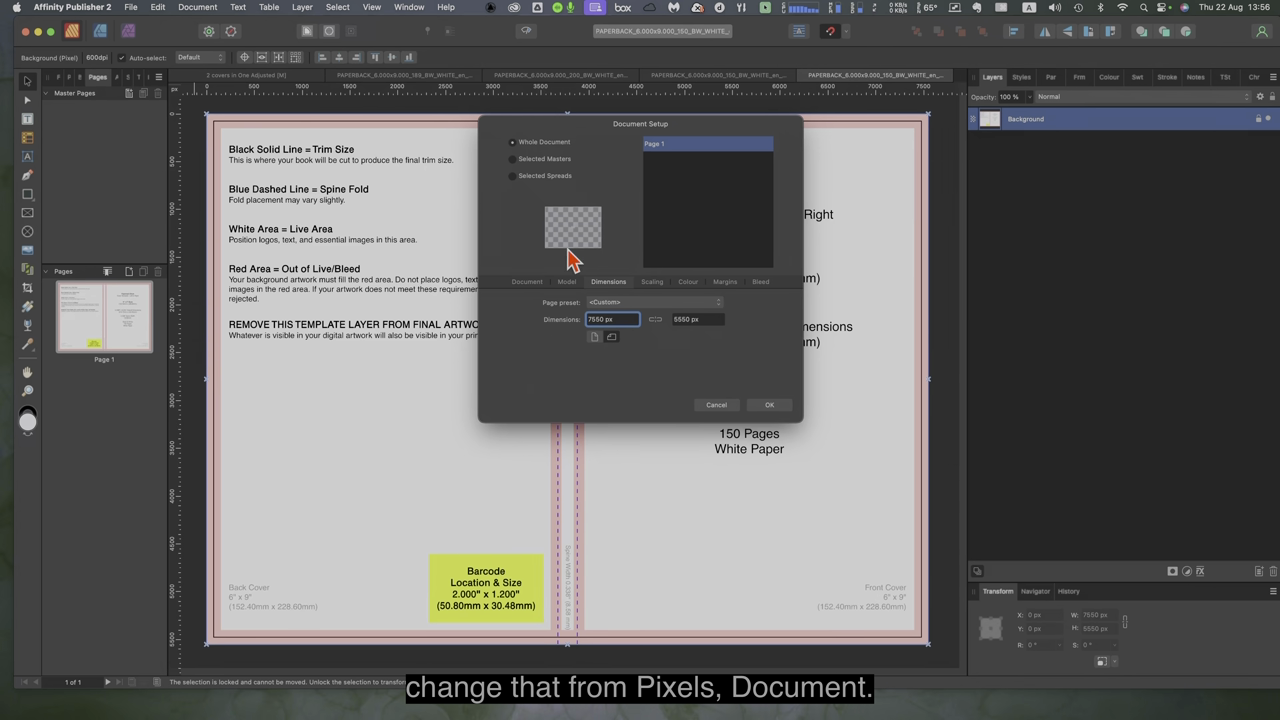
{"action": "left_click", "coordinate": [527, 282]}
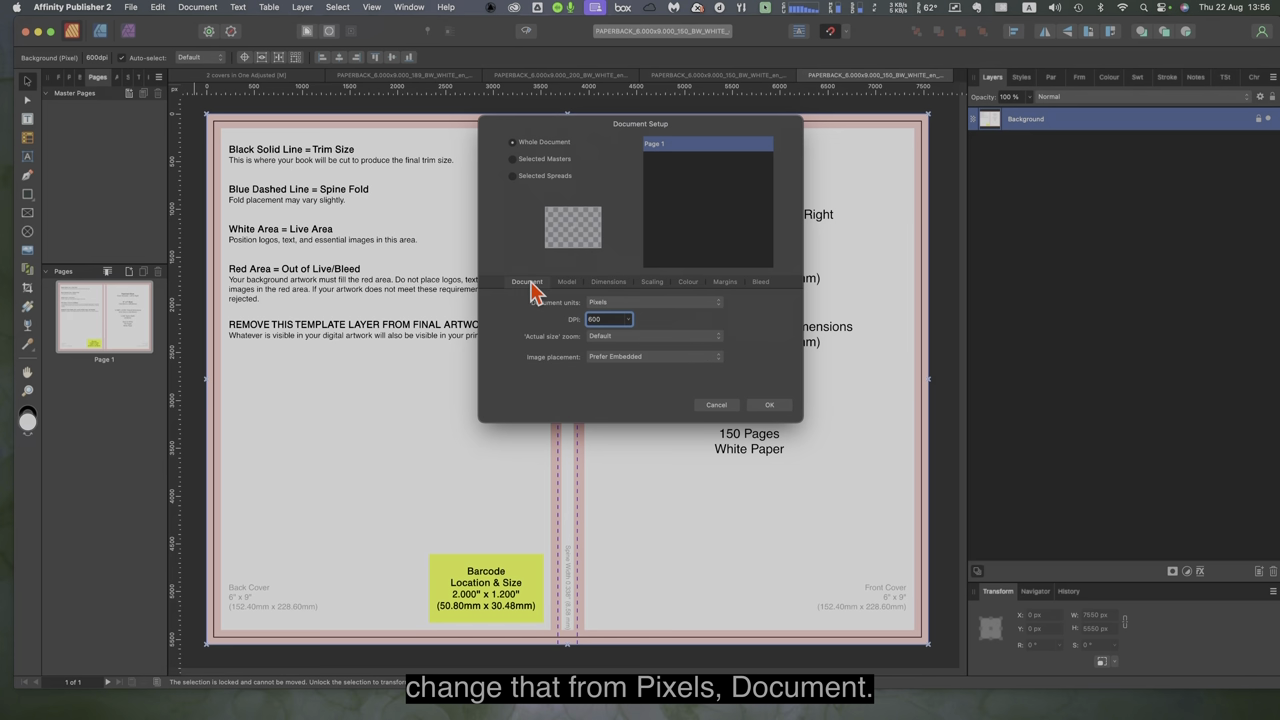
{"action": "left_click", "coordinate": [617, 304]}
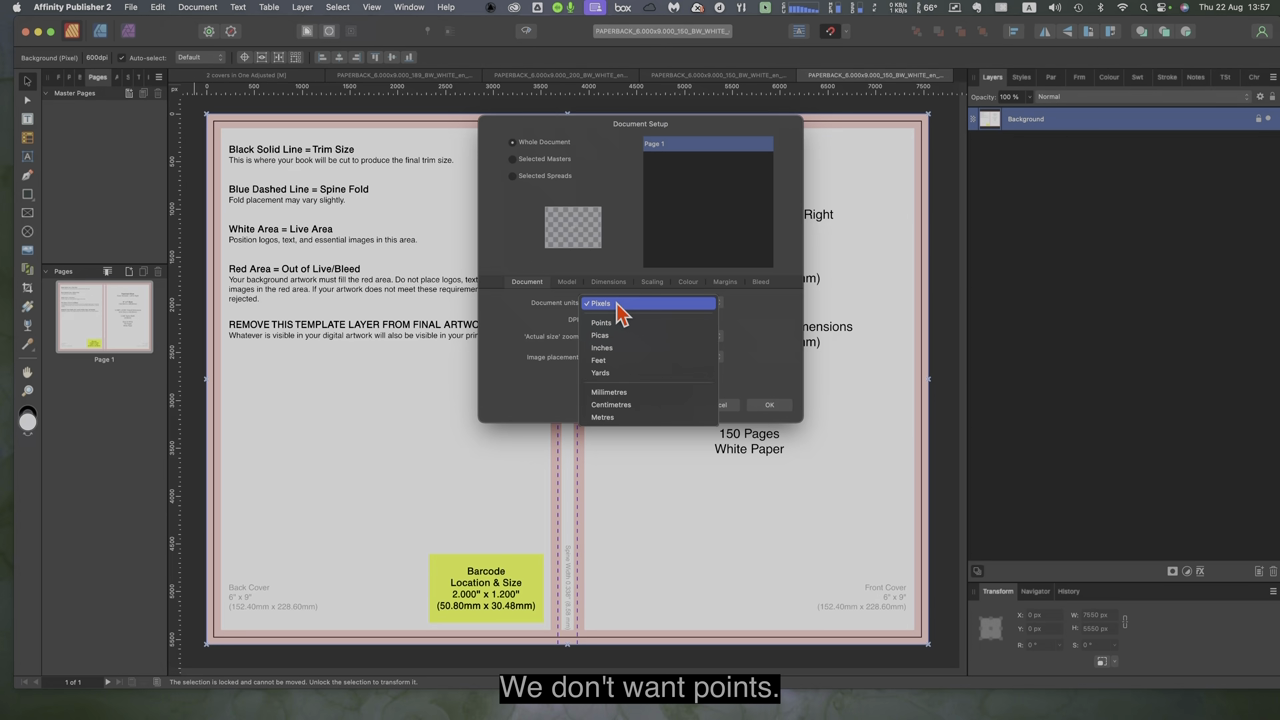
{"action": "left_click", "coordinate": [620, 348]}
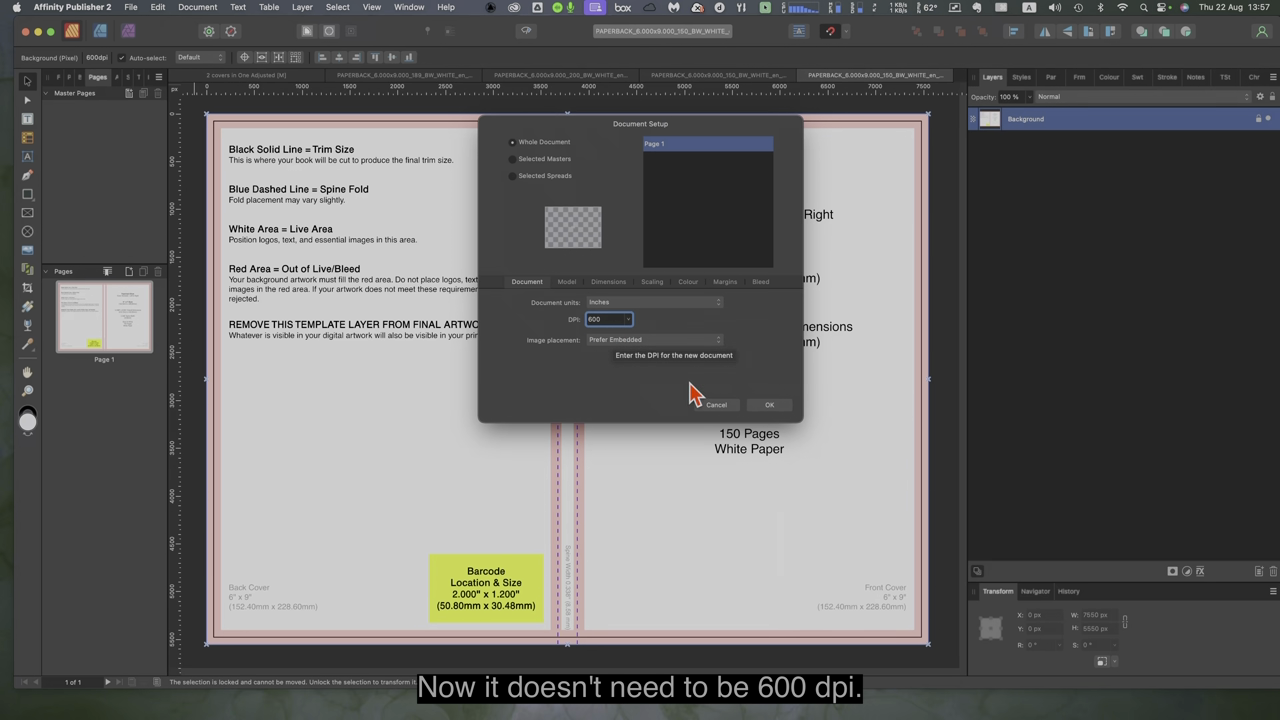
{"action": "left_click", "coordinate": [769, 406]}
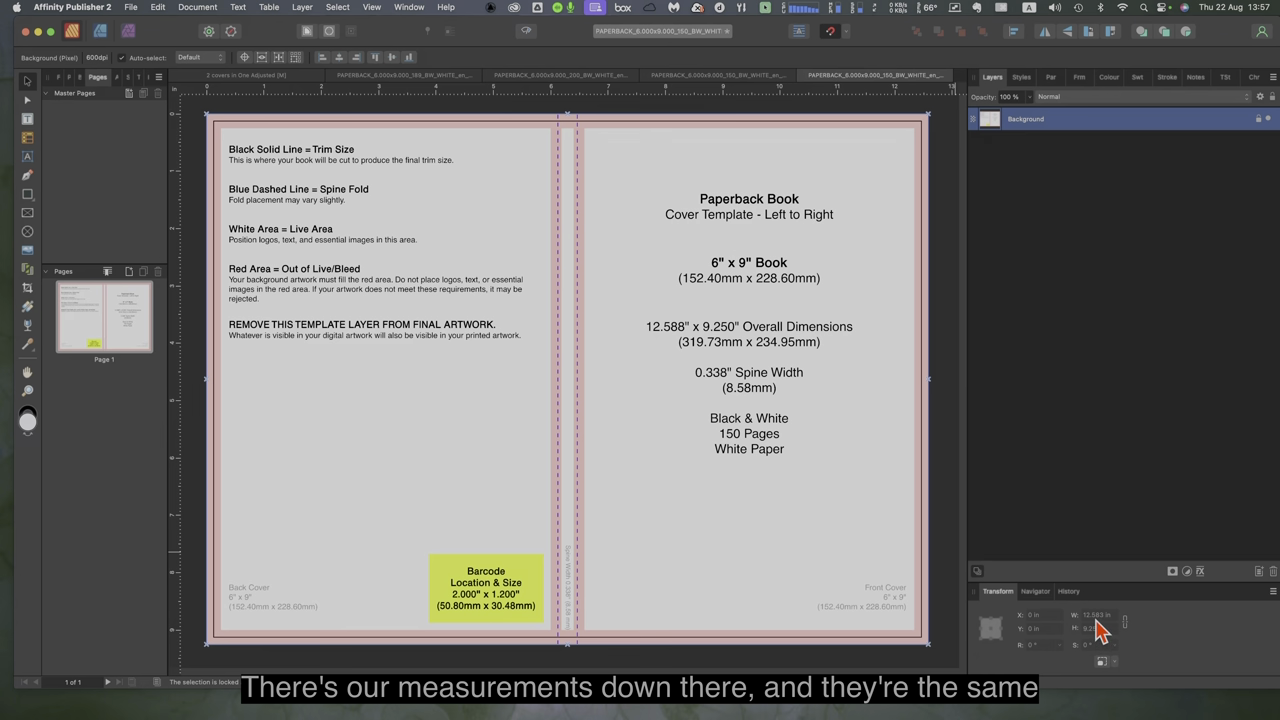
Copy the red planet and geometric shapes images and paste them into the paperback template
{"action": "left_click", "coordinate": [702, 78]}
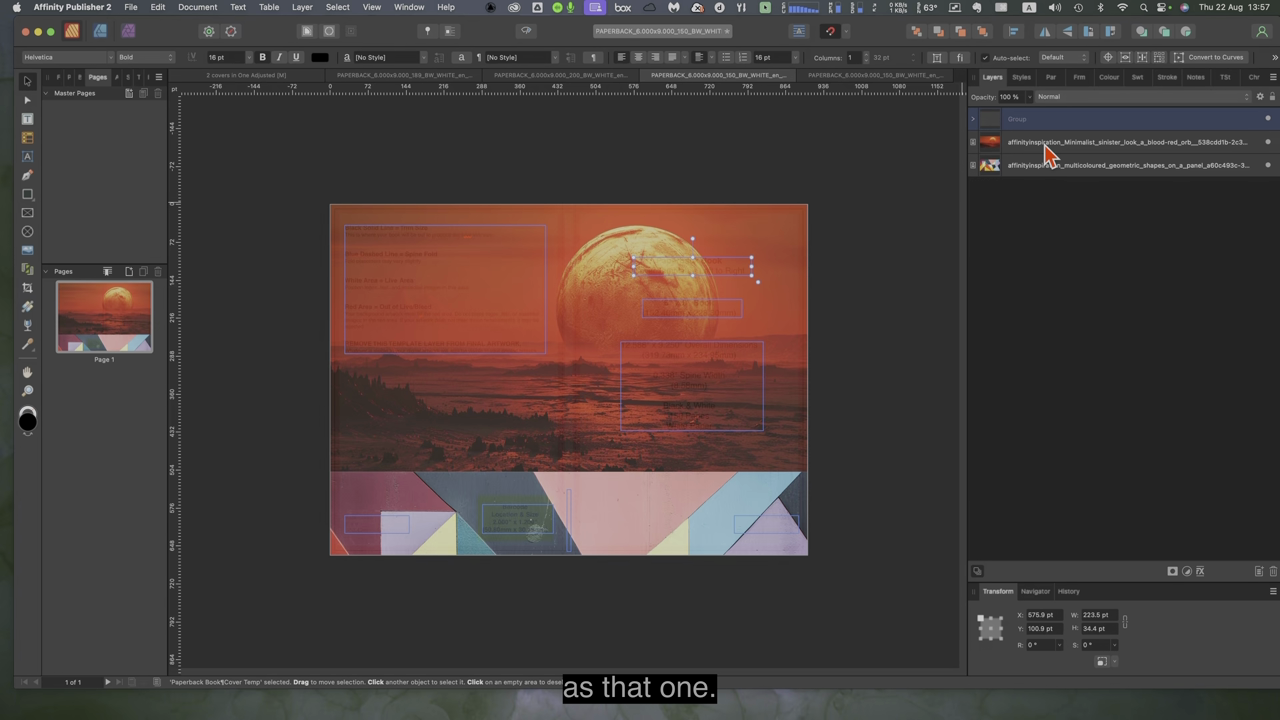
{"action": "left_click", "coordinate": [1049, 151]}
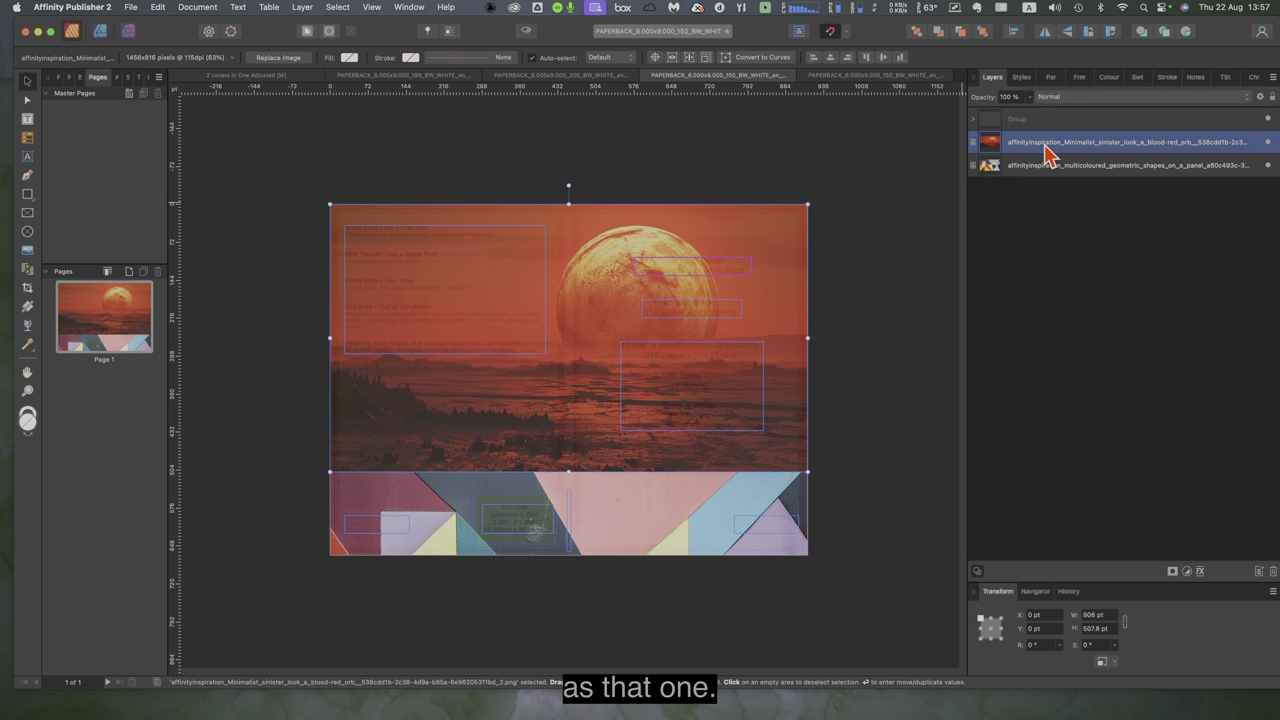
{"action": "left_click", "coordinate": [1050, 168], "text": "shift"}
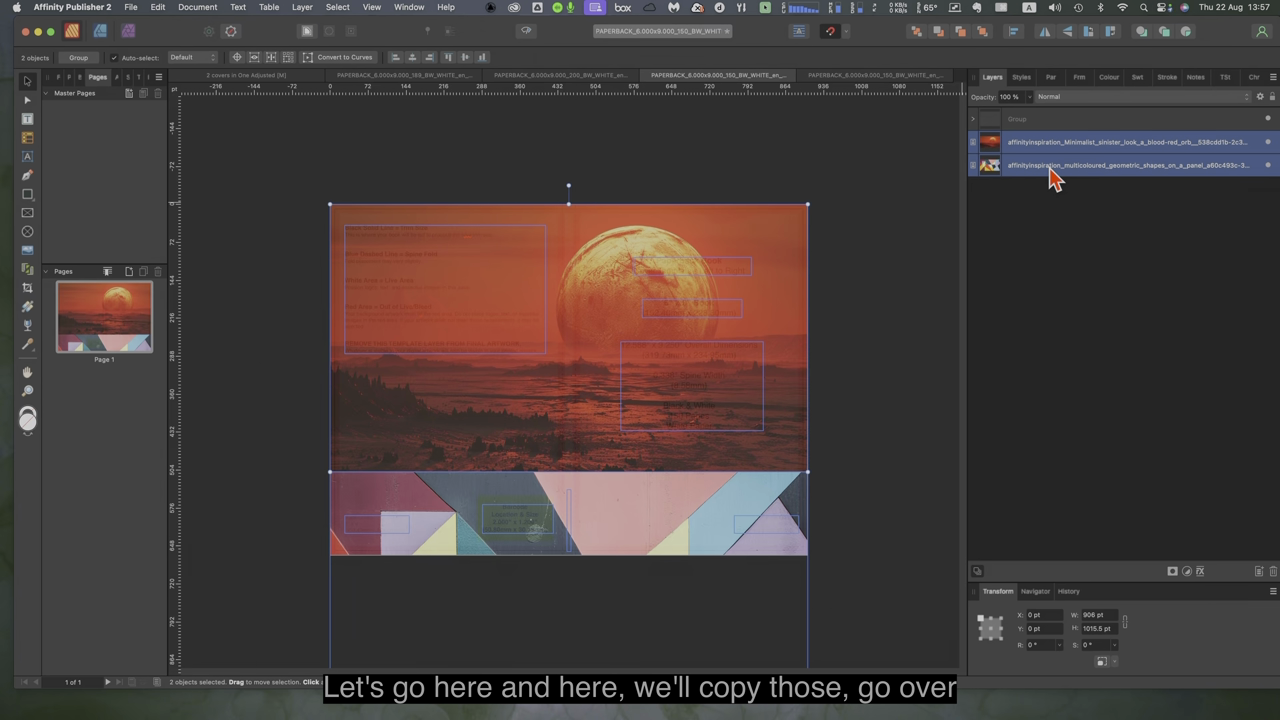
{"action": "left_click", "coordinate": [860, 75]}
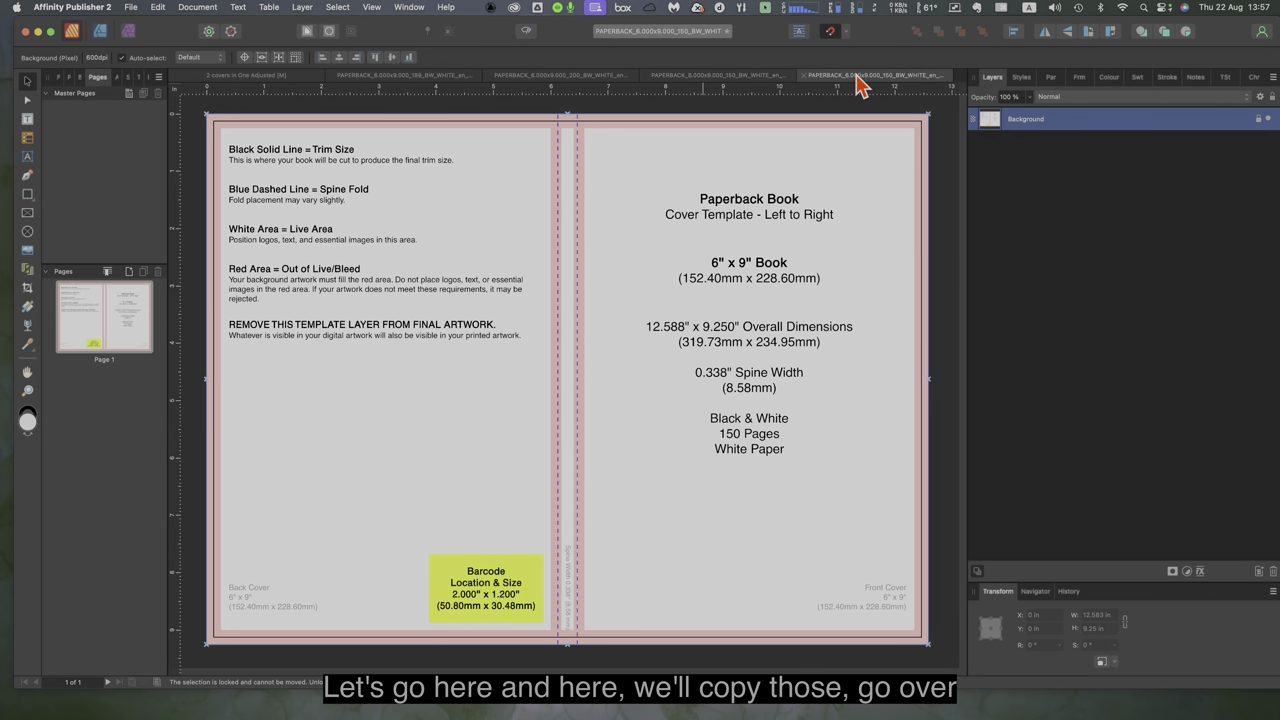
{"action": "key", "text": "super+v"}
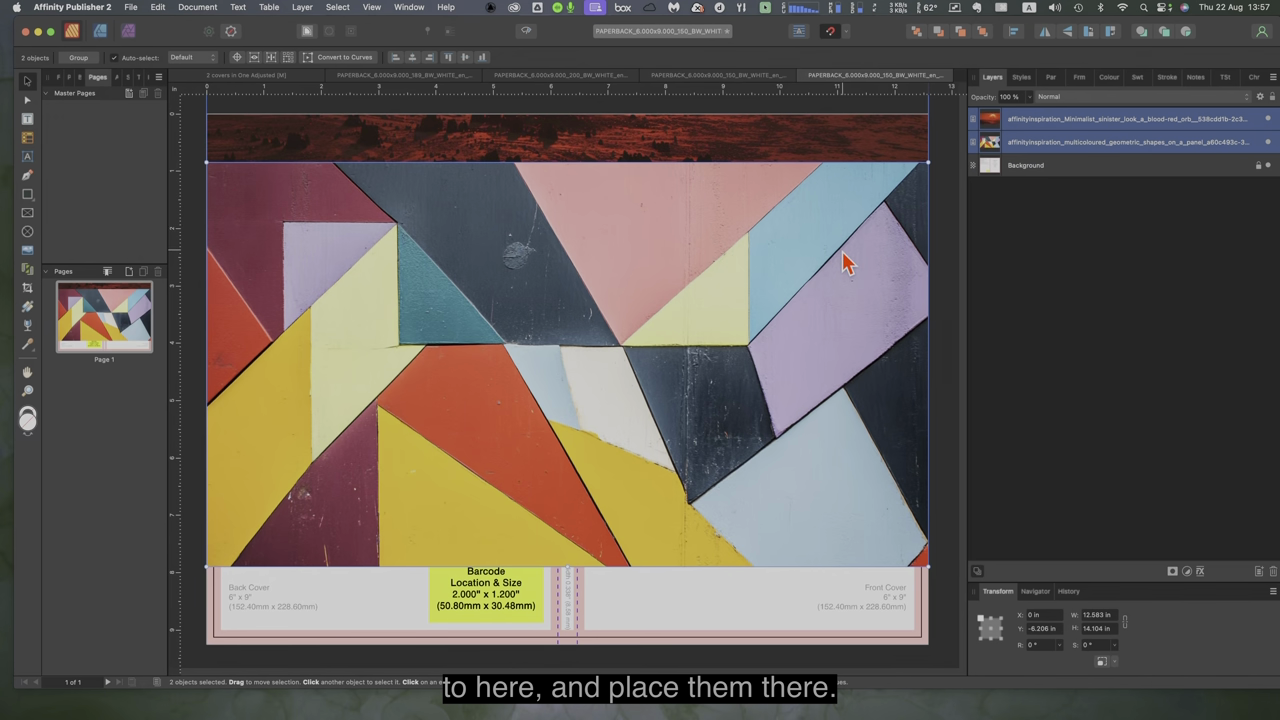
Zoom out, drag both images onto the page, and enlarge the planet so the moon shows fully
{"action": "left_click", "coordinate": [1035, 591]}
{"action": "left_click_drag", "start_coordinate": [1118, 568], "coordinate": [1093, 572]}
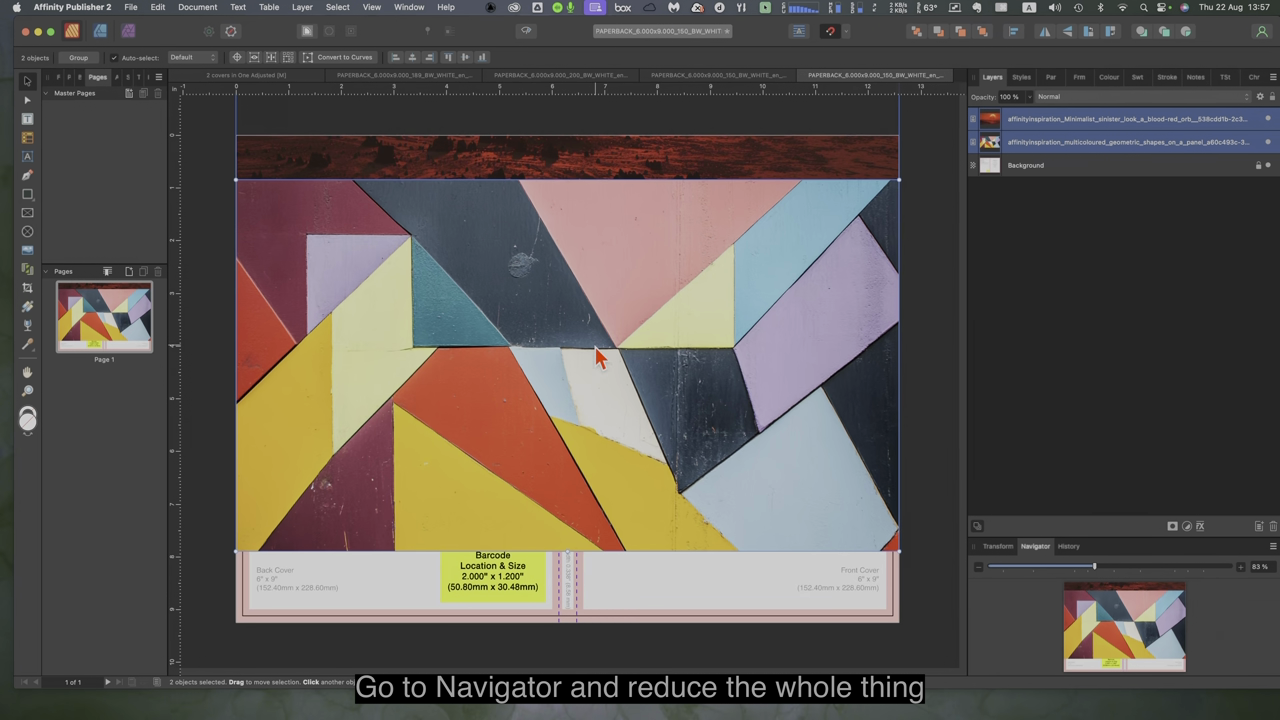
{"action": "left_click_drag", "start_coordinate": [588, 287], "coordinate": [592, 358]}
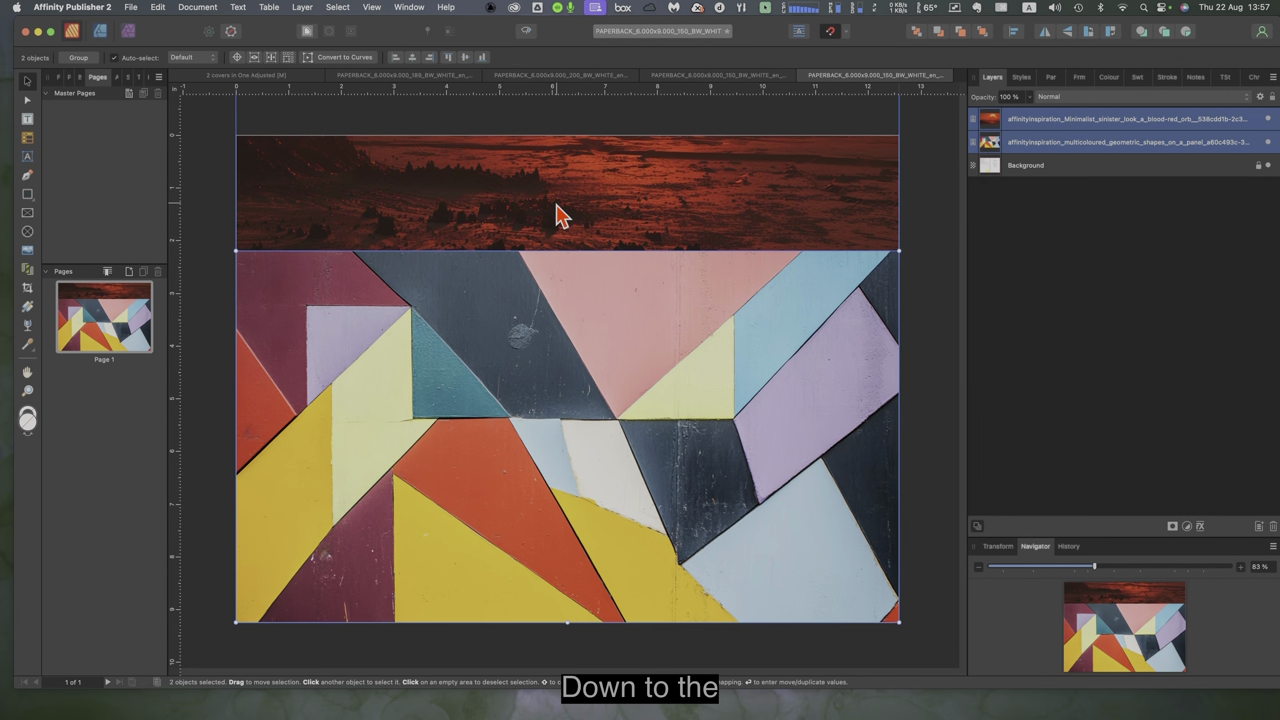
{"action": "left_click", "coordinate": [554, 214]}
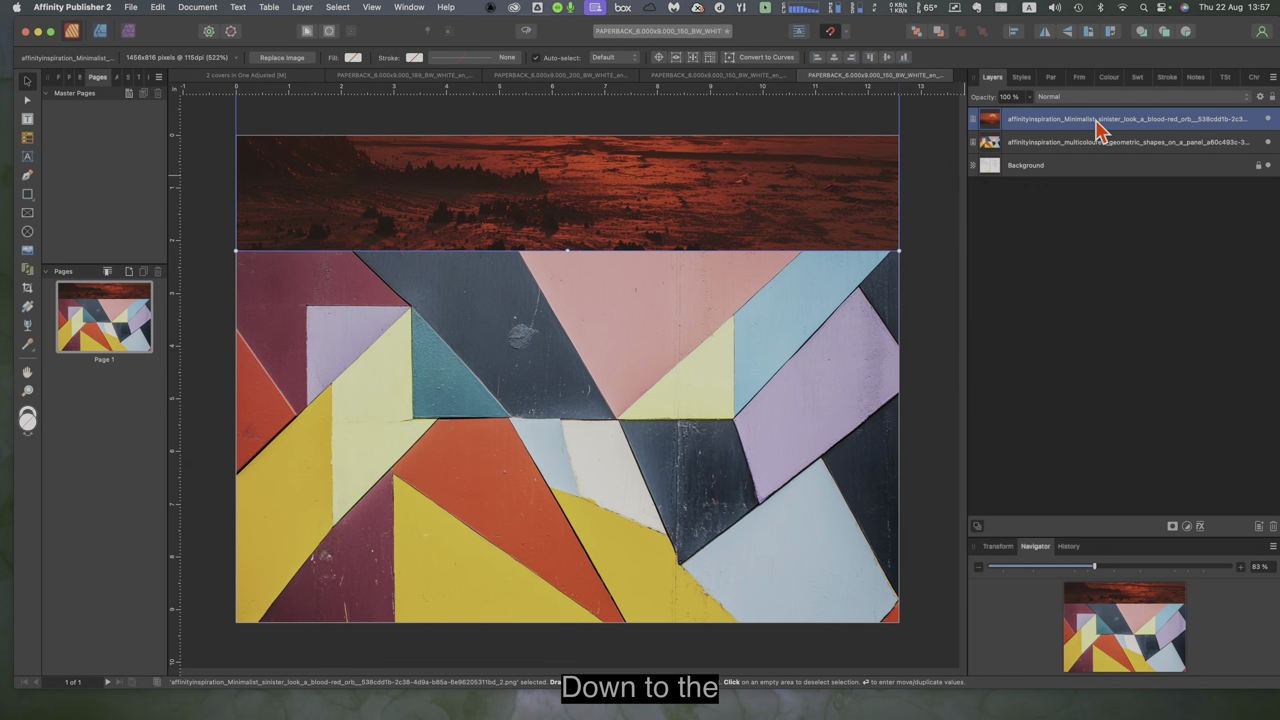
{"action": "left_click_drag", "start_coordinate": [711, 183], "coordinate": [721, 305]}
{"action": "left_click_drag", "start_coordinate": [706, 352], "coordinate": [711, 437]}
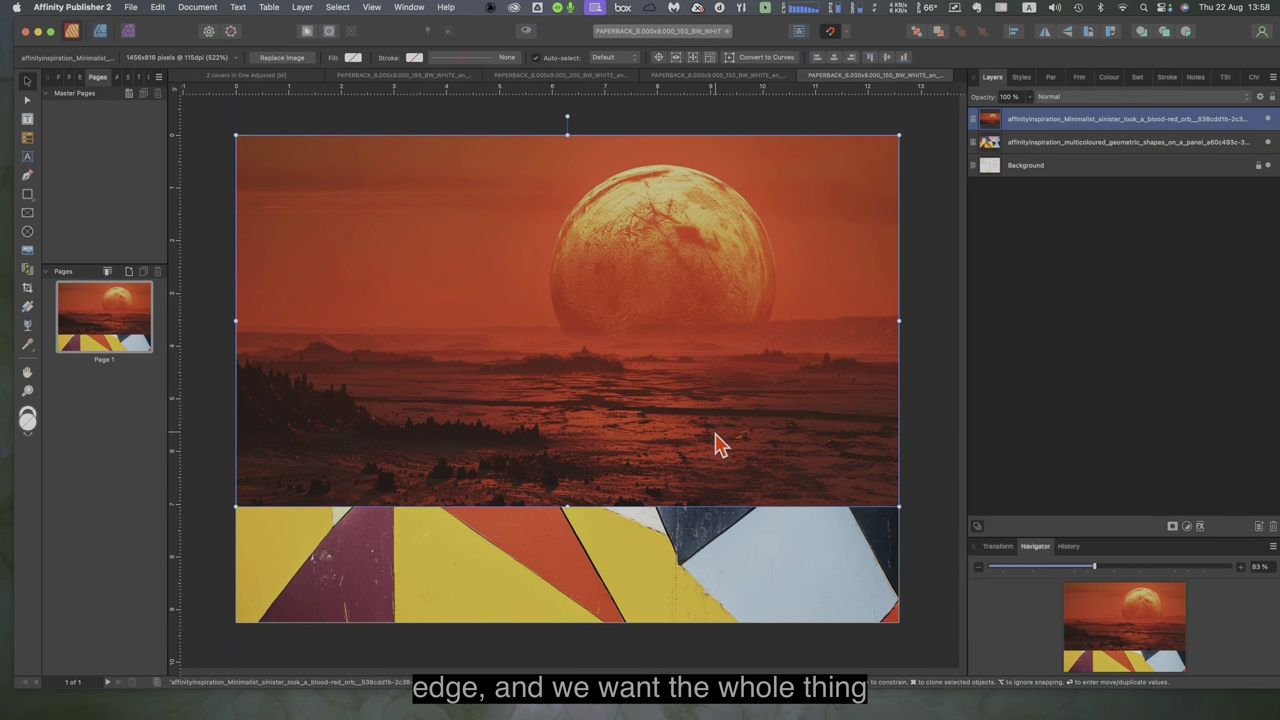
Move the Background layer to the top at 38% opacity, then return to the red-planet cover
{"action": "left_click", "coordinate": [1066, 170]}
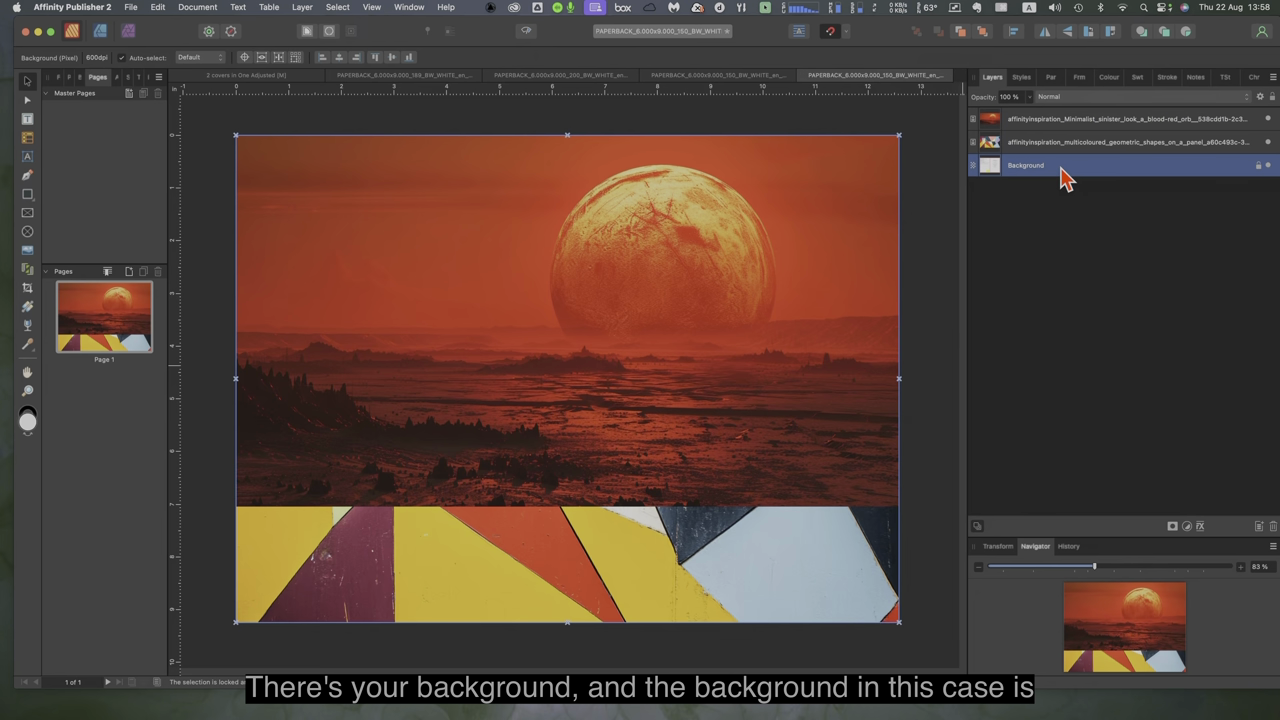
{"action": "left_click_drag", "start_coordinate": [1066, 175], "coordinate": [1058, 122]}
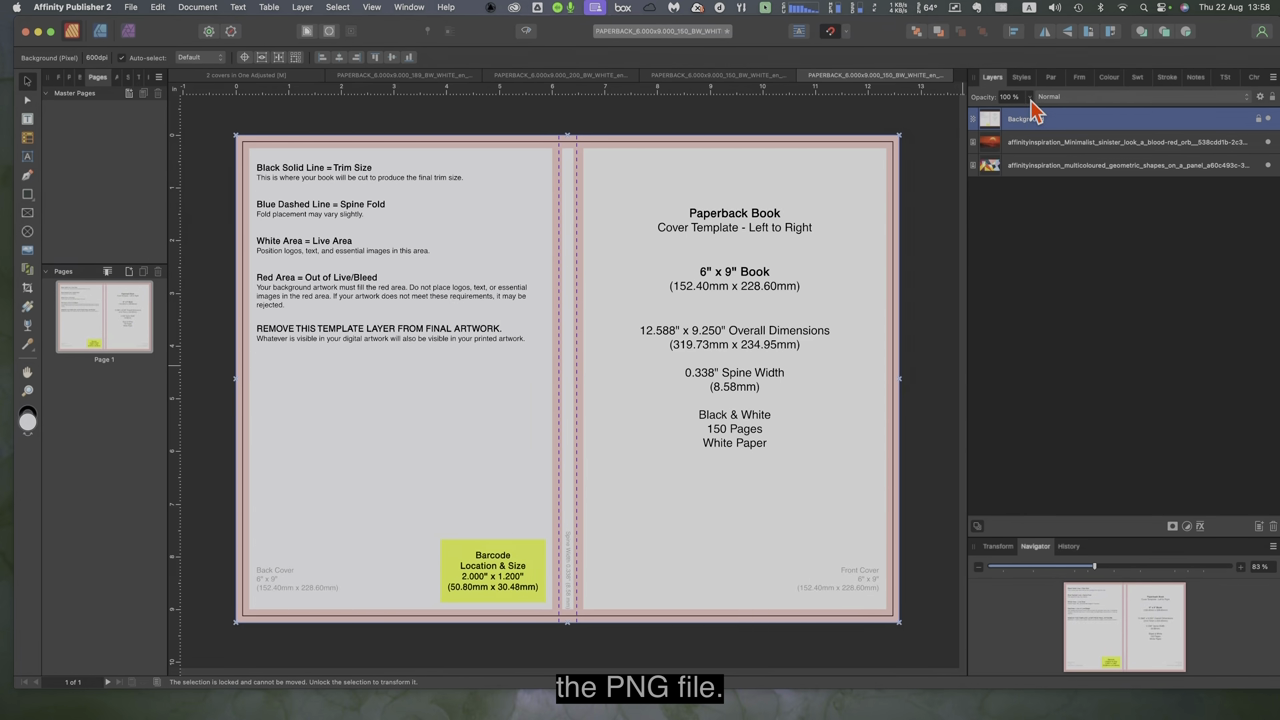
{"action": "left_click", "coordinate": [1029, 98]}
{"action": "left_click_drag", "start_coordinate": [1034, 120], "coordinate": [966, 120]}
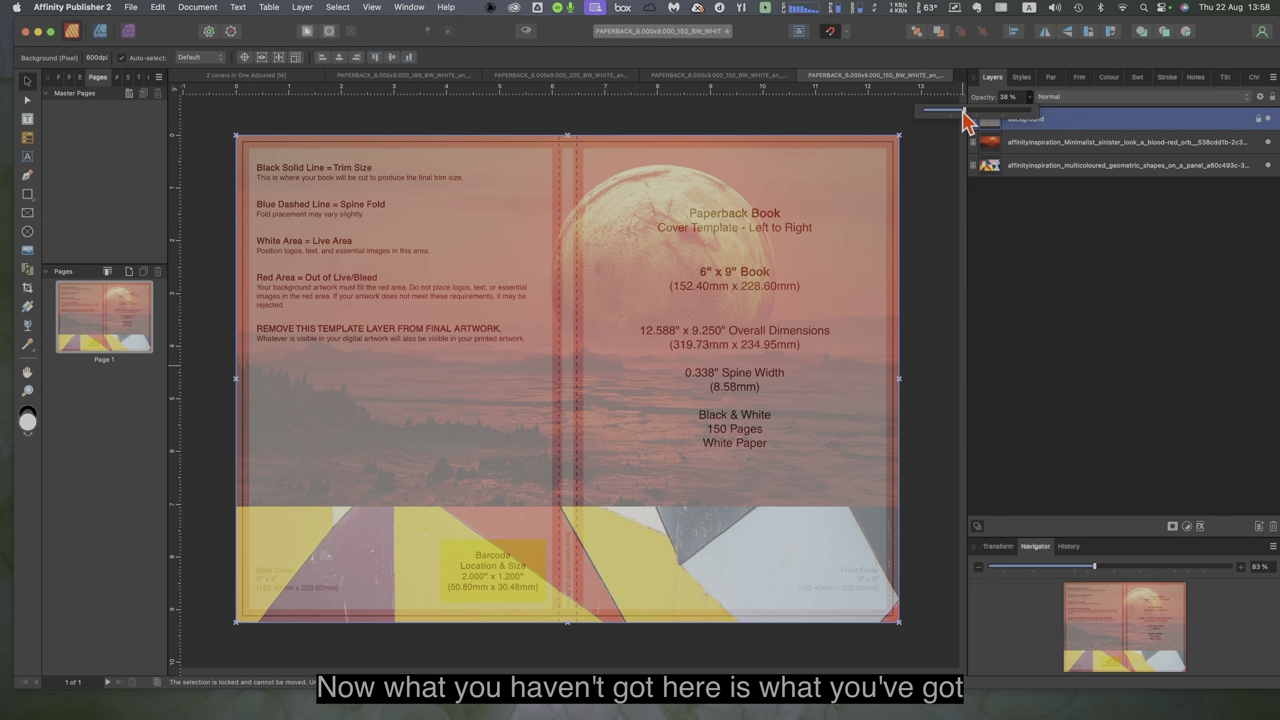
{"action": "left_click", "coordinate": [705, 77]}
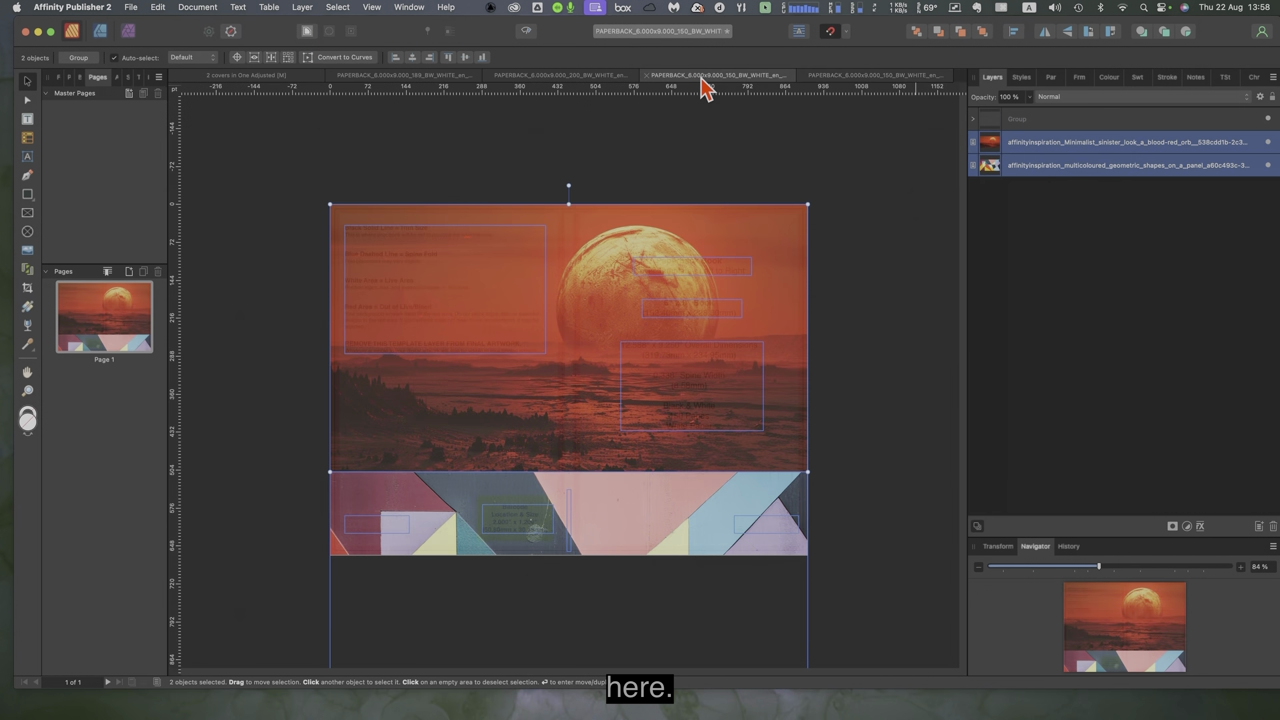
Expand the template group and inspect its rectangle, curves, spine line and yellow barcode rectangle
{"action": "left_click", "coordinate": [487, 279]}
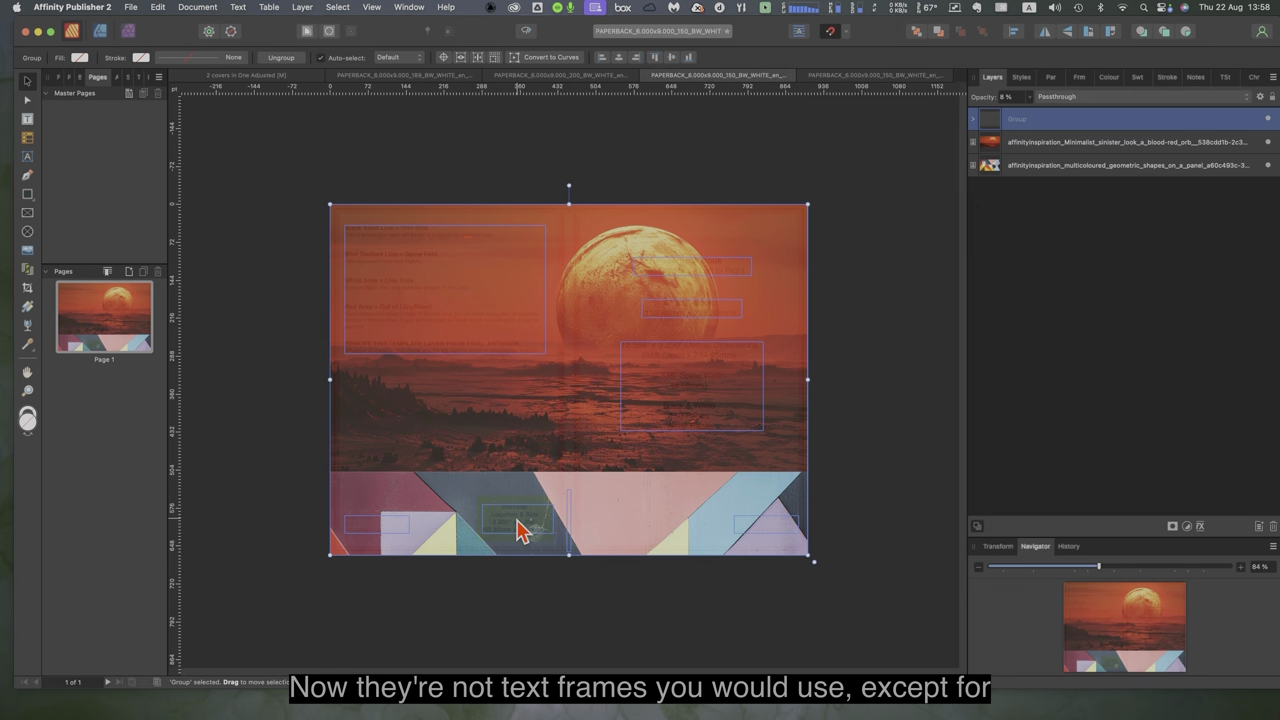
{"action": "left_click", "coordinate": [975, 121]}
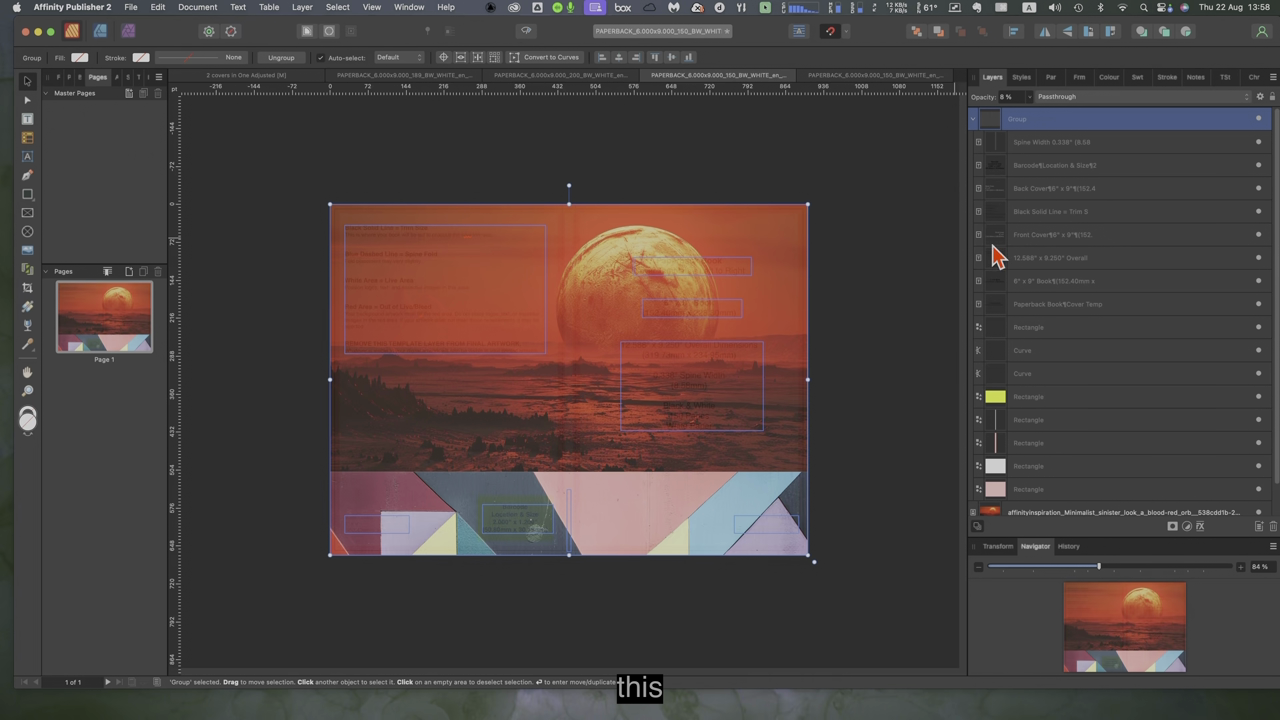
{"action": "left_click", "coordinate": [1022, 336]}
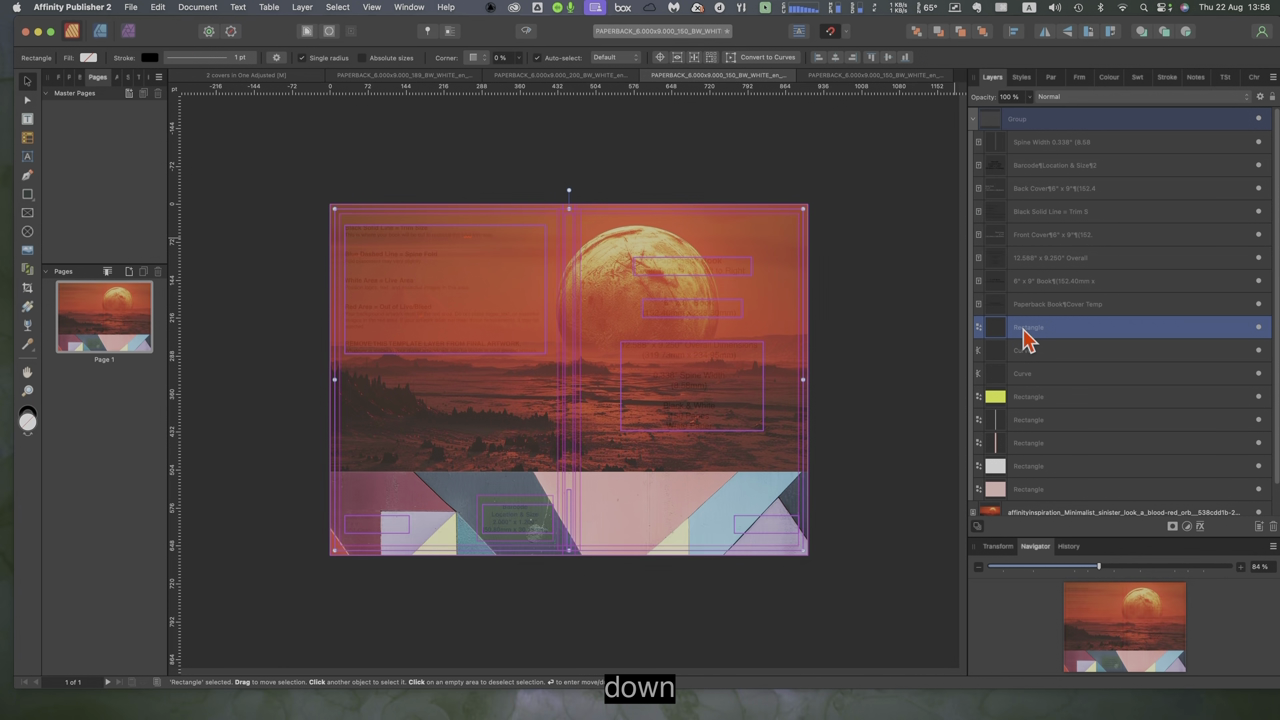
{"action": "left_click", "coordinate": [1018, 353]}
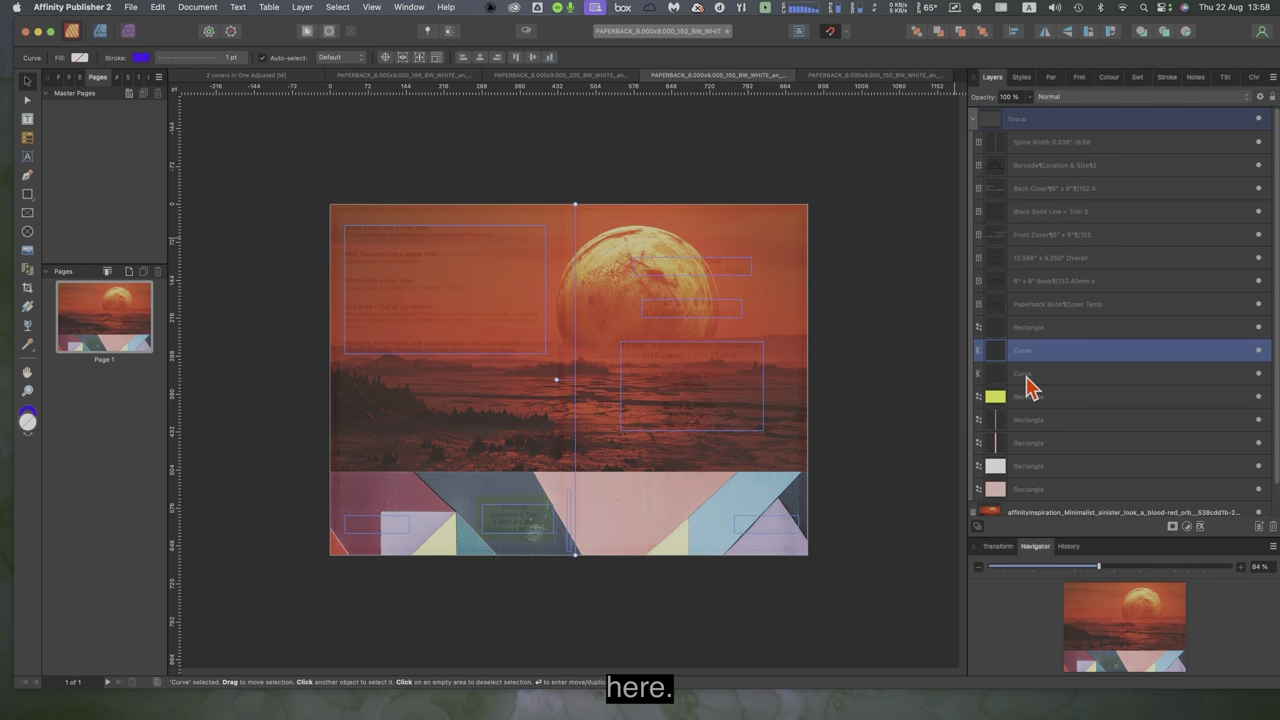
{"action": "left_click", "coordinate": [1030, 378]}
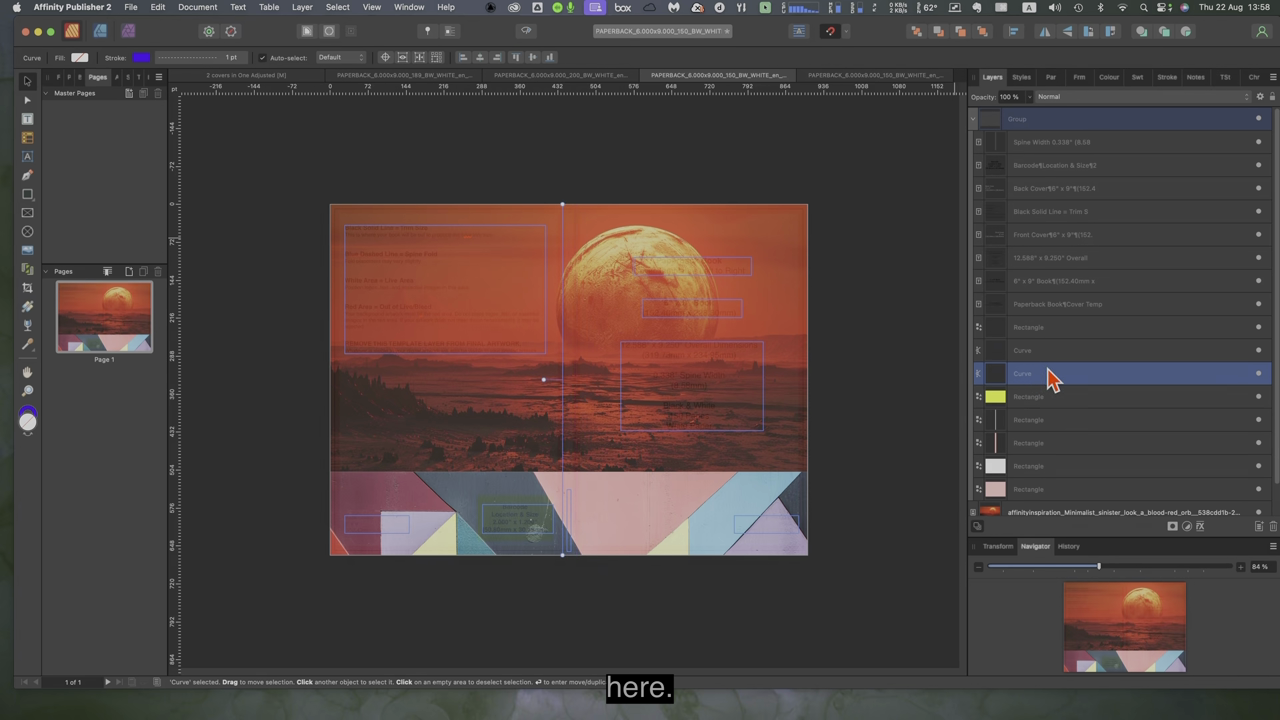
{"action": "left_click", "coordinate": [1030, 397]}
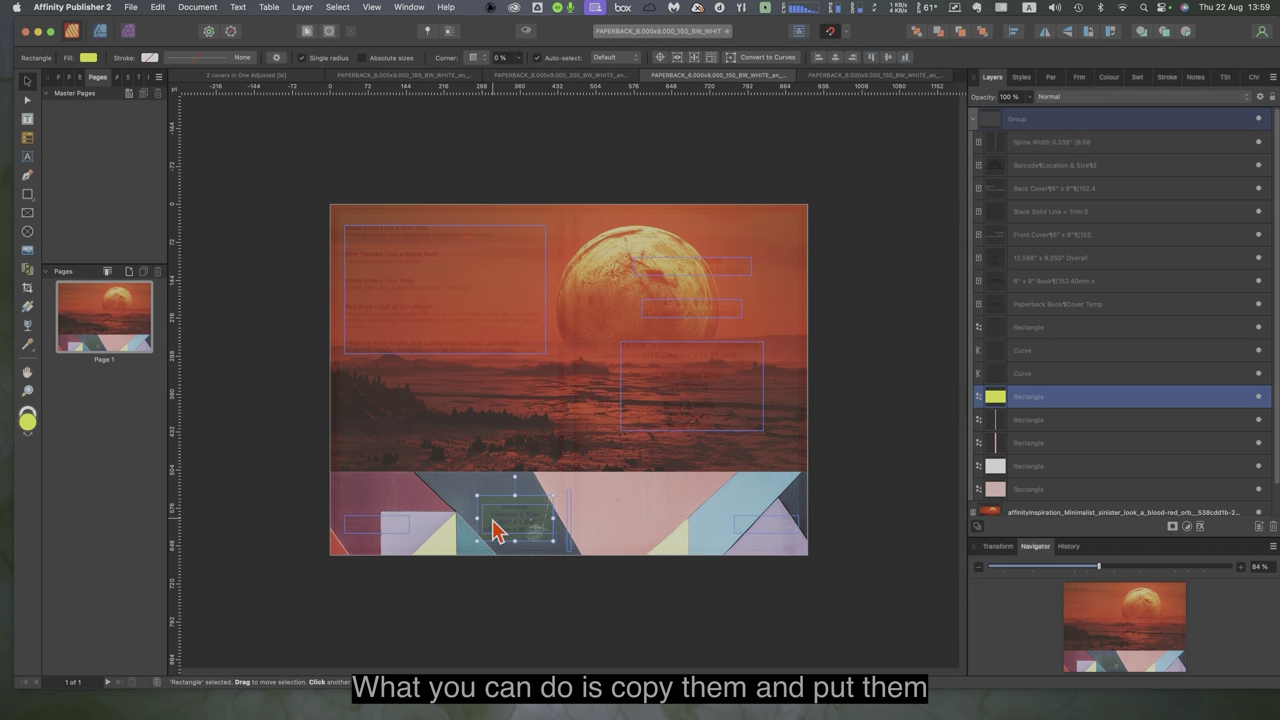
Check the paperback template, then select the 12.588" x 9.250" Overall text frame on the cover
{"action": "left_click", "coordinate": [835, 77]}
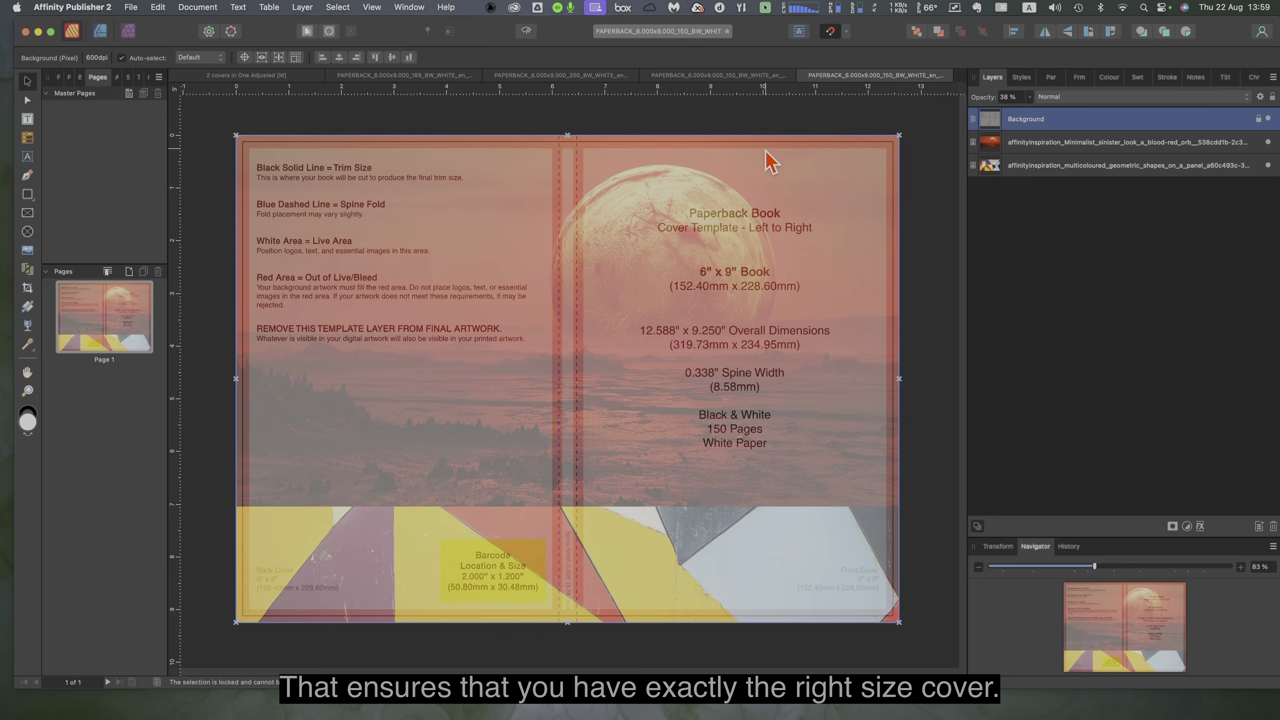
{"action": "left_click", "coordinate": [687, 78]}
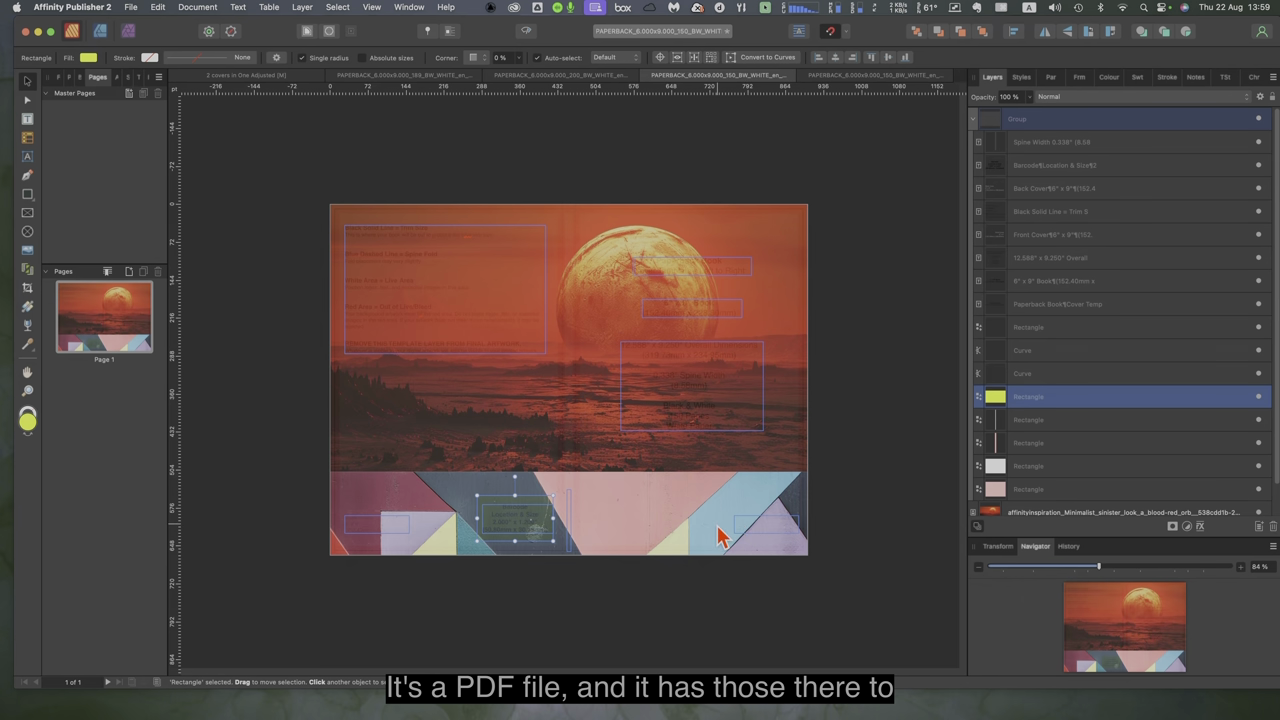
{"action": "left_click", "coordinate": [688, 413]}
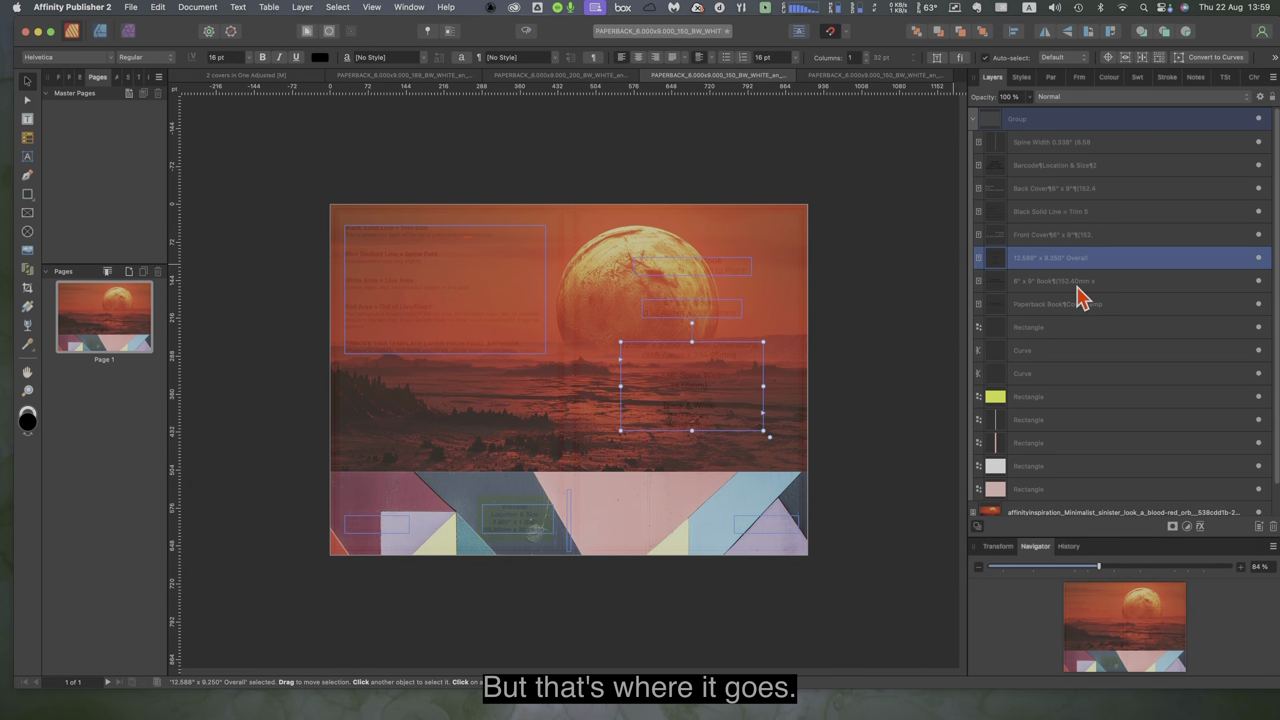
{"action": "scroll", "coordinate": [1170, 425], "scroll_direction": "down", "scroll_amount": 1}
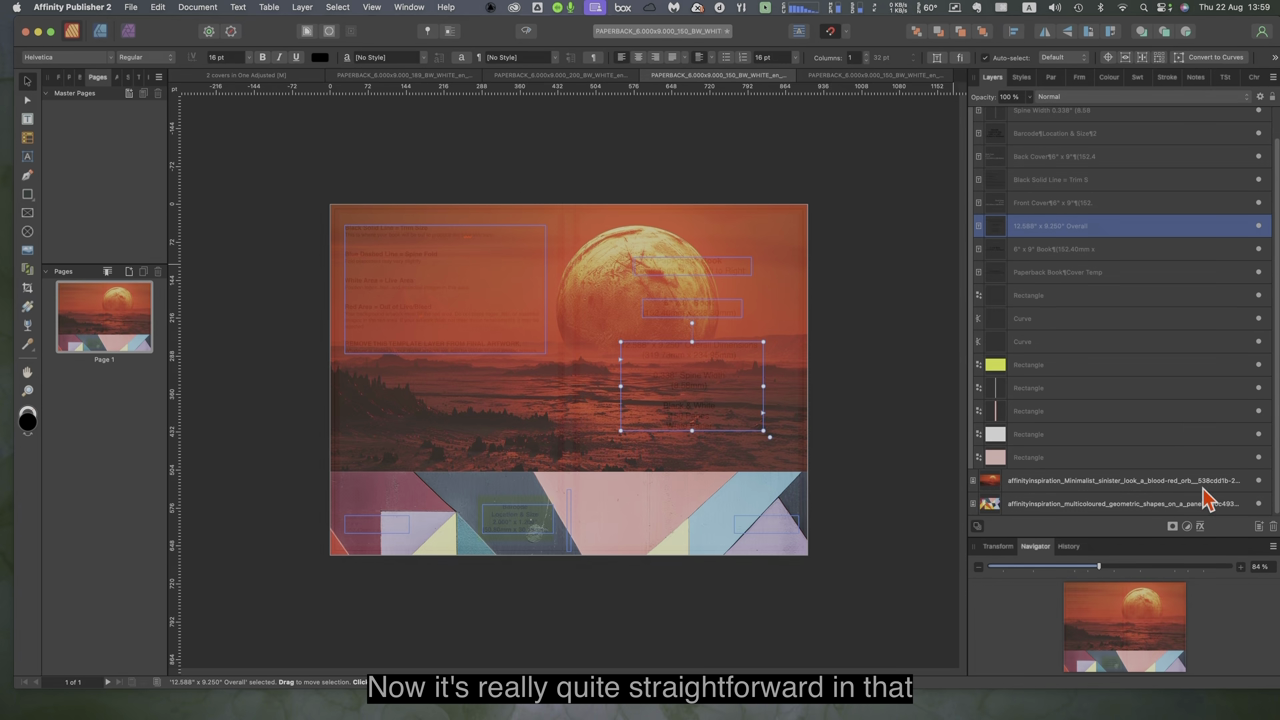
{"action": "scroll", "coordinate": [1108, 186], "scroll_direction": "up", "scroll_amount": 1}
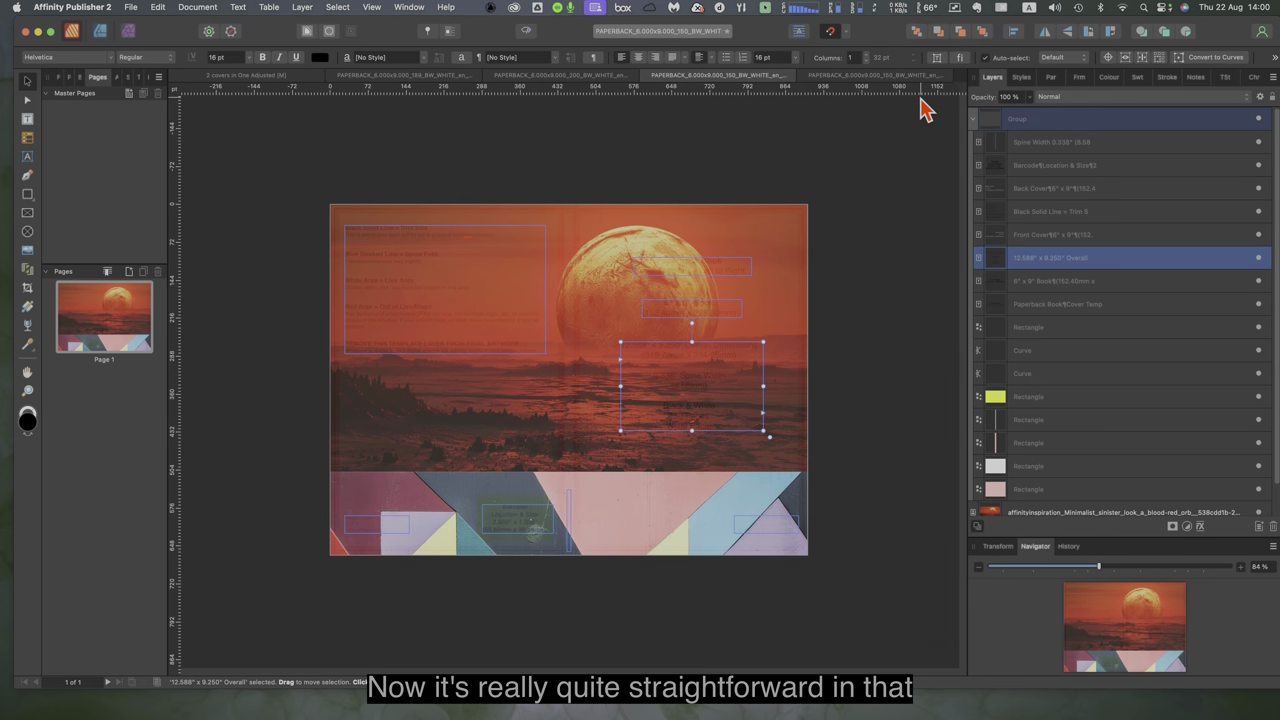
{"action": "left_click", "coordinate": [973, 121]}
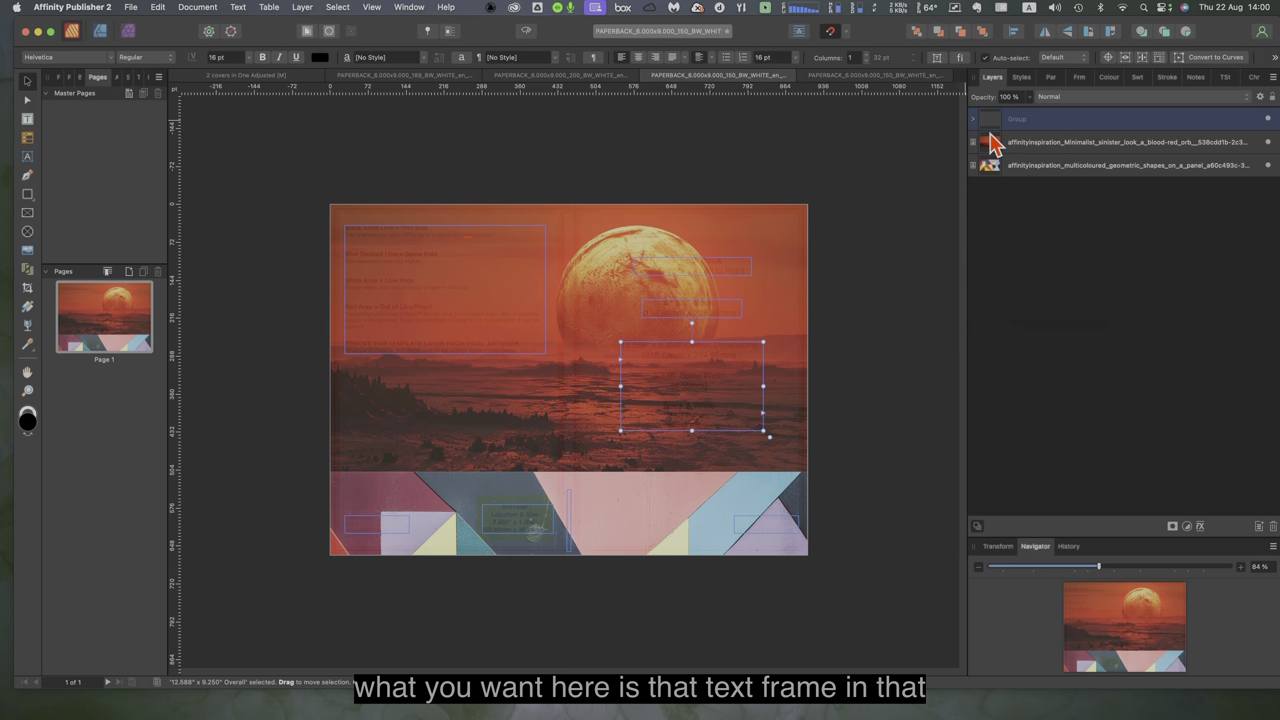
{"action": "left_click", "coordinate": [1265, 121]}
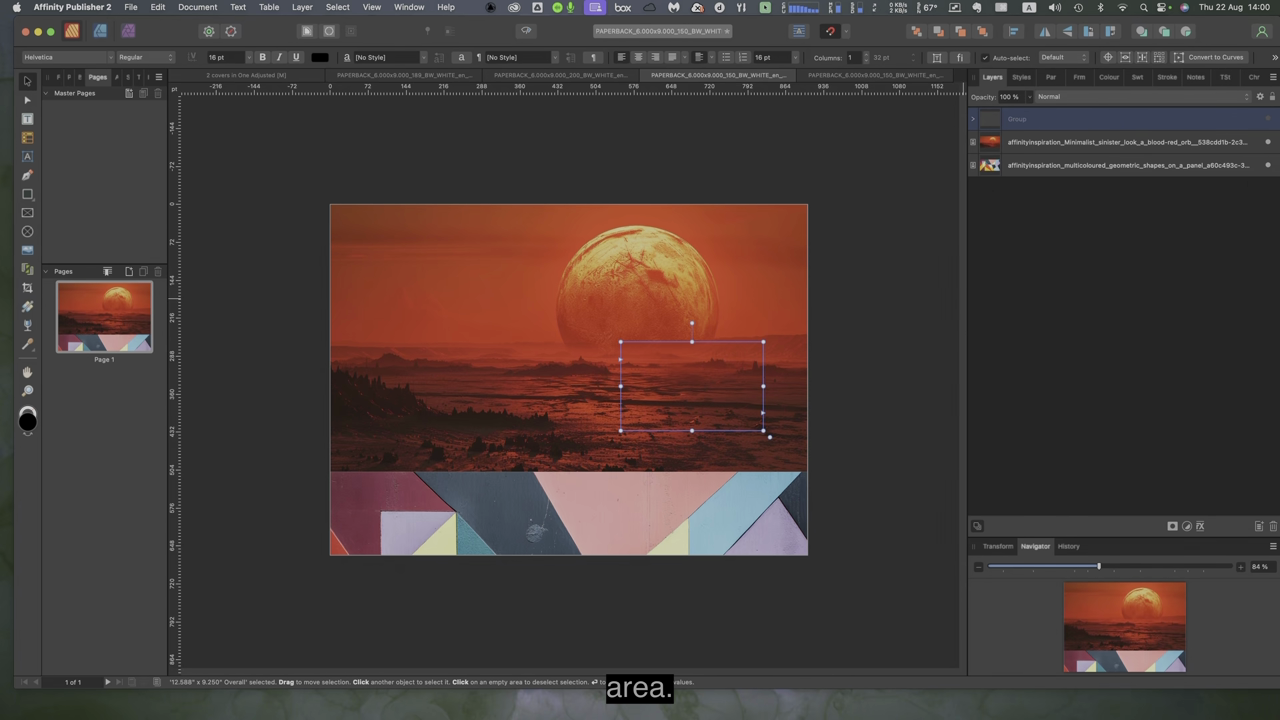
{"action": "left_click", "coordinate": [1267, 142]}
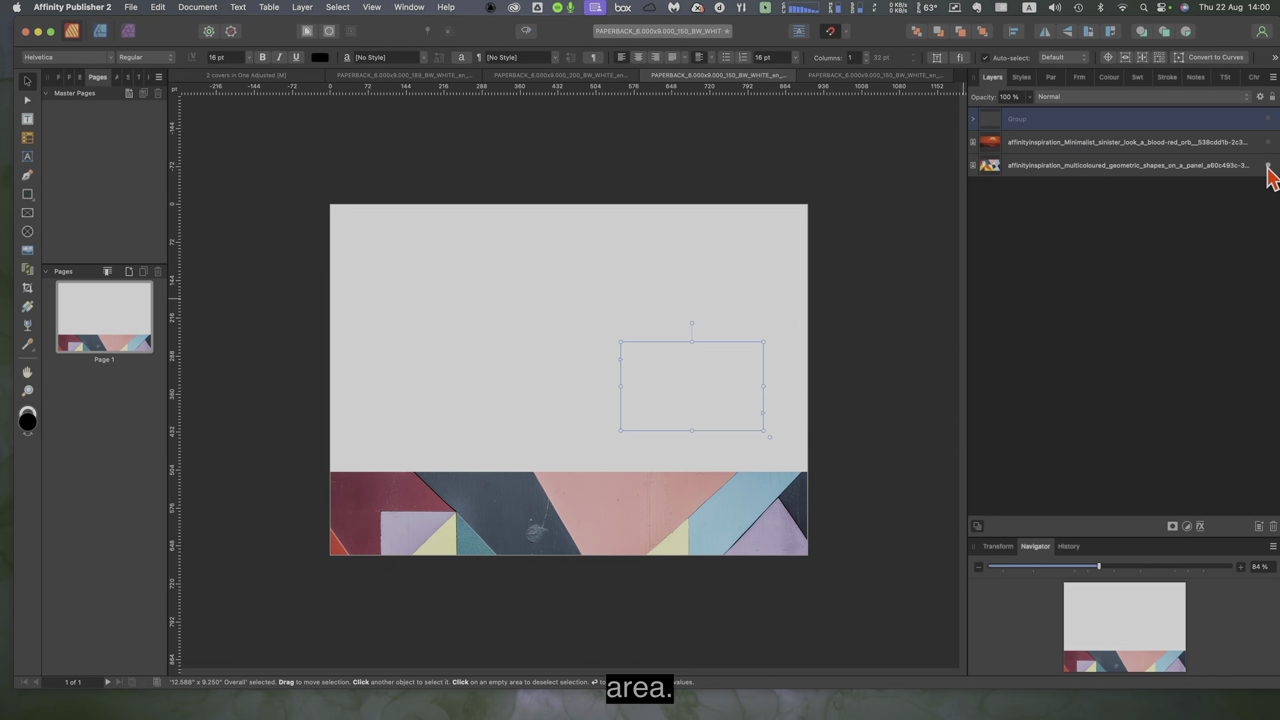
{"action": "left_click", "coordinate": [1267, 165]}
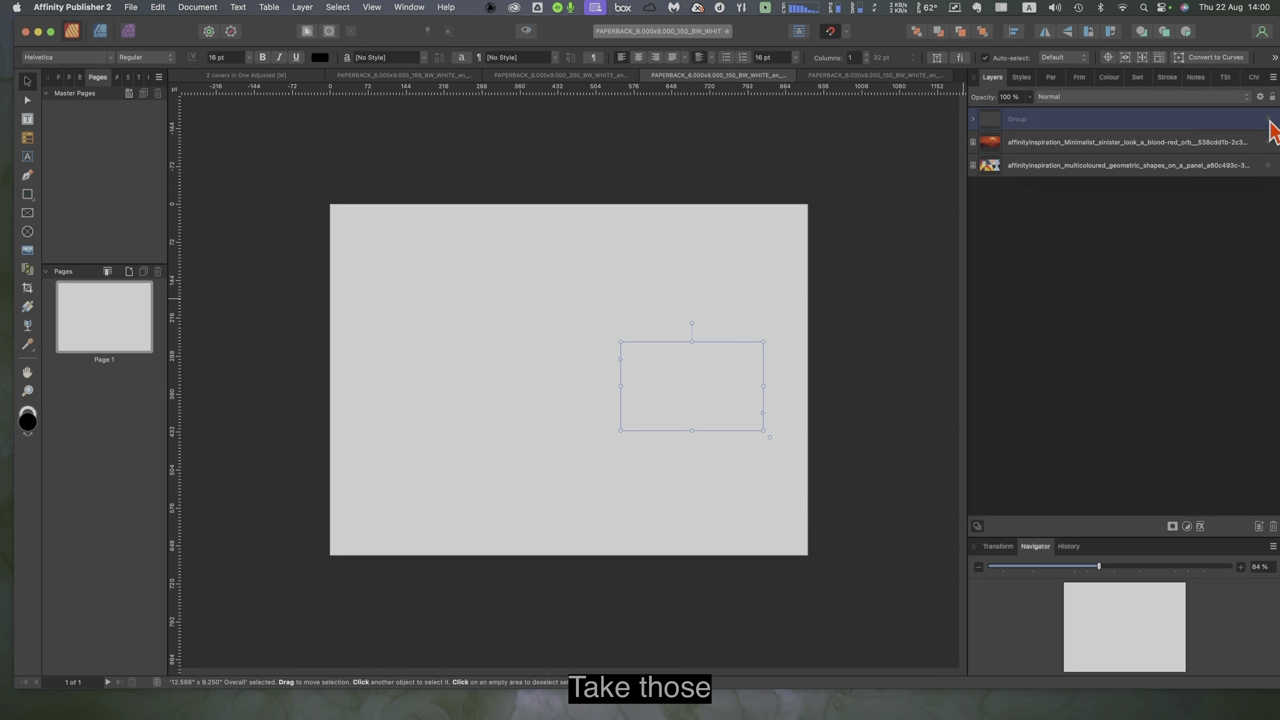
{"action": "left_click", "coordinate": [1267, 120]}
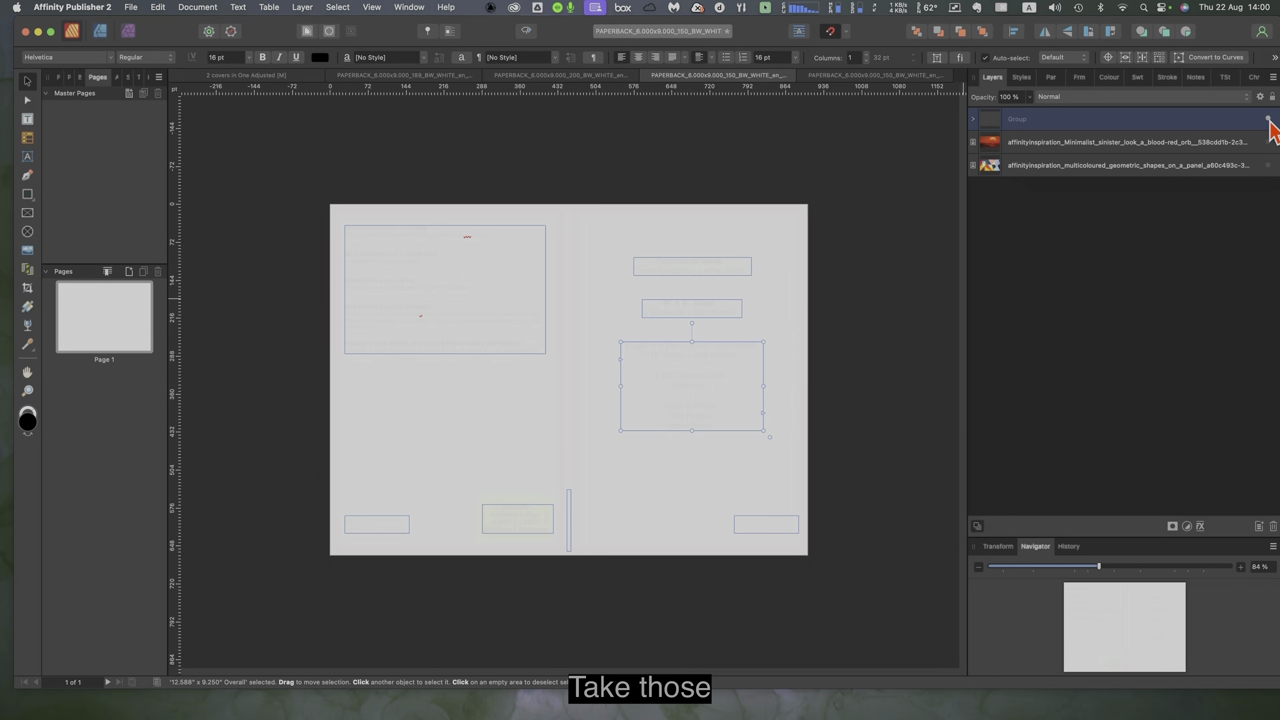
{"action": "left_click", "coordinate": [974, 119]}
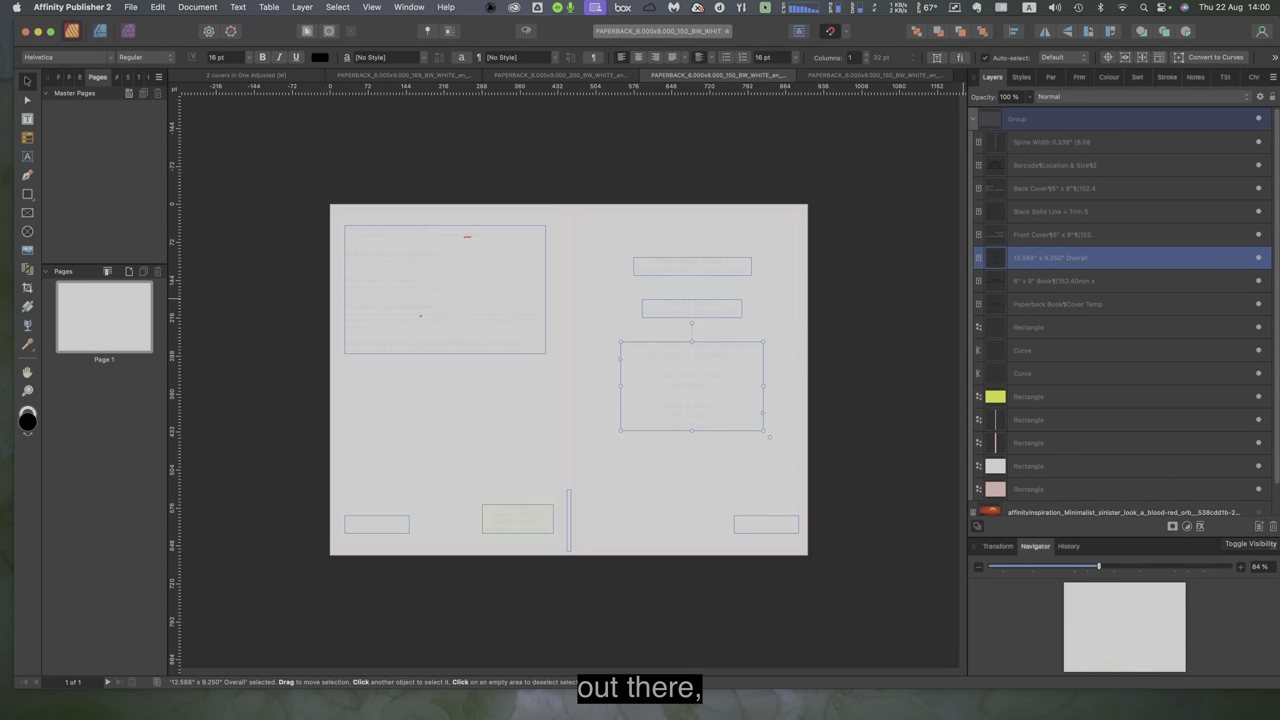
{"action": "left_click", "coordinate": [1224, 492]}
{"action": "scroll", "coordinate": [1212, 495], "scroll_direction": "down", "scroll_amount": 1}
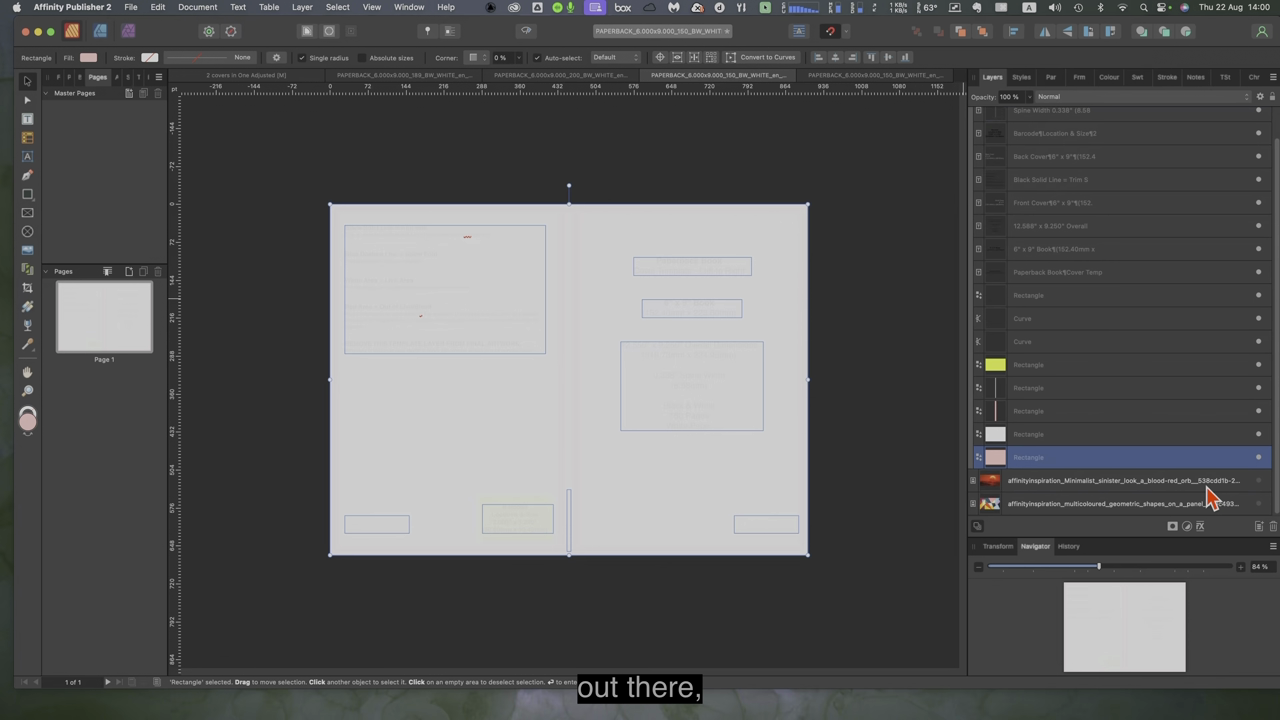
{"action": "scroll", "coordinate": [1200, 480], "scroll_direction": "up", "scroll_amount": 1}
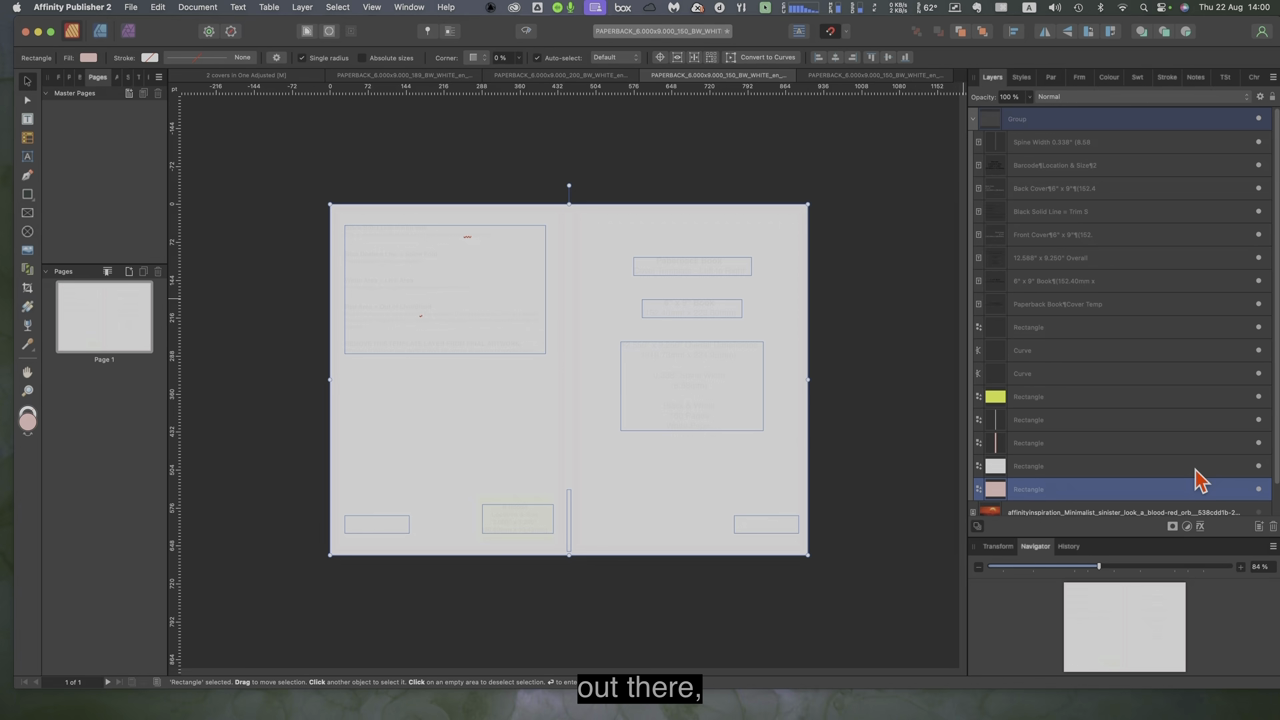
{"action": "left_click", "coordinate": [620, 240]}
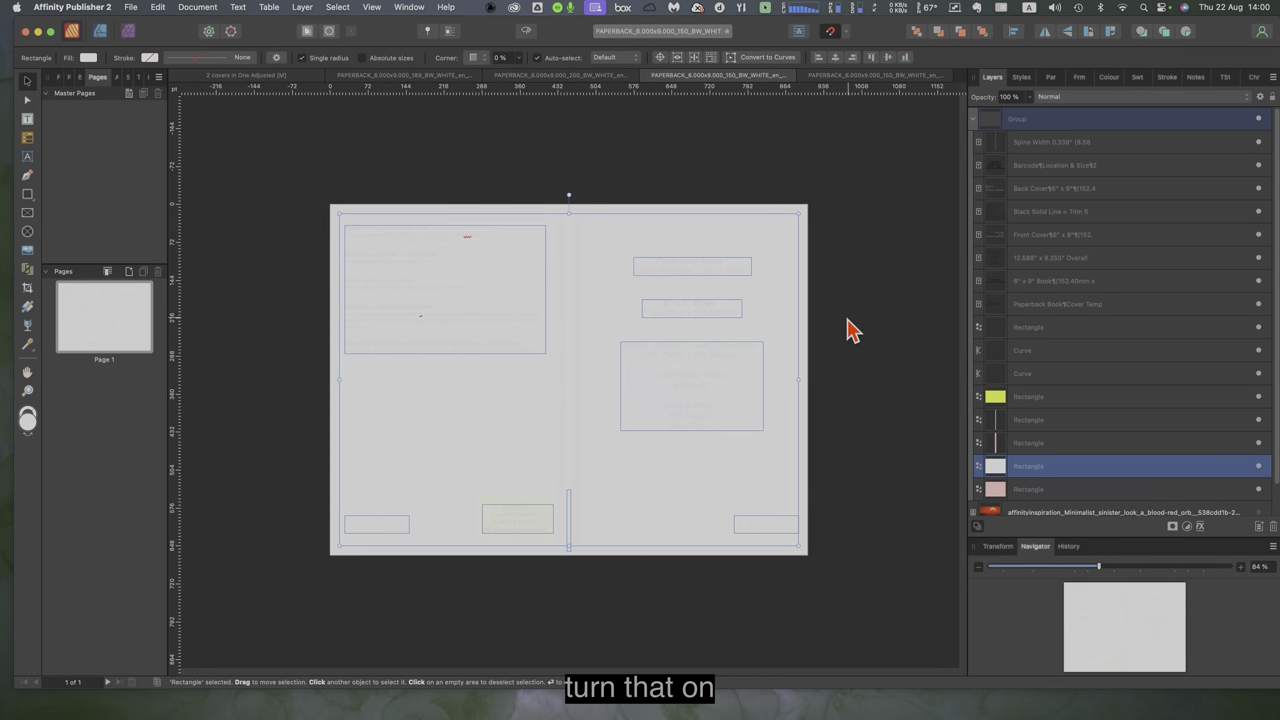
{"action": "scroll", "coordinate": [1040, 435], "scroll_direction": "down", "scroll_amount": 1}
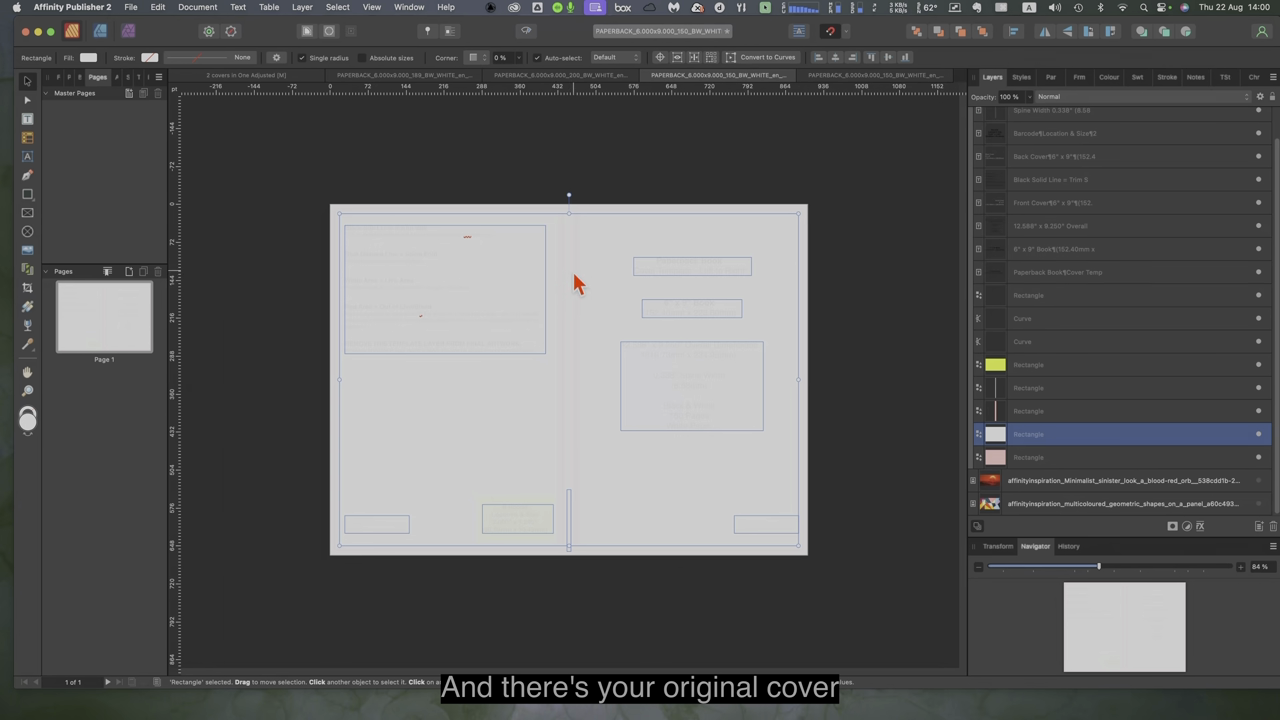
Check the 200-page template, then toggle the 150-page document's Background layer off and on
{"action": "left_click", "coordinate": [586, 80]}
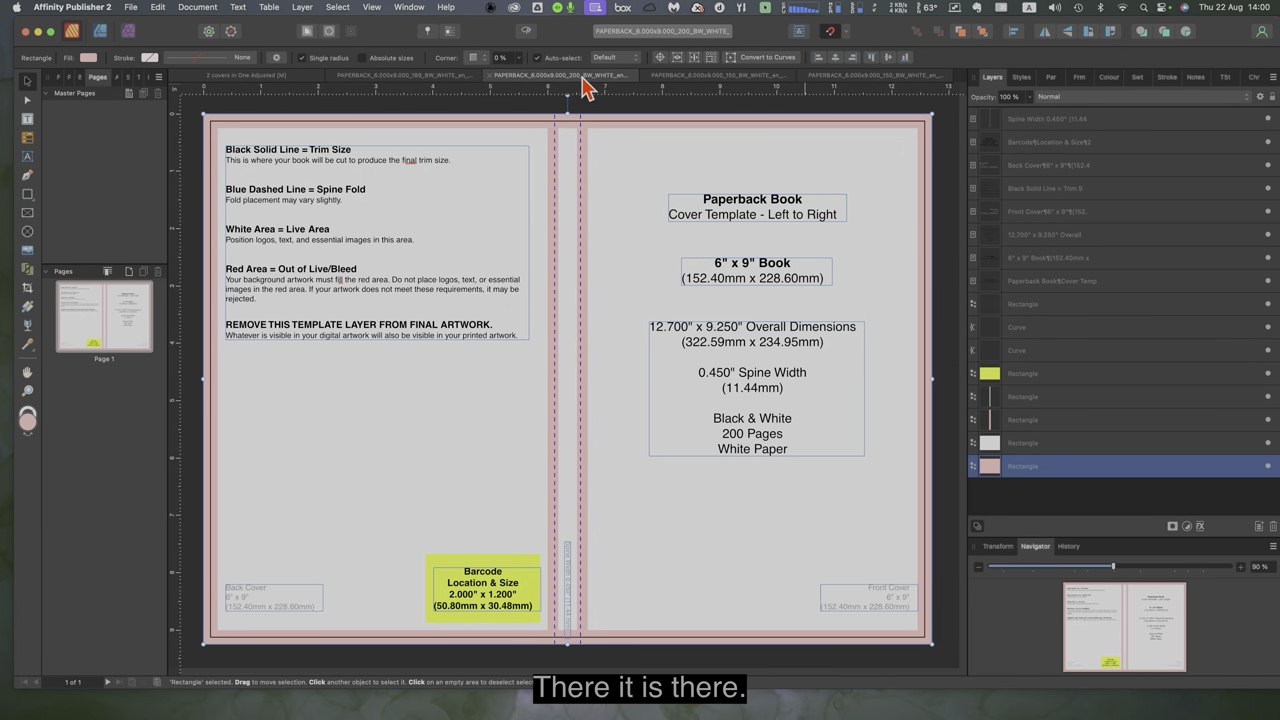
{"action": "left_click", "coordinate": [884, 80]}
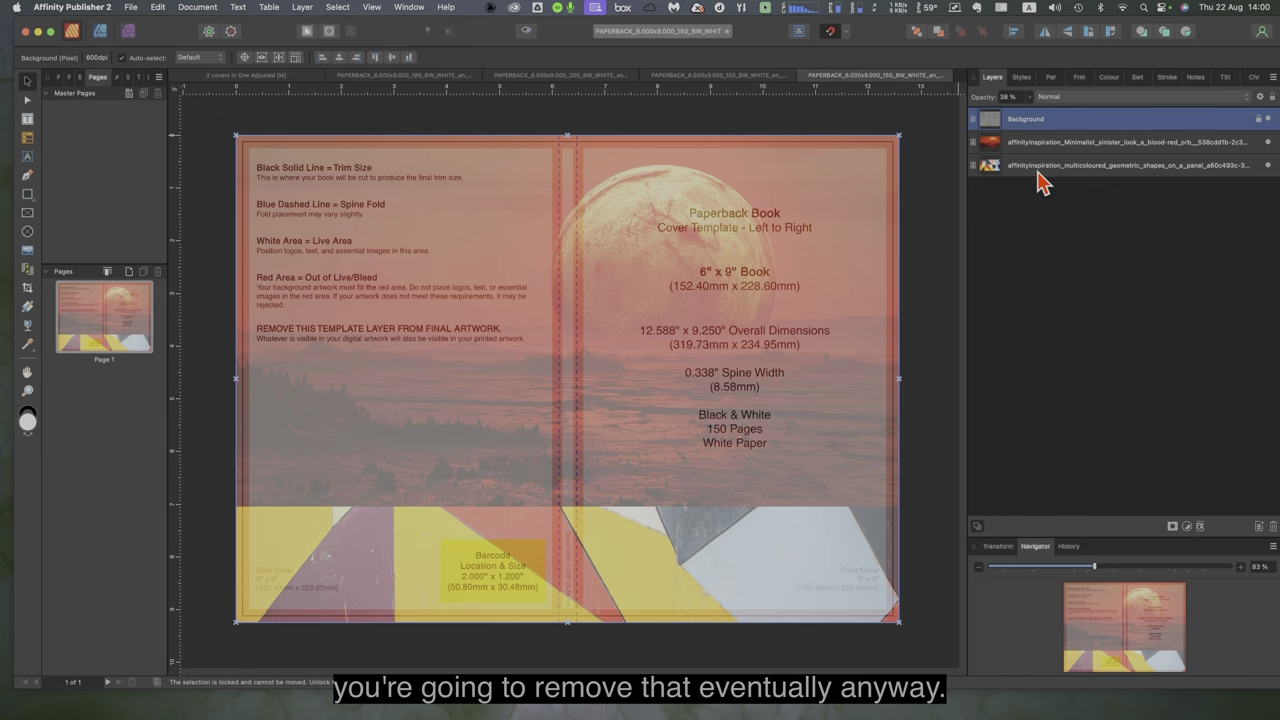
{"action": "left_click", "coordinate": [1268, 119]}
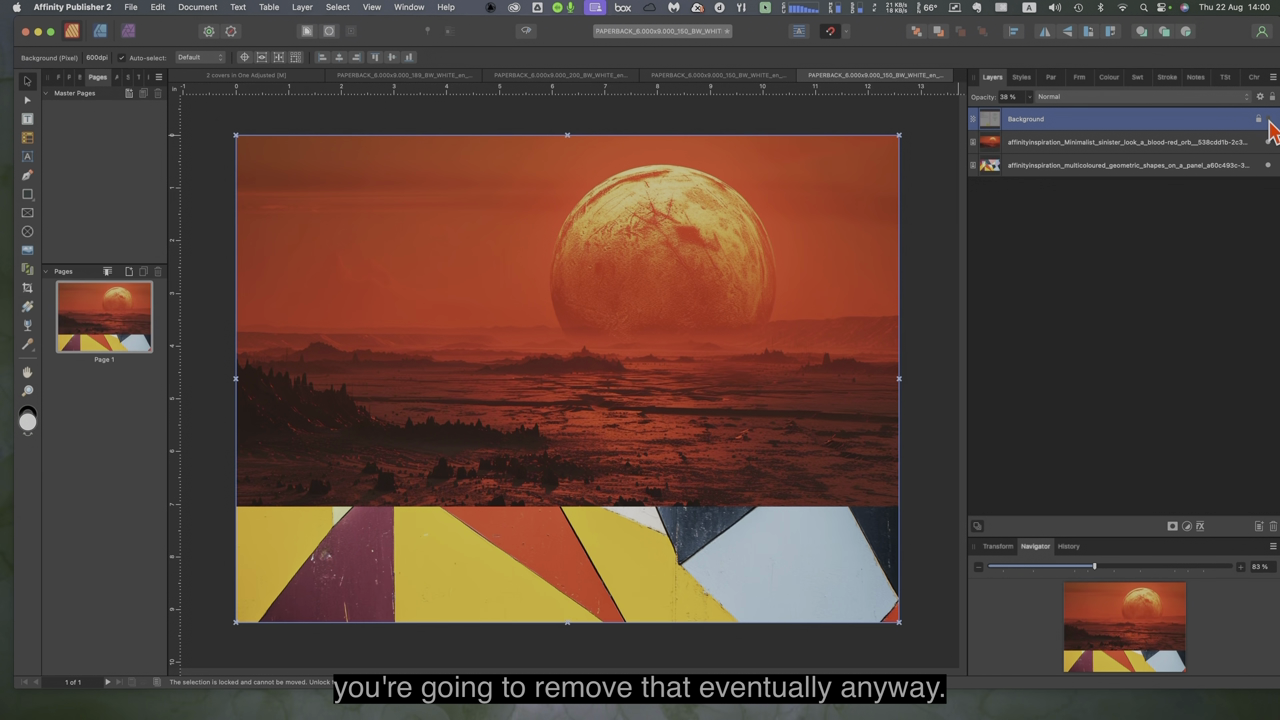
{"action": "left_click", "coordinate": [1268, 119]}
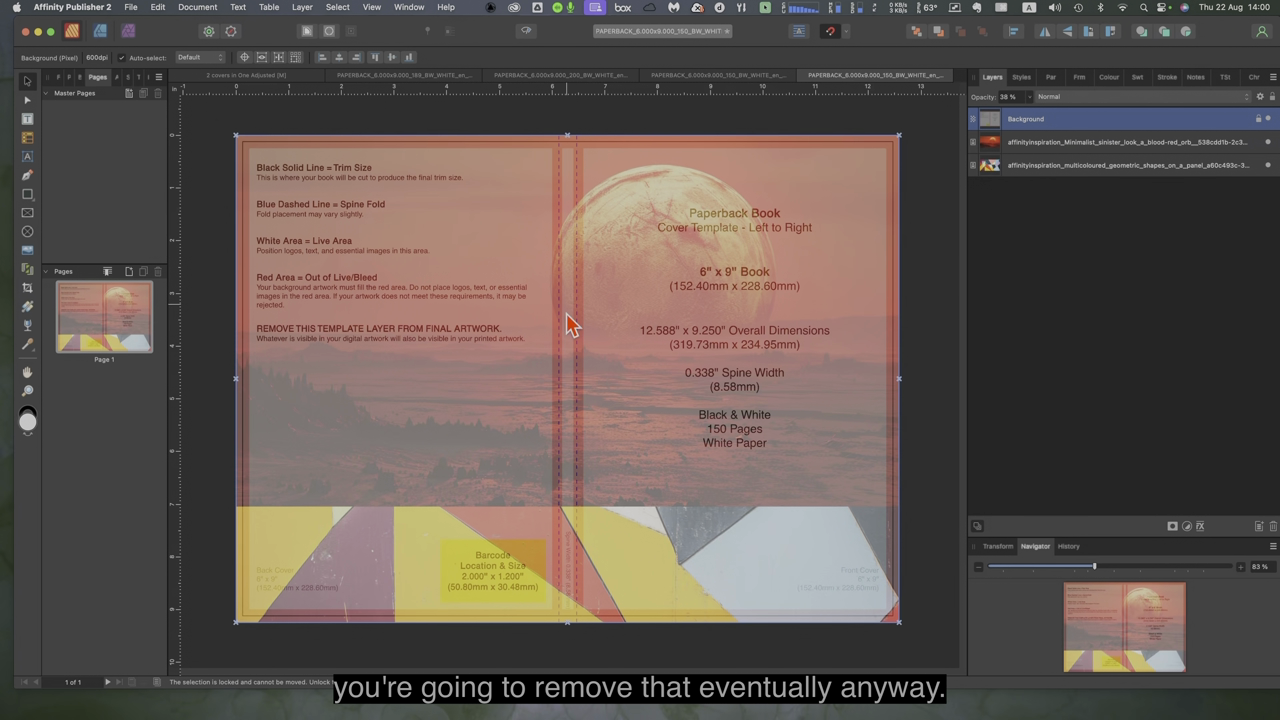
{"action": "left_click", "coordinate": [28, 120]}
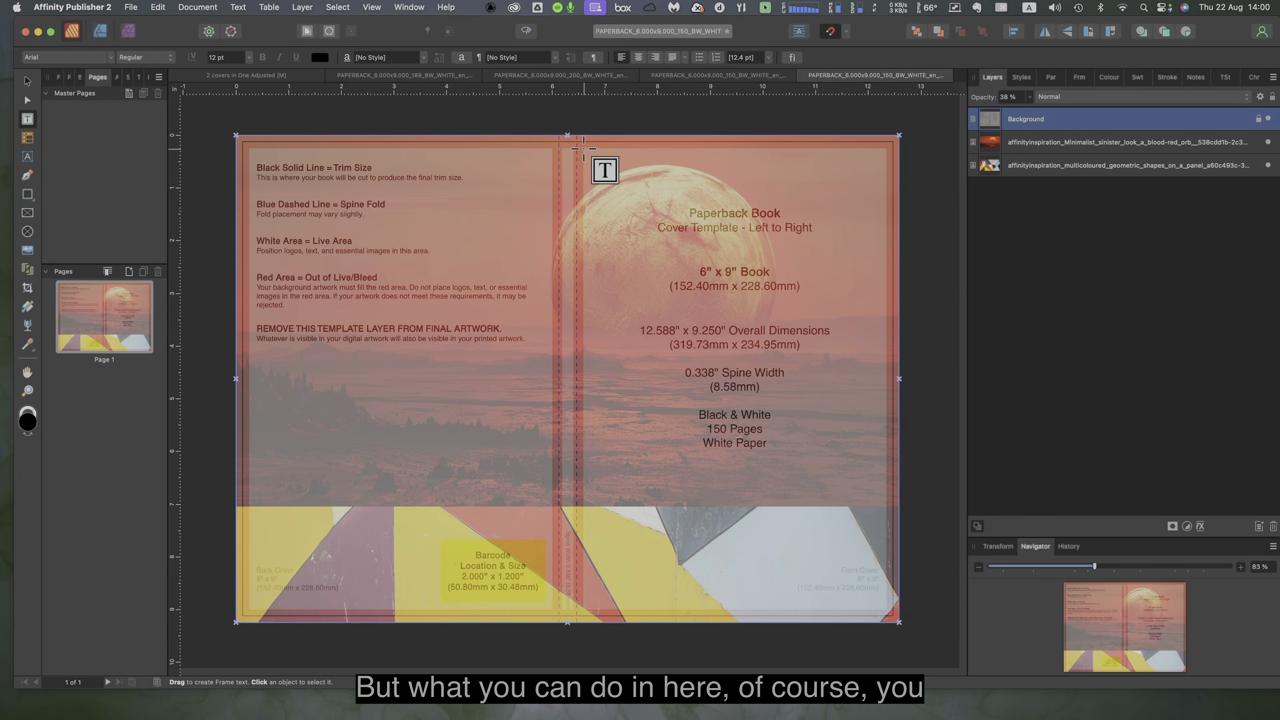
Add the 48 pt Arial artistic text title 'This Is My Book' centred on the front cover
{"action": "left_click_drag", "start_coordinate": [583, 148], "coordinate": [884, 256]}
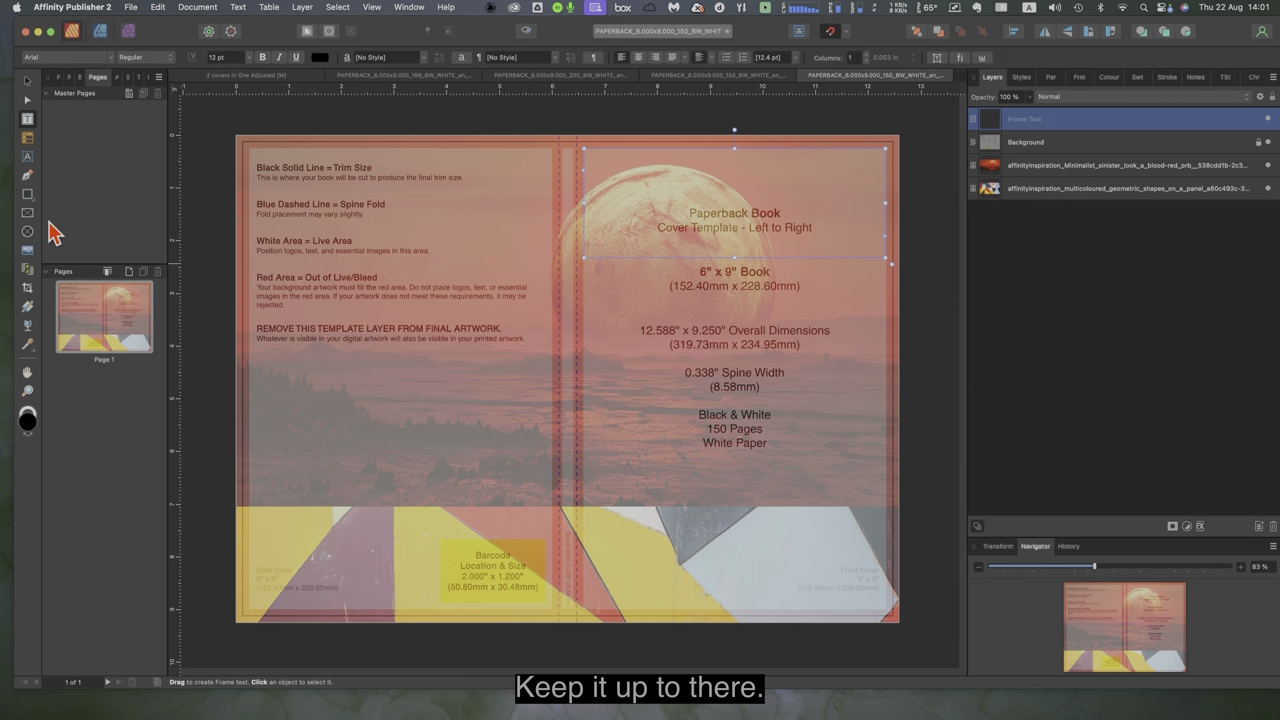
{"action": "left_click", "coordinate": [28, 162]}
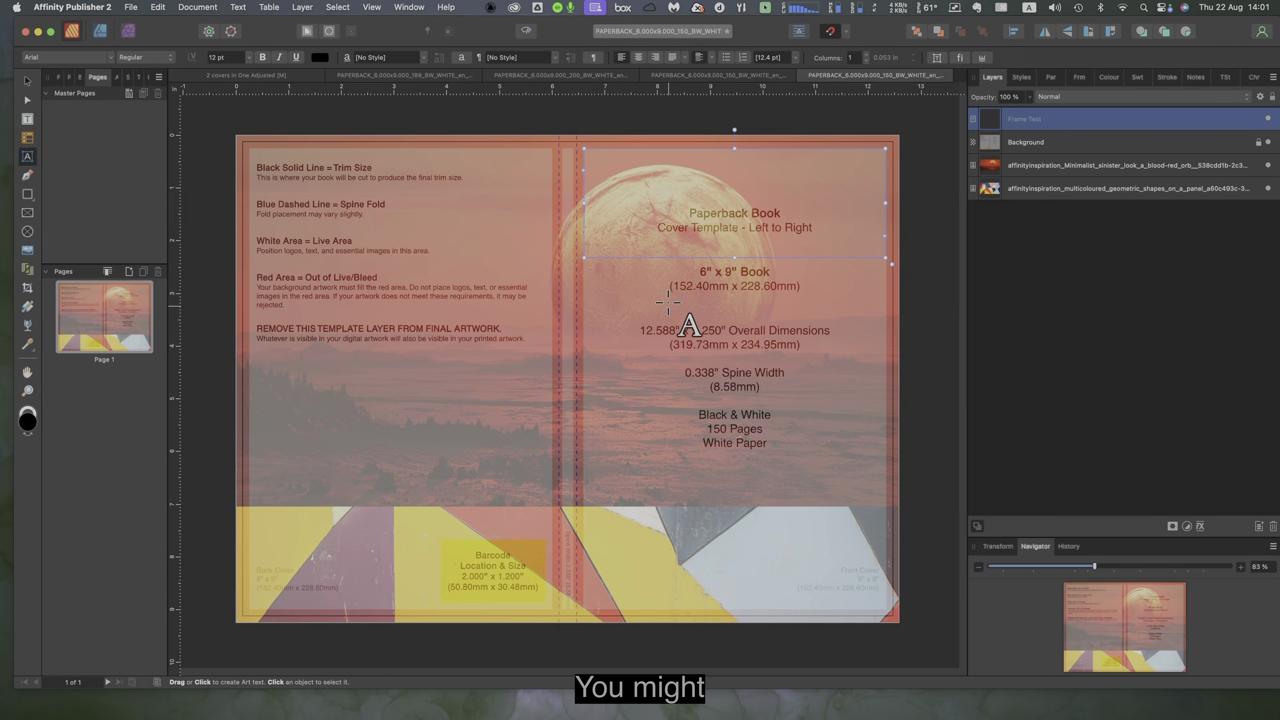
{"action": "left_click_drag", "start_coordinate": [627, 318], "coordinate": [765, 353]}
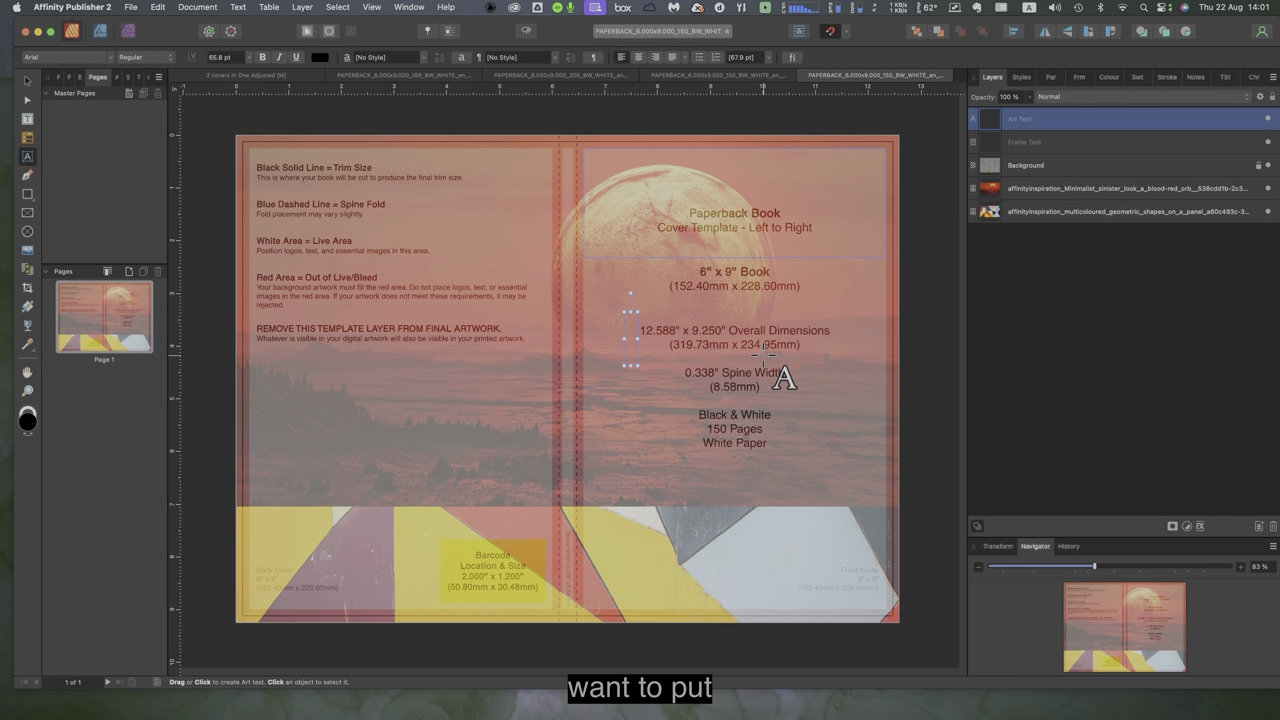
{"action": "type", "text": "This"}
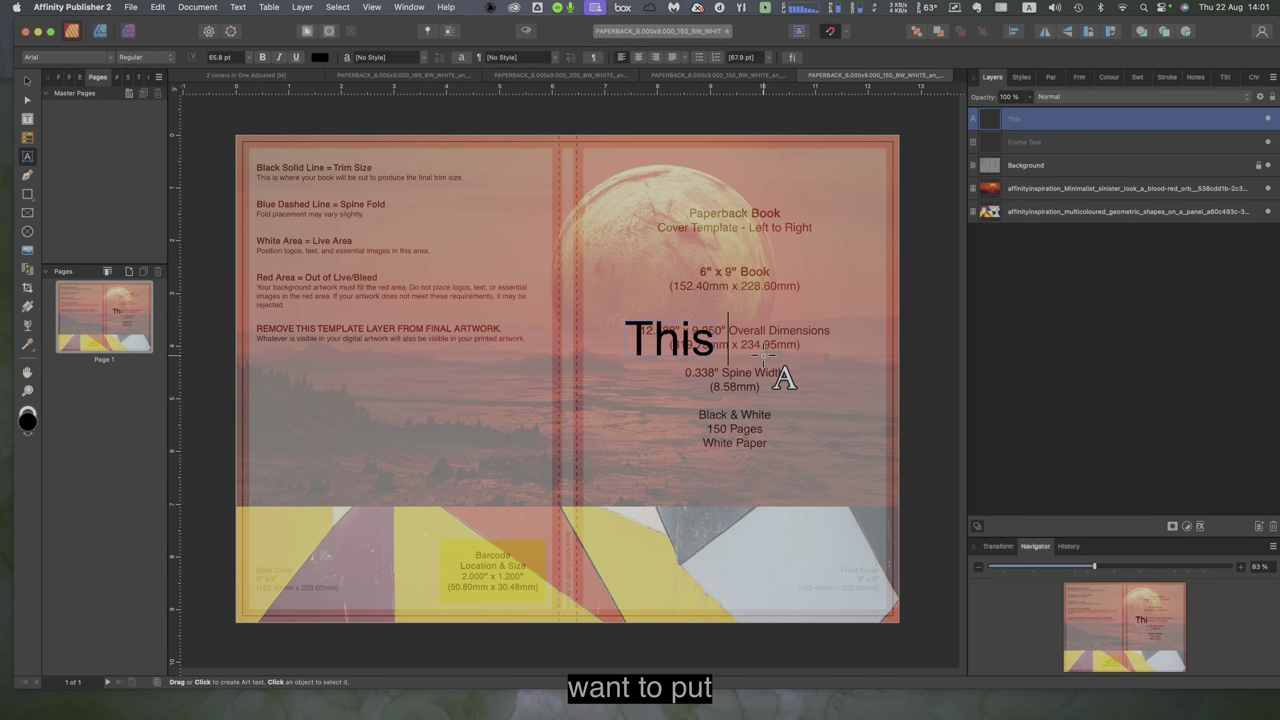
{"action": "type", "text": " Is My "}
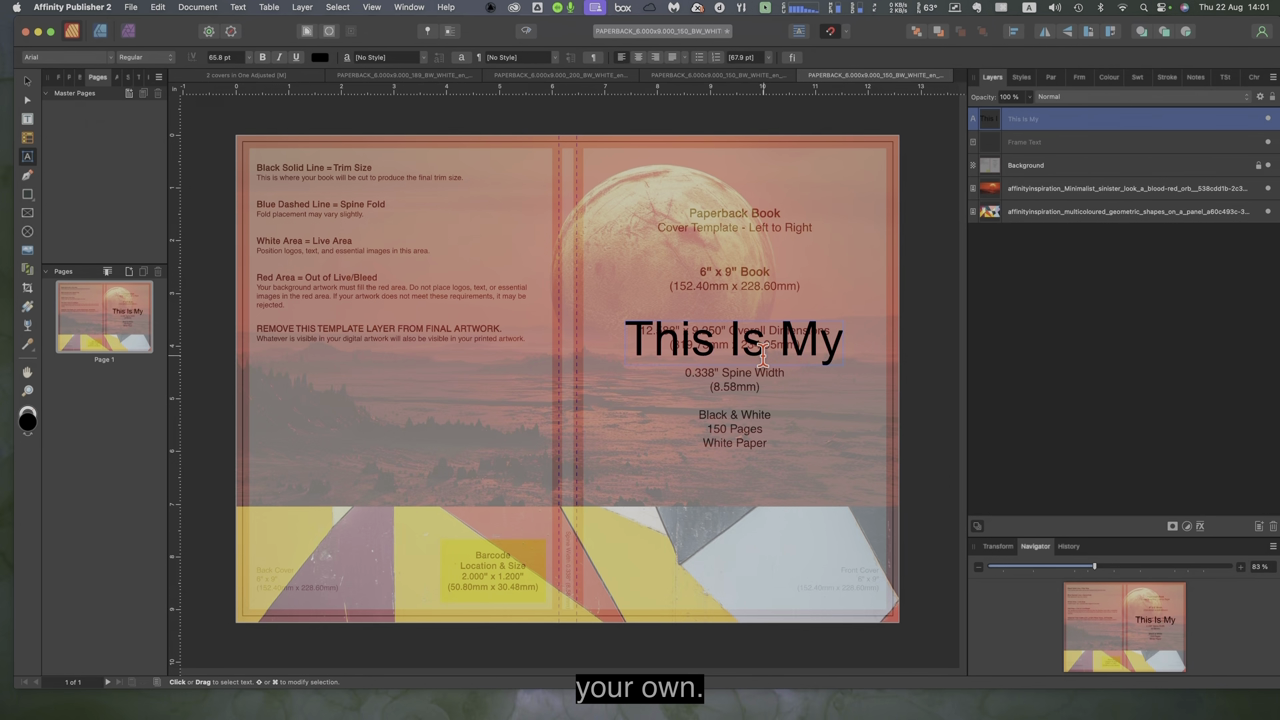
{"action": "type", "text": "Book"}
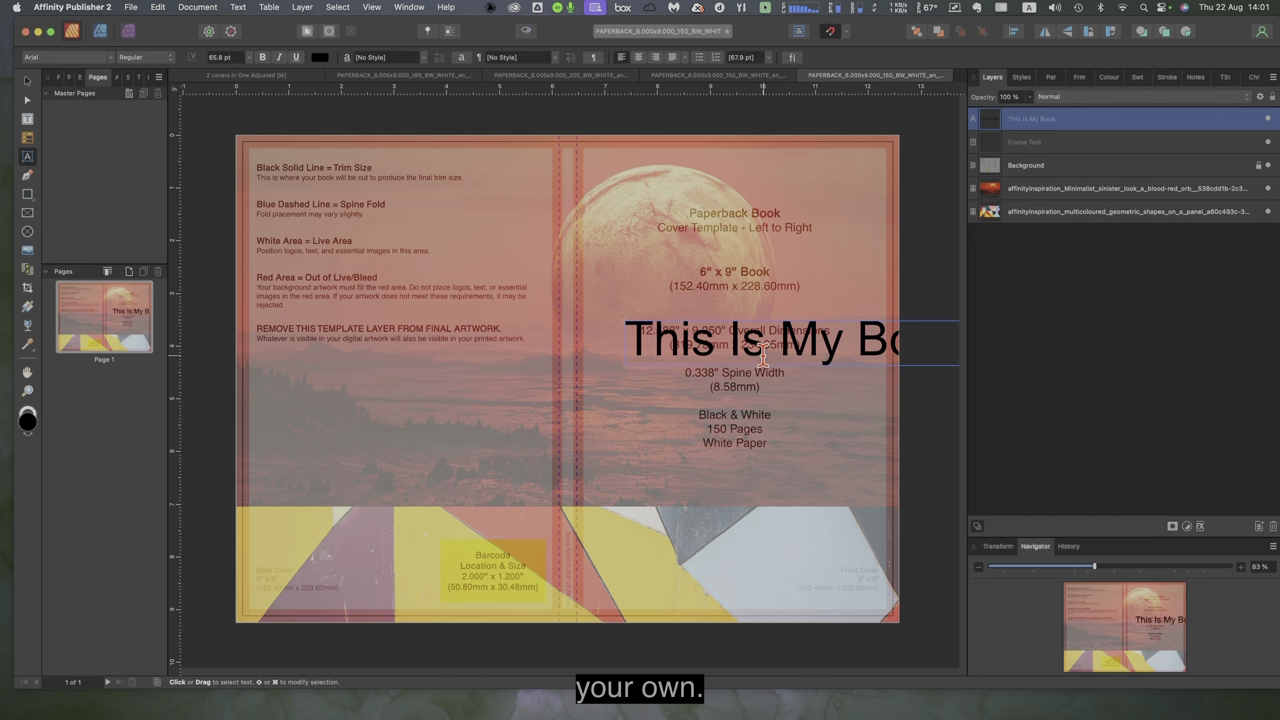
{"action": "left_click_drag", "start_coordinate": [623, 322], "coordinate": [718, 331]}
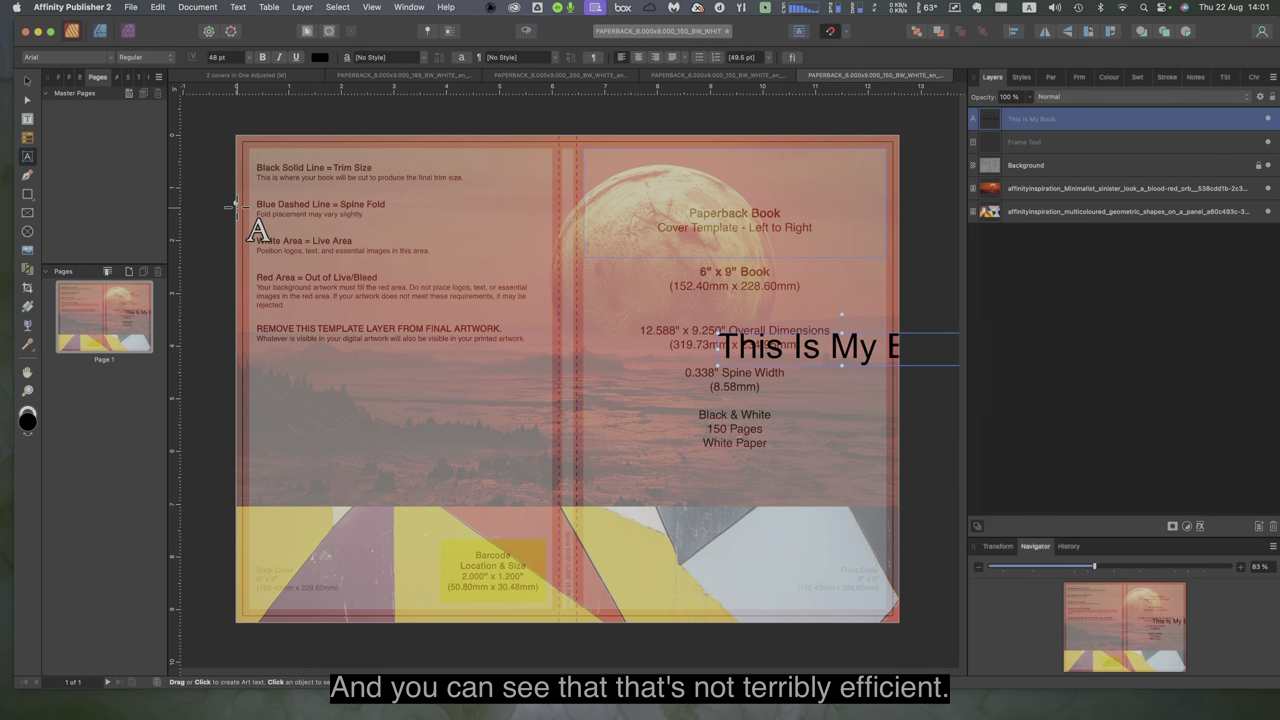
{"action": "left_click", "coordinate": [27, 80]}
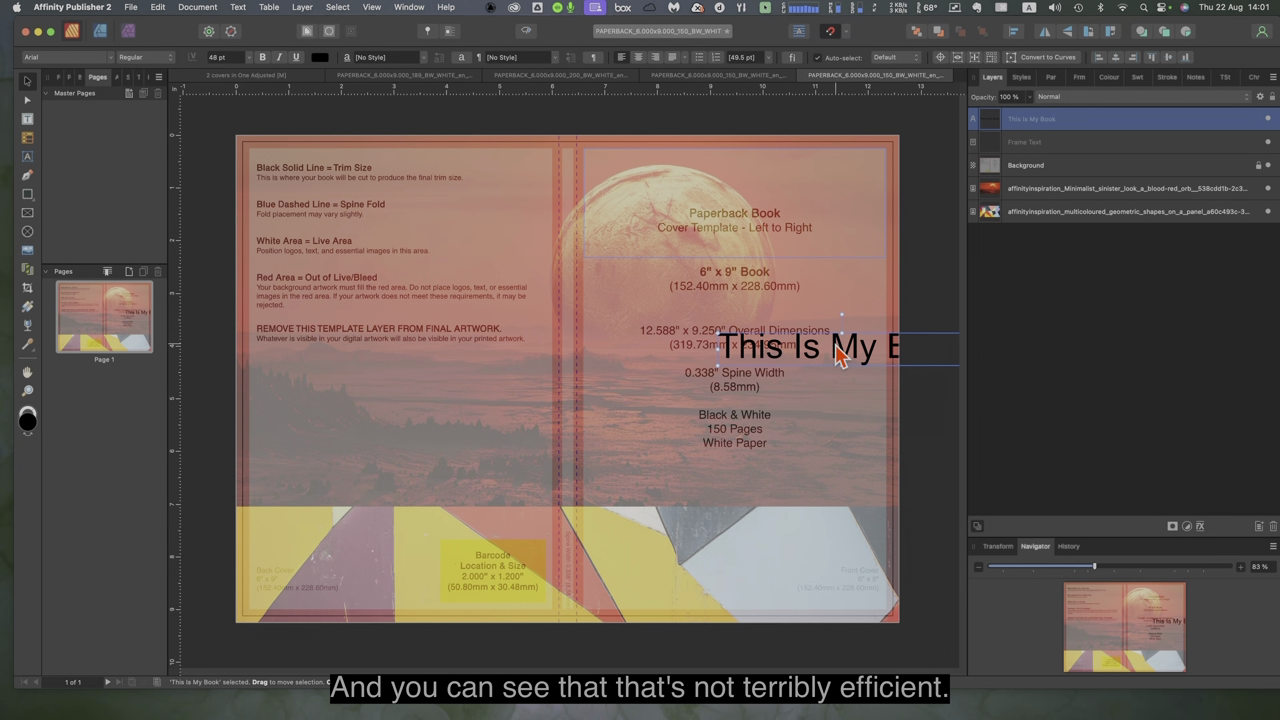
{"action": "left_click_drag", "start_coordinate": [838, 355], "coordinate": [730, 357]}
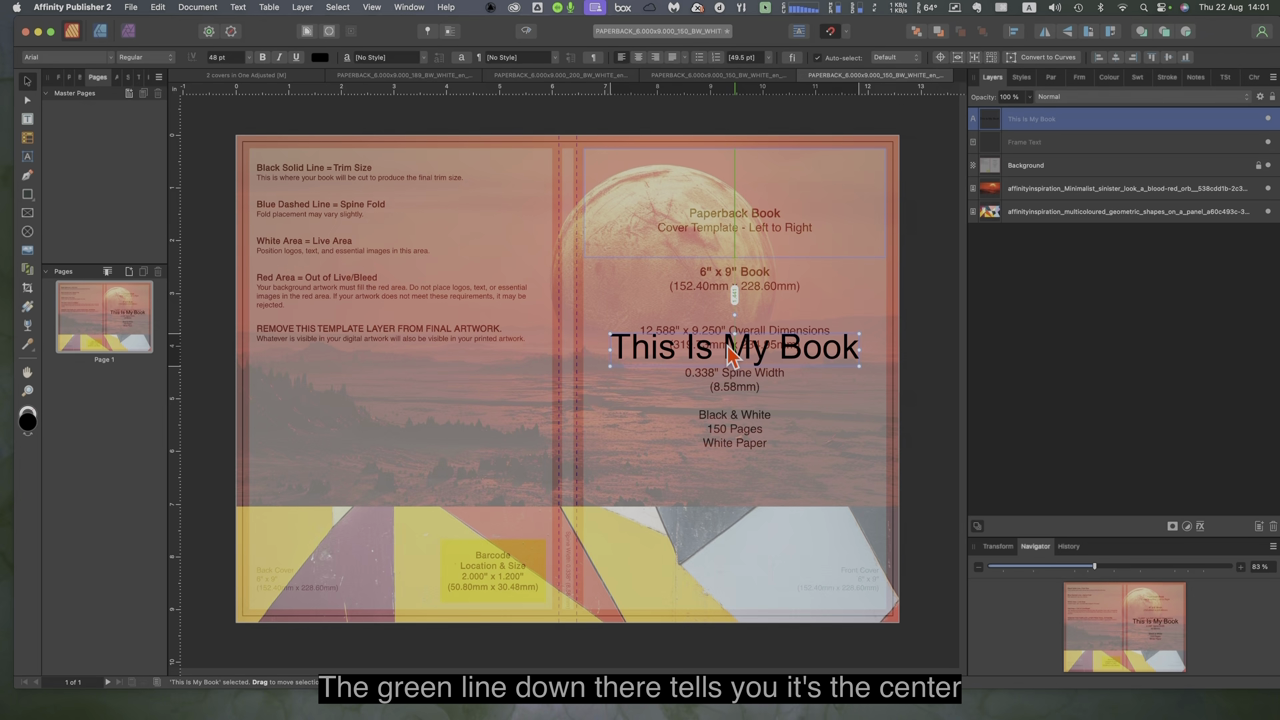
{"action": "left_click_drag", "start_coordinate": [730, 355], "coordinate": [730, 355]}
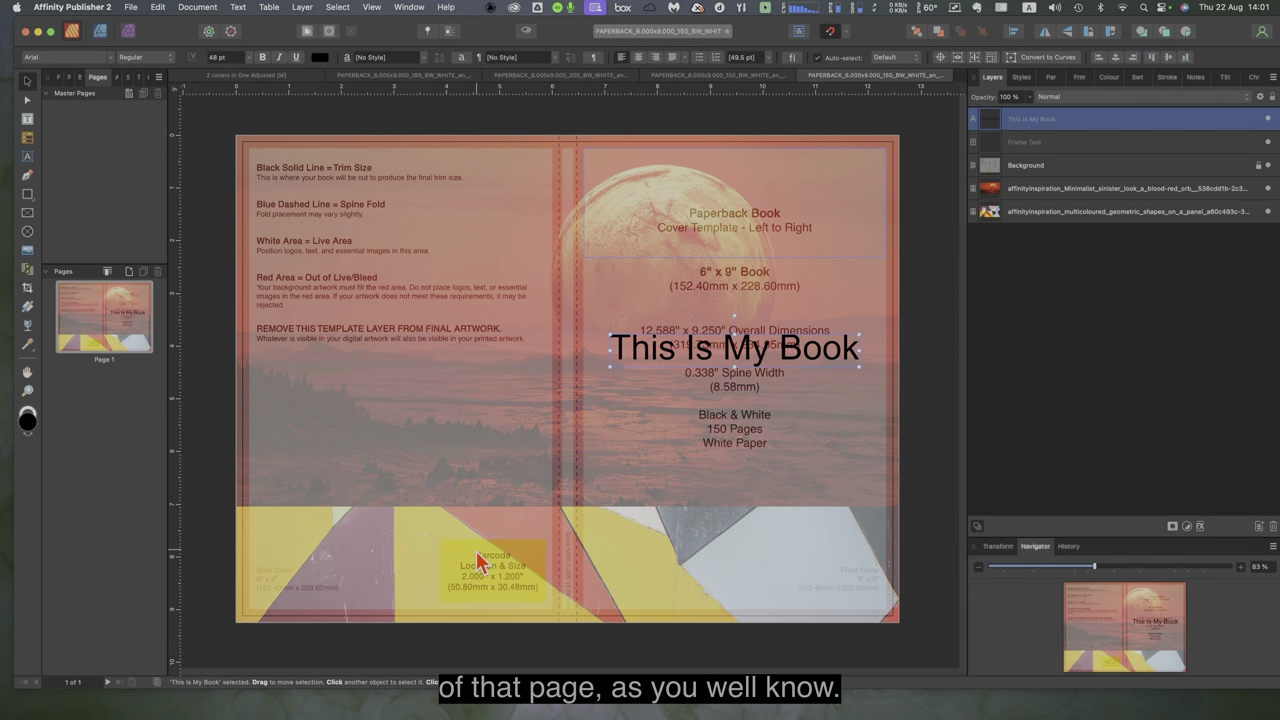
Draw a text frame over the back-cover barcode box and set it to W 2 in, H 1.2 in
{"action": "left_click", "coordinate": [27, 120]}
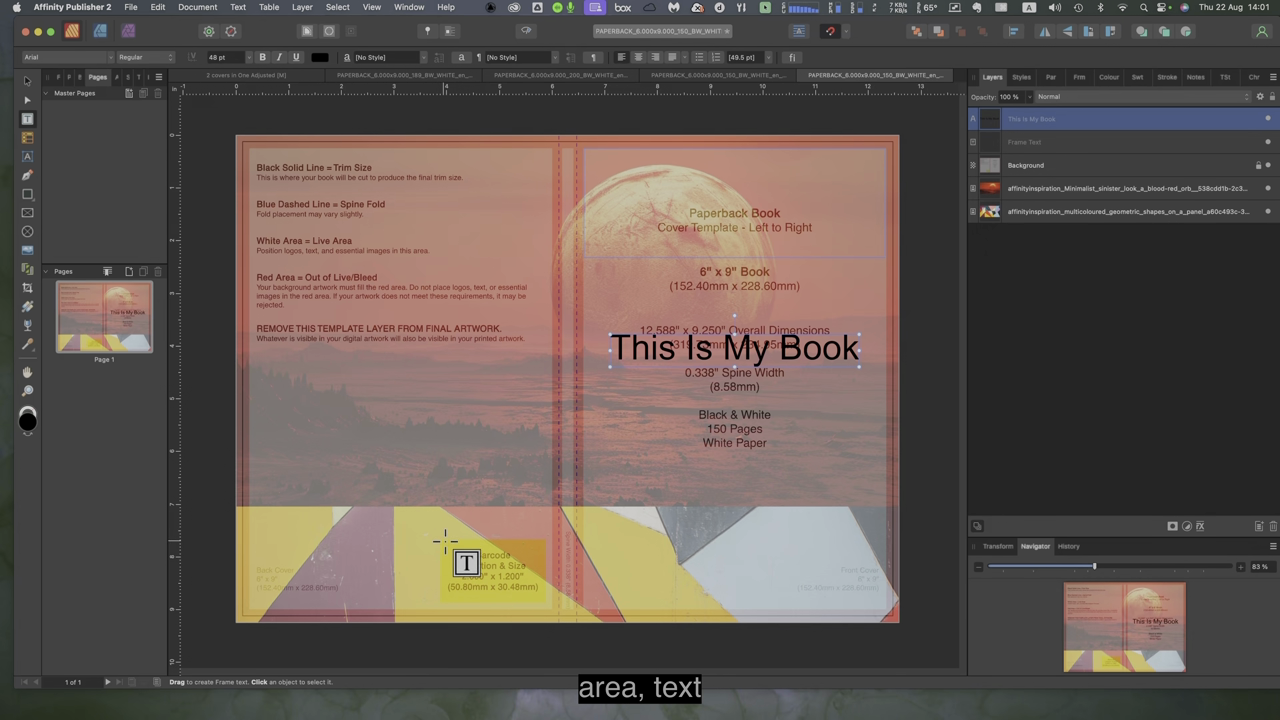
{"action": "left_click_drag", "start_coordinate": [442, 541], "coordinate": [545, 604]}
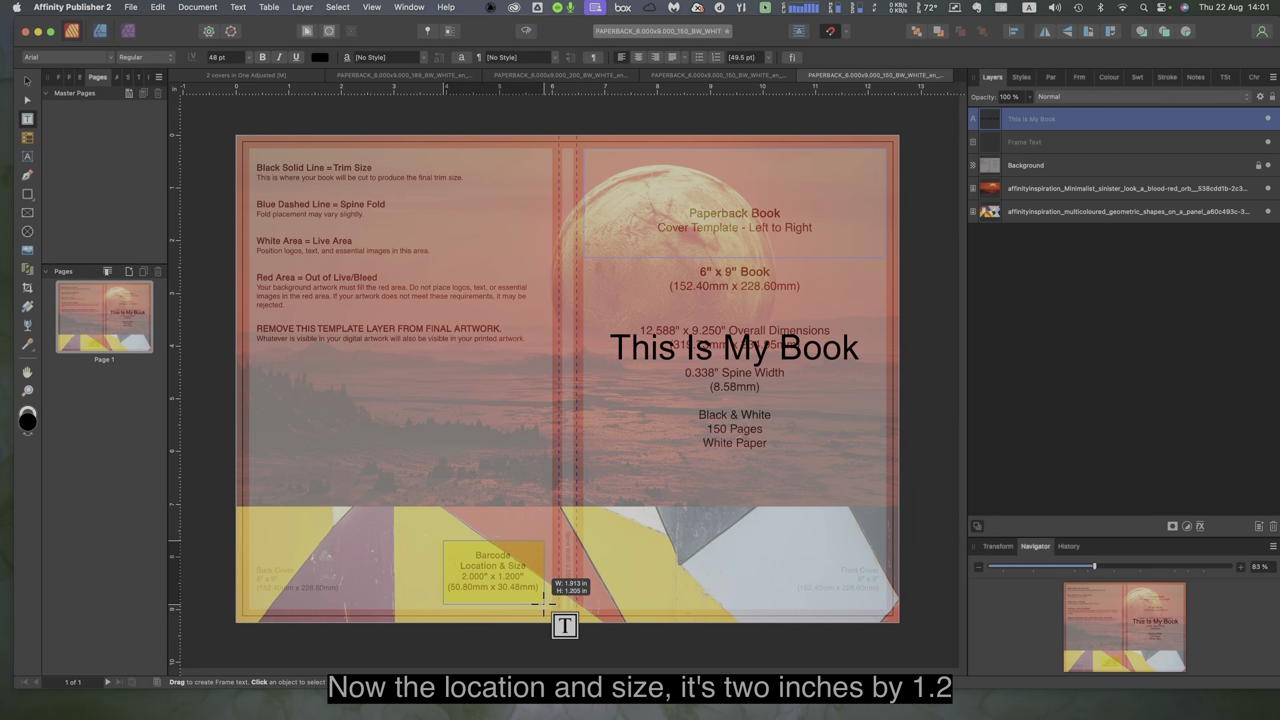
{"action": "left_click_drag", "start_coordinate": [545, 604], "coordinate": [545, 604]}
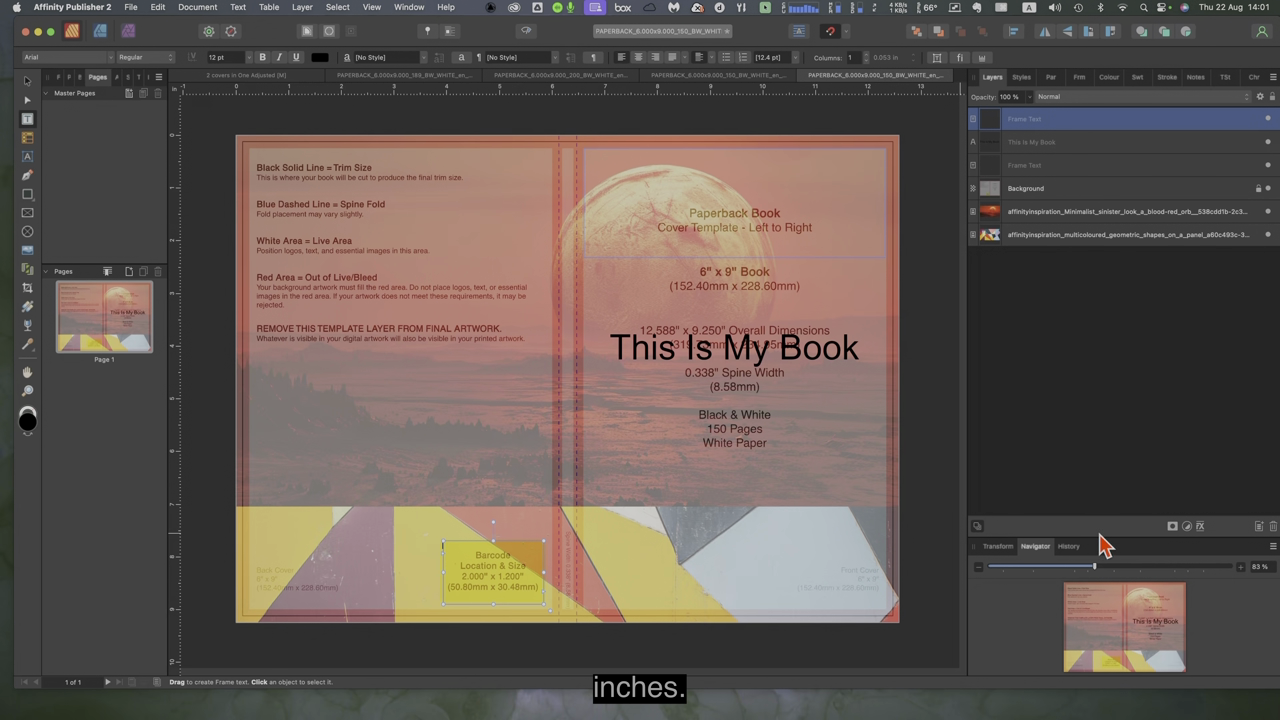
{"action": "left_click", "coordinate": [997, 547]}
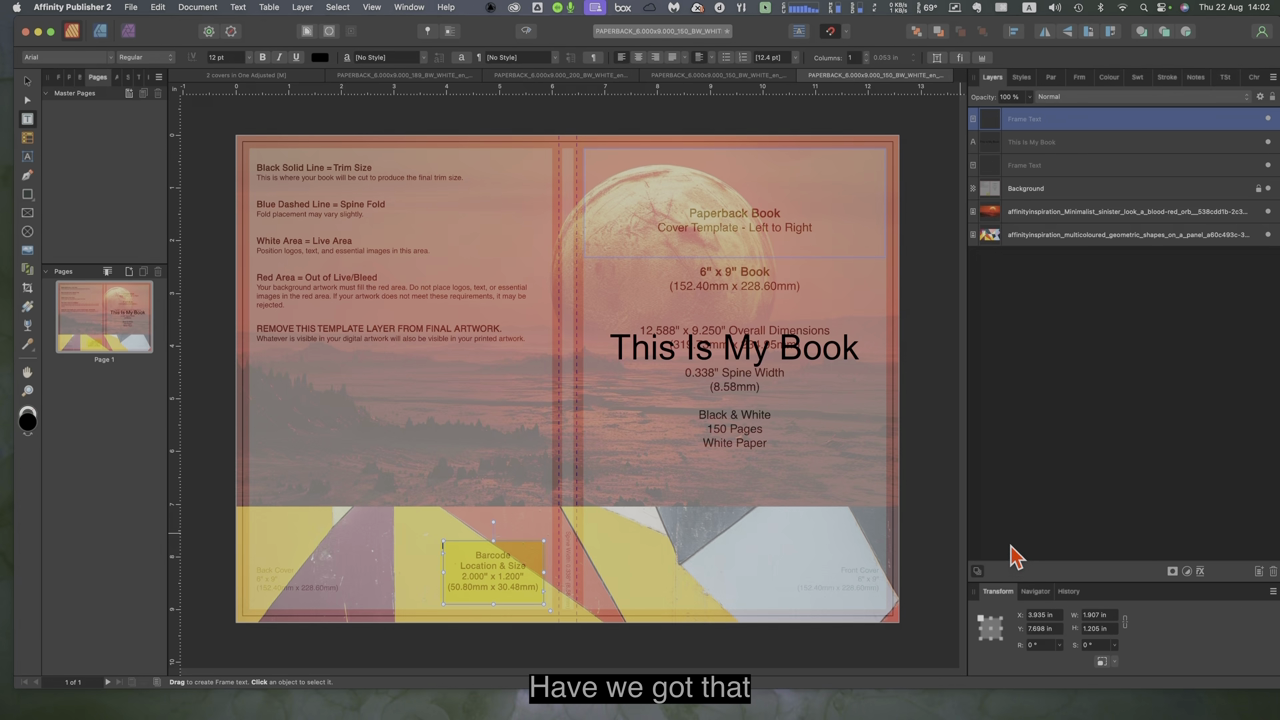
{"action": "left_click", "coordinate": [1090, 614]}
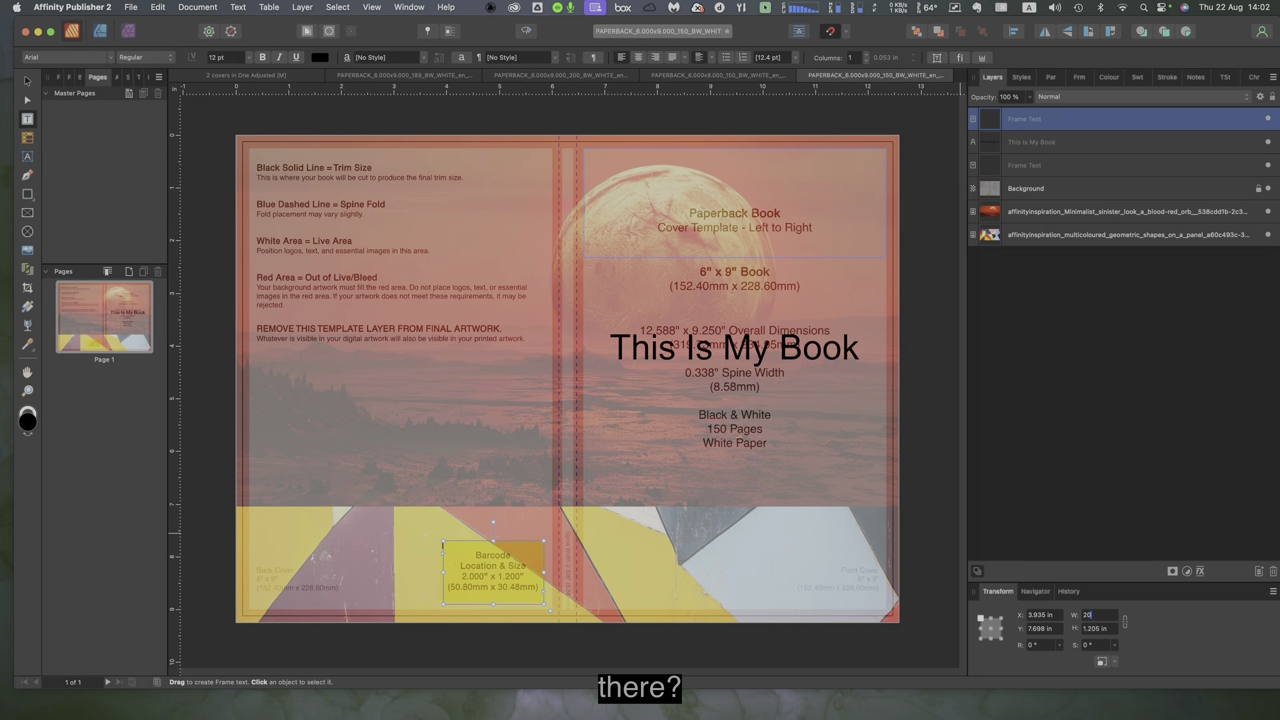
{"action": "type", "text": "2"}
{"action": "key", "text": "Tab"}
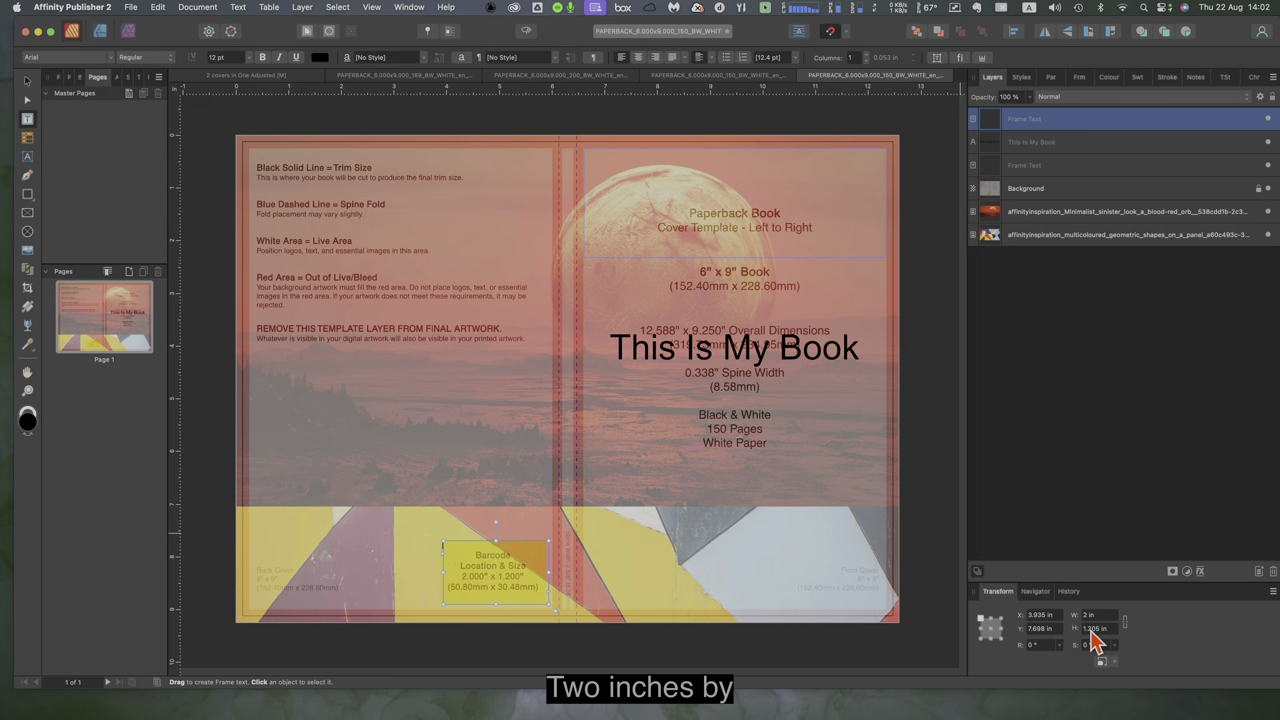
{"action": "left_click", "coordinate": [1091, 630]}
{"action": "left_click", "coordinate": [1107, 634]}
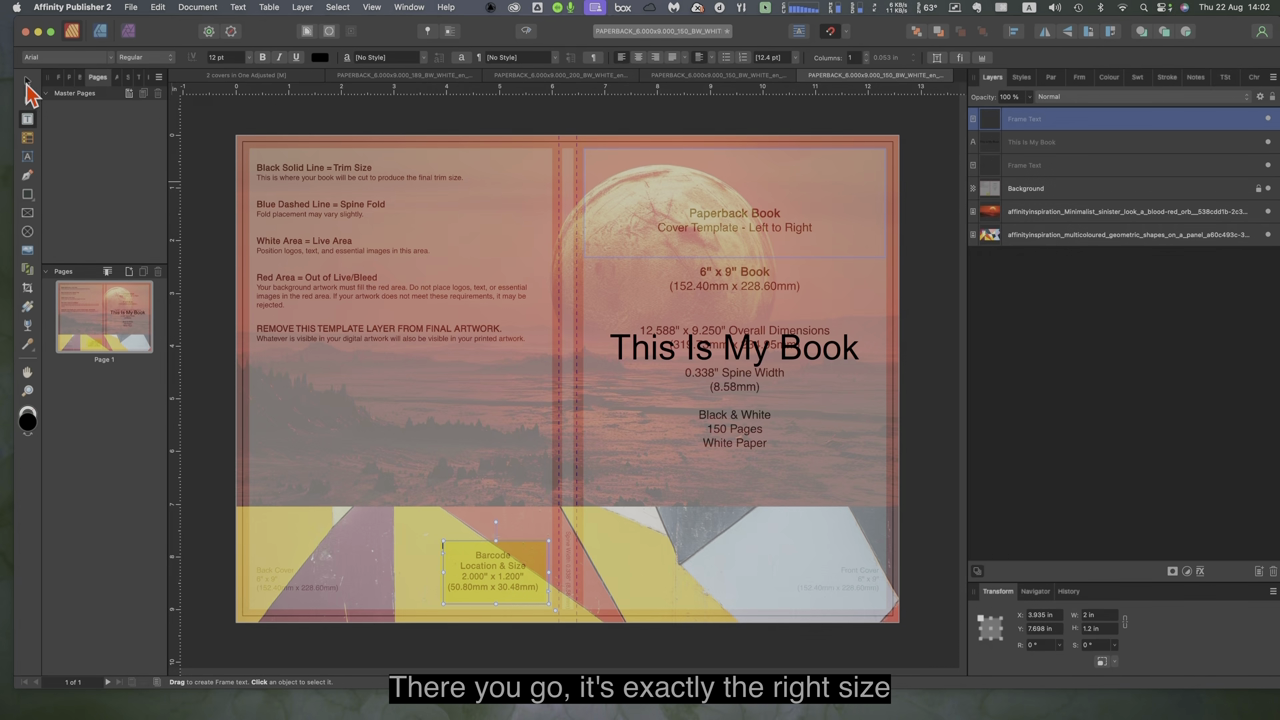
Select the barcode text frame, then the text frame at the top of the front cover
{"action": "left_click", "coordinate": [27, 81]}
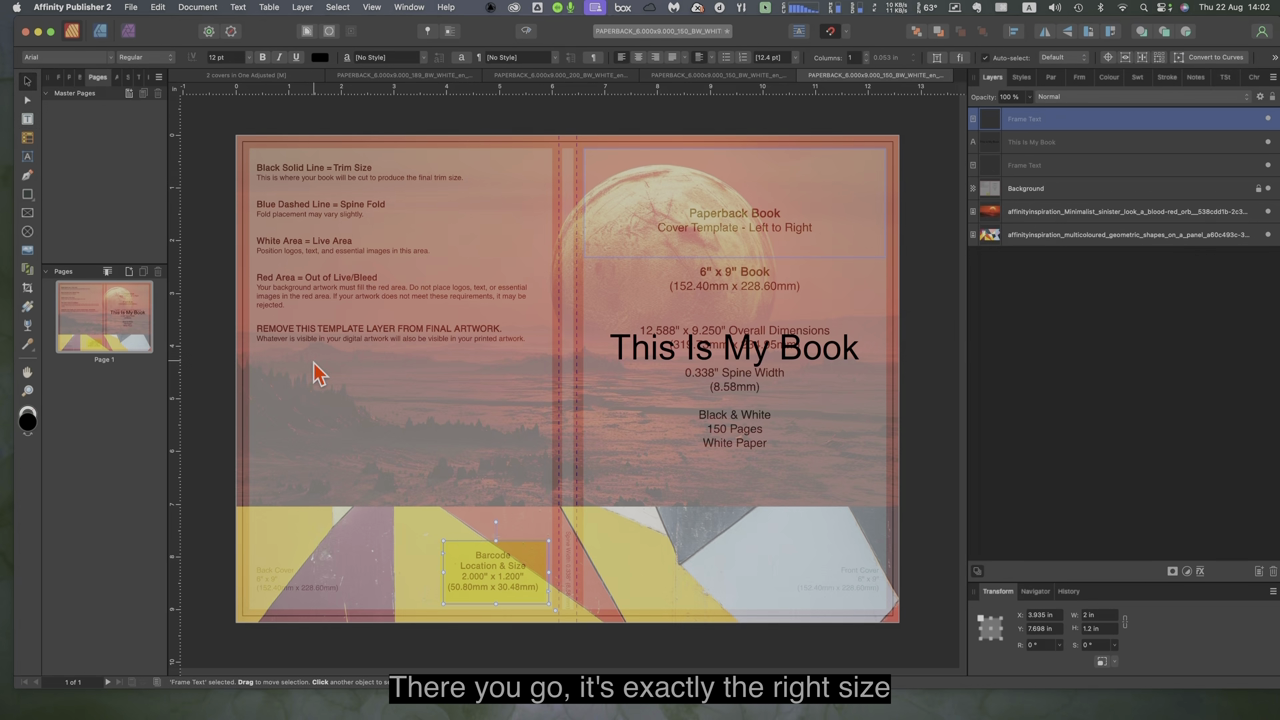
{"action": "left_click", "coordinate": [498, 584]}
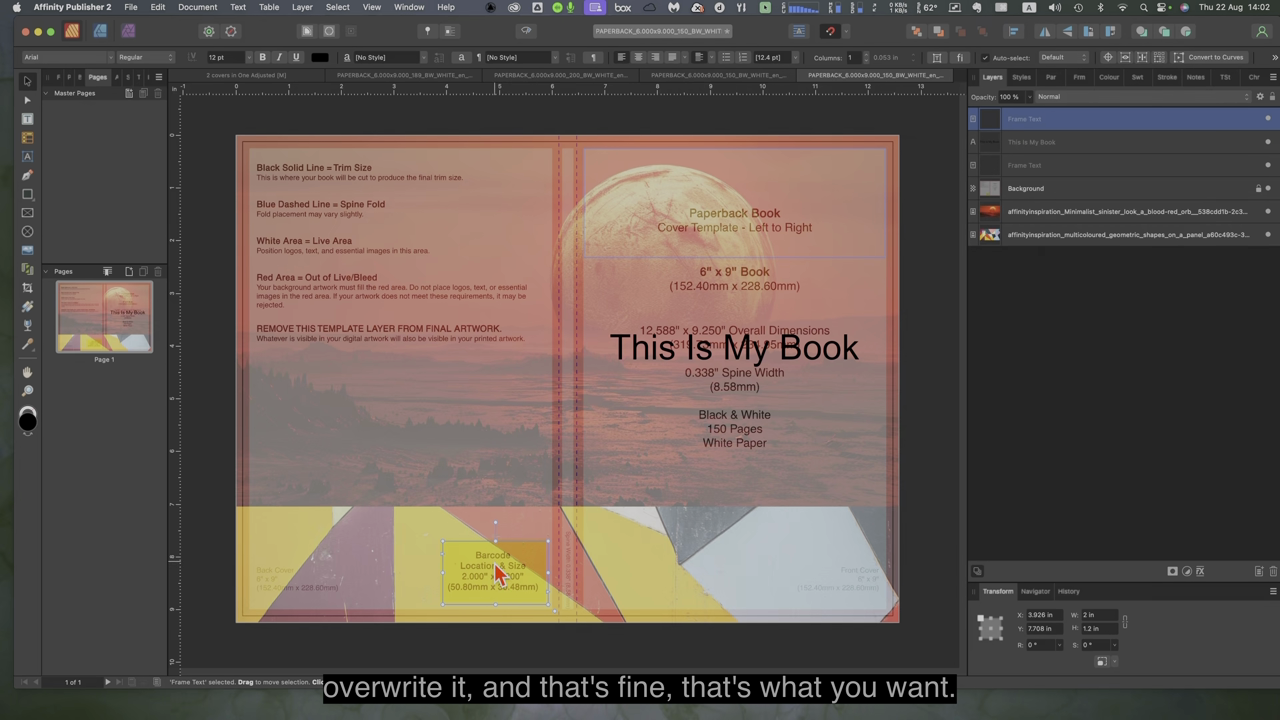
{"action": "left_click", "coordinate": [669, 205]}
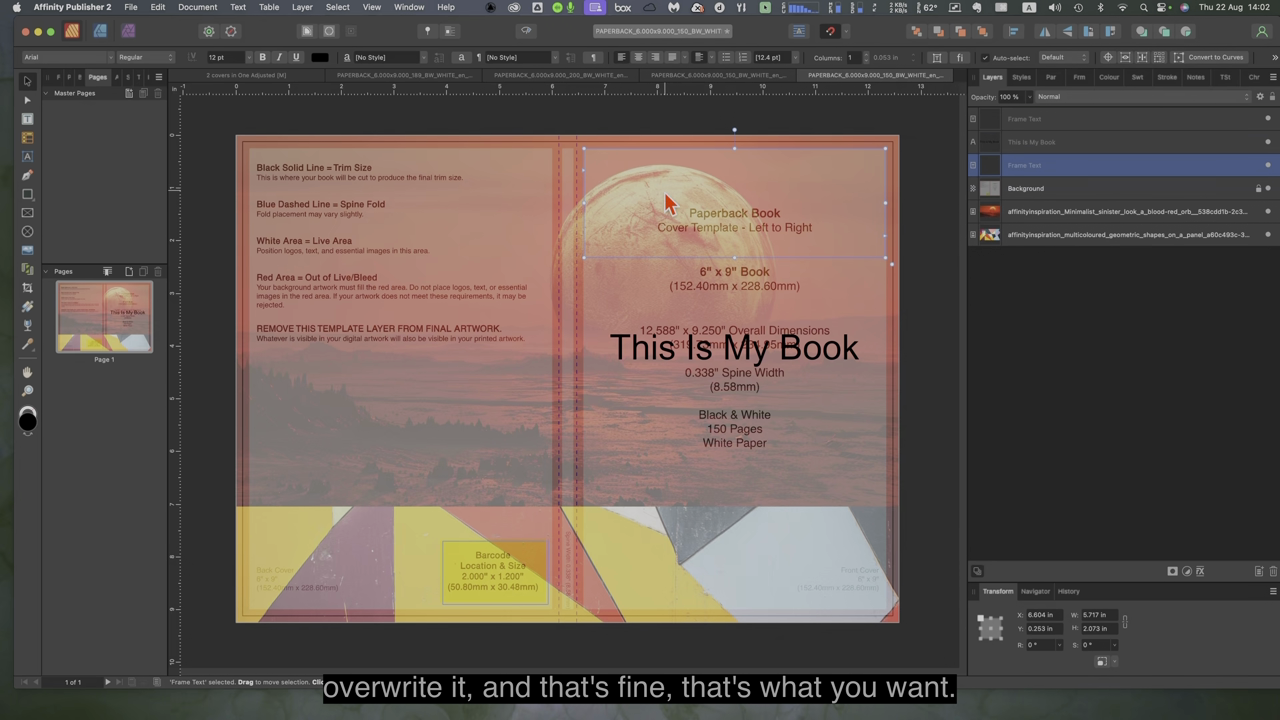
Draw a blurb text frame on the upper back cover, widened to 5.722 x 3.838 in
{"action": "left_click", "coordinate": [27, 118]}
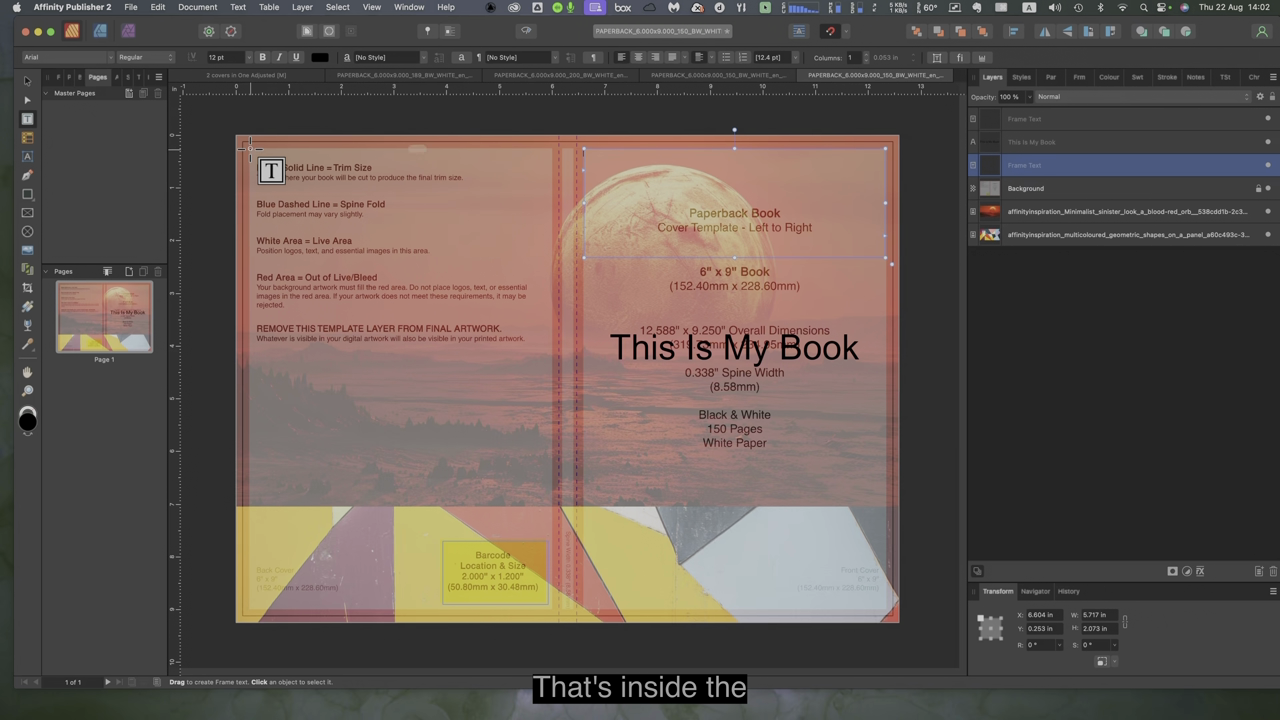
{"action": "left_click_drag", "start_coordinate": [249, 148], "coordinate": [551, 352]}
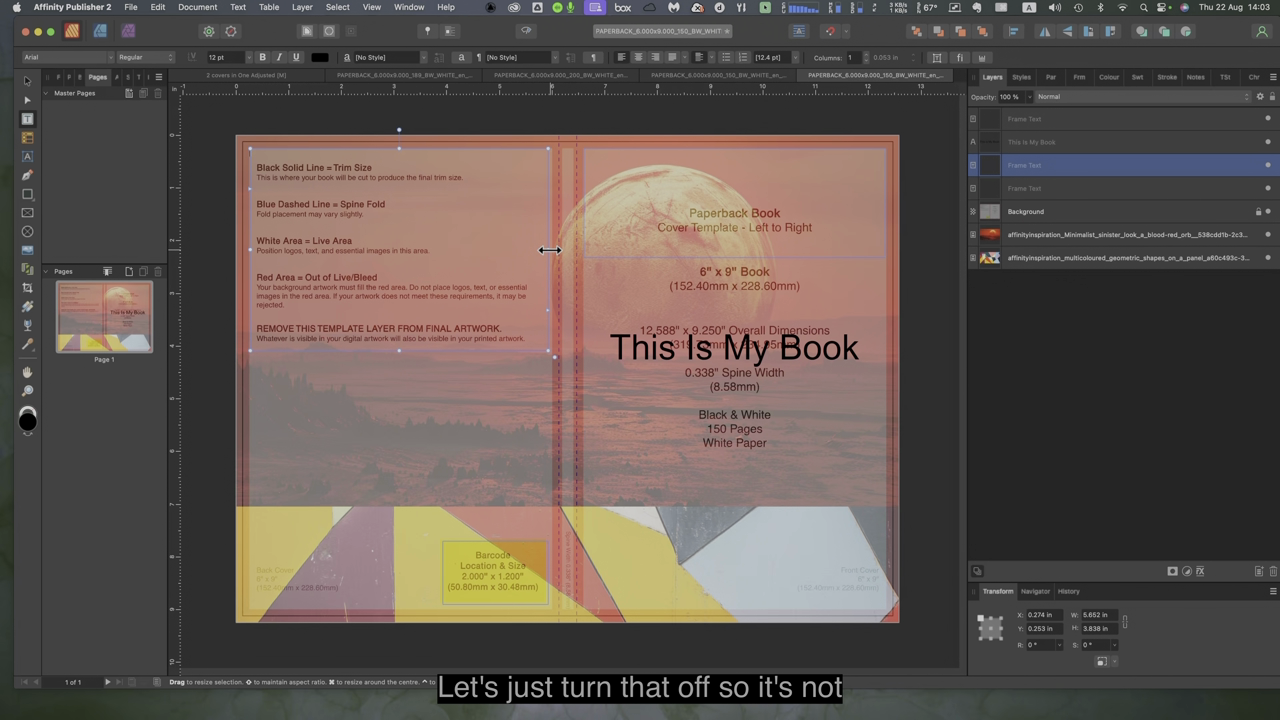
{"action": "left_click_drag", "start_coordinate": [553, 250], "coordinate": [552, 250]}
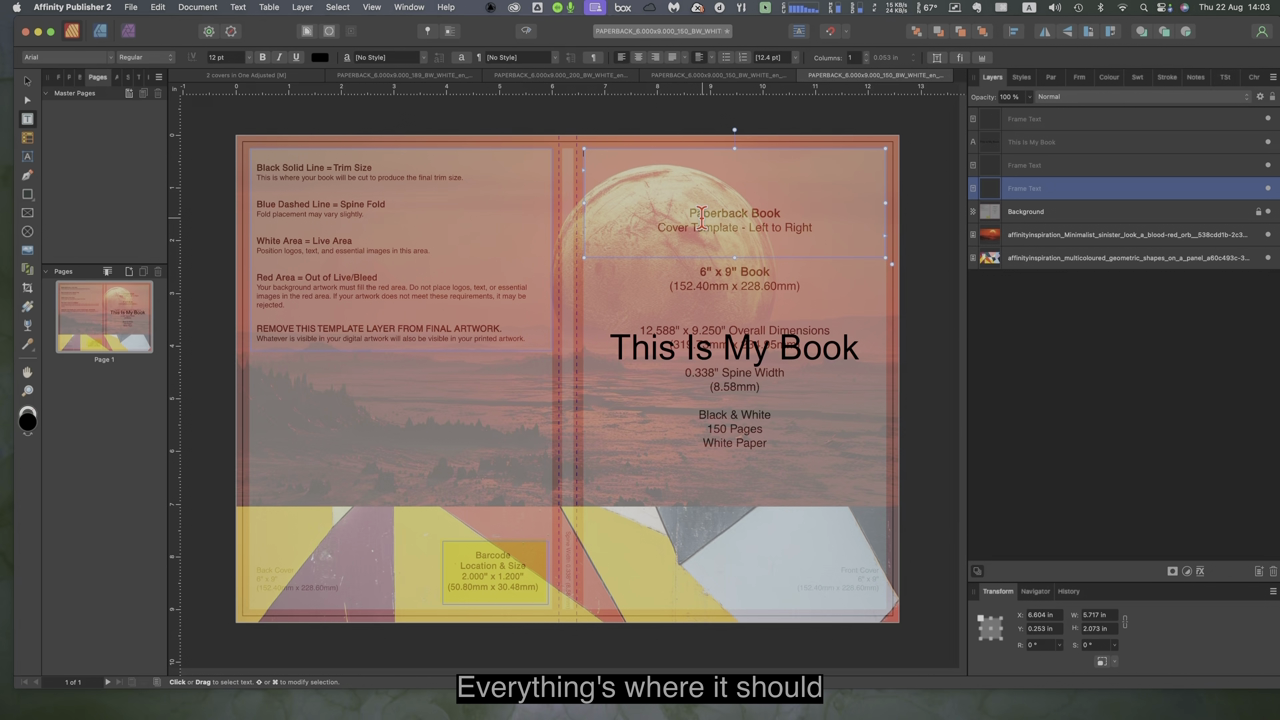
{"action": "left_click", "coordinate": [725, 353]}
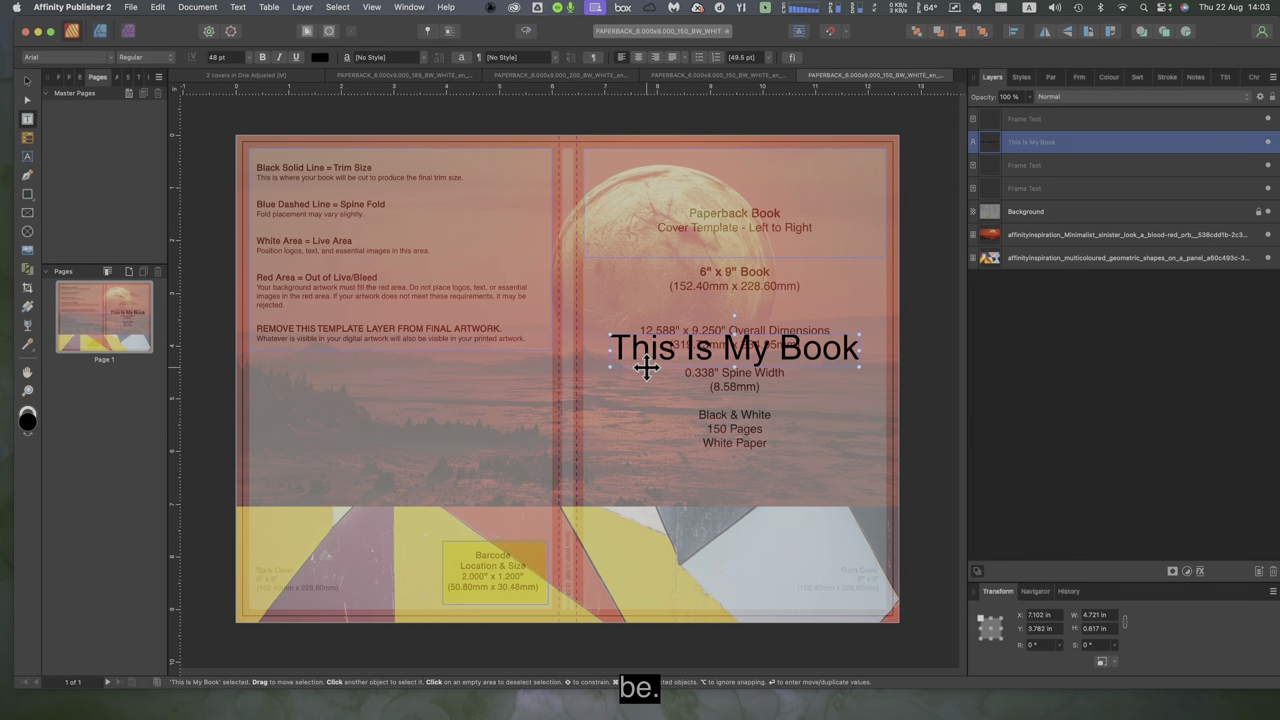
{"action": "left_click", "coordinate": [27, 158]}
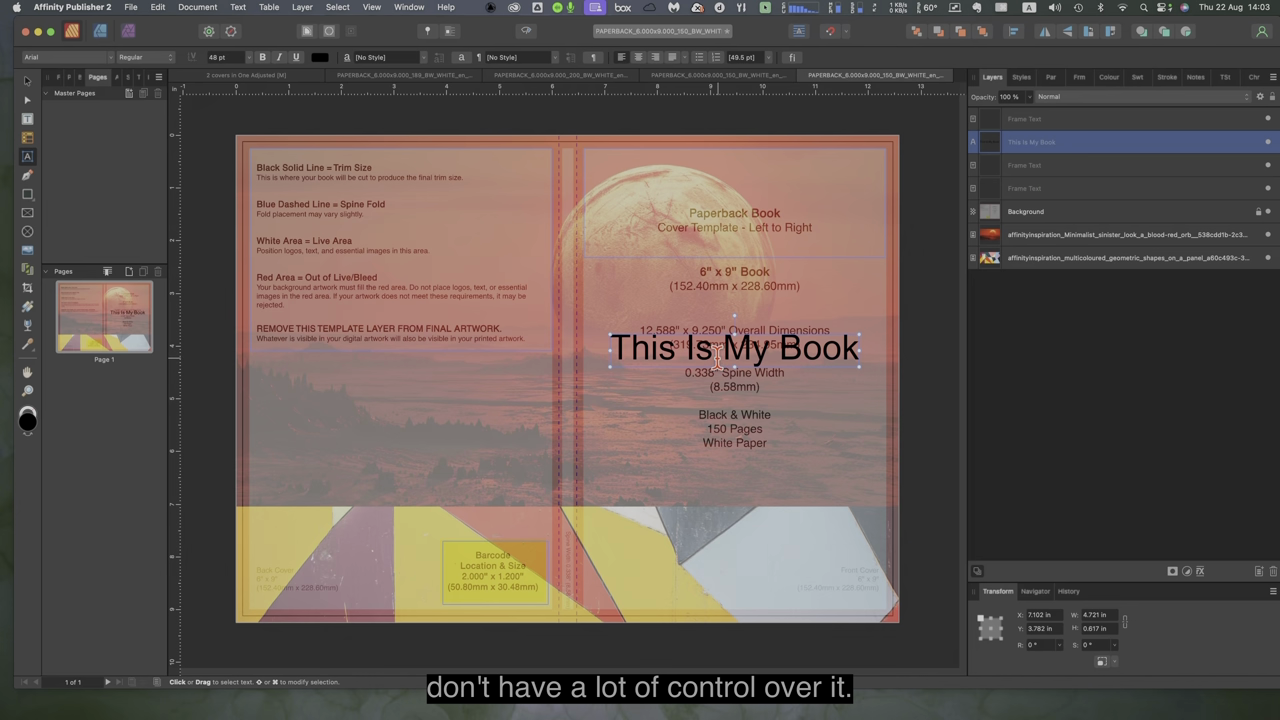
{"action": "left_click", "coordinate": [664, 188]}
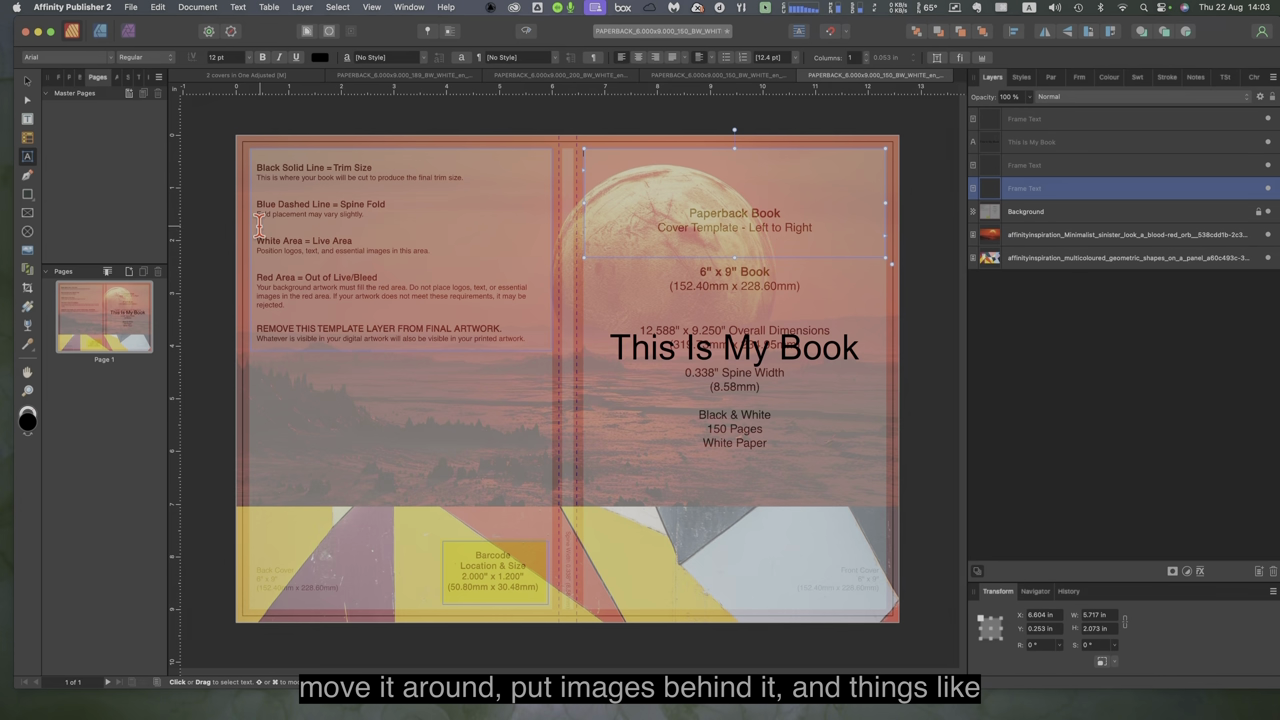
Draw a rectangular picture frame over the back cover, stretching its right edge to the fold
{"action": "left_click", "coordinate": [27, 216]}
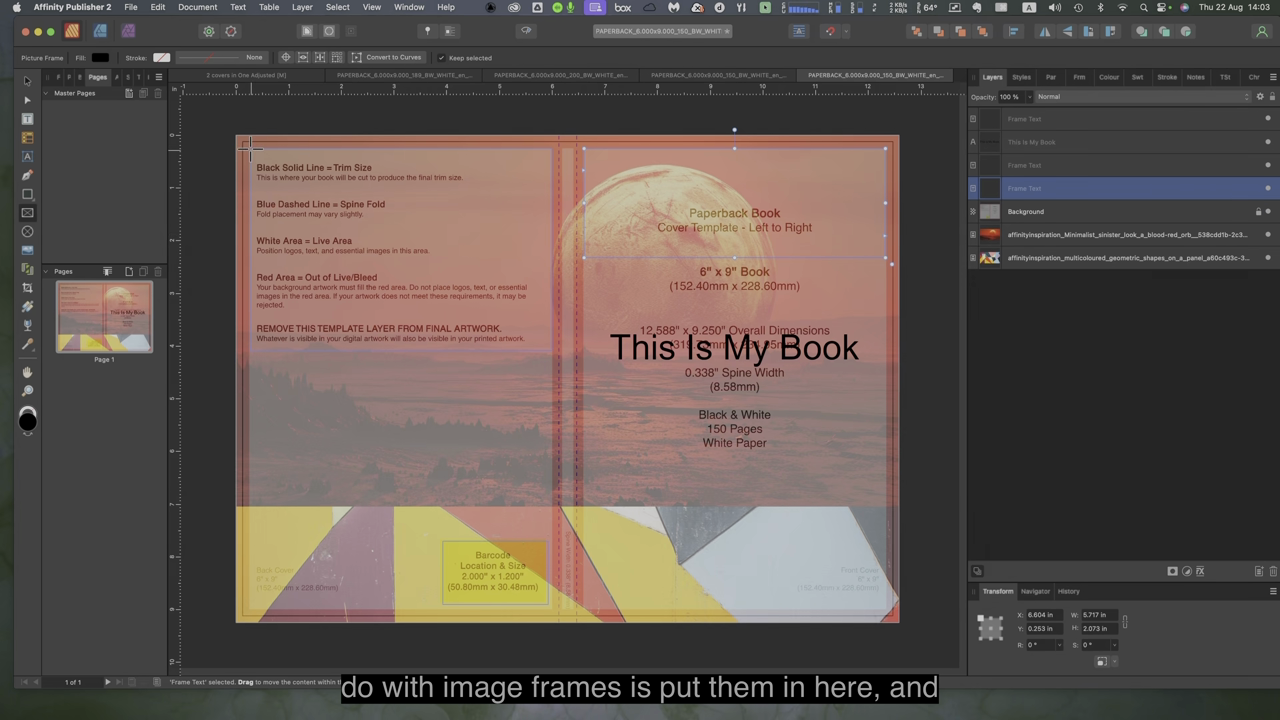
{"action": "left_click_drag", "start_coordinate": [236, 132], "coordinate": [554, 620]}
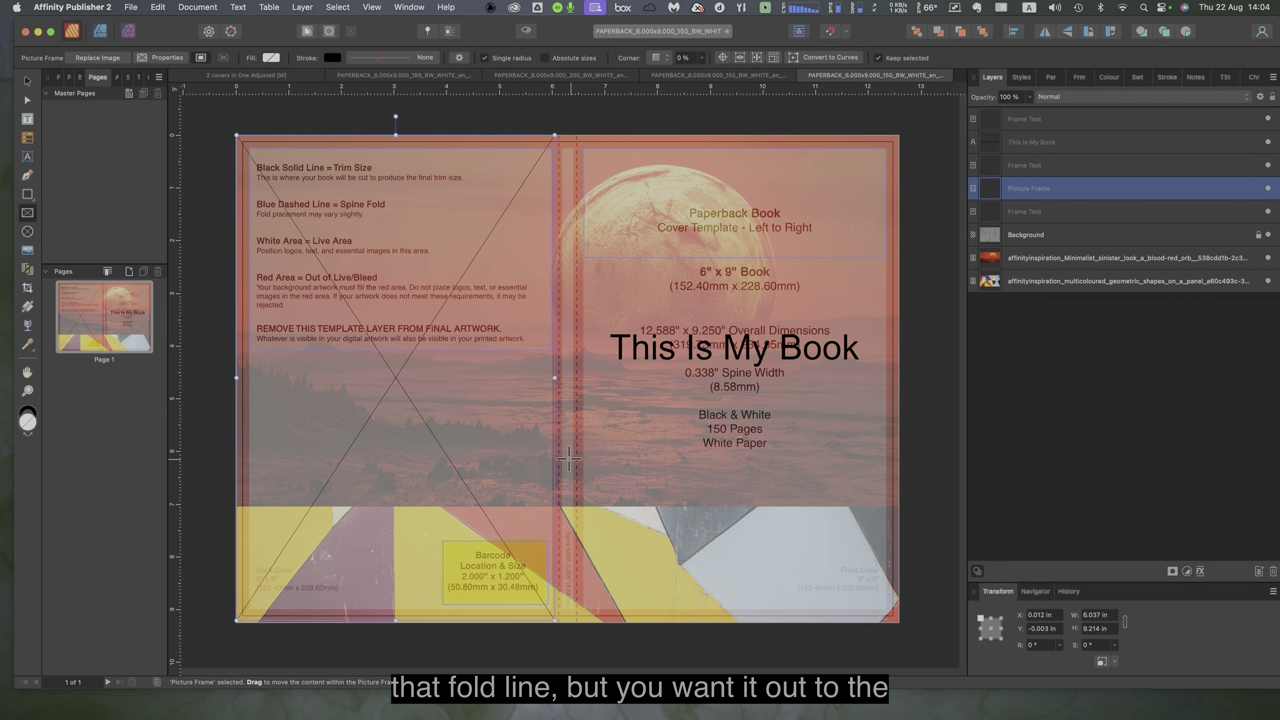
{"action": "left_click_drag", "start_coordinate": [554, 378], "coordinate": [557, 378]}
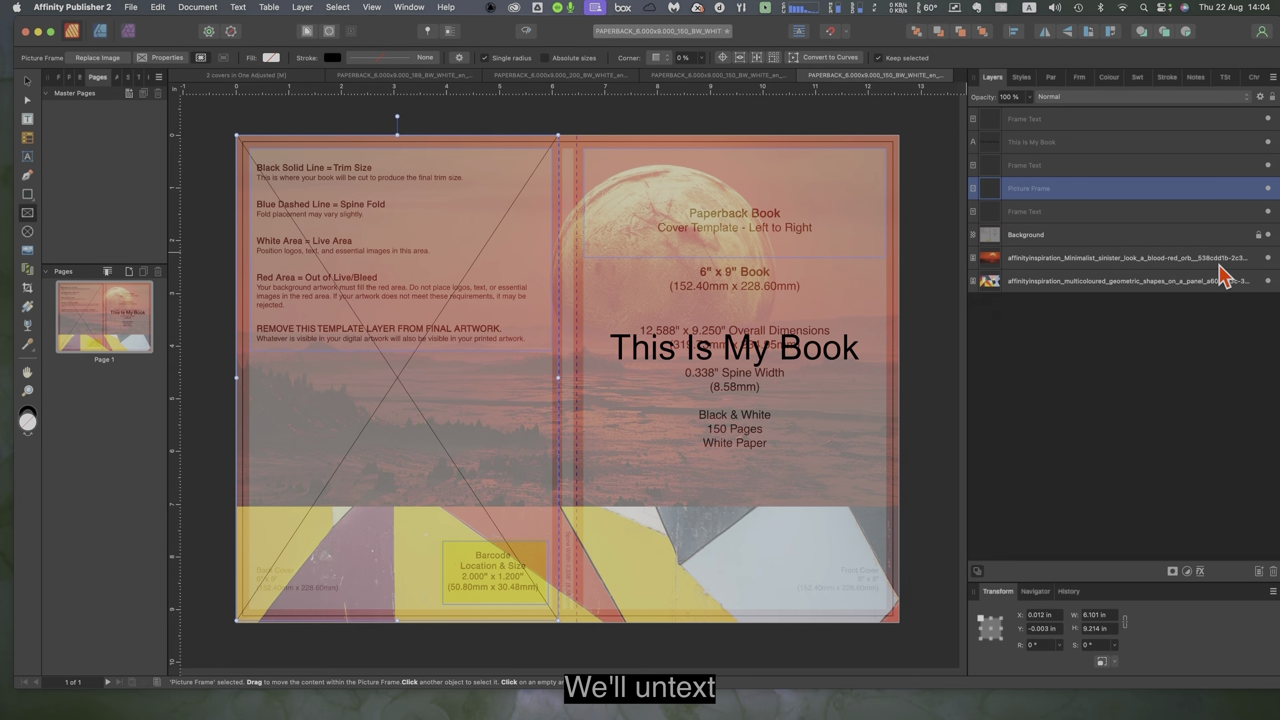
Hide the red orb and geometric shapes image layers
{"action": "left_click", "coordinate": [1262, 258]}
{"action": "left_click", "coordinate": [1268, 258]}
{"action": "left_click", "coordinate": [1268, 281]}
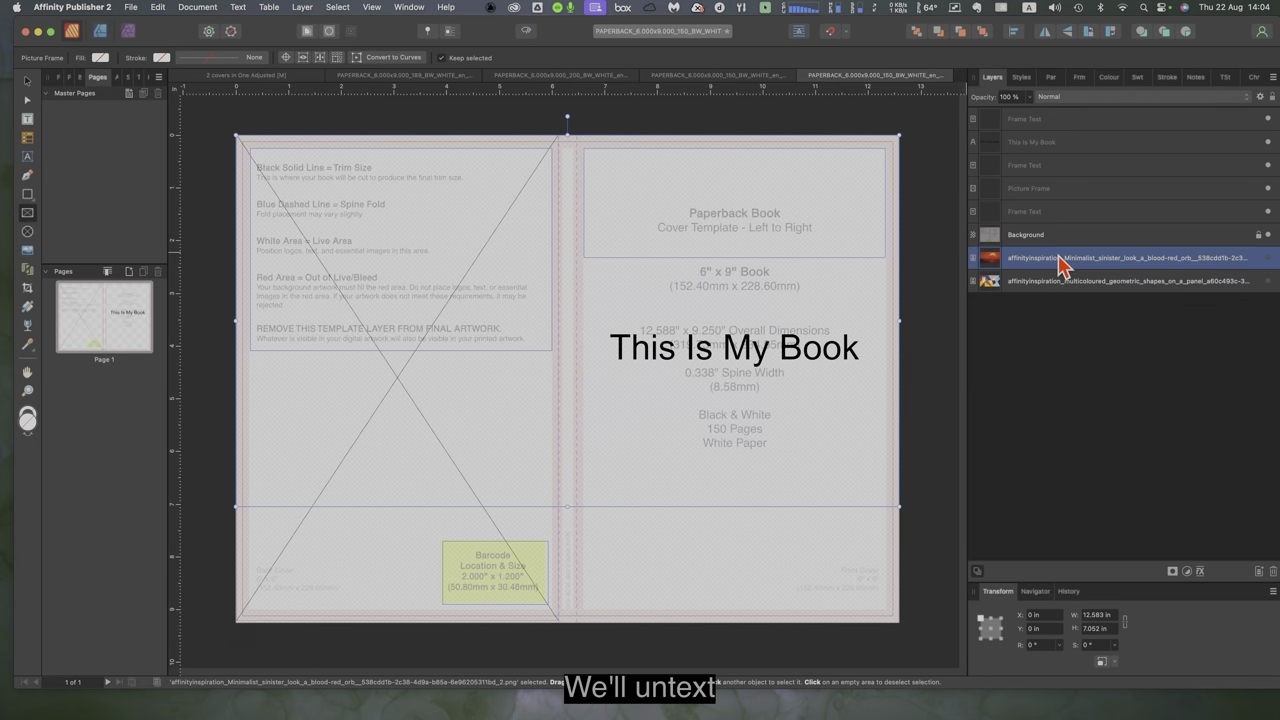
Copy the red orb image, paste and nest it inside the back-cover picture frame, and make it visible
{"action": "left_click", "coordinate": [155, 8]}
{"action": "left_click", "coordinate": [166, 74]}
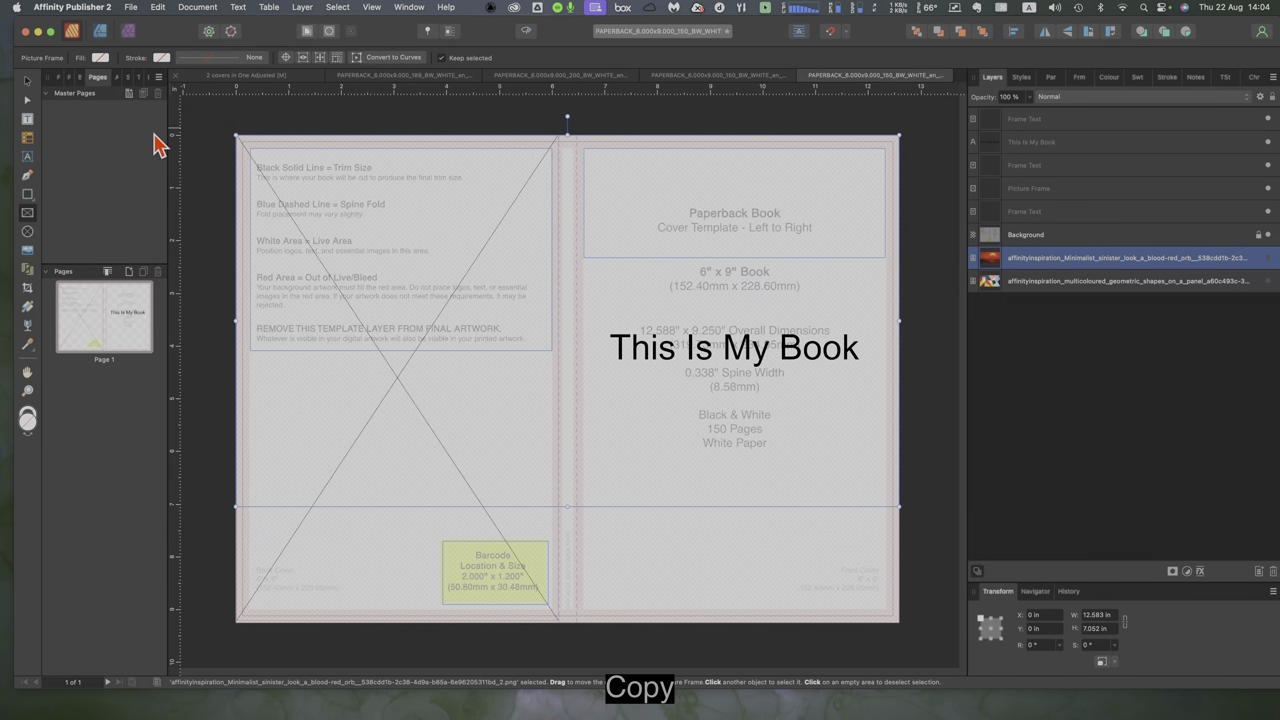
{"action": "left_click", "coordinate": [27, 80]}
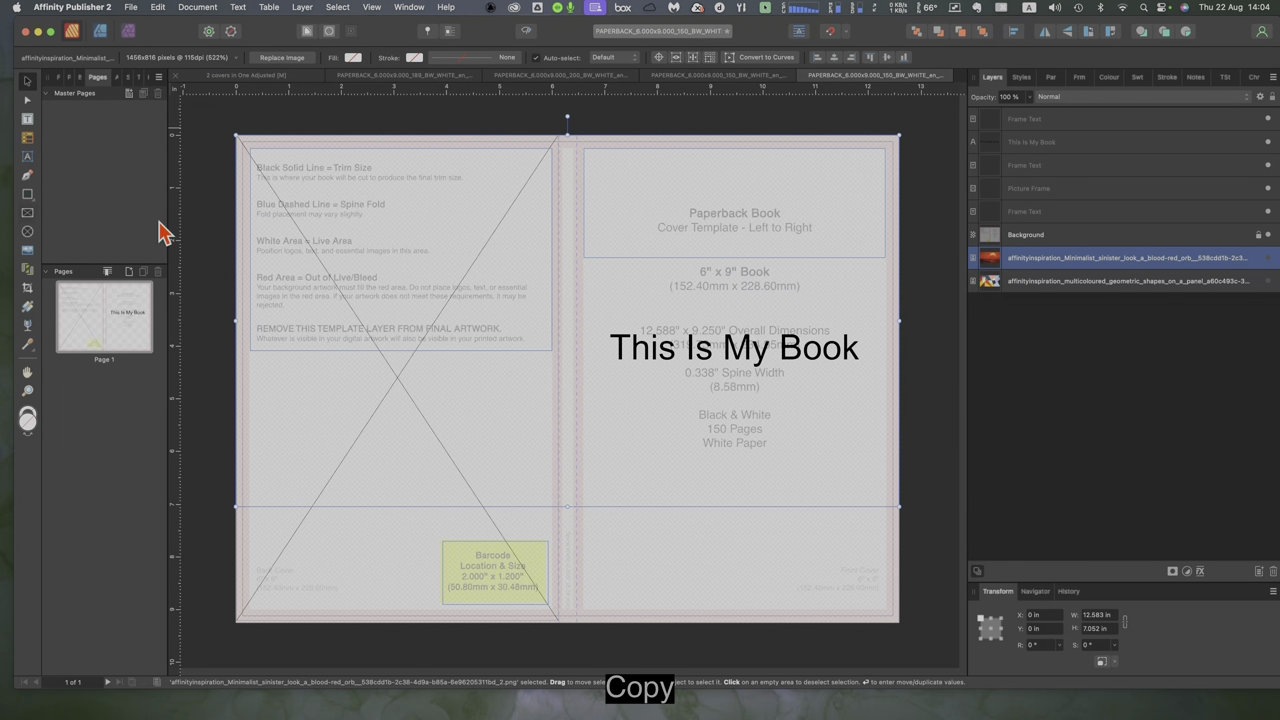
{"action": "left_click", "coordinate": [397, 388]}
{"action": "right_click", "coordinate": [397, 388]}
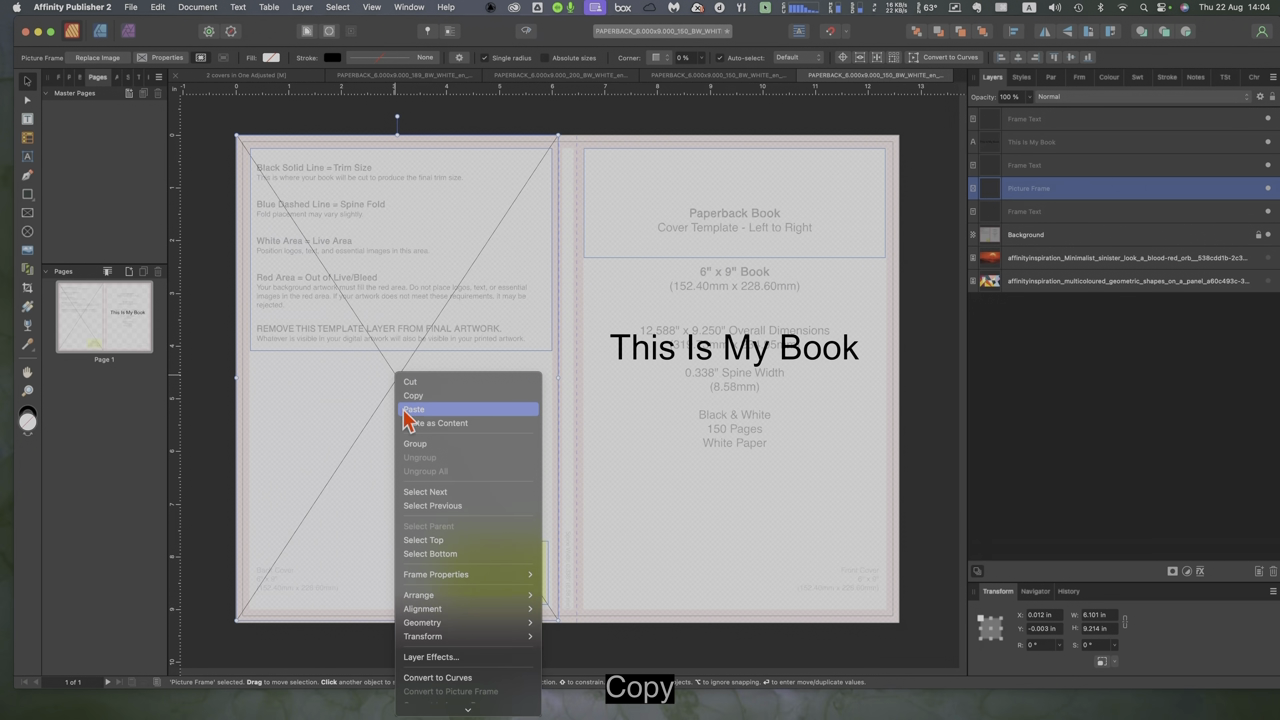
{"action": "left_click", "coordinate": [408, 410]}
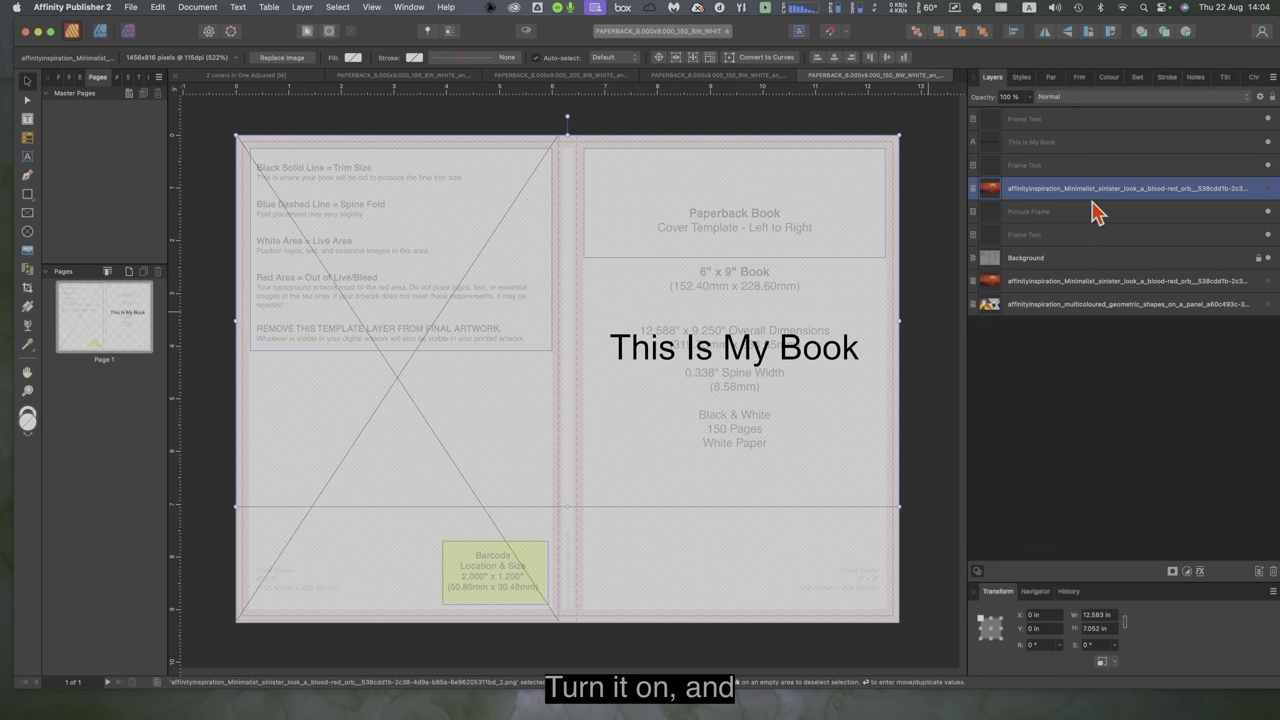
{"action": "left_click_drag", "start_coordinate": [1094, 191], "coordinate": [1103, 222]}
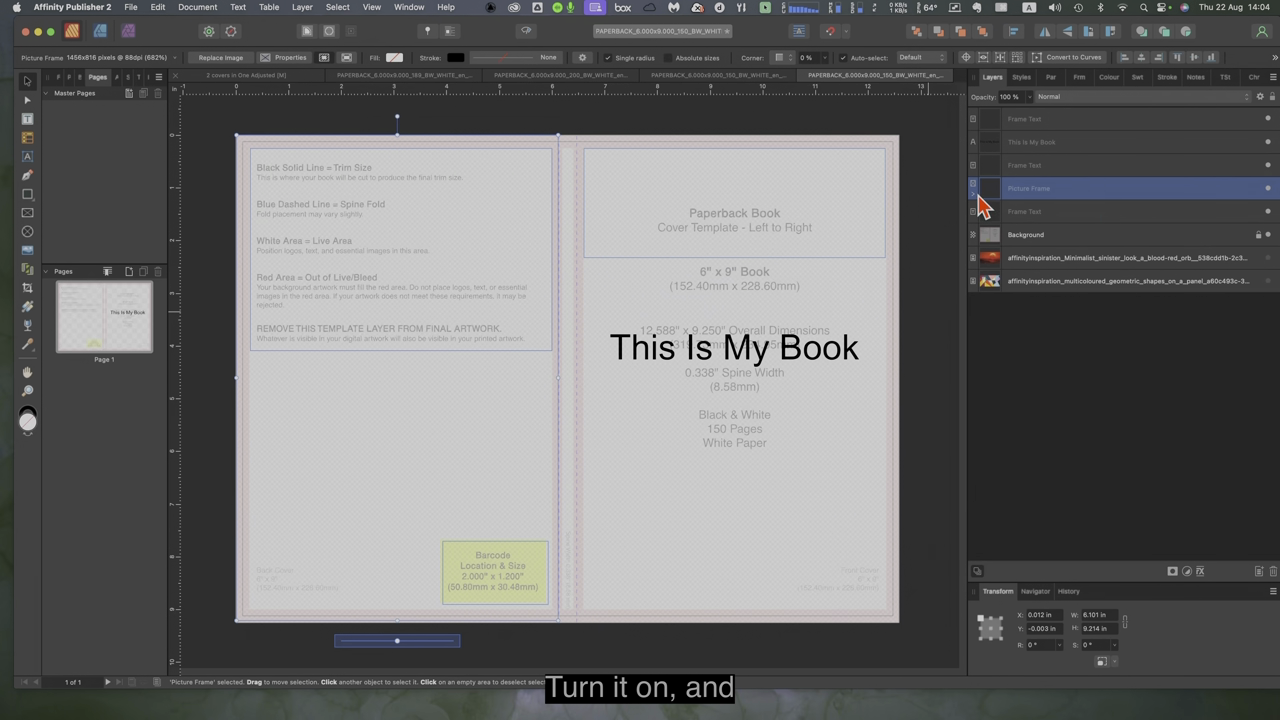
{"action": "left_click", "coordinate": [974, 197]}
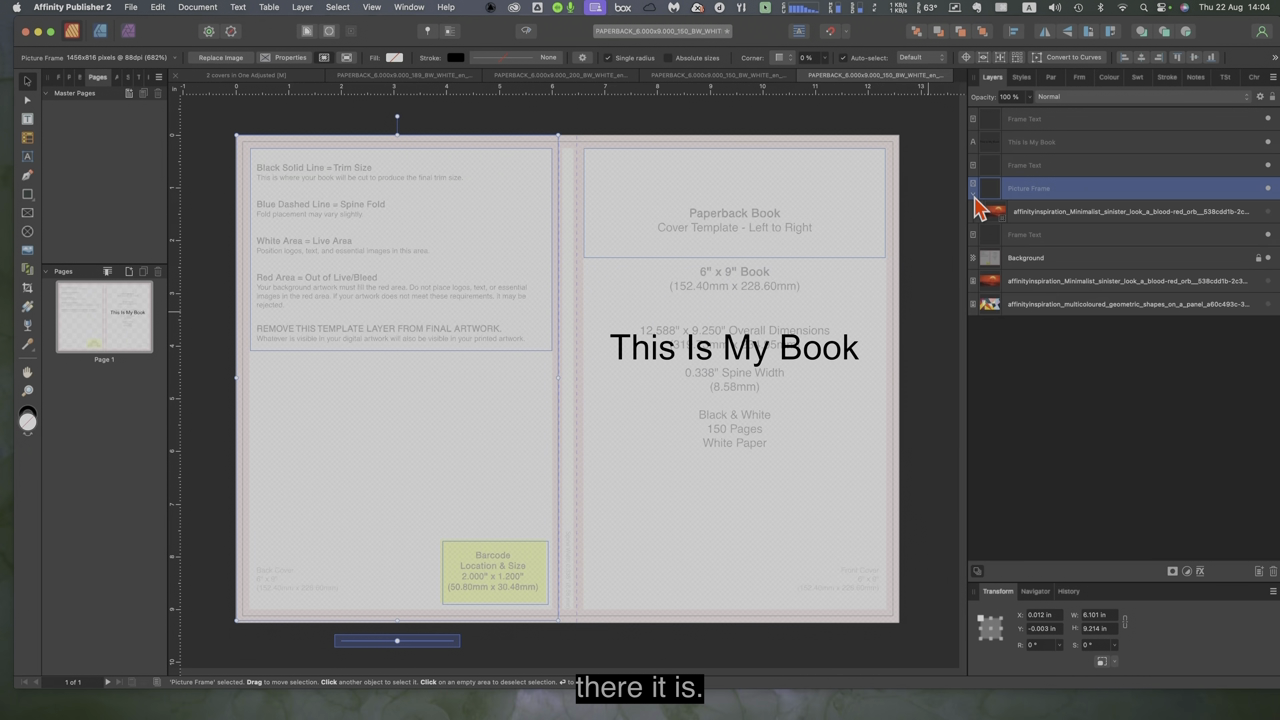
{"action": "left_click", "coordinate": [1266, 213]}
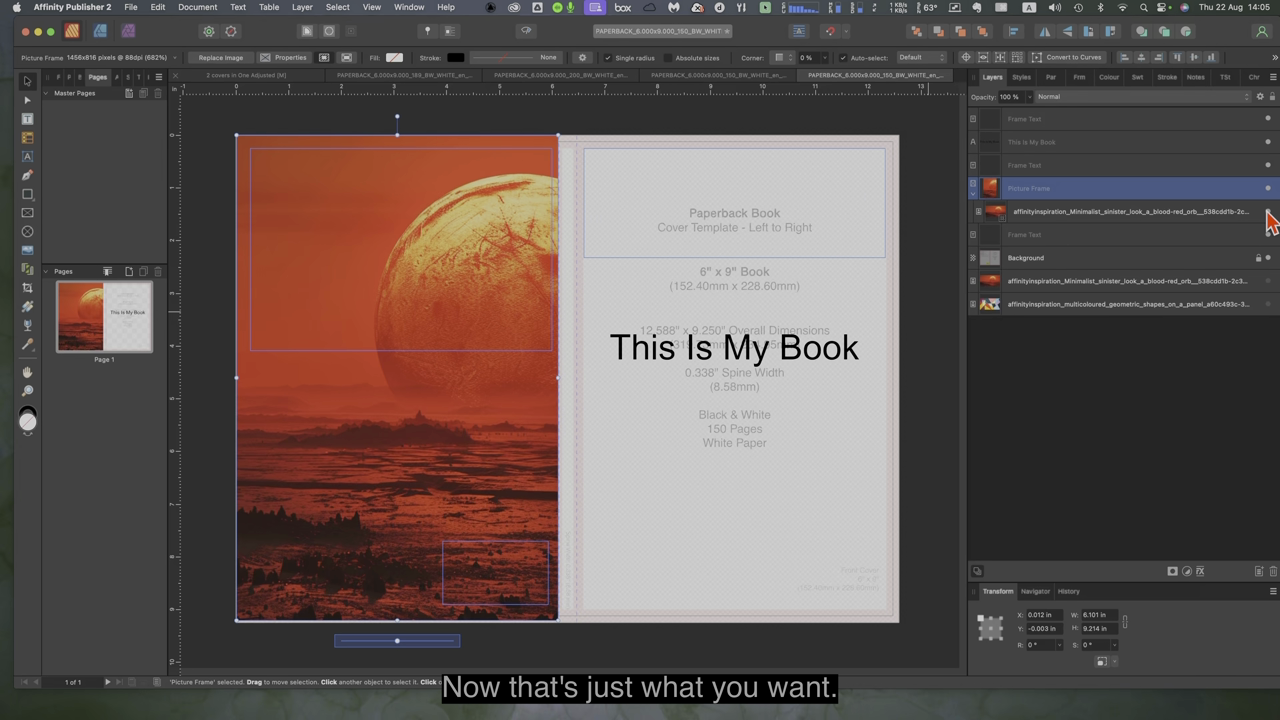
Draw a second picture frame across the lower back cover
{"action": "left_click", "coordinate": [1088, 312]}
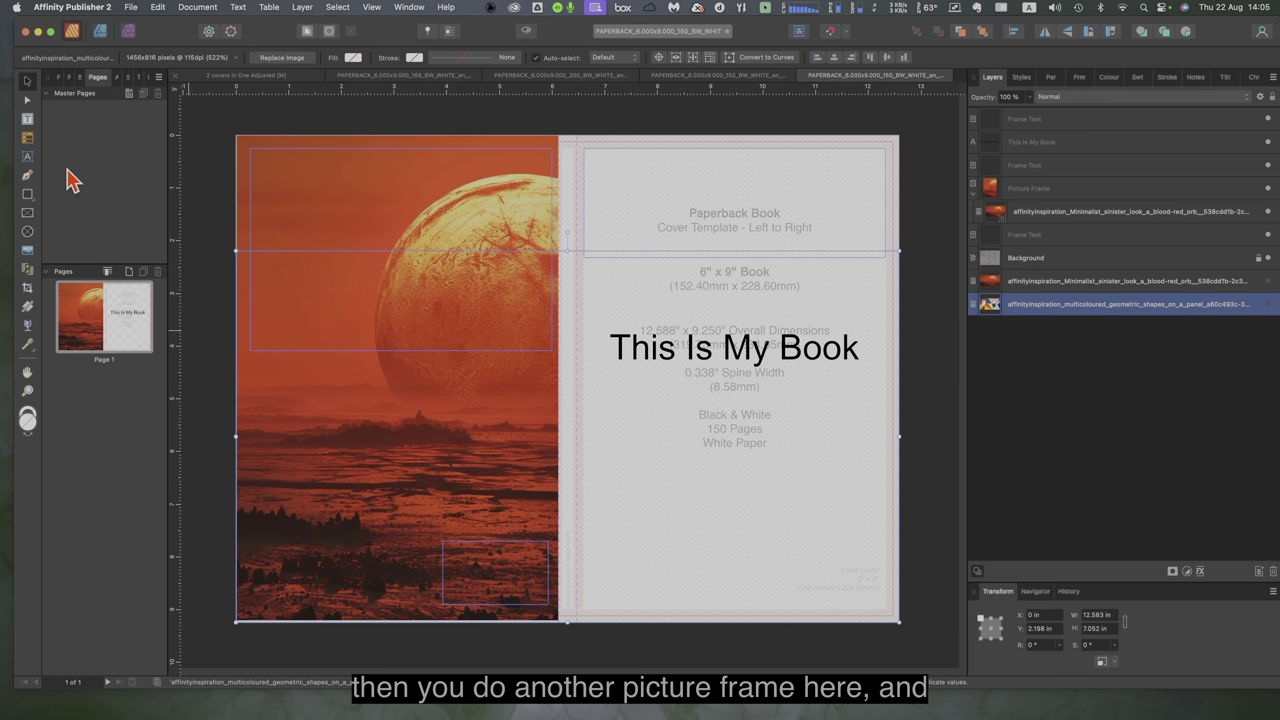
{"action": "left_click", "coordinate": [28, 213]}
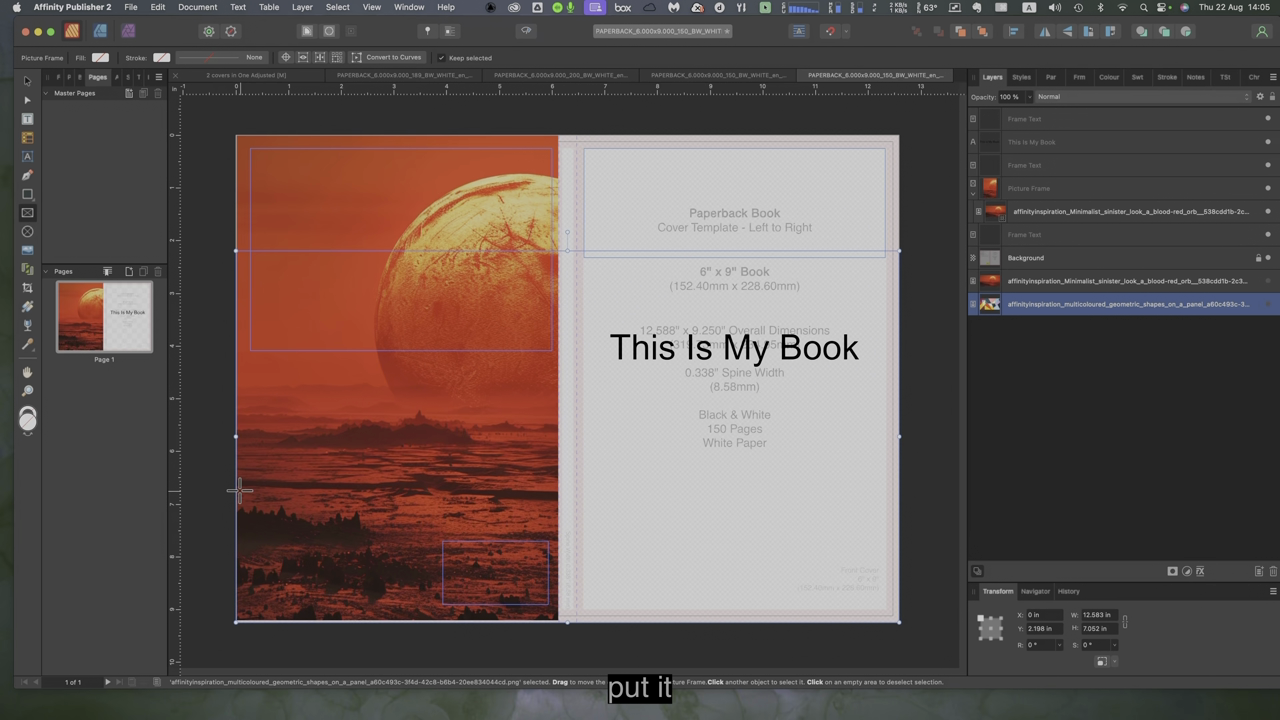
{"action": "left_click_drag", "start_coordinate": [240, 490], "coordinate": [556, 607]}
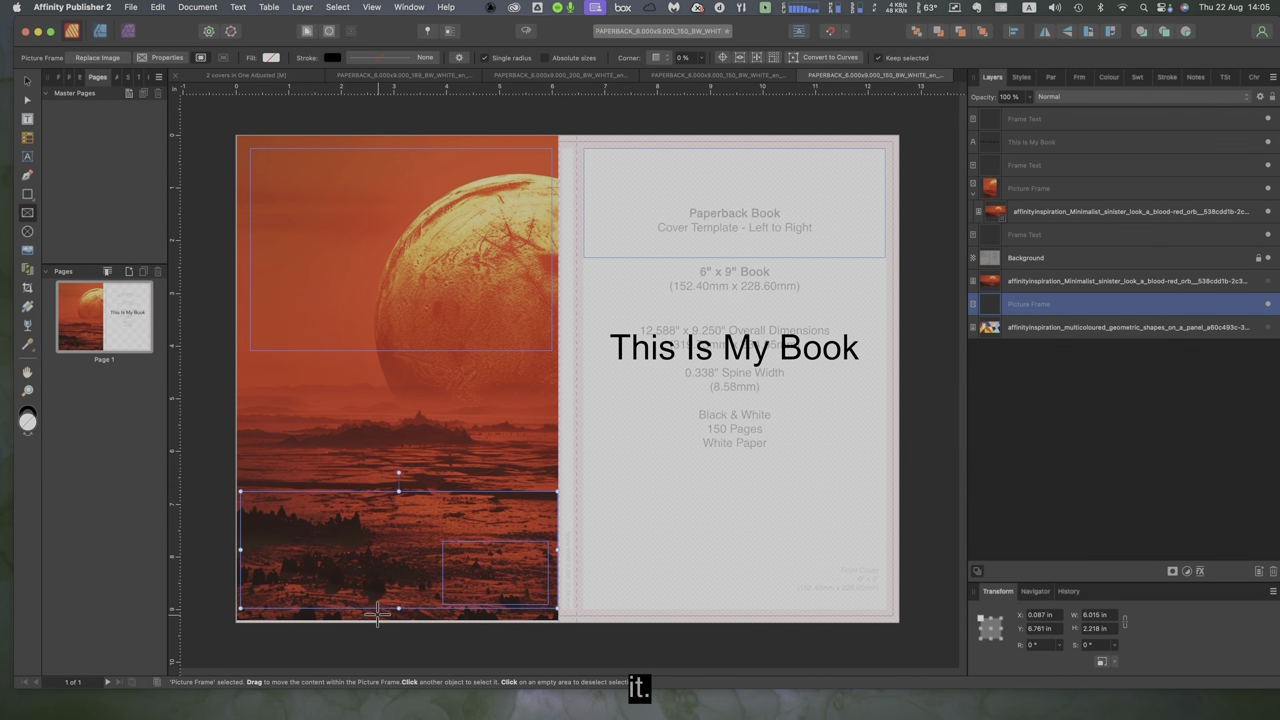
Extend the orb frame and the lower frame out to the left edge and down to the bleed
{"action": "left_click", "coordinate": [378, 612]}
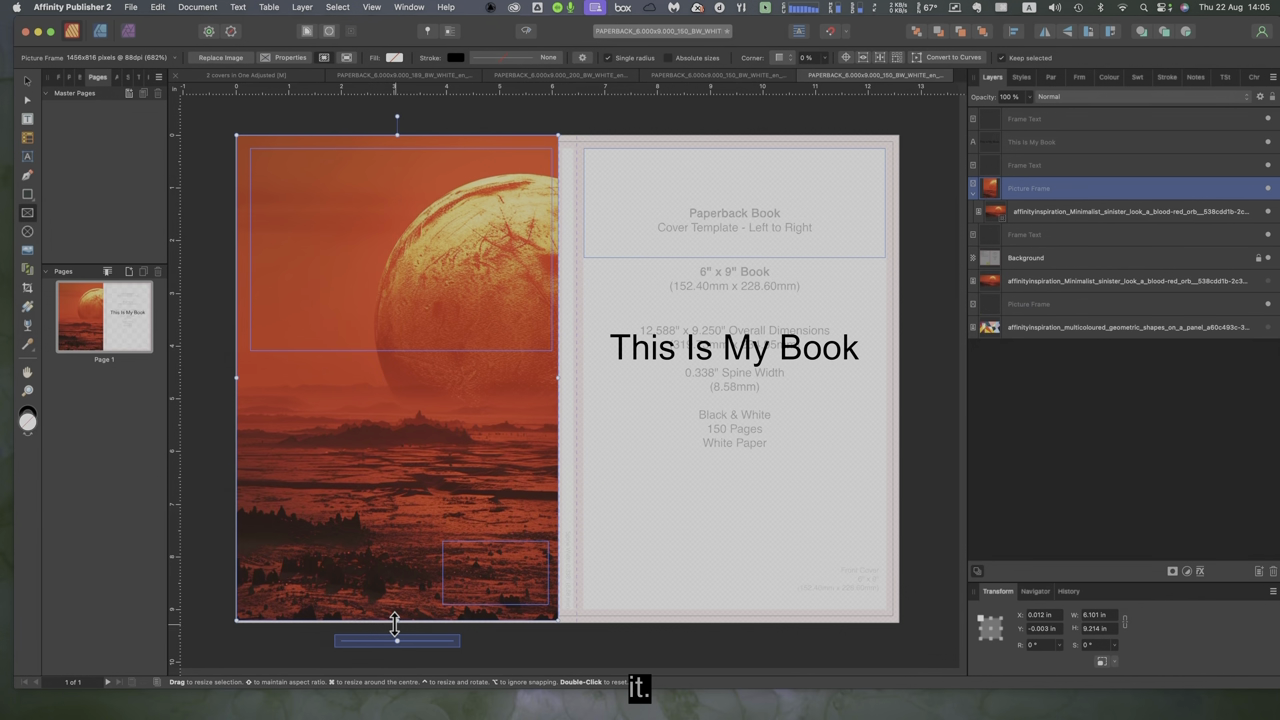
{"action": "left_click_drag", "start_coordinate": [395, 625], "coordinate": [396, 628]}
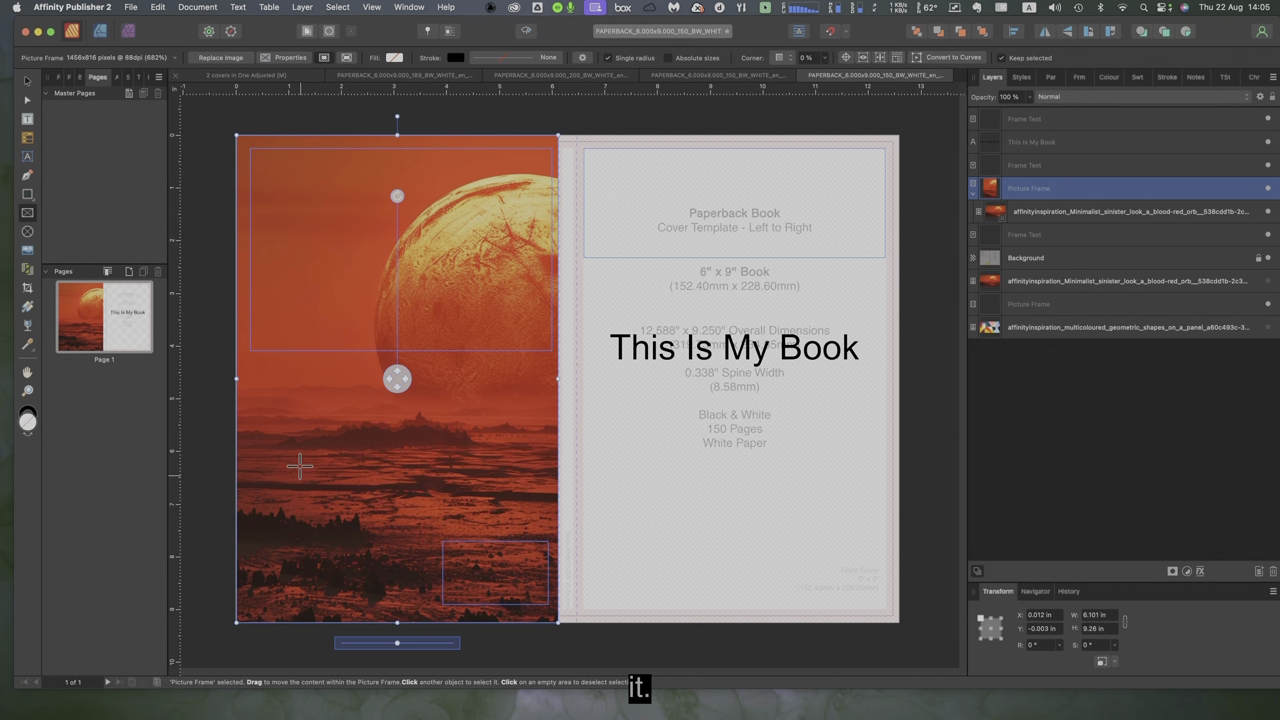
{"action": "left_click_drag", "start_coordinate": [234, 377], "coordinate": [230, 375]}
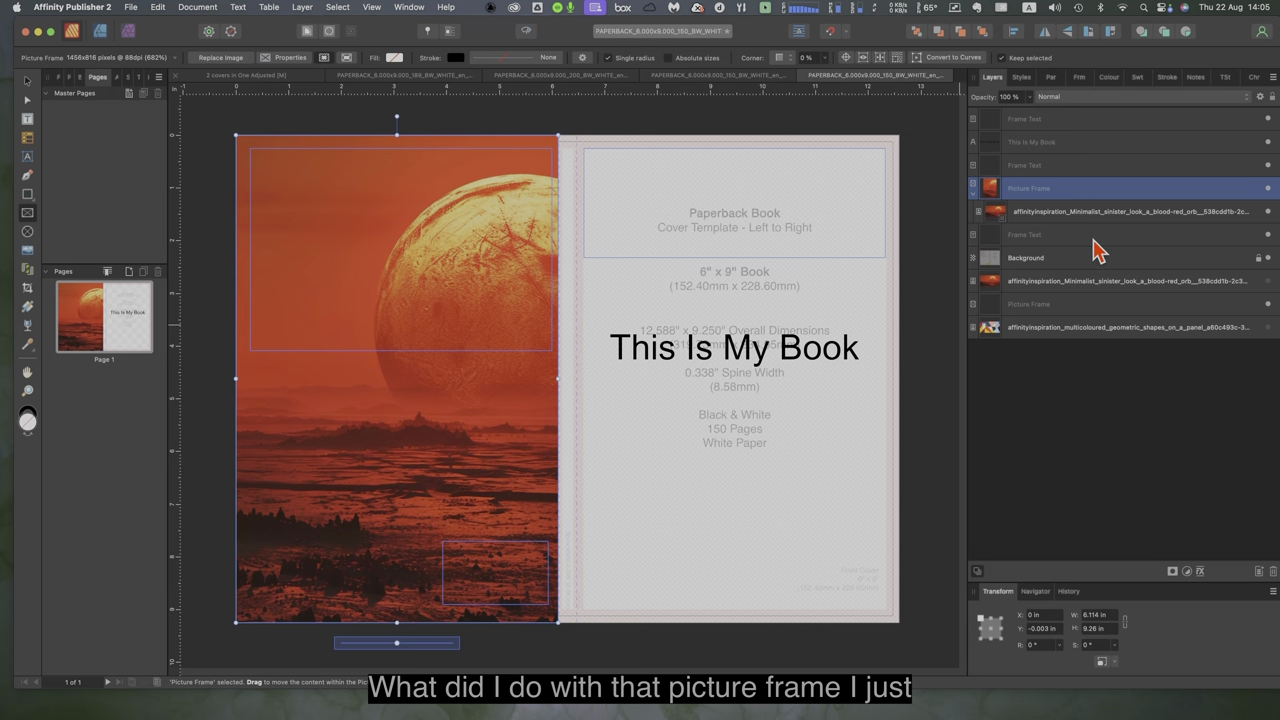
{"action": "left_click", "coordinate": [1078, 304]}
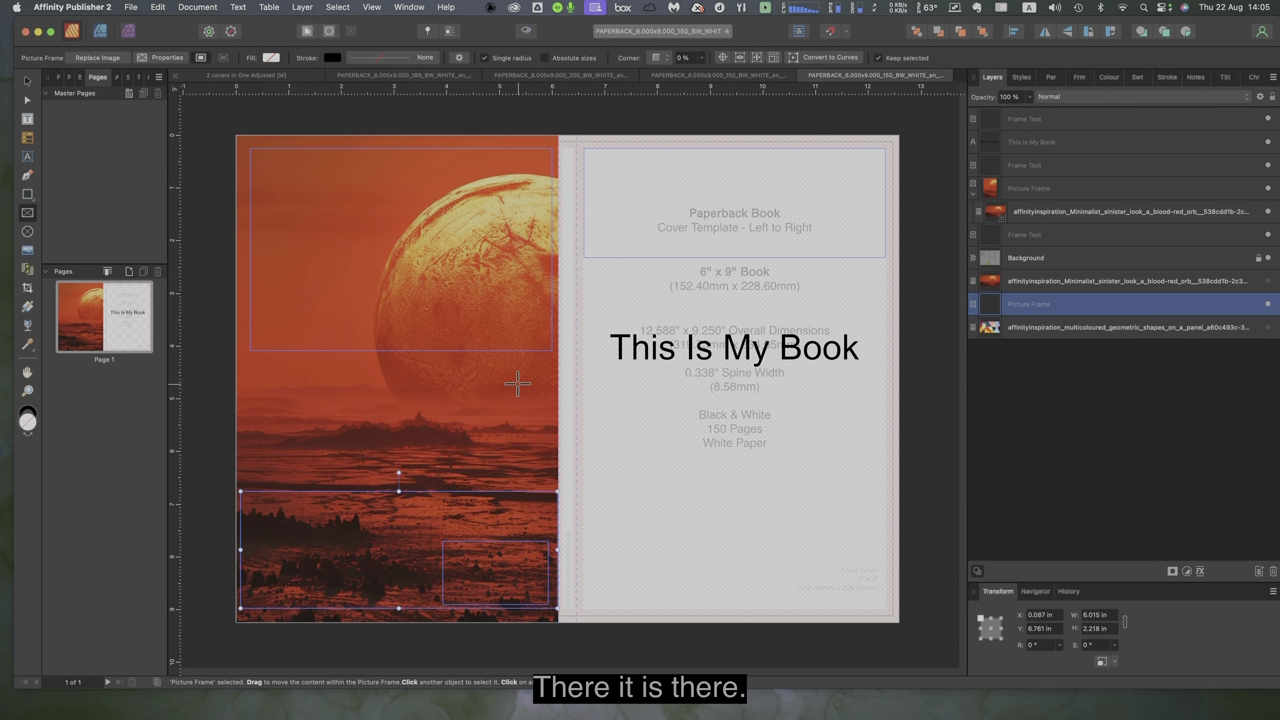
{"action": "left_click_drag", "start_coordinate": [241, 549], "coordinate": [236, 549]}
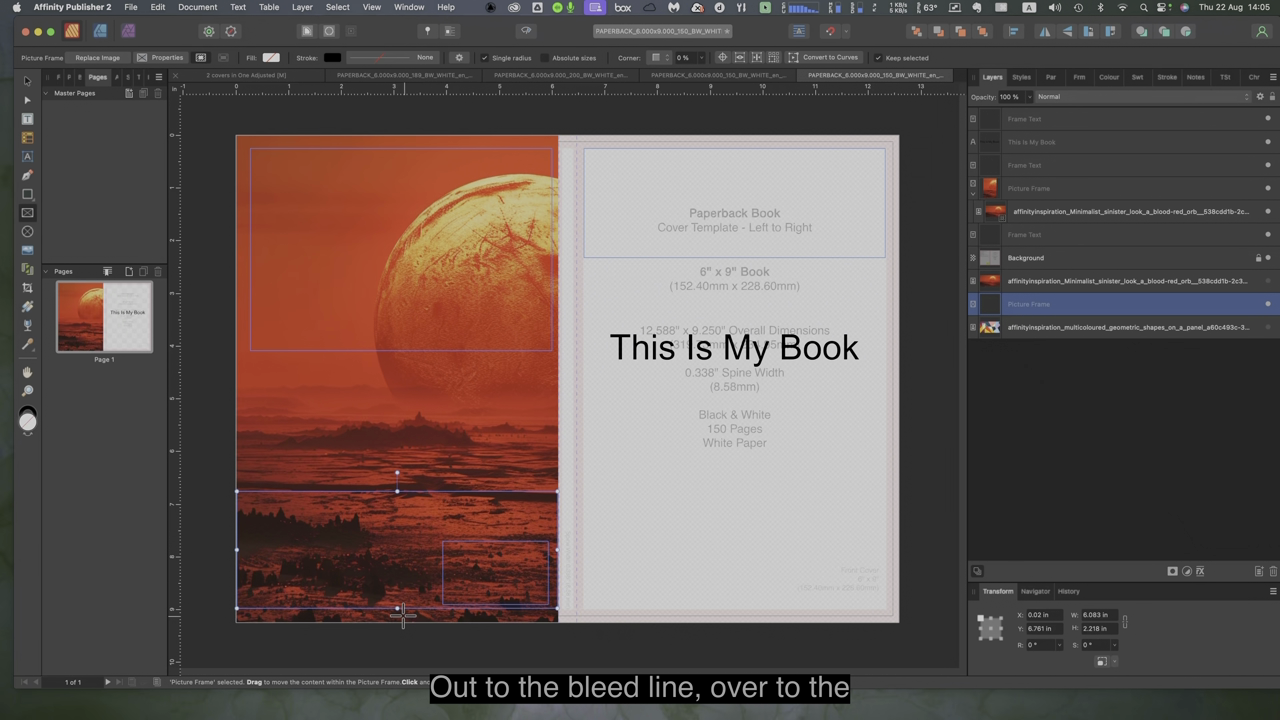
{"action": "left_click_drag", "start_coordinate": [395, 614], "coordinate": [394, 623]}
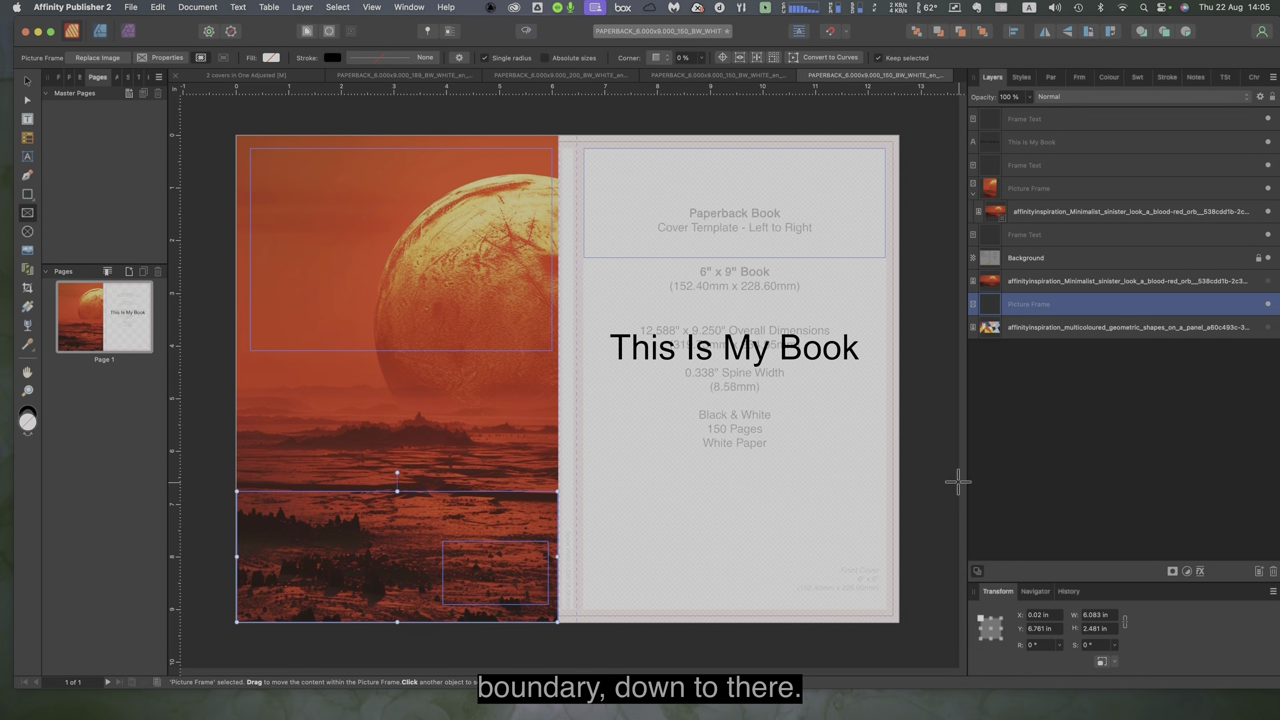
Show the geometric shapes image, nest it in the lower frame, and move that frame above the orb frame
{"action": "left_click", "coordinate": [1267, 327]}
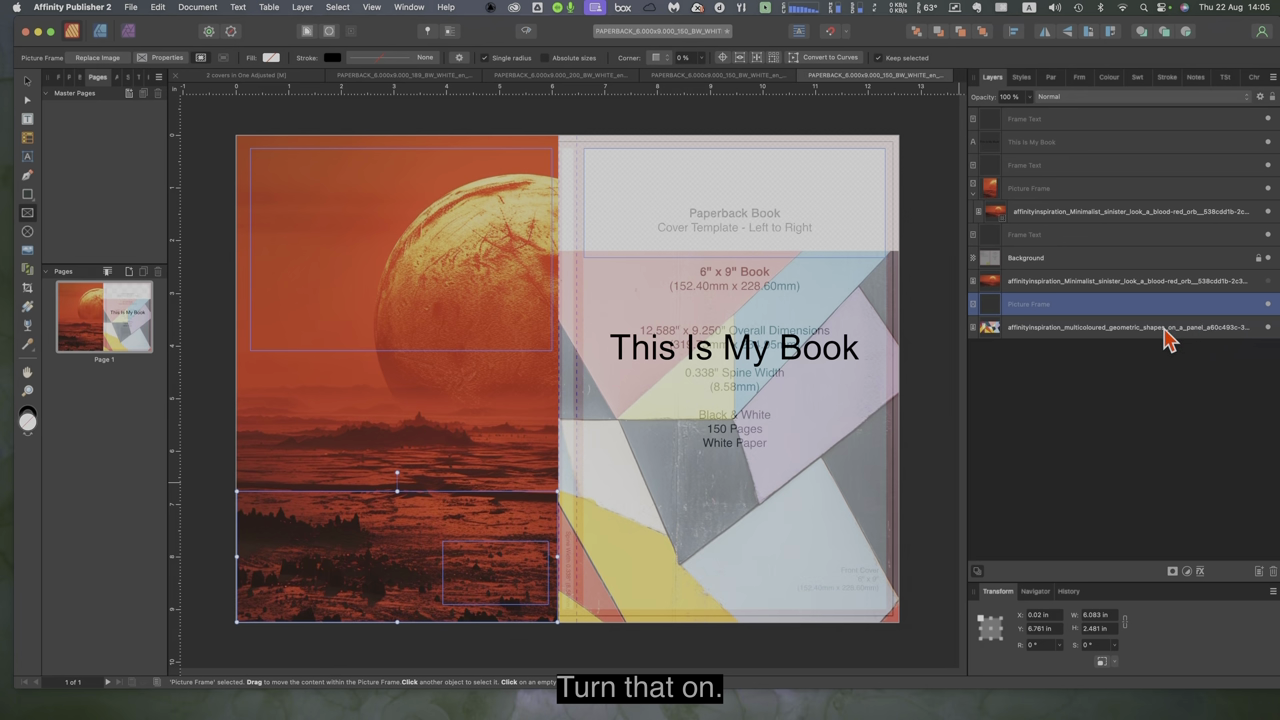
{"action": "left_click_drag", "start_coordinate": [1163, 340], "coordinate": [1163, 317]}
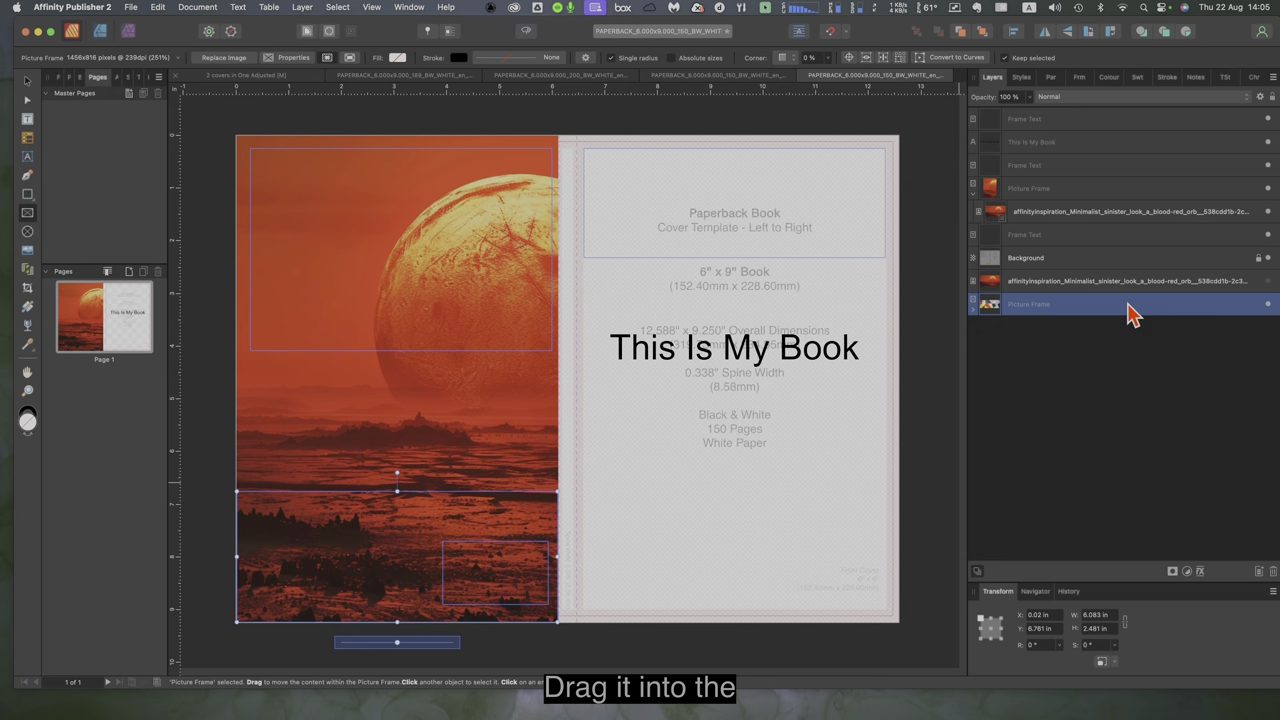
{"action": "left_click_drag", "start_coordinate": [1131, 313], "coordinate": [1127, 195]}
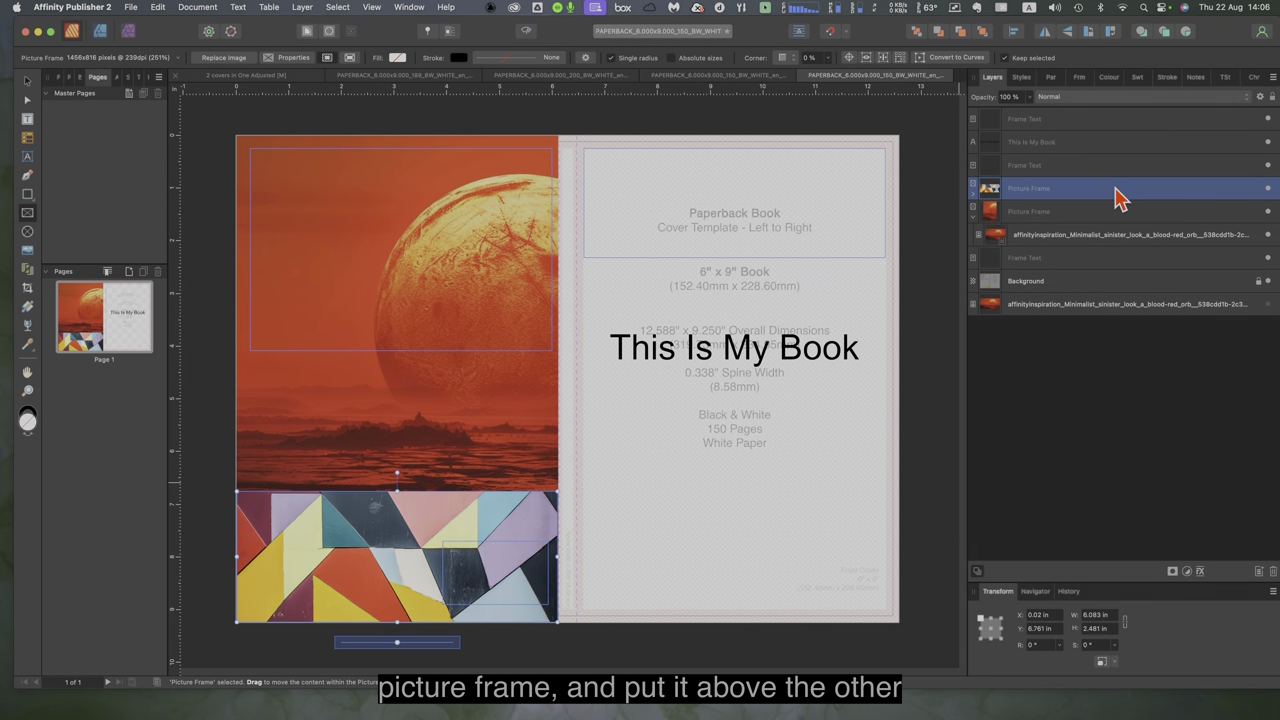
{"action": "left_click", "coordinate": [975, 220]}
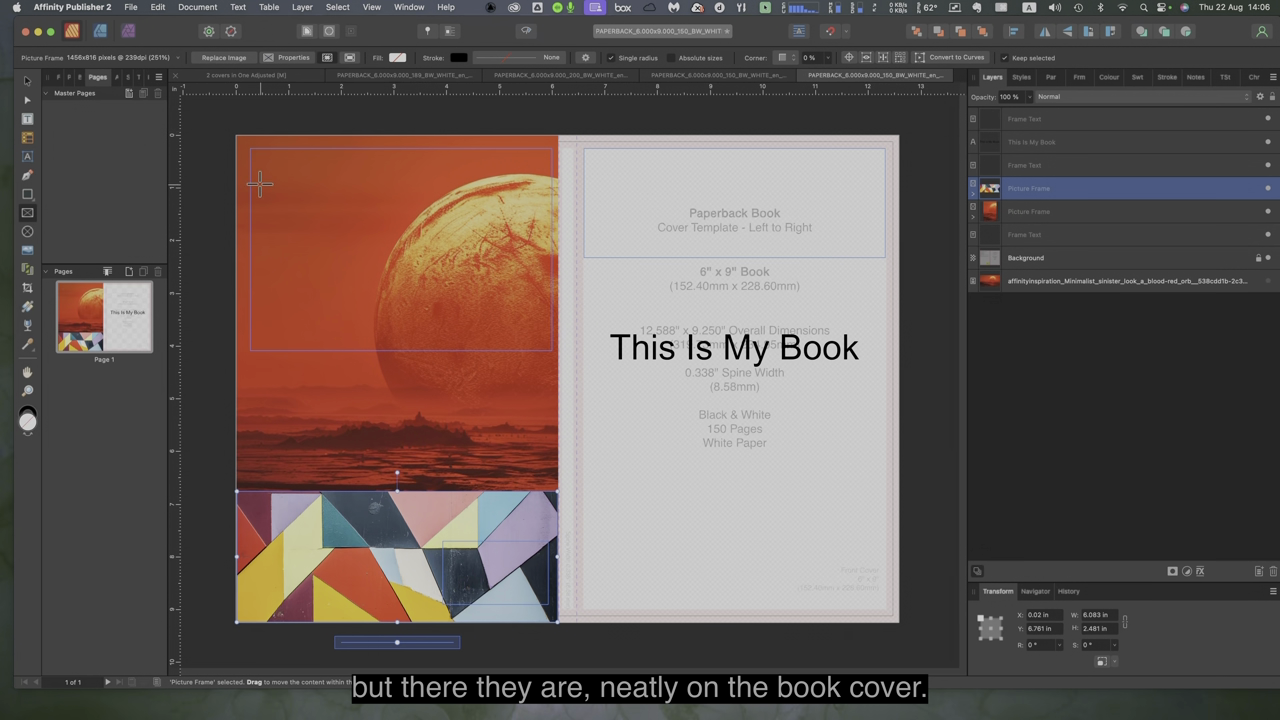
{"action": "left_click", "coordinate": [27, 80]}
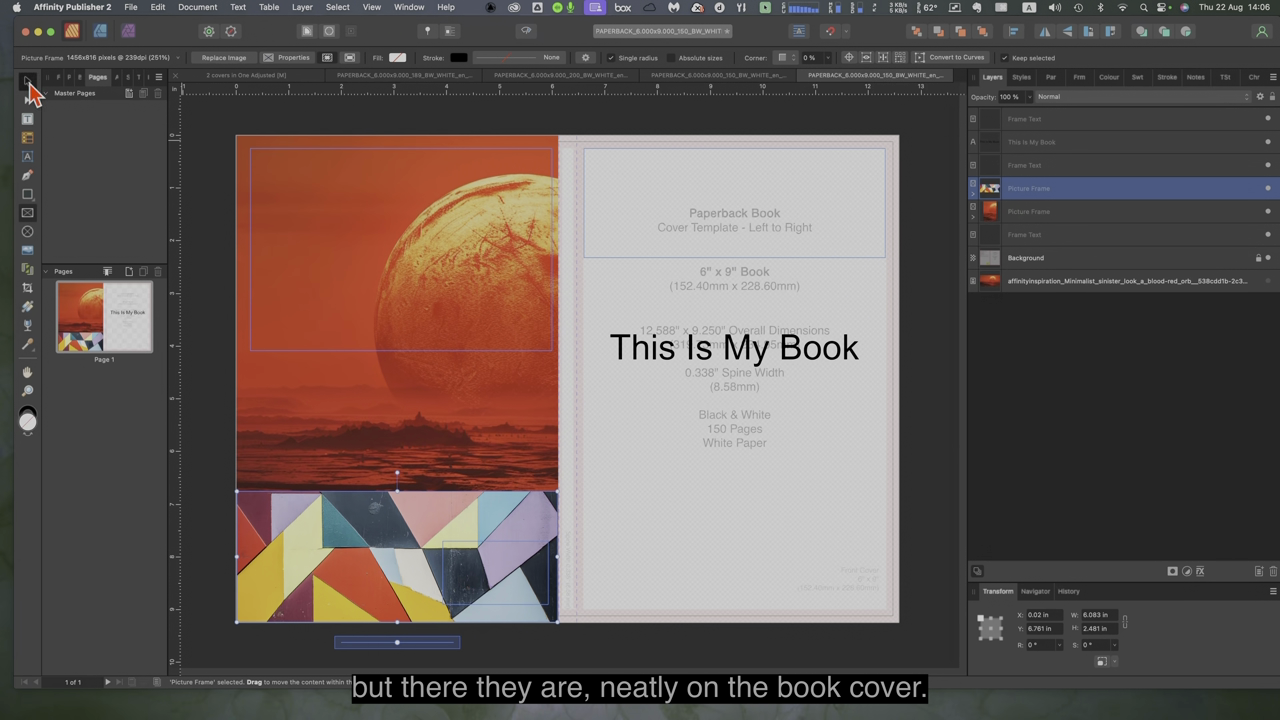
{"action": "left_click", "coordinate": [590, 130]}
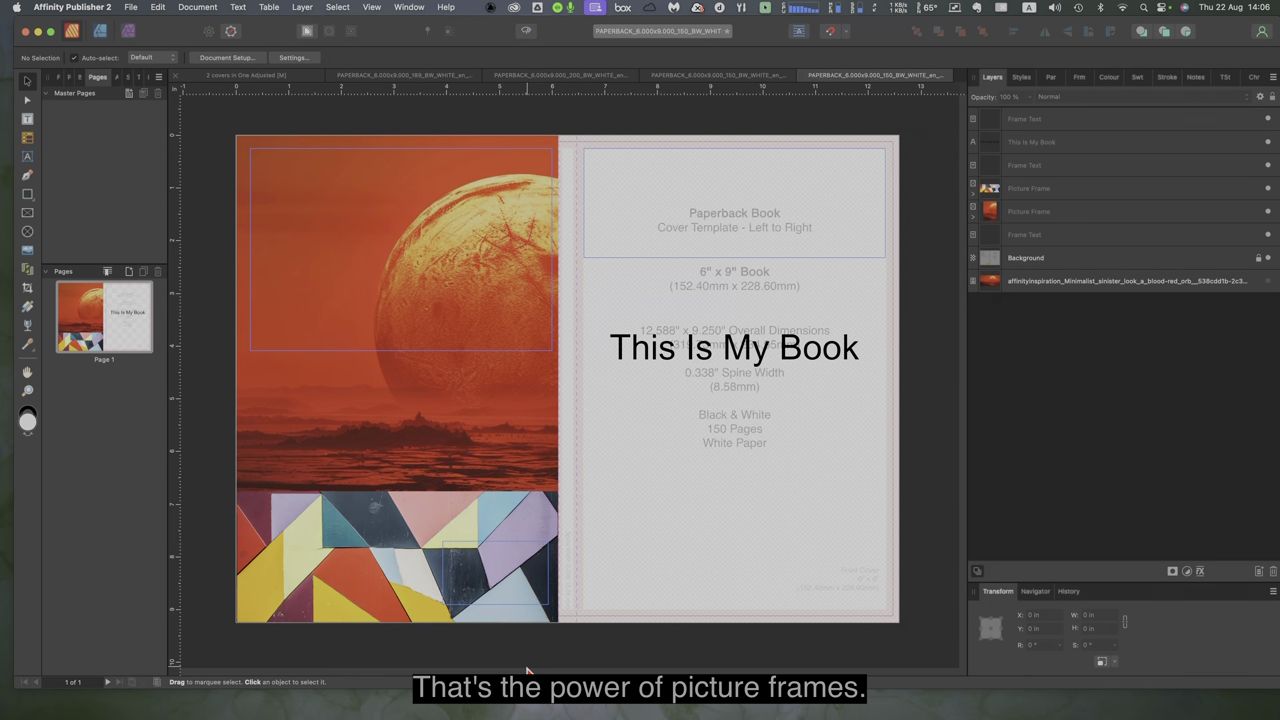
{"action": "left_click", "coordinate": [486, 584]}
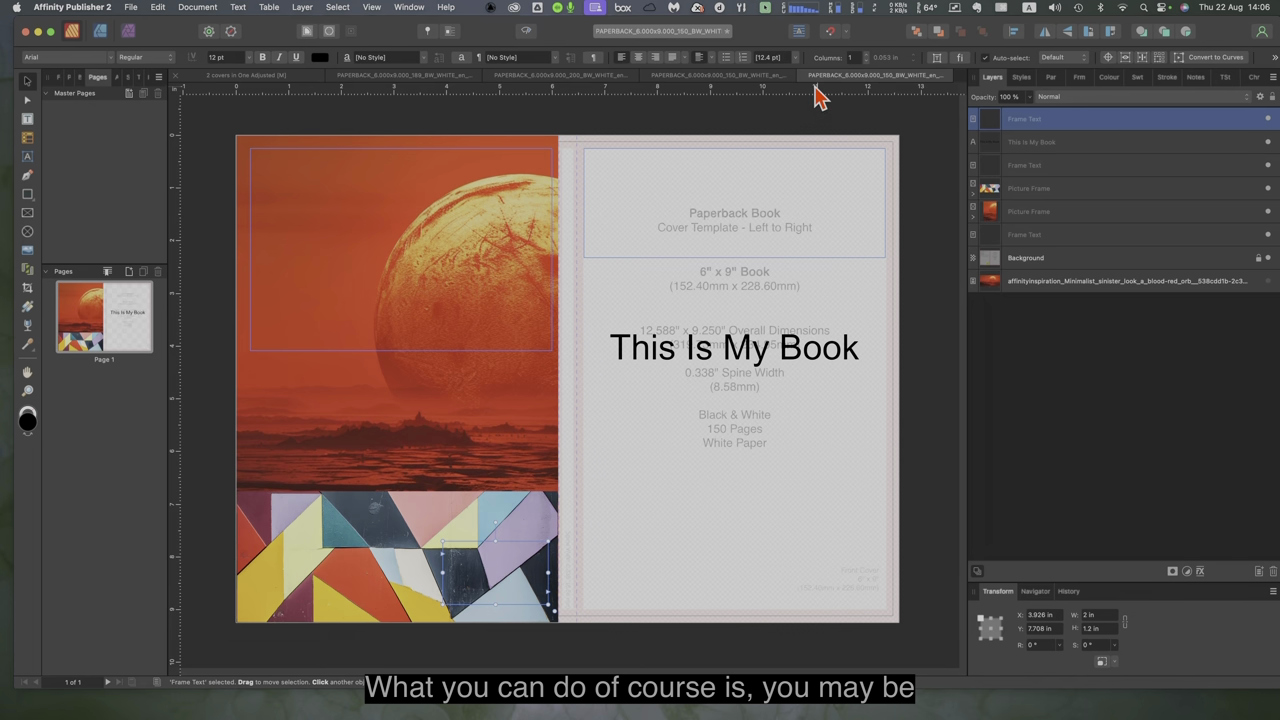
Copy the template's yellow rectangle into the cover and drag it onto the collage's bottom-right corner
{"action": "left_click", "coordinate": [748, 78]}
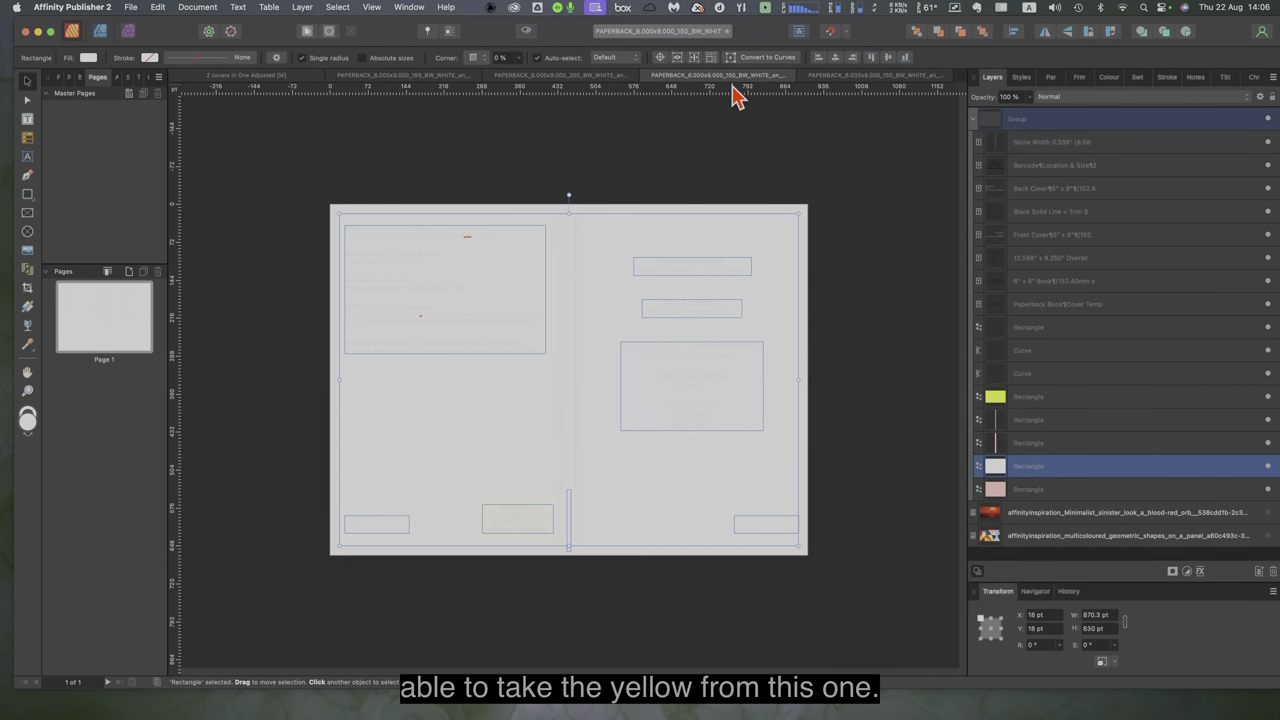
{"action": "left_click", "coordinate": [1001, 401]}
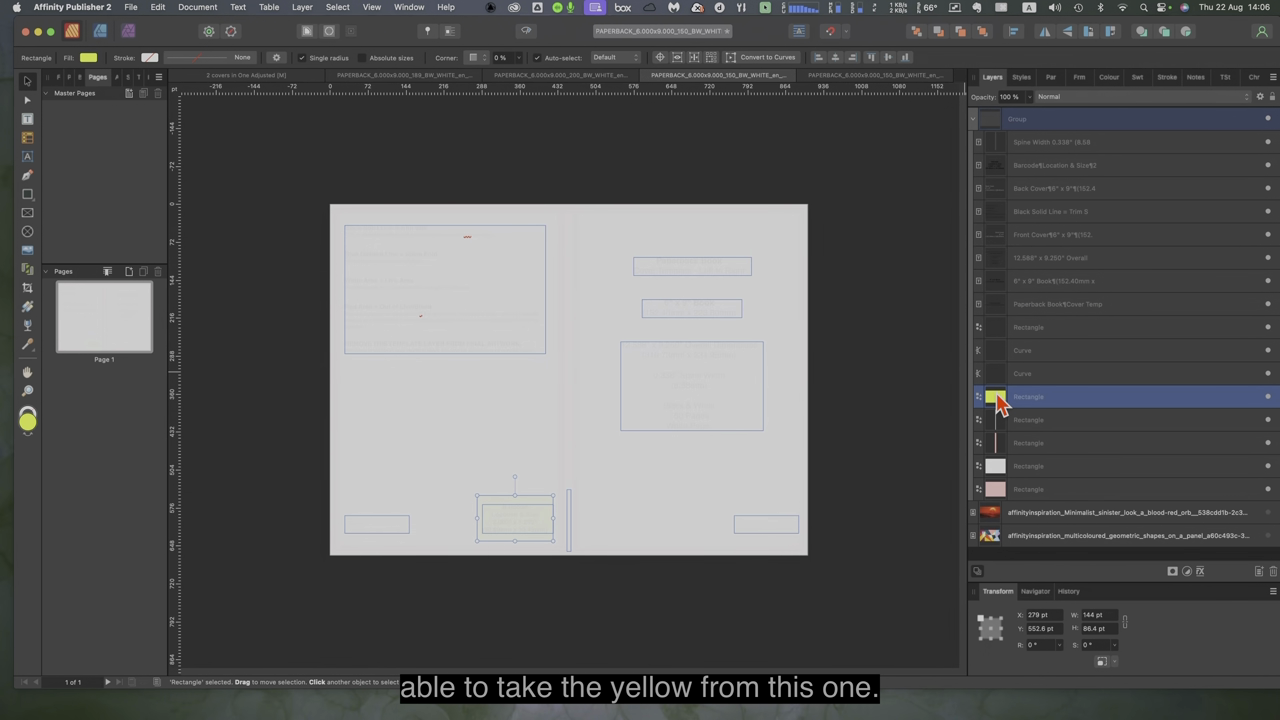
{"action": "key", "text": "super+c"}
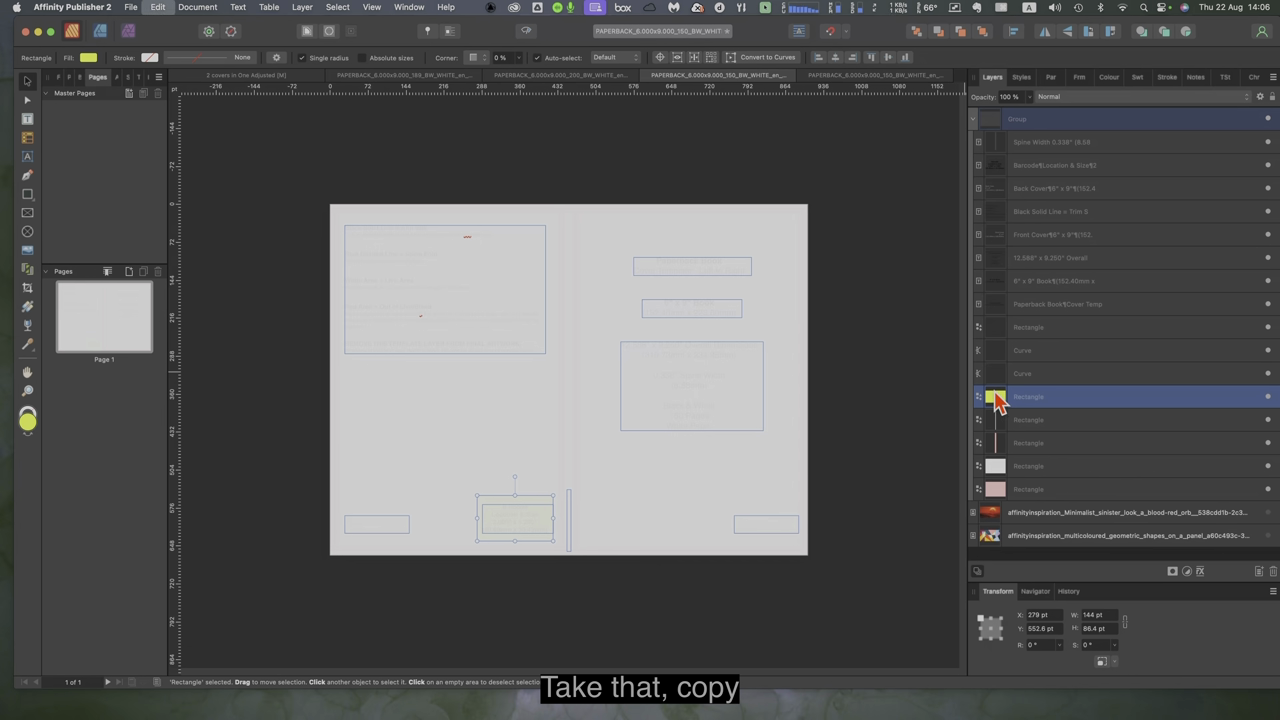
{"action": "left_click", "coordinate": [845, 77]}
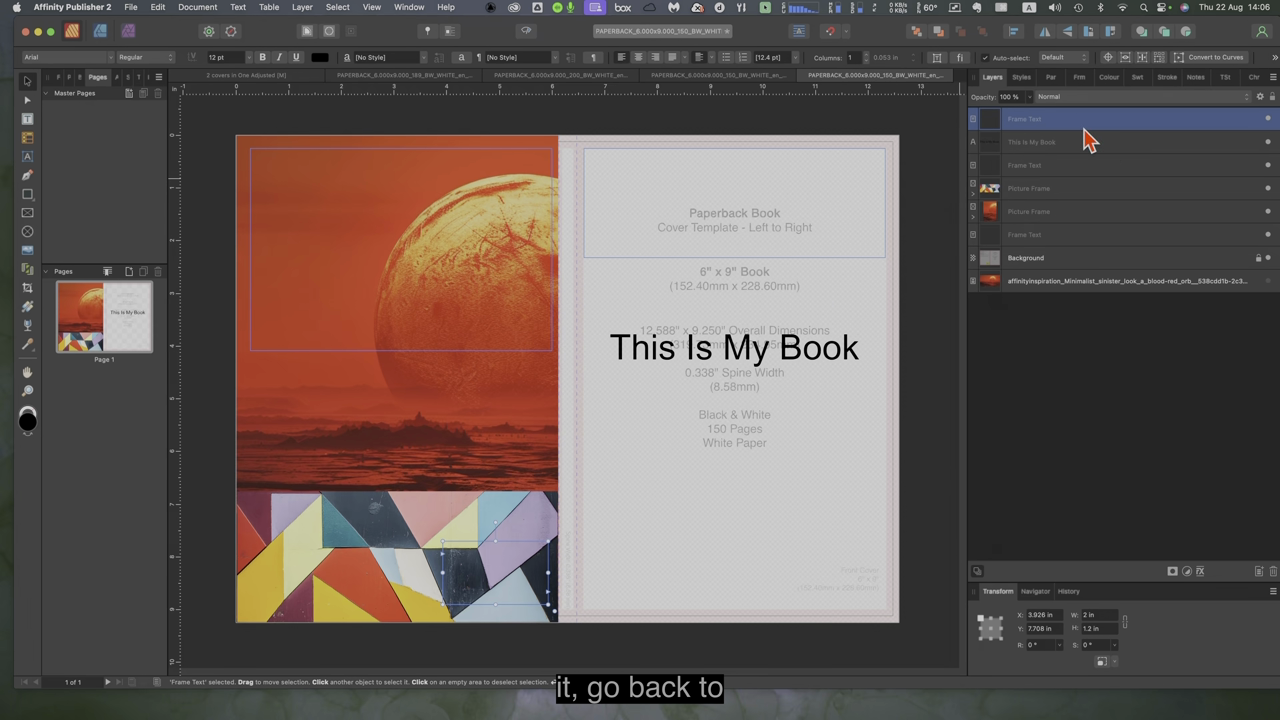
{"action": "key", "text": "super+v"}
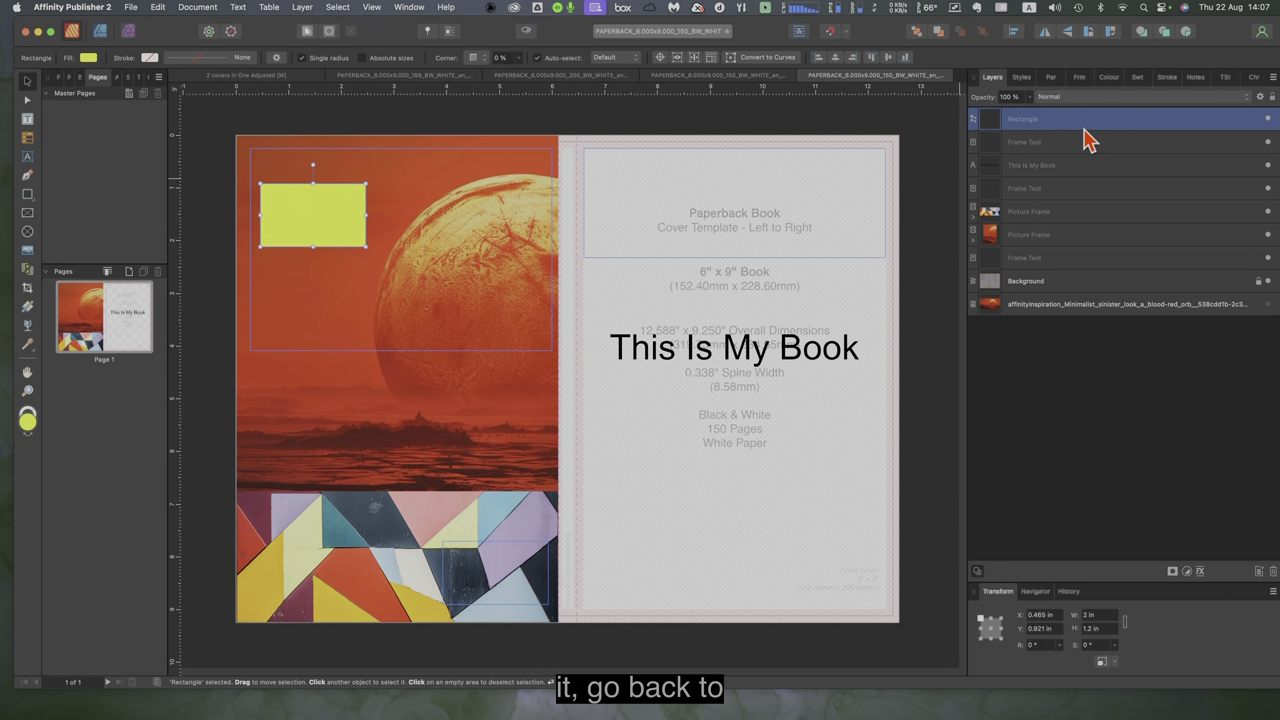
{"action": "left_click_drag", "start_coordinate": [315, 205], "coordinate": [495, 558]}
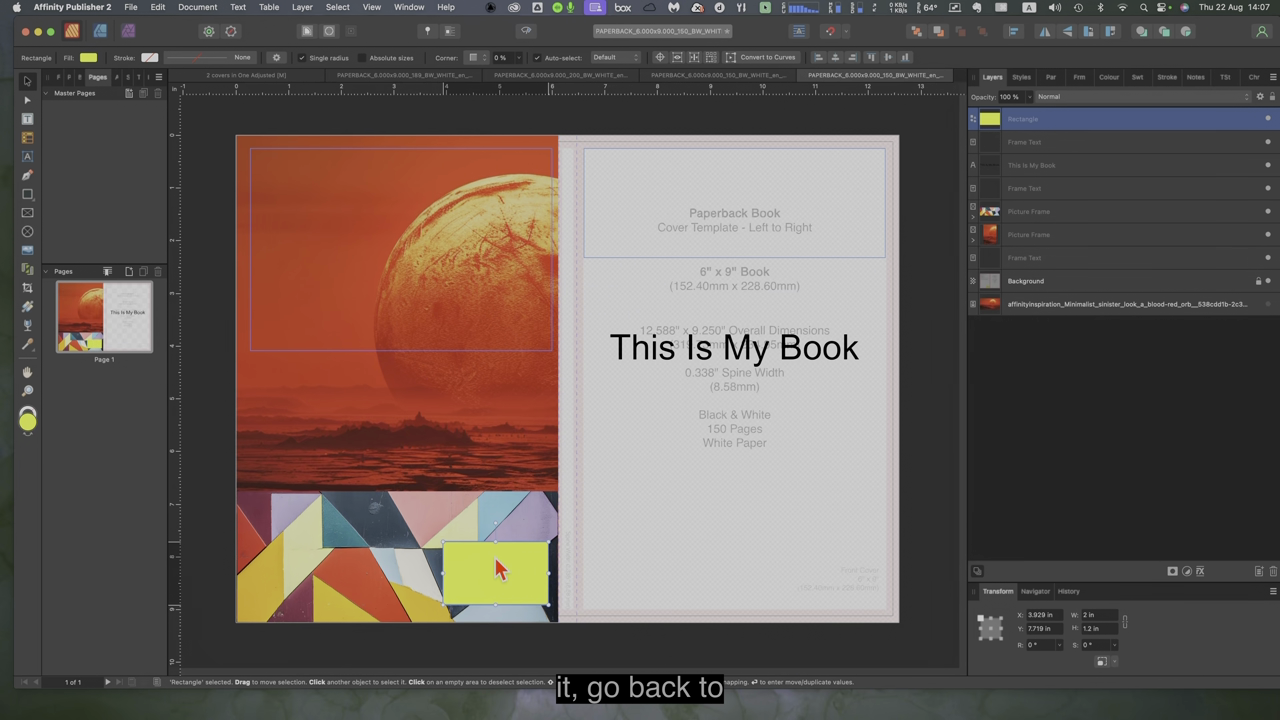
{"action": "left_click", "coordinate": [1033, 424]}
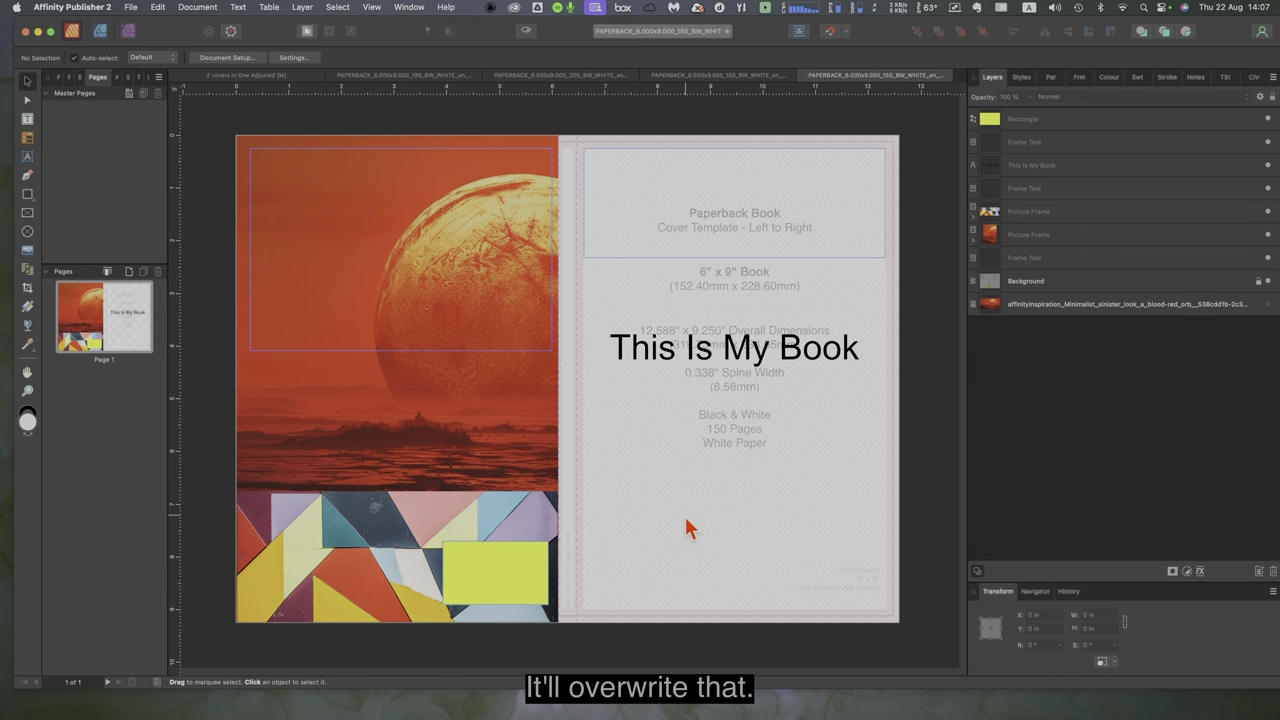
{"action": "left_click", "coordinate": [357, 236]}
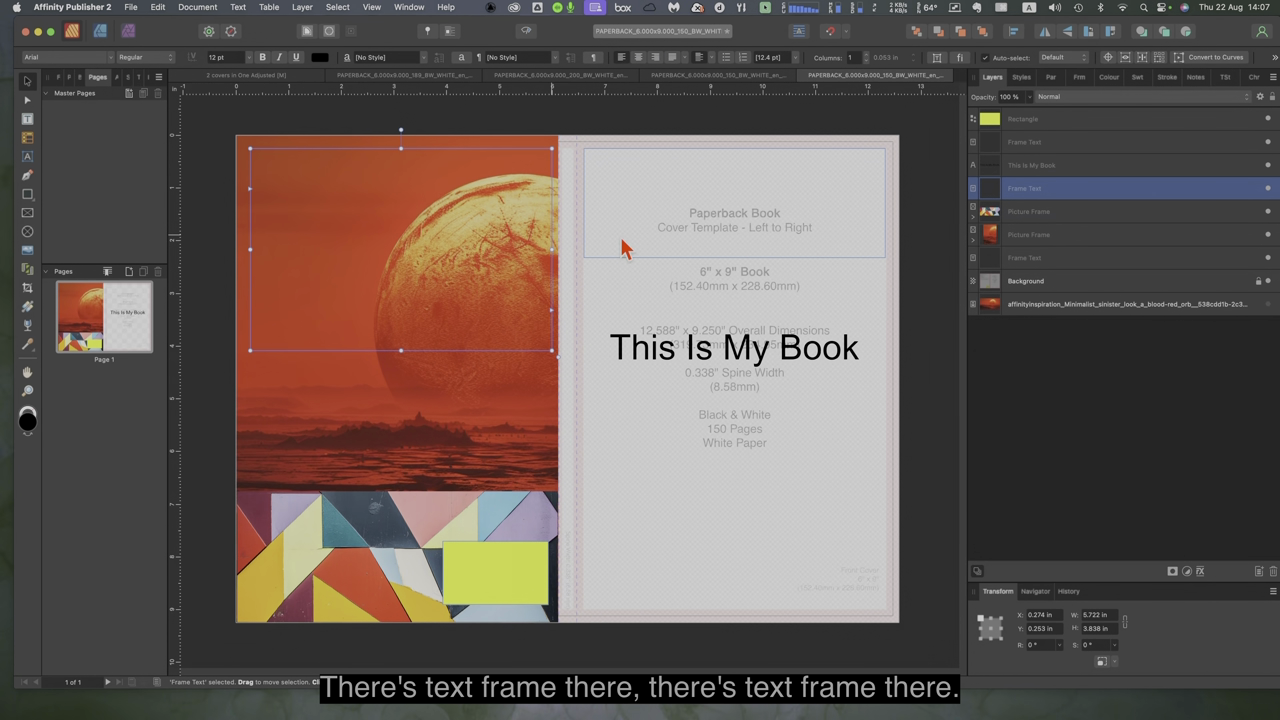
Drag the 'This Is My Book' title down so it sits below the White Paper line
{"action": "left_click", "coordinate": [709, 214]}
{"action": "left_click", "coordinate": [768, 356]}
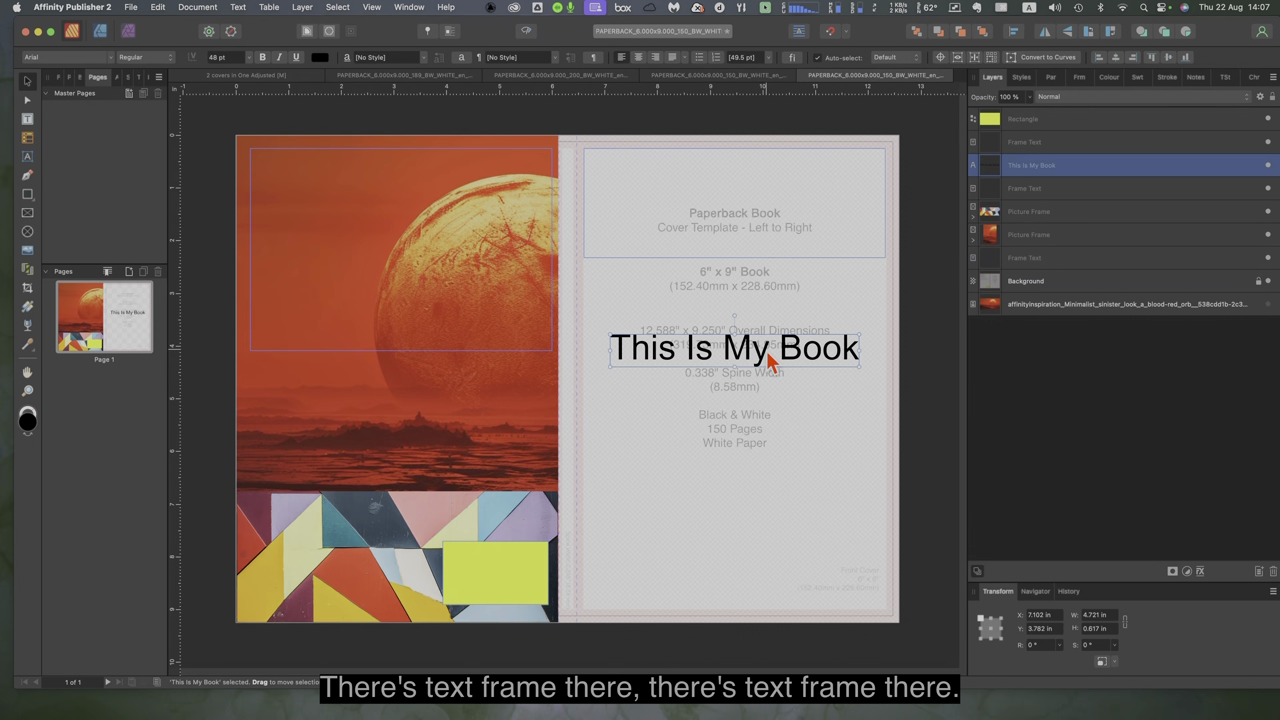
{"action": "left_click_drag", "start_coordinate": [768, 362], "coordinate": [773, 465]}
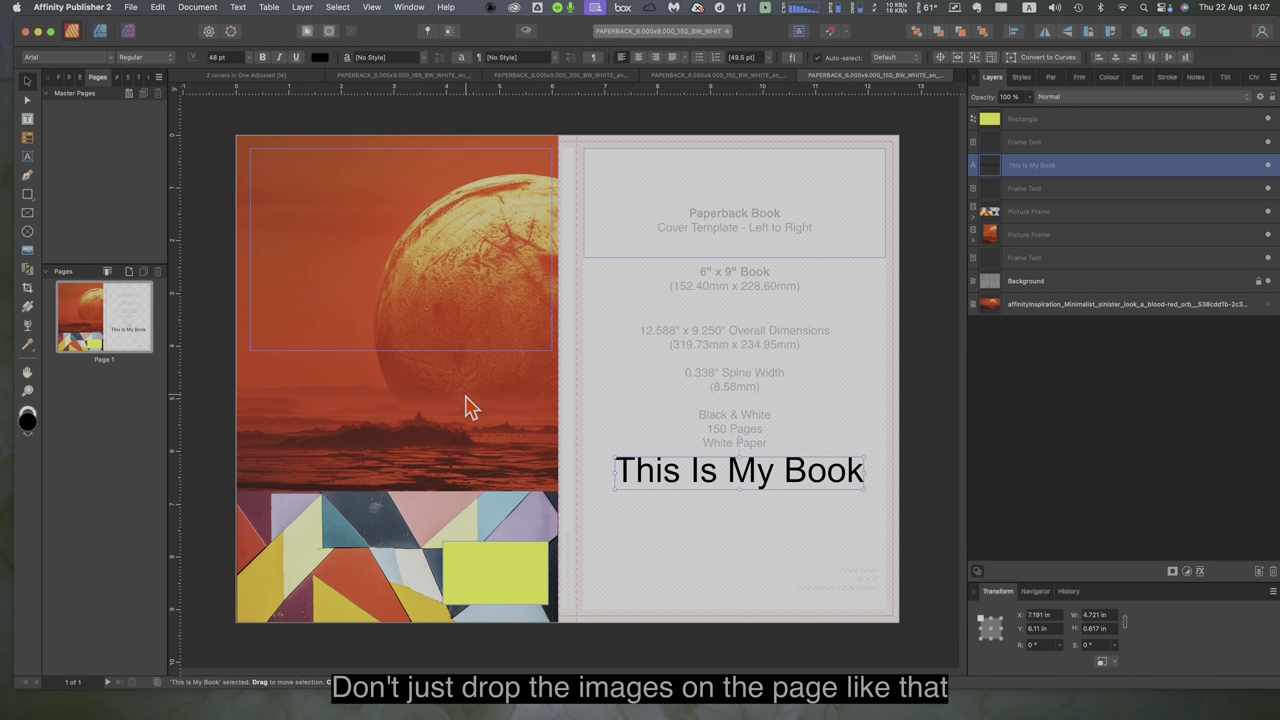
{"action": "left_click", "coordinate": [1150, 310]}
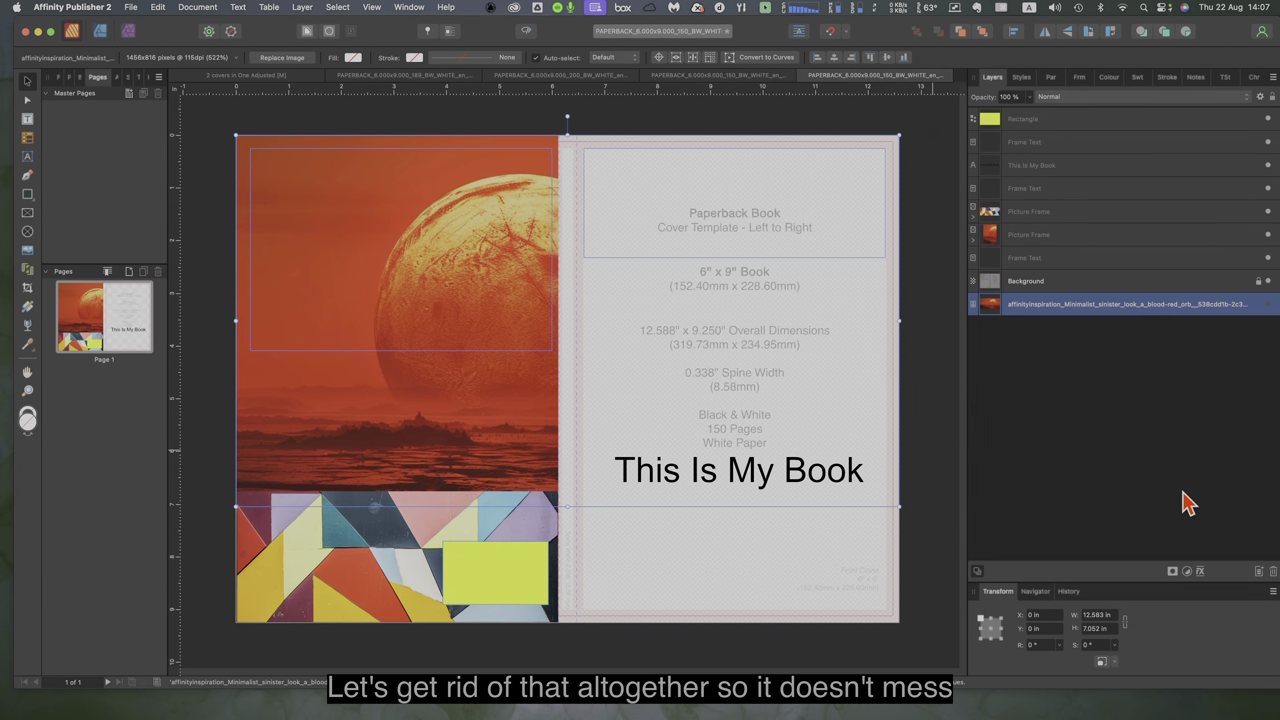
Delete the loose orb image layer, then review the remaining text and picture frame layers
{"action": "left_click", "coordinate": [1273, 572]}
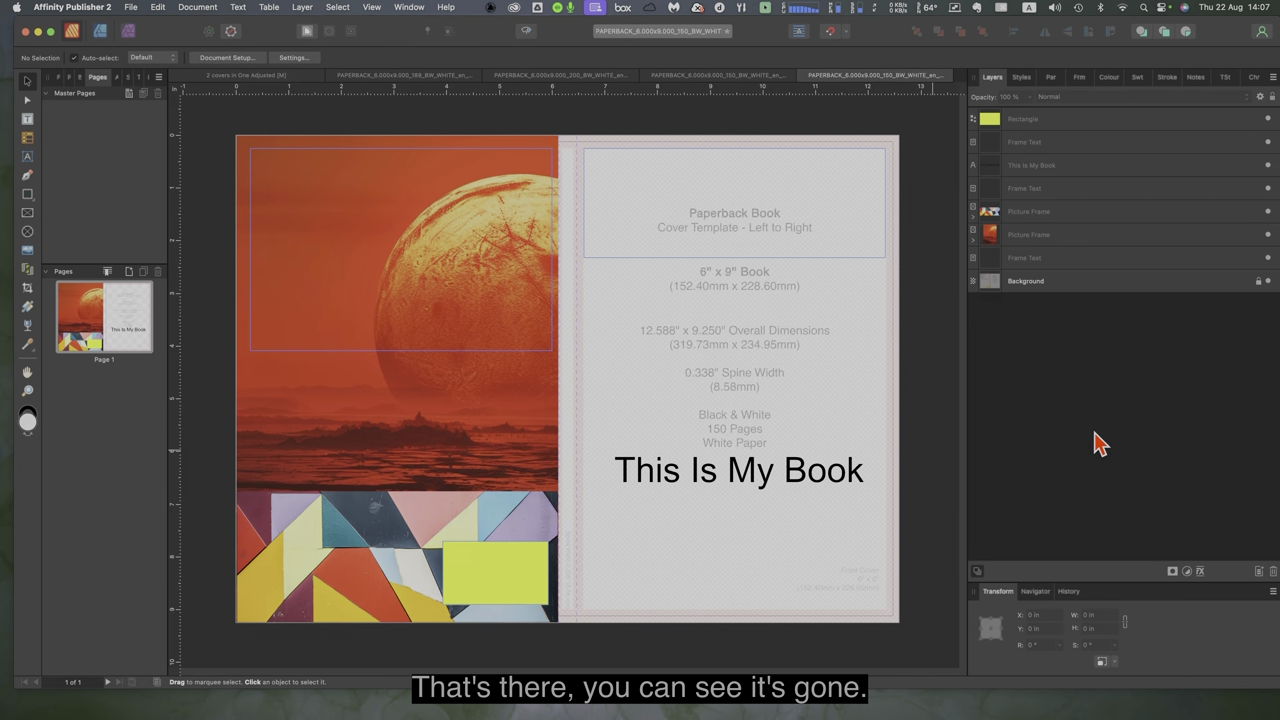
{"action": "left_click", "coordinate": [1085, 270]}
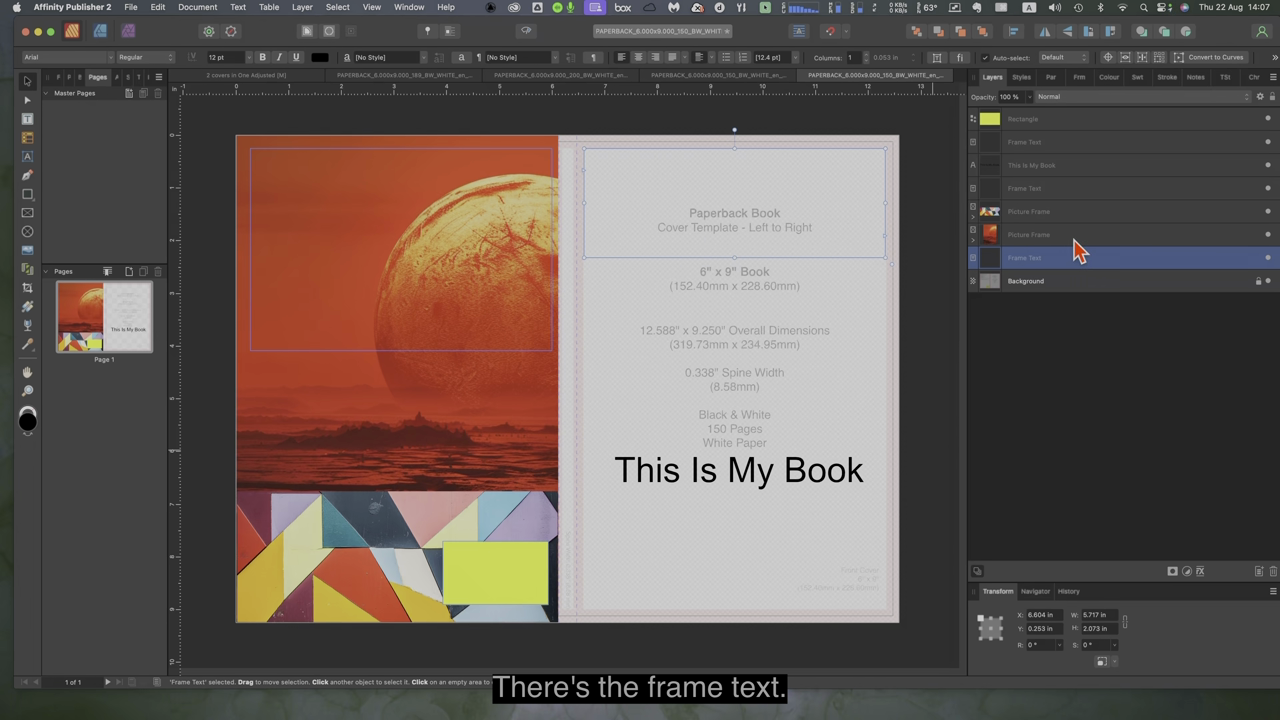
{"action": "left_click", "coordinate": [1077, 234]}
{"action": "left_click", "coordinate": [1079, 212]}
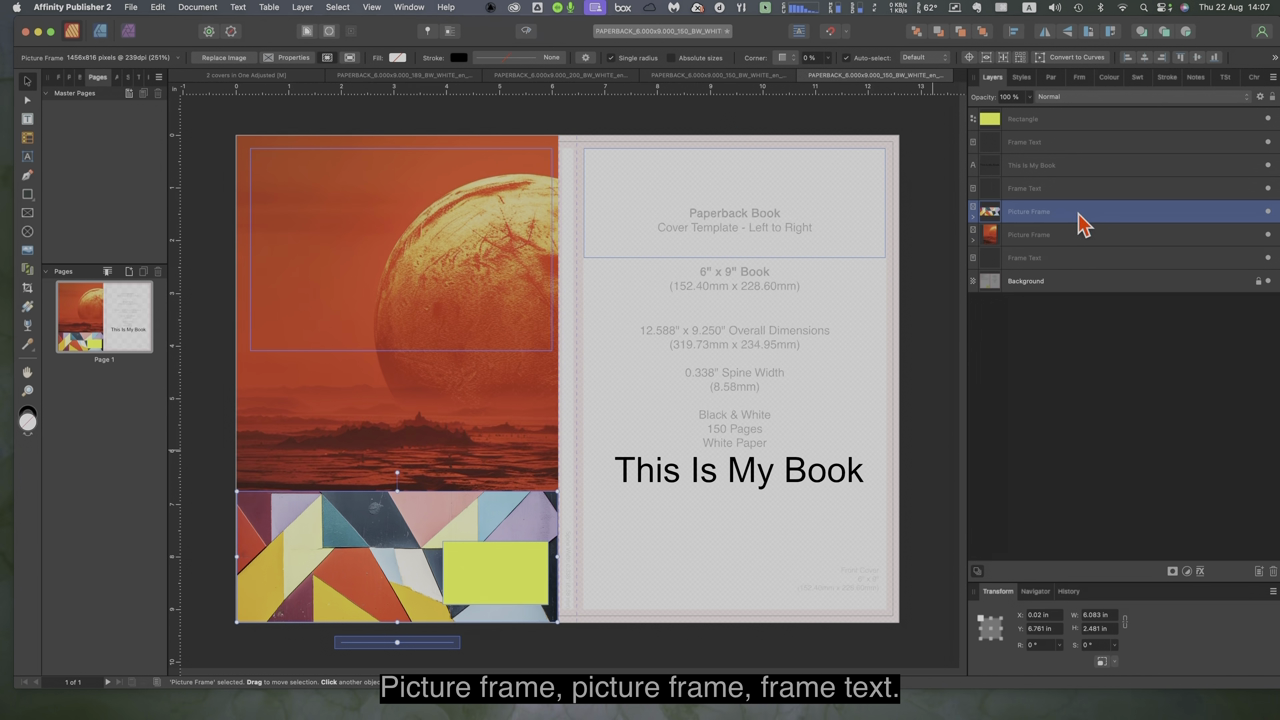
{"action": "left_click", "coordinate": [1070, 190]}
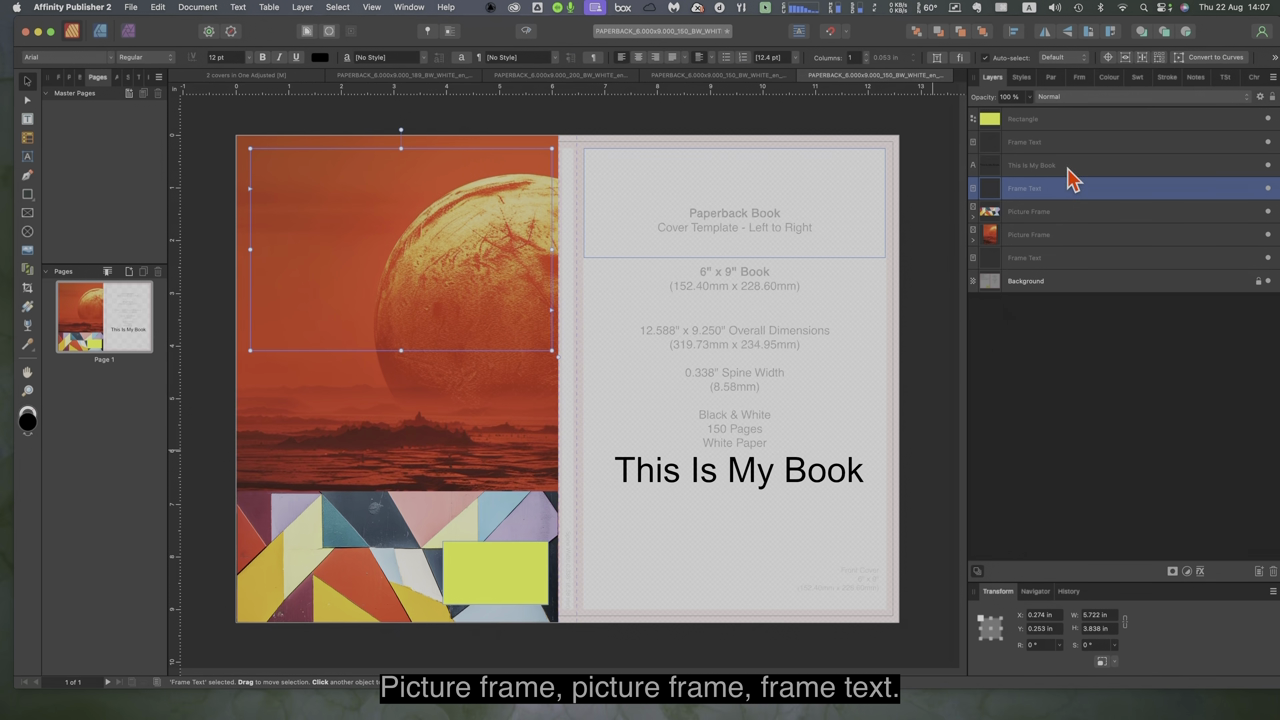
{"action": "left_click", "coordinate": [1070, 166]}
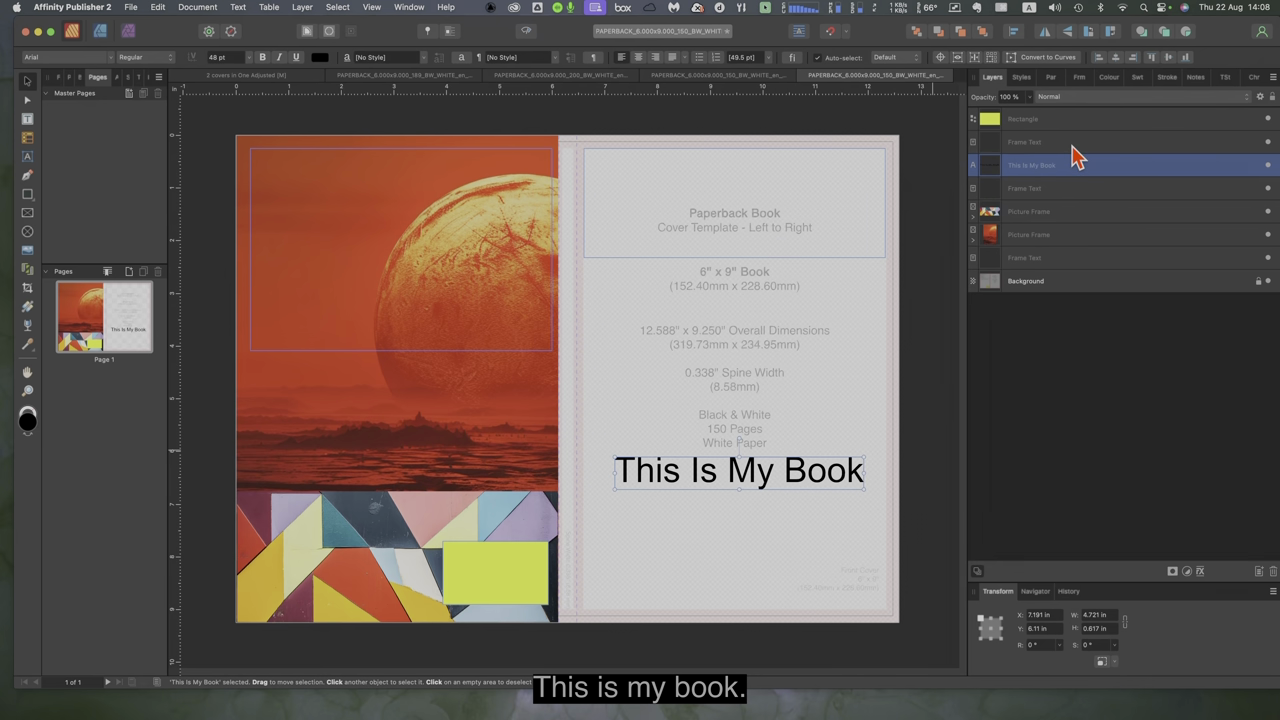
Move the yellow Rectangle layer down to sit just above the picture frames
{"action": "left_click", "coordinate": [1072, 147]}
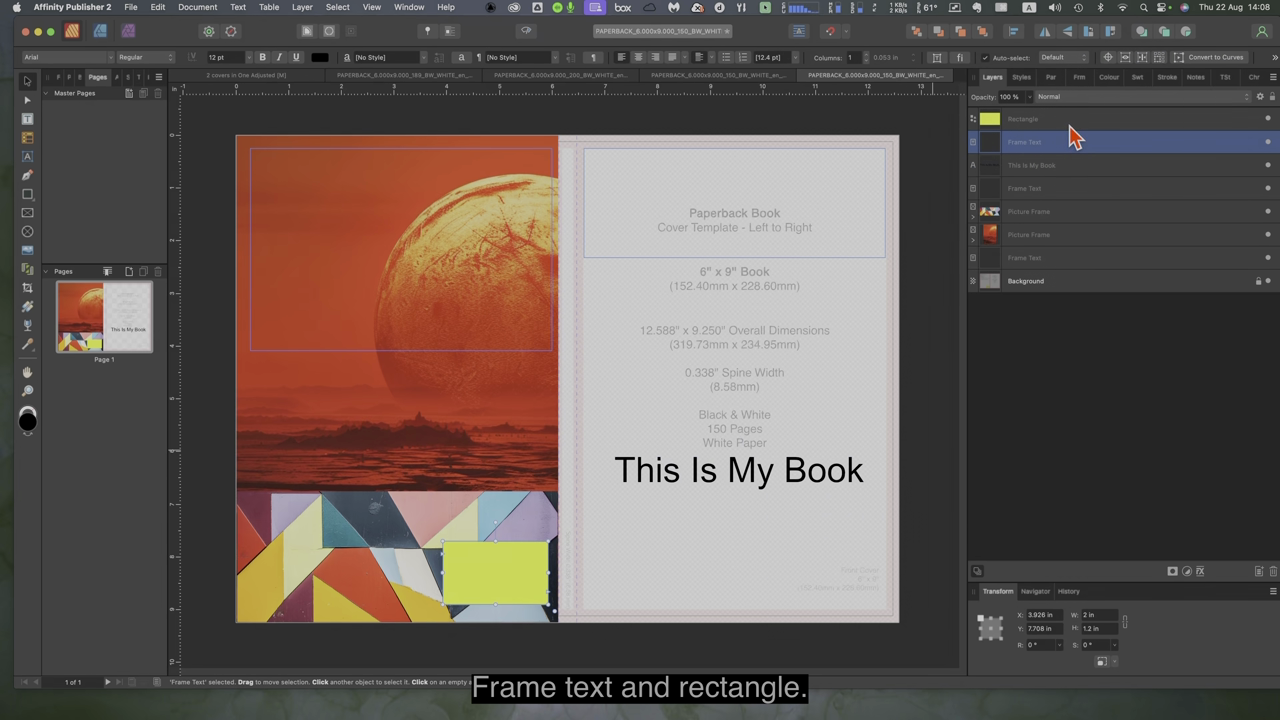
{"action": "left_click", "coordinate": [1069, 127]}
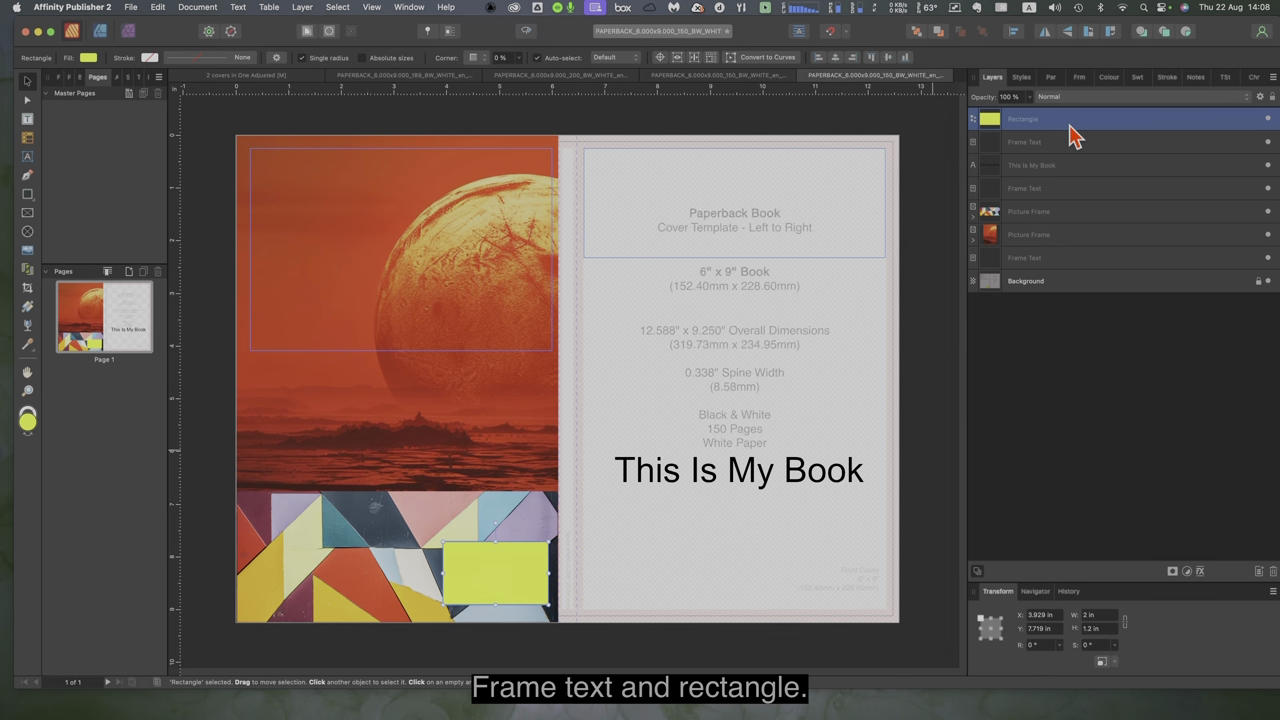
{"action": "left_click_drag", "start_coordinate": [1070, 135], "coordinate": [1078, 204]}
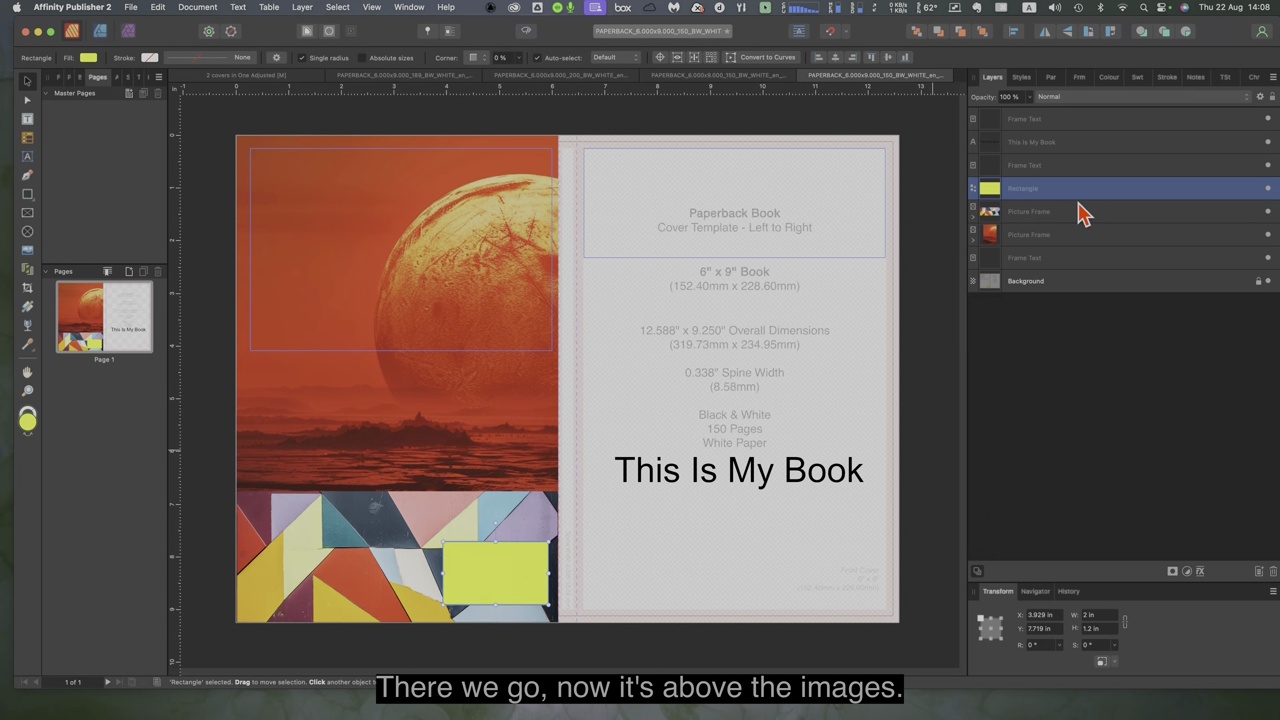
Raise the Paperback Book text frame above the yellow rectangle and check the picture frame layers
{"action": "left_click", "coordinate": [1064, 266]}
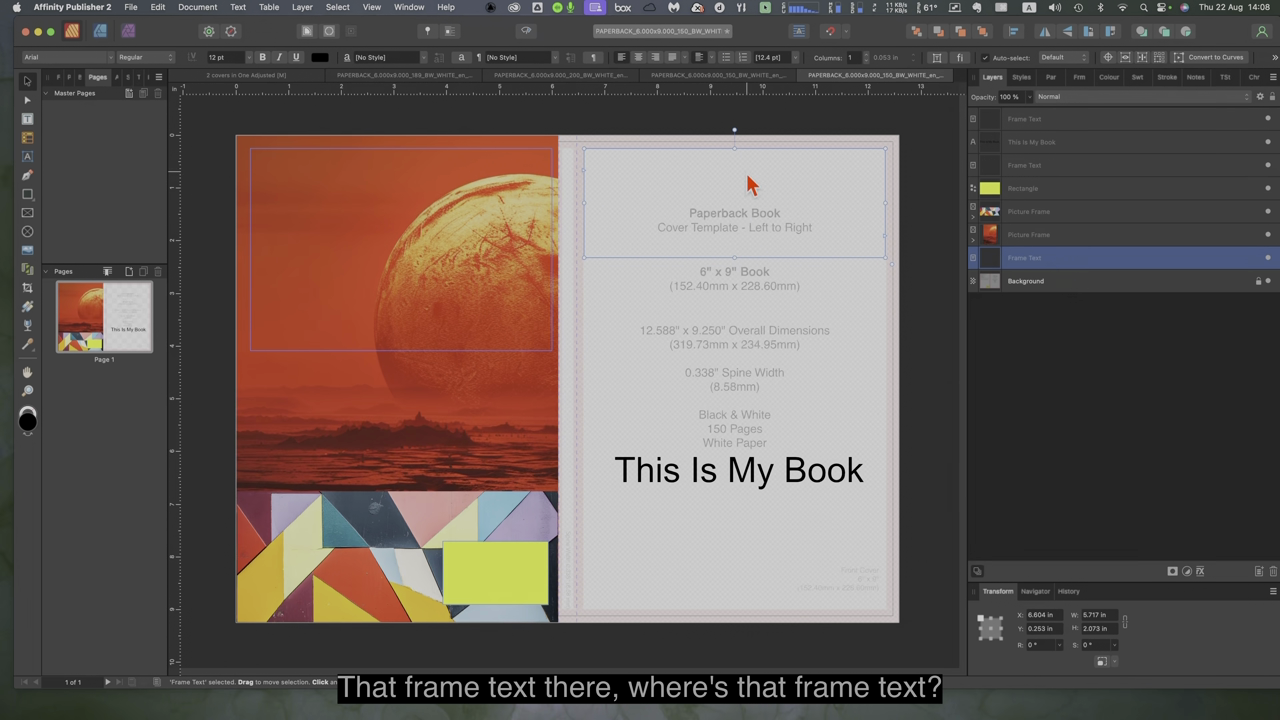
{"action": "left_click_drag", "start_coordinate": [1058, 276], "coordinate": [1057, 195]}
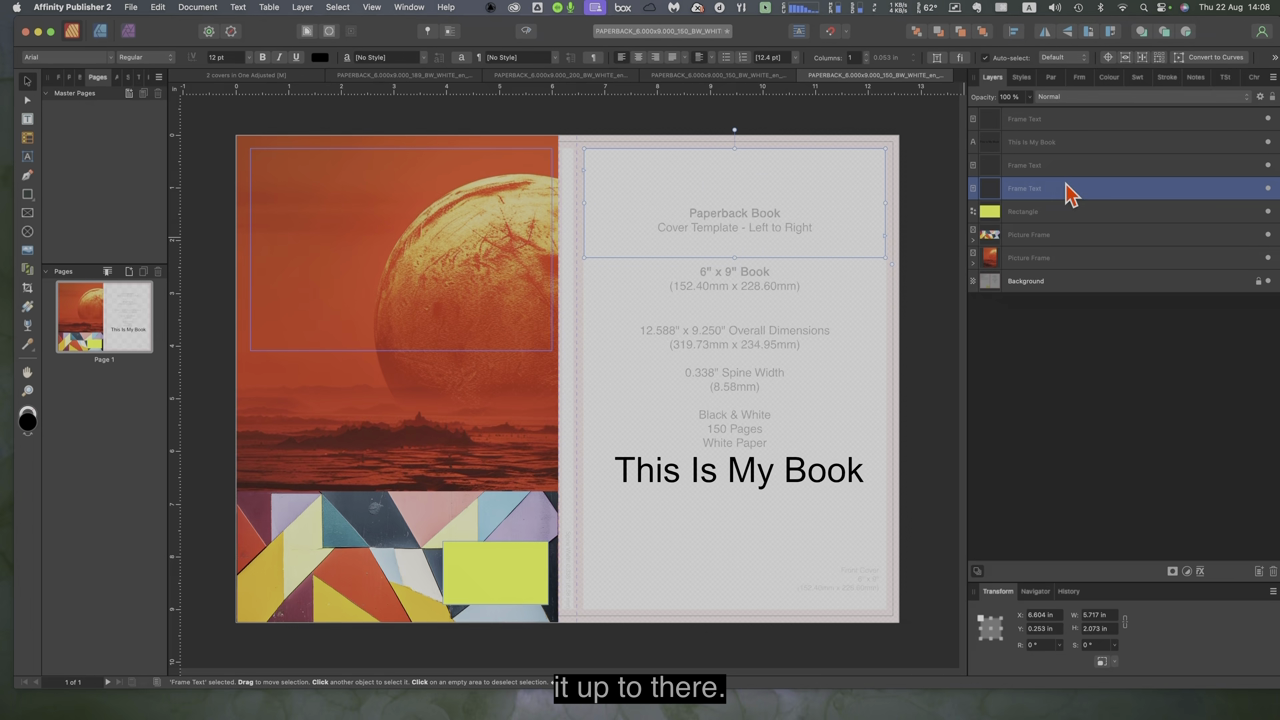
{"action": "left_click", "coordinate": [1045, 240]}
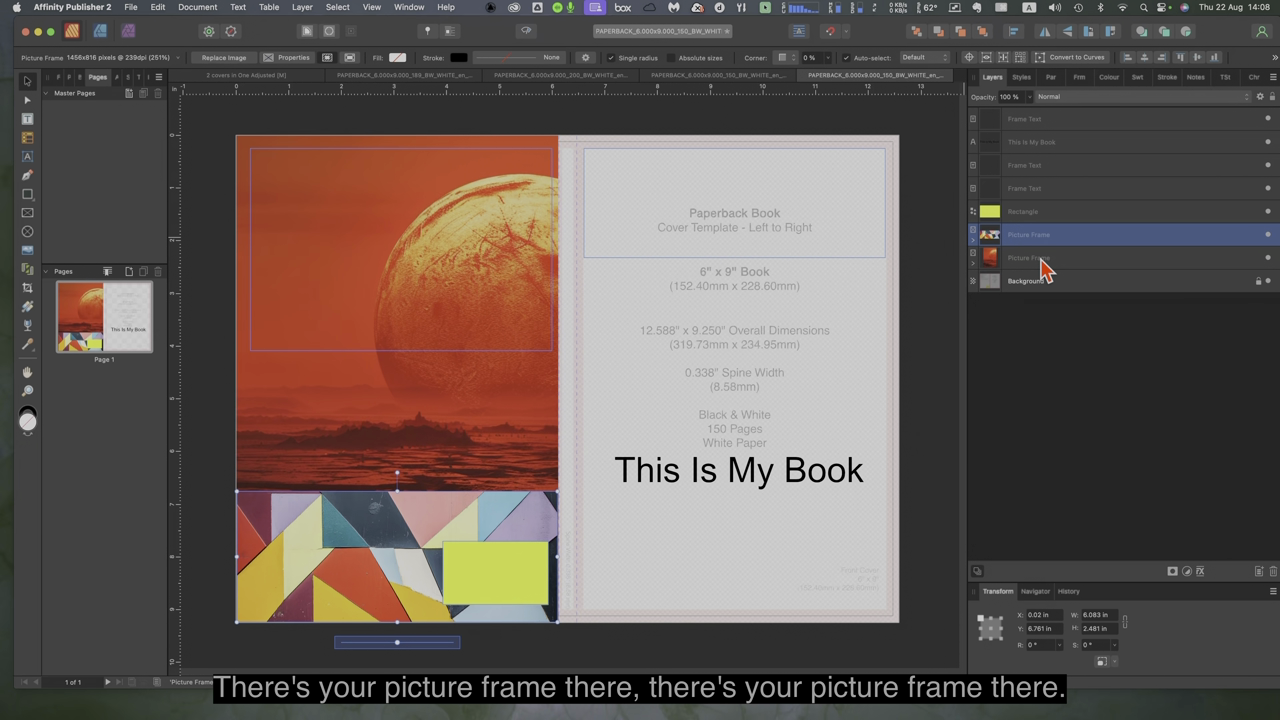
{"action": "left_click", "coordinate": [1042, 265]}
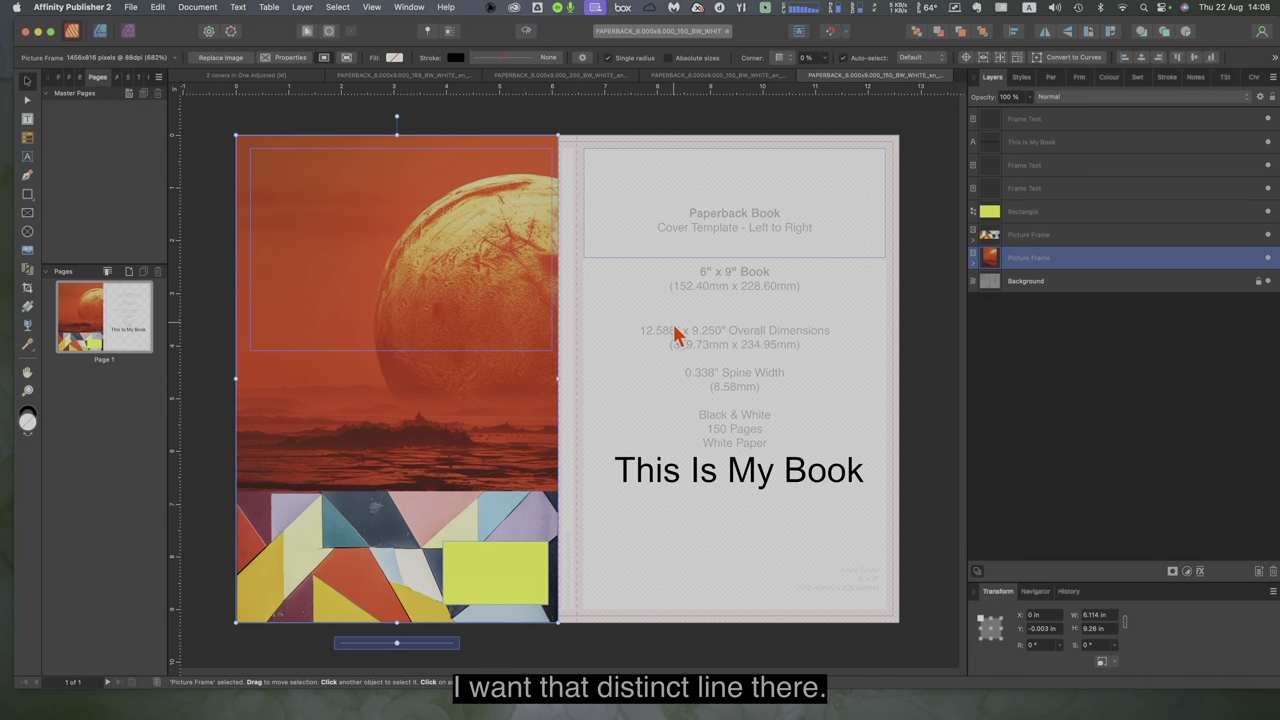
{"action": "left_click", "coordinate": [324, 216]}
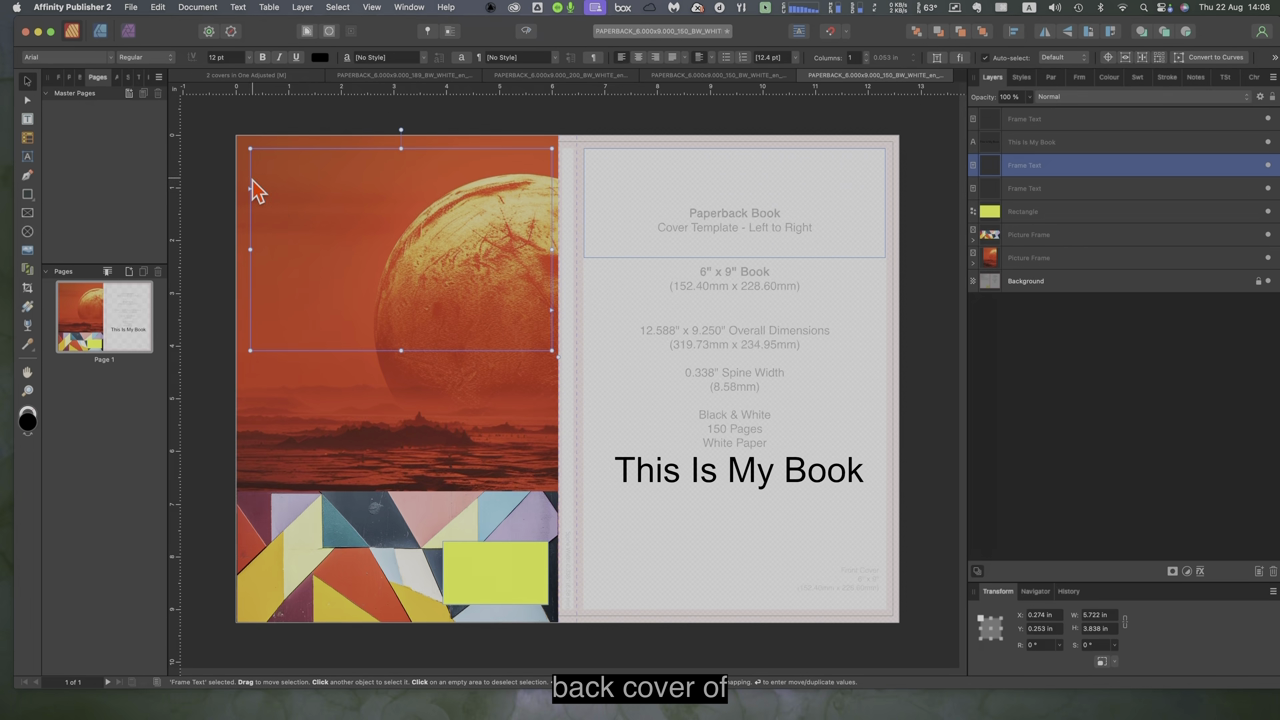
Type 'This is where you put your book blurb.' in the back-cover frame, correcting the misspelling
{"action": "key", "text": "t"}
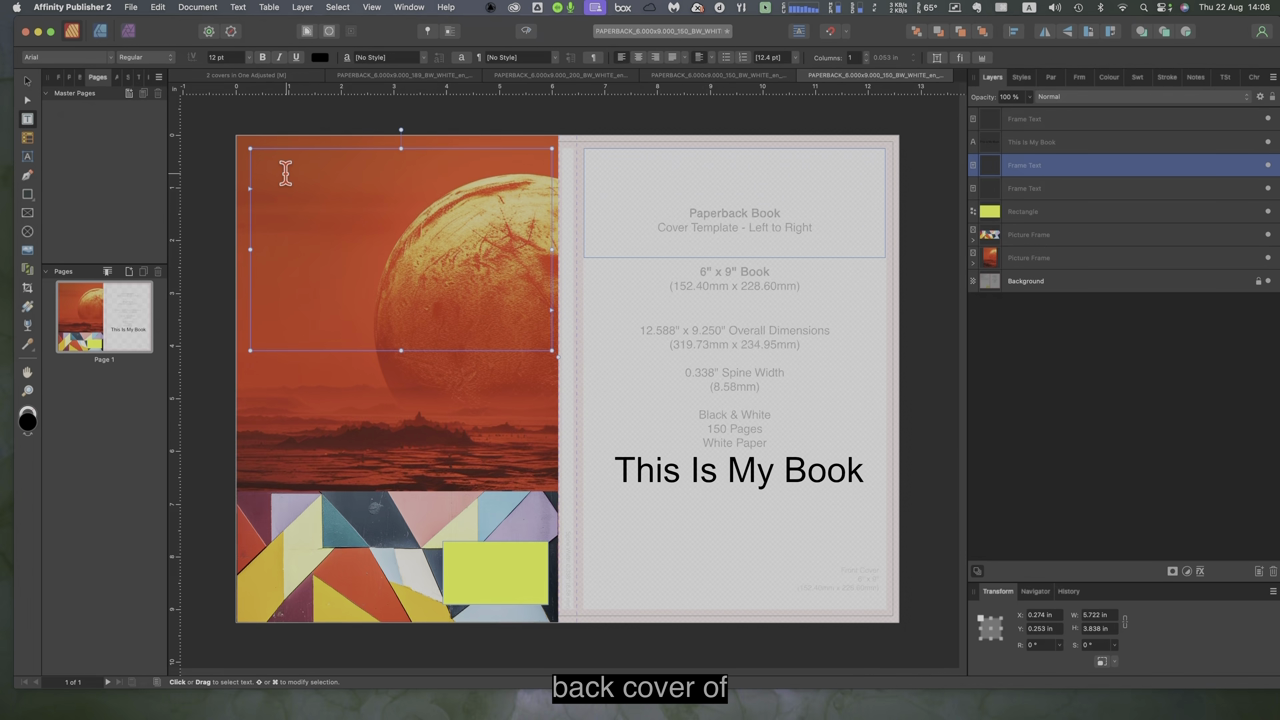
{"action": "type", "text": "This is qhere you"}
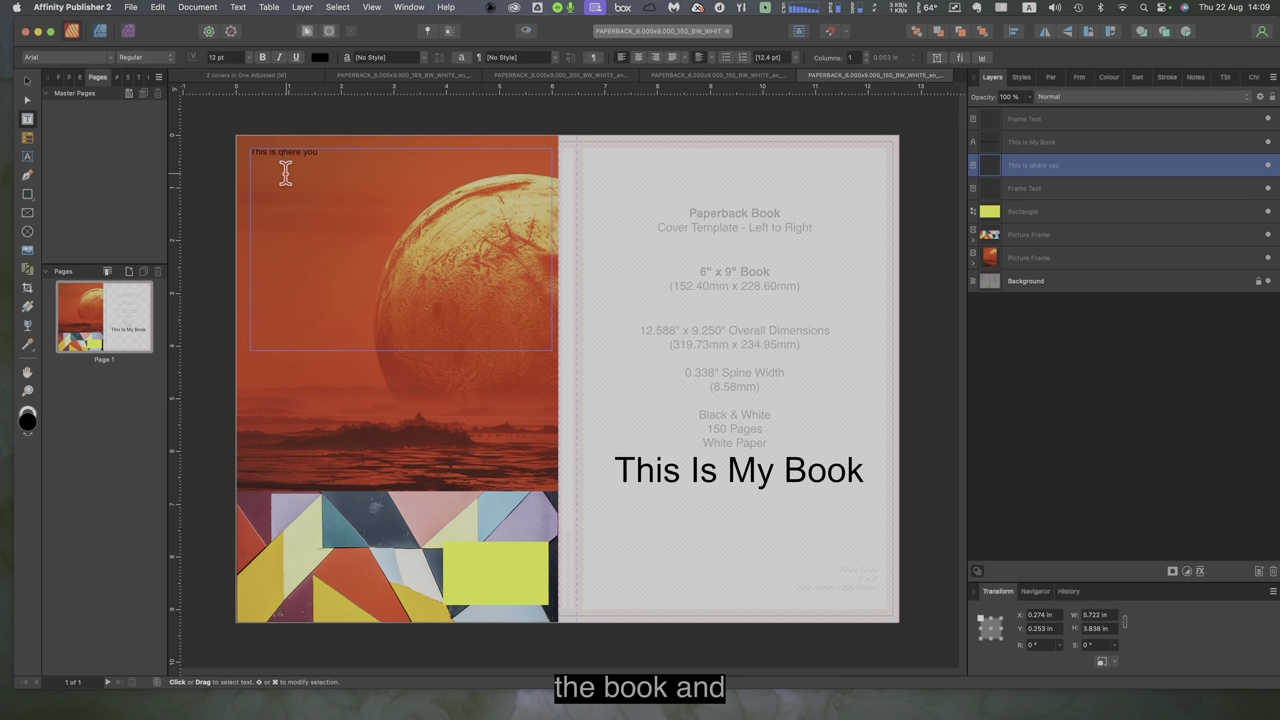
{"action": "left_click", "coordinate": [285, 173]}
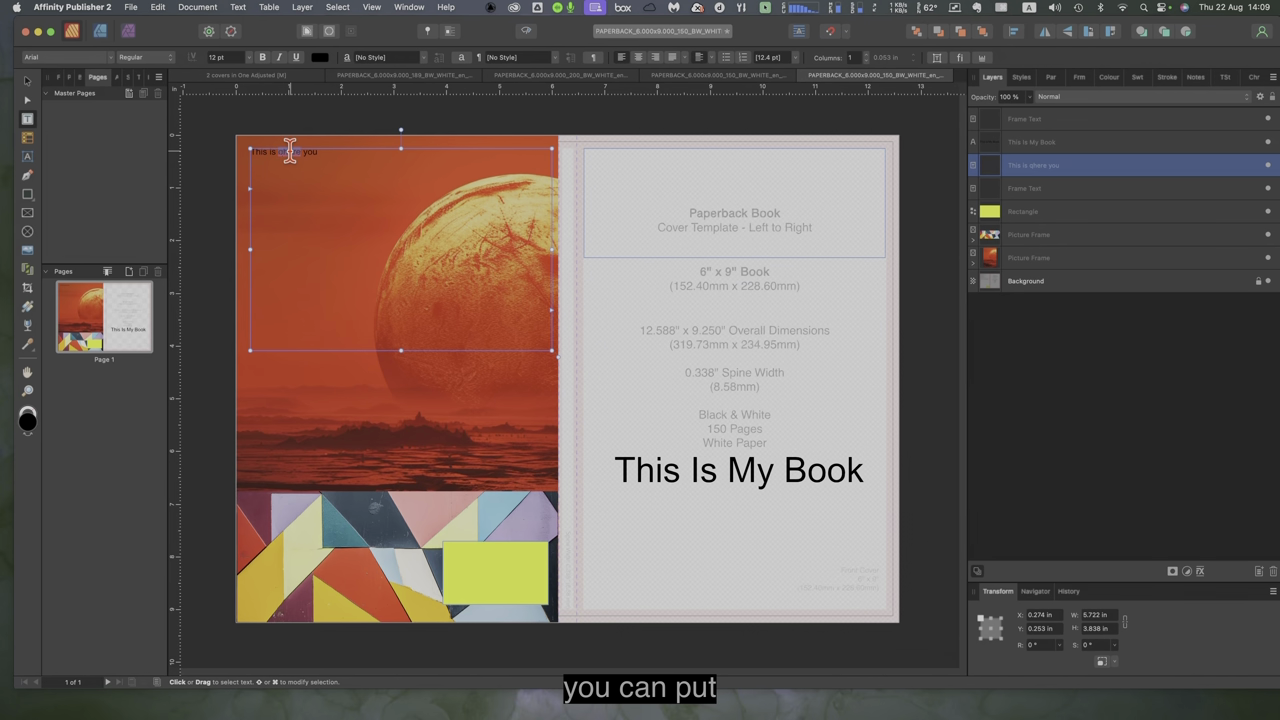
{"action": "right_click", "coordinate": [290, 150]}
{"action": "left_click", "coordinate": [306, 157]}
{"action": "type", "text": "p"}
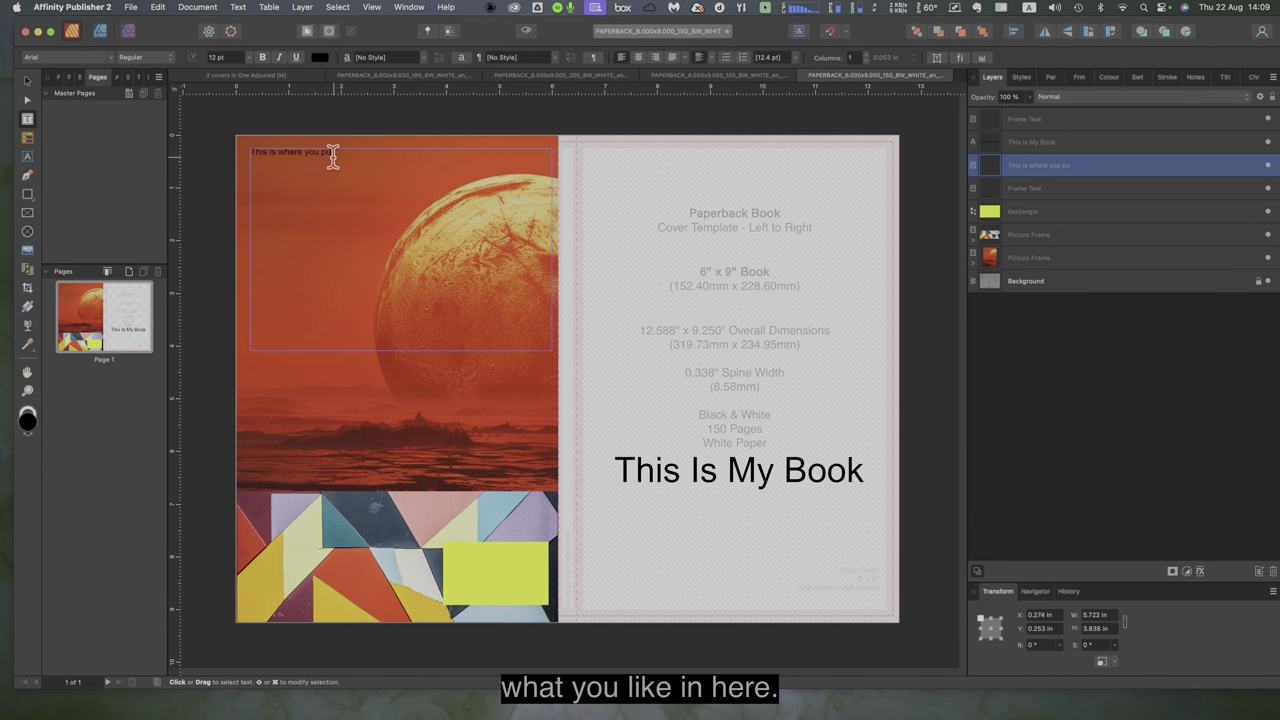
{"action": "type", "text": "ut your t"}
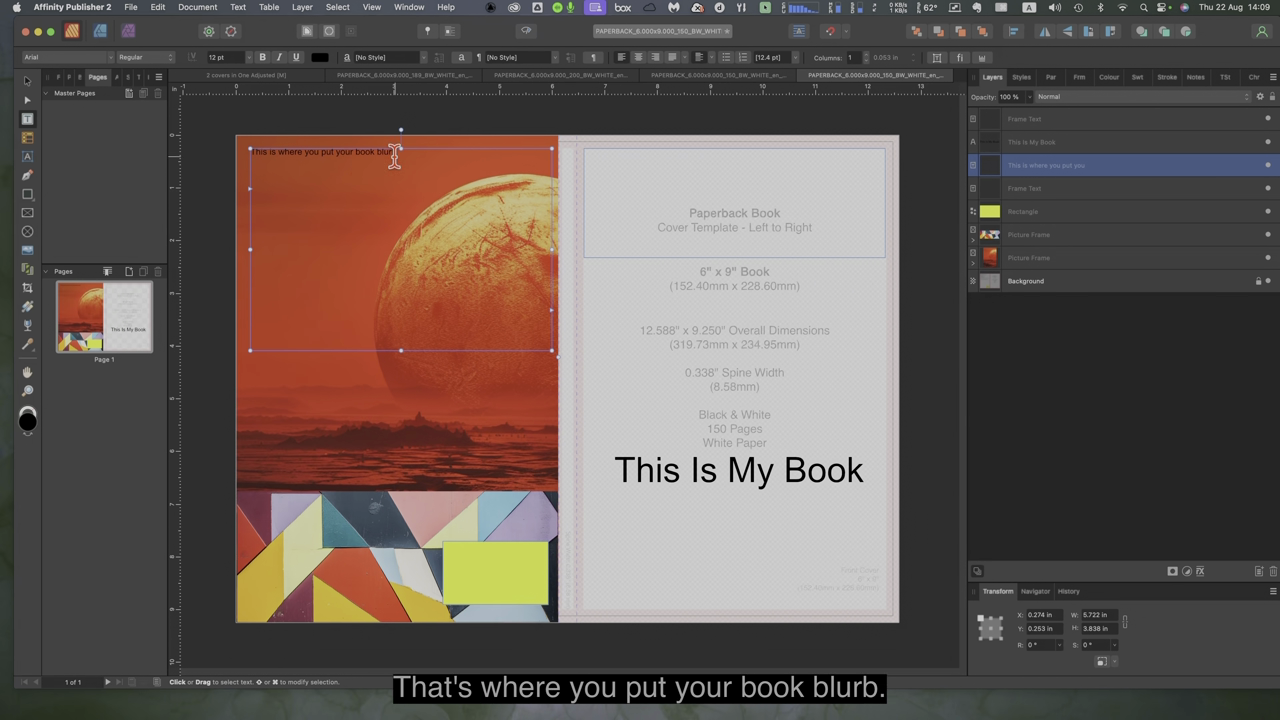
{"action": "left_click_drag", "start_coordinate": [397, 151], "coordinate": [251, 151]}
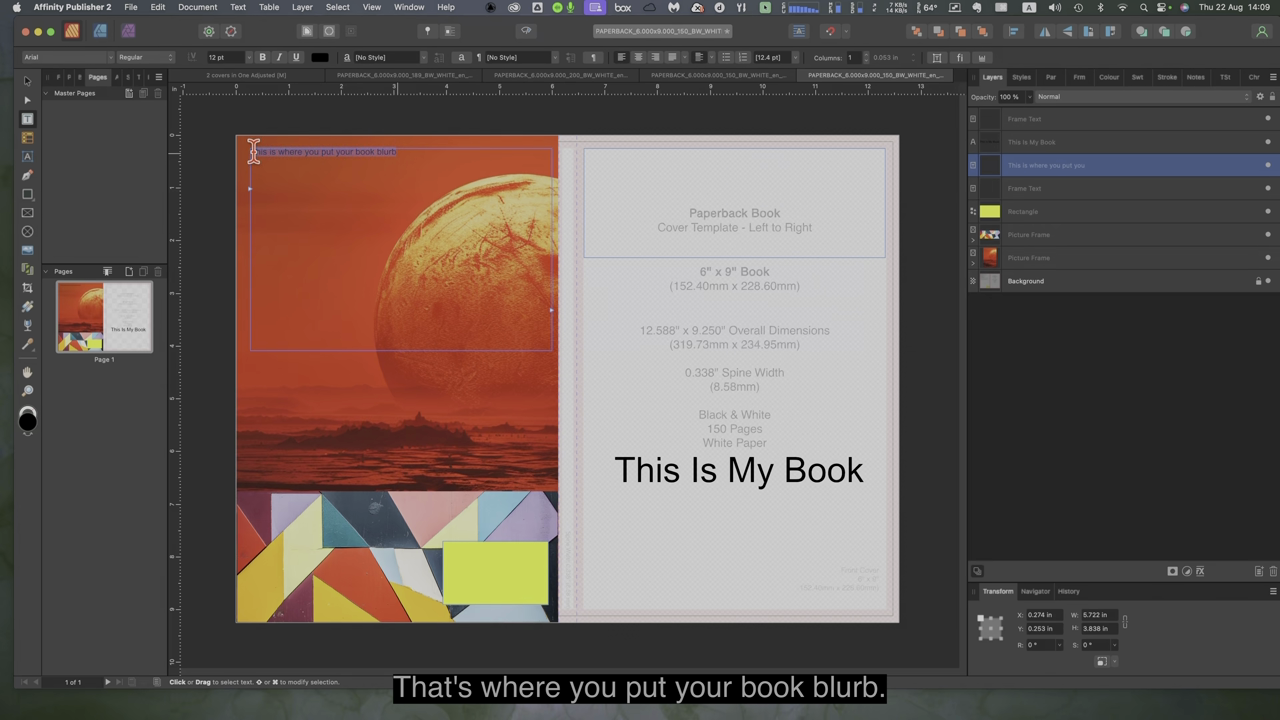
{"action": "key", "text": "Escape"}
Give the blurb text a cyan colour using the HSL colour wheel
{"action": "left_click", "coordinate": [320, 58]}
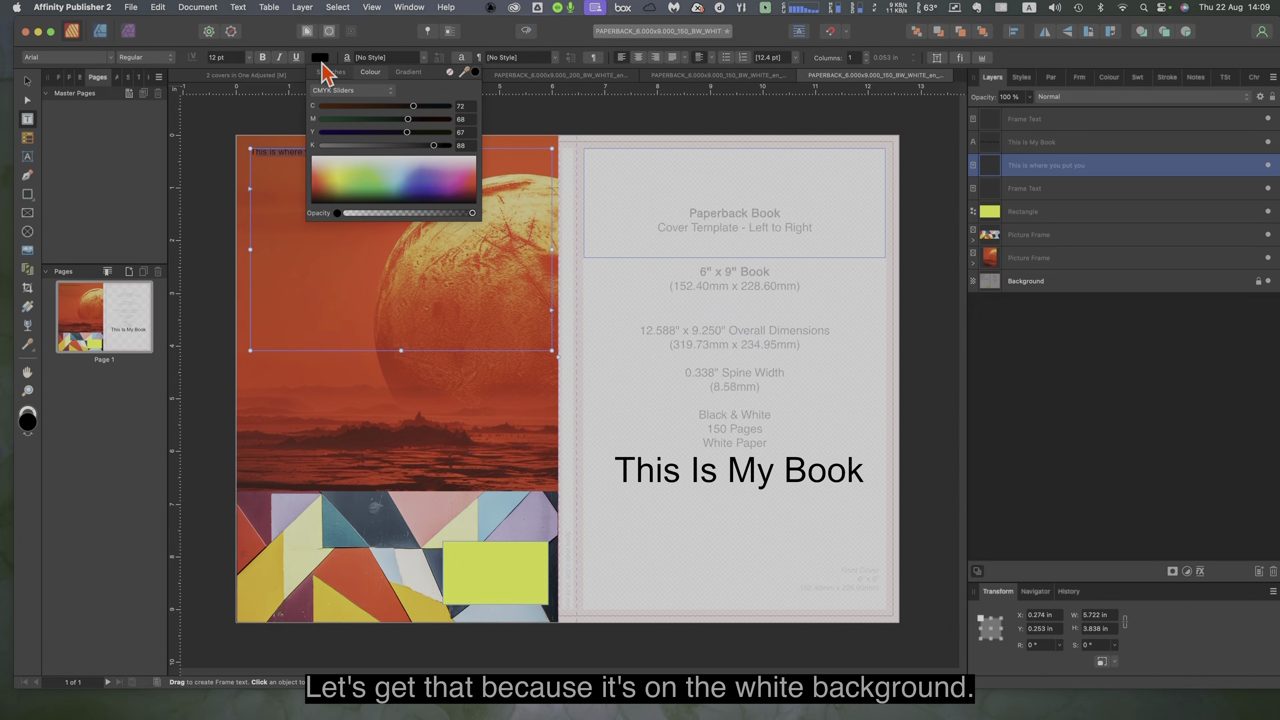
{"action": "left_click", "coordinate": [389, 92]}
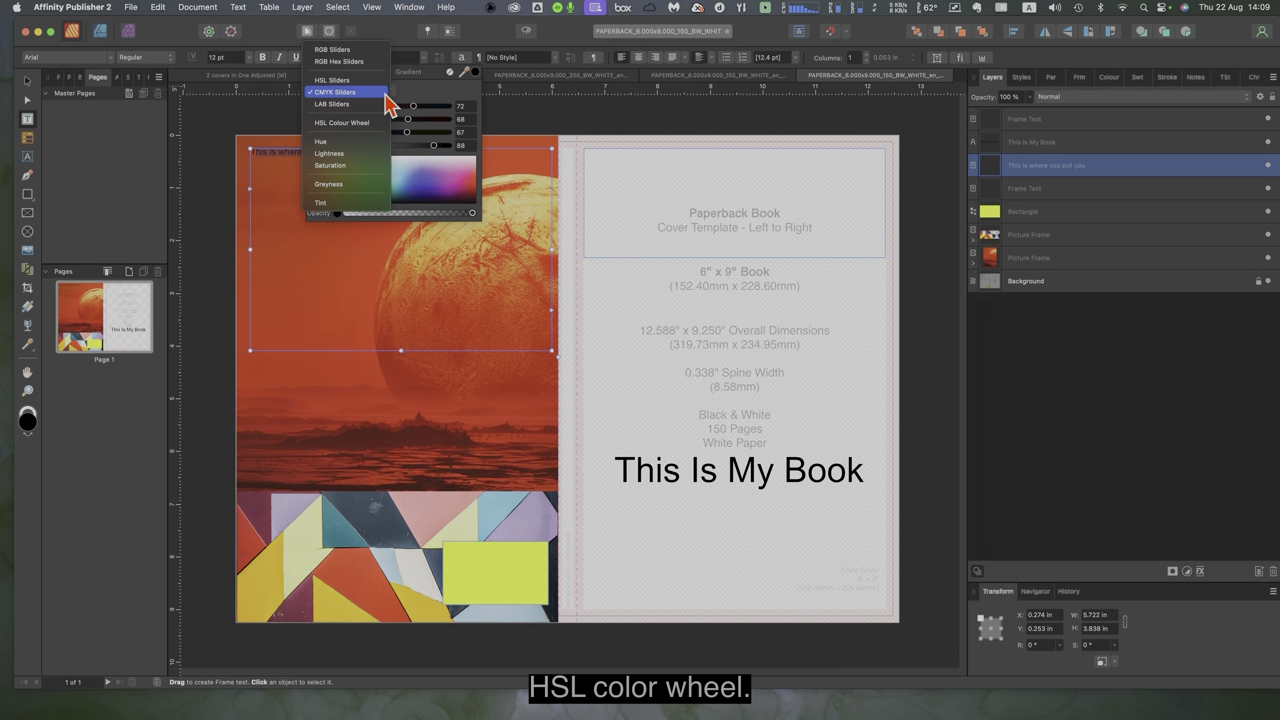
{"action": "left_click", "coordinate": [370, 123]}
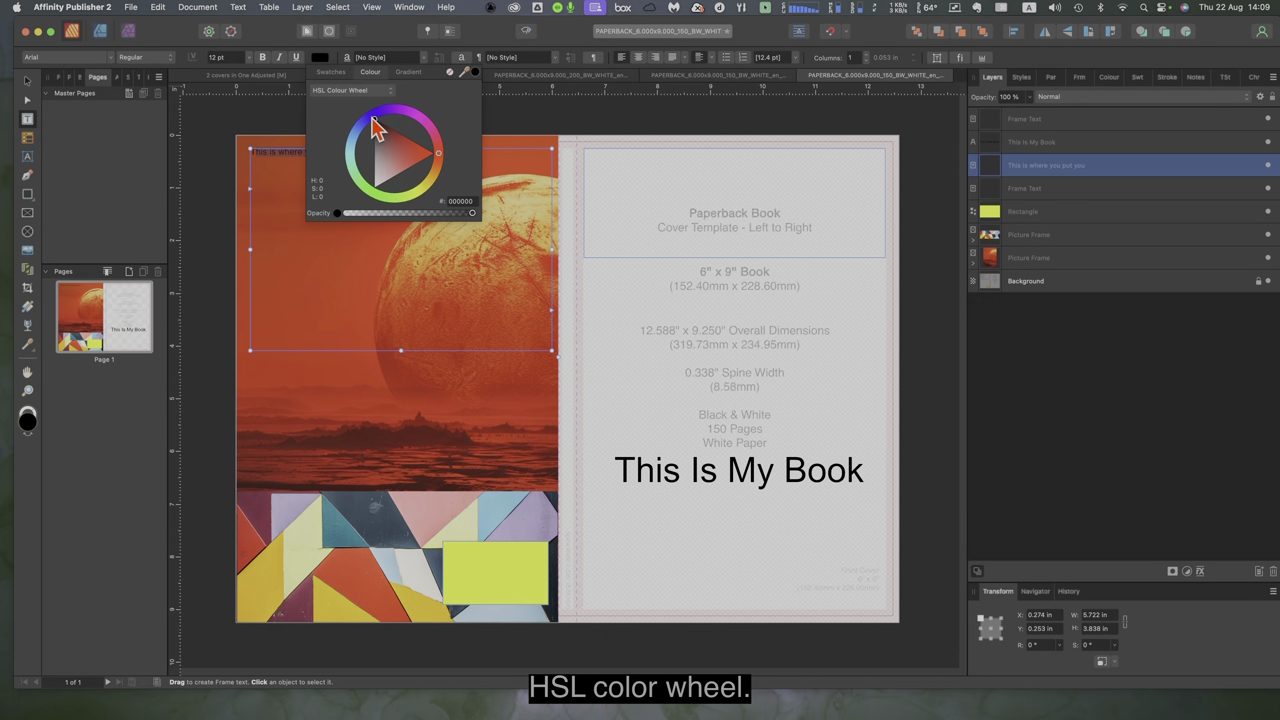
{"action": "left_click", "coordinate": [350, 156]}
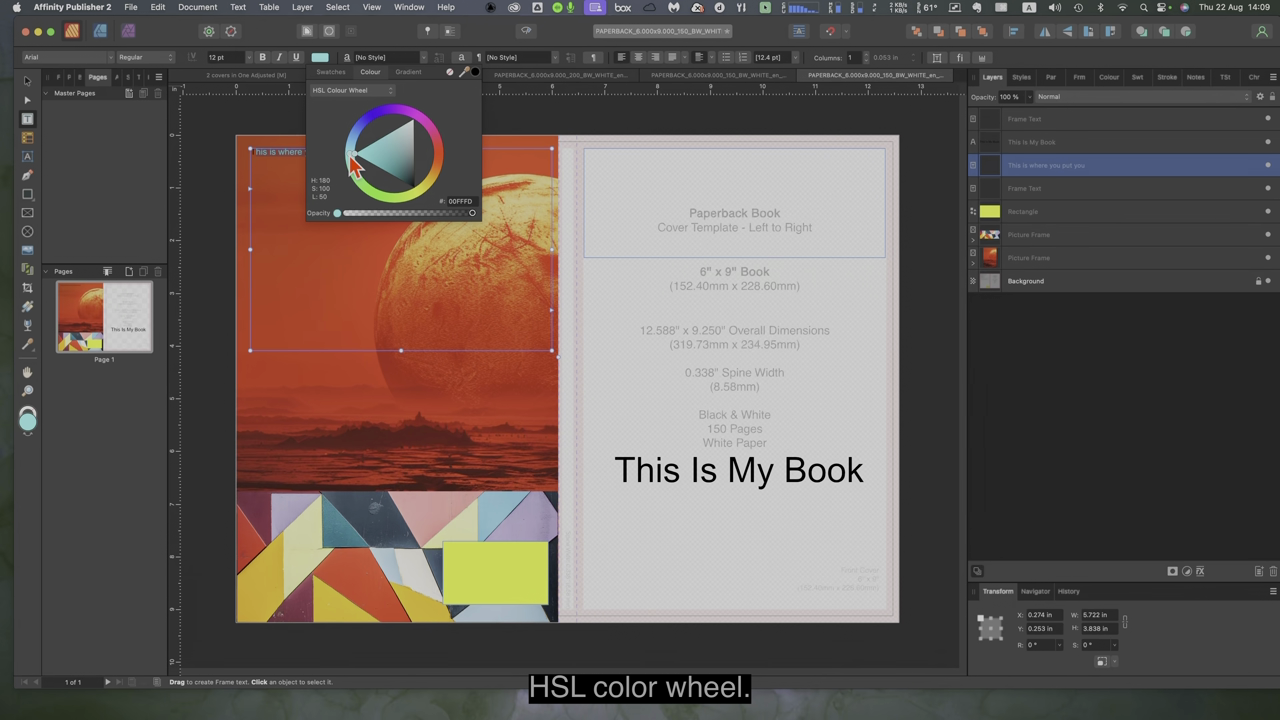
{"action": "left_click", "coordinate": [252, 150]}
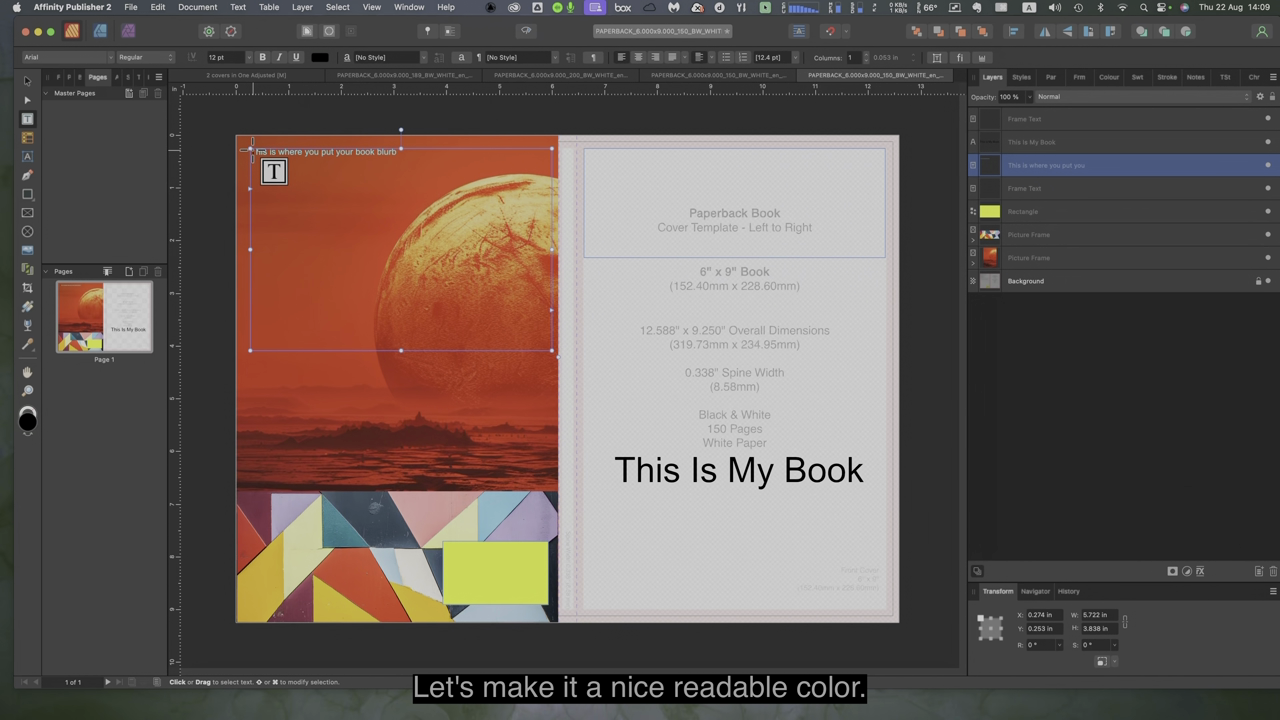
{"action": "left_click", "coordinate": [320, 58]}
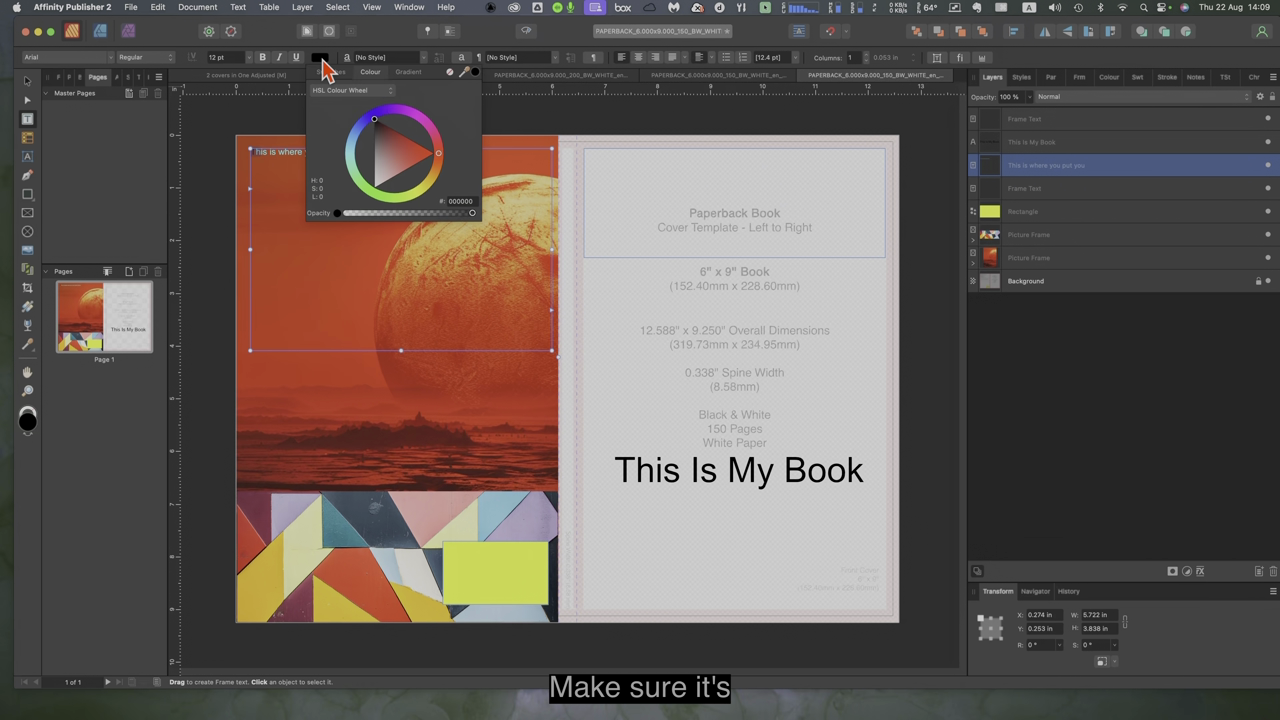
{"action": "left_click", "coordinate": [357, 148]}
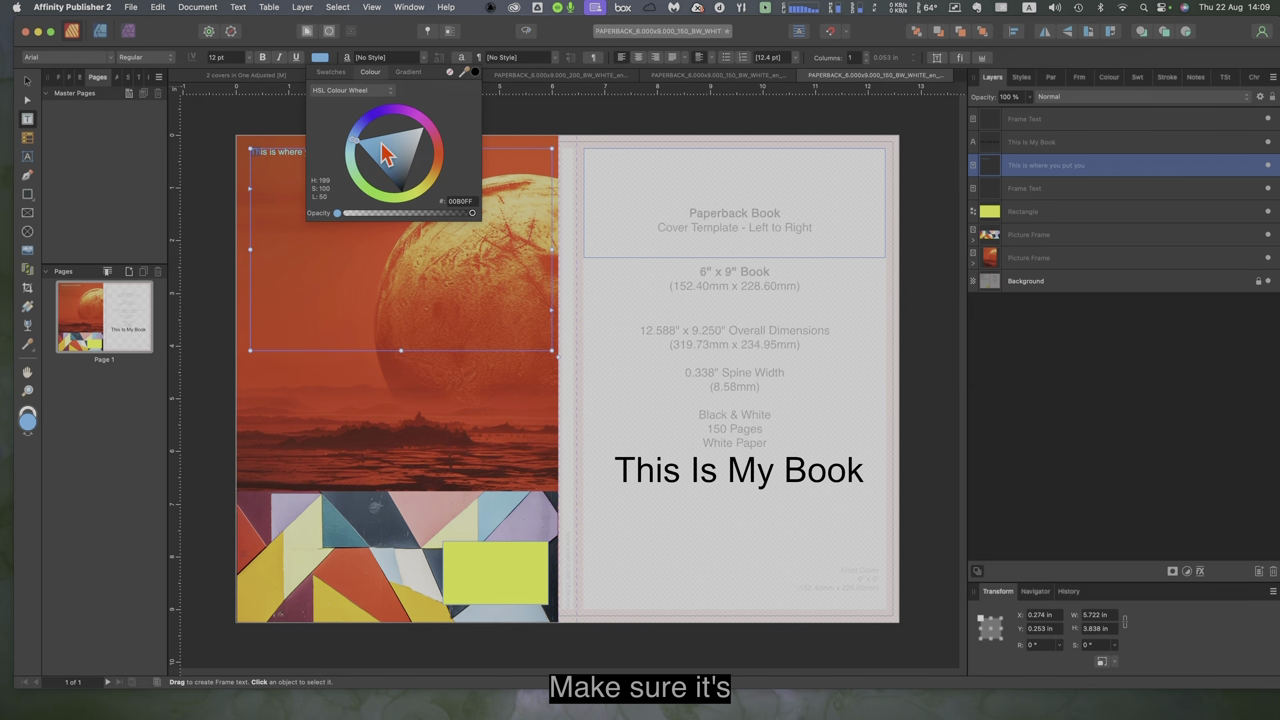
Set the whole blurb line to 18 pt in a lighter cyan
{"action": "left_click", "coordinate": [530, 152]}
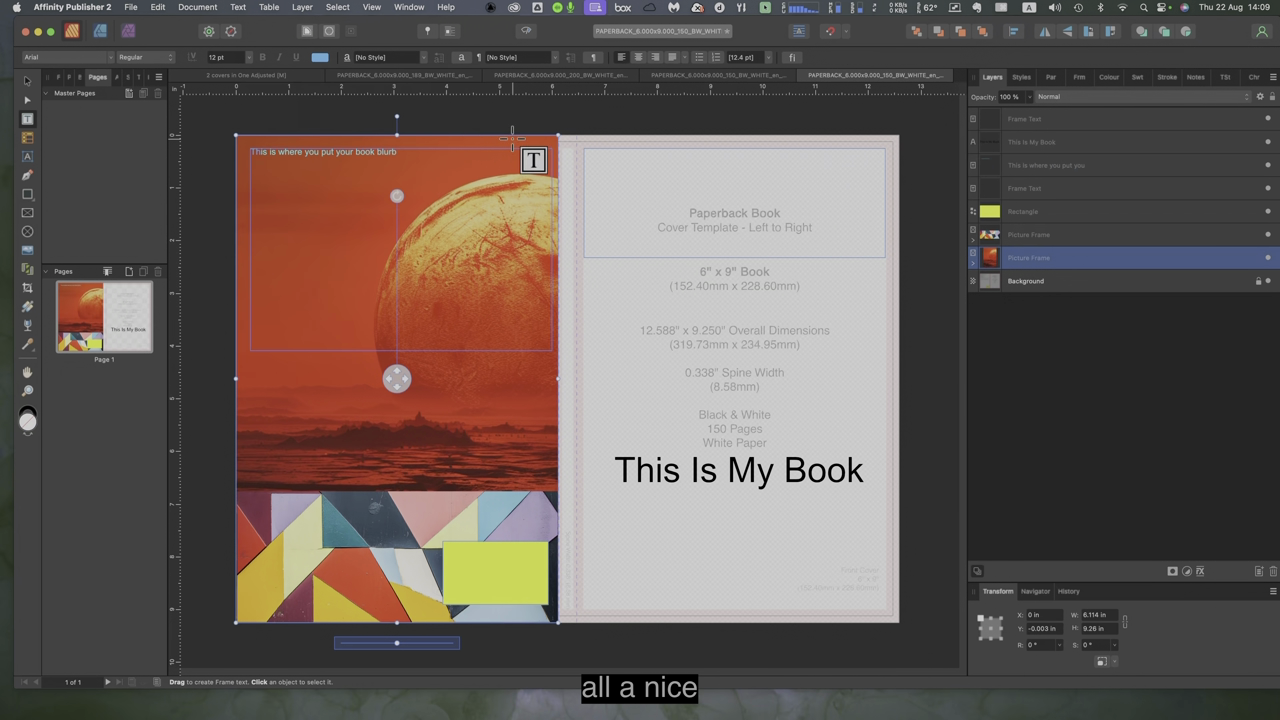
{"action": "left_click", "coordinate": [397, 152]}
{"action": "left_click_drag", "start_coordinate": [397, 152], "coordinate": [252, 152]}
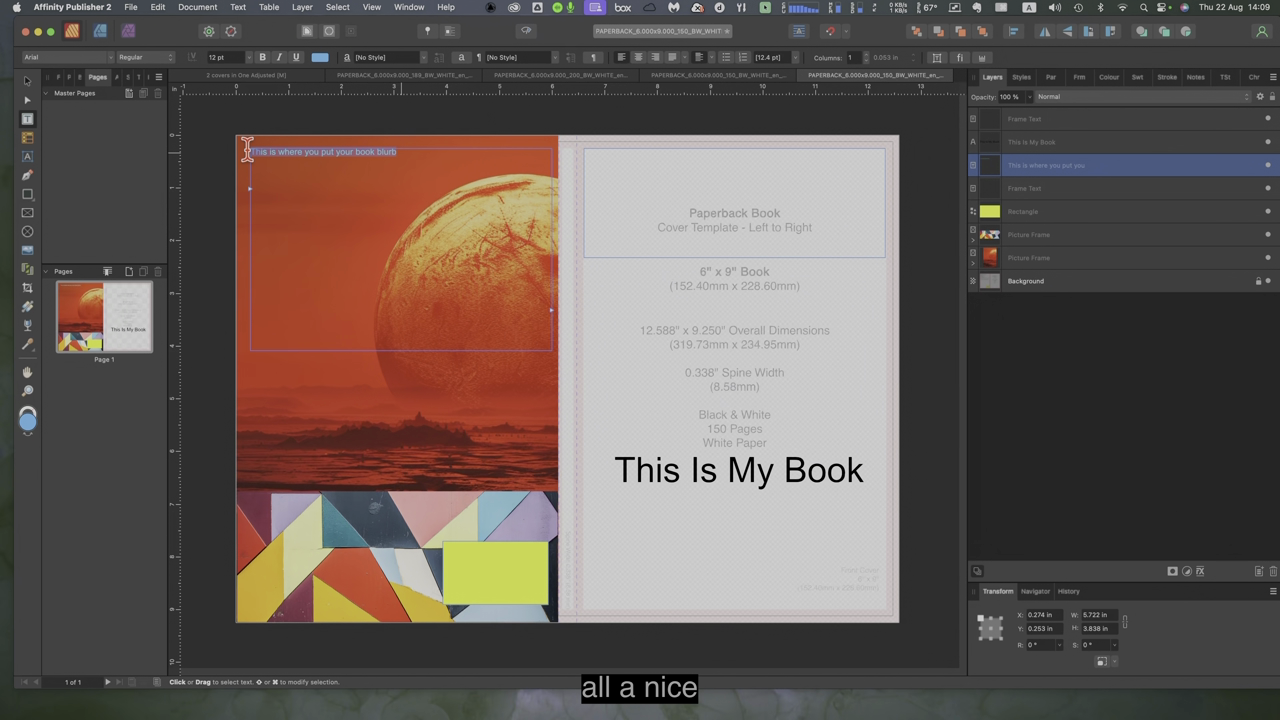
{"action": "left_click", "coordinate": [249, 57]}
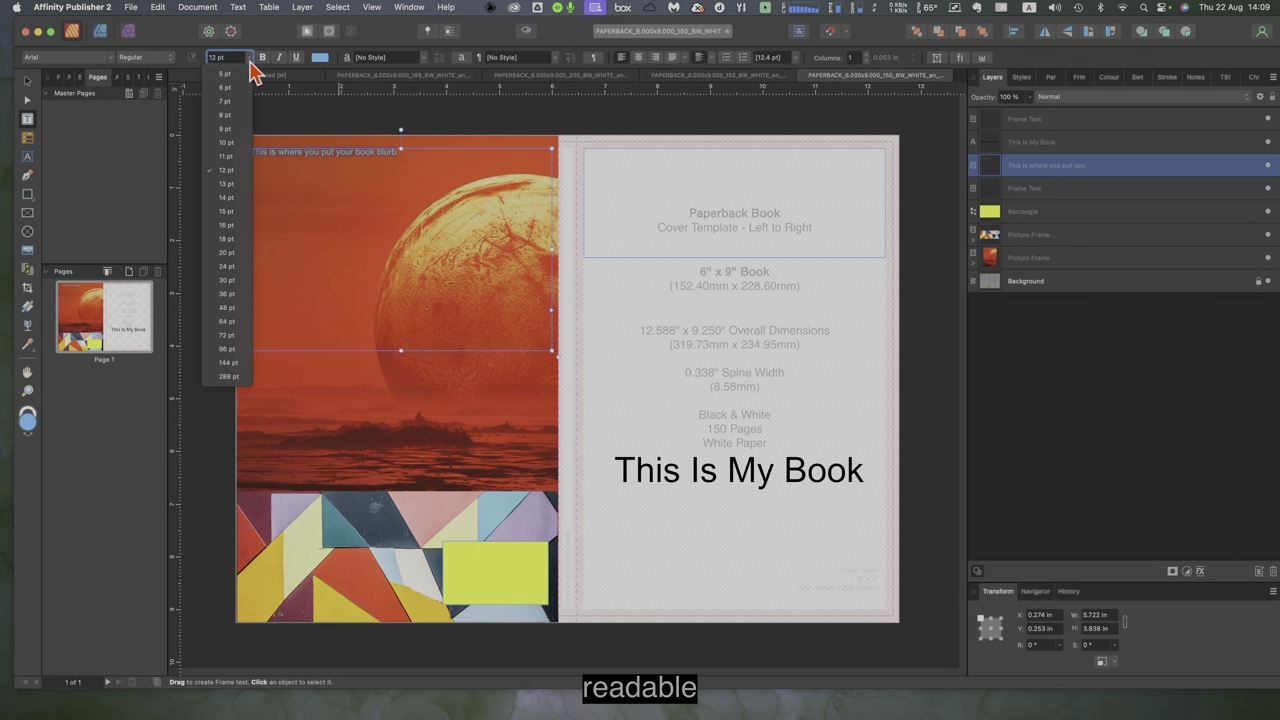
{"action": "left_click", "coordinate": [230, 240]}
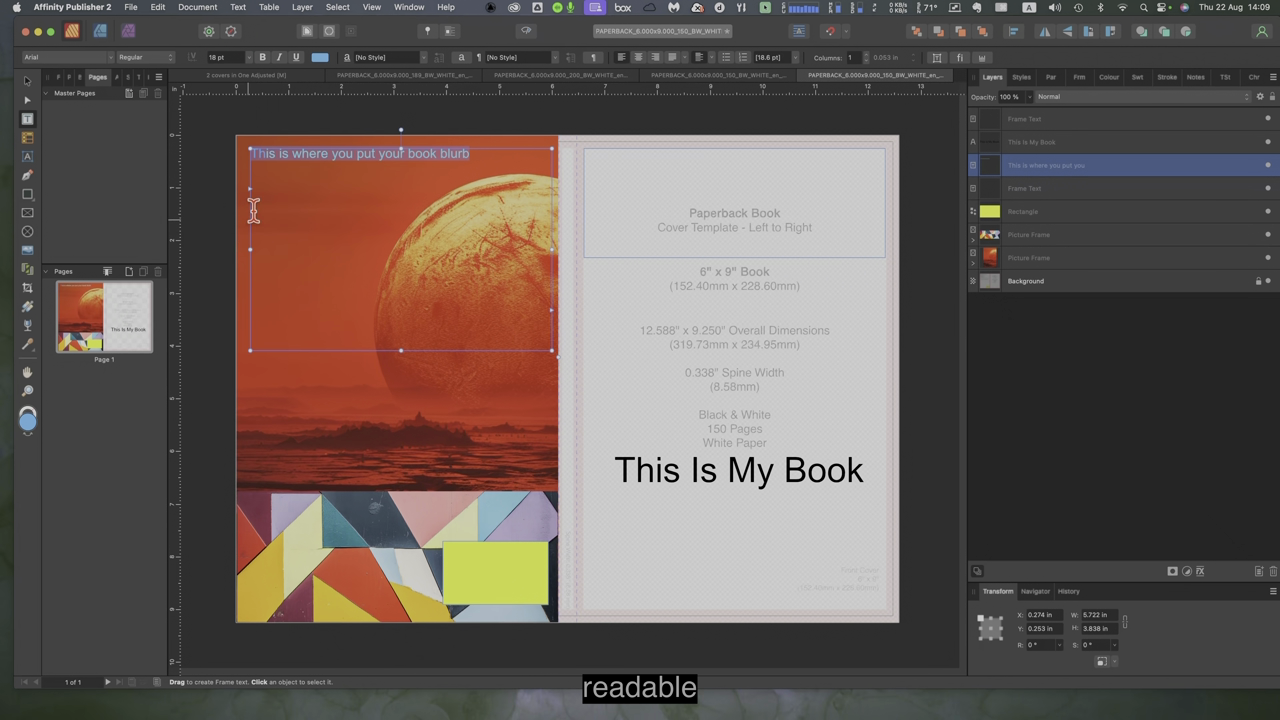
{"action": "left_click", "coordinate": [321, 57]}
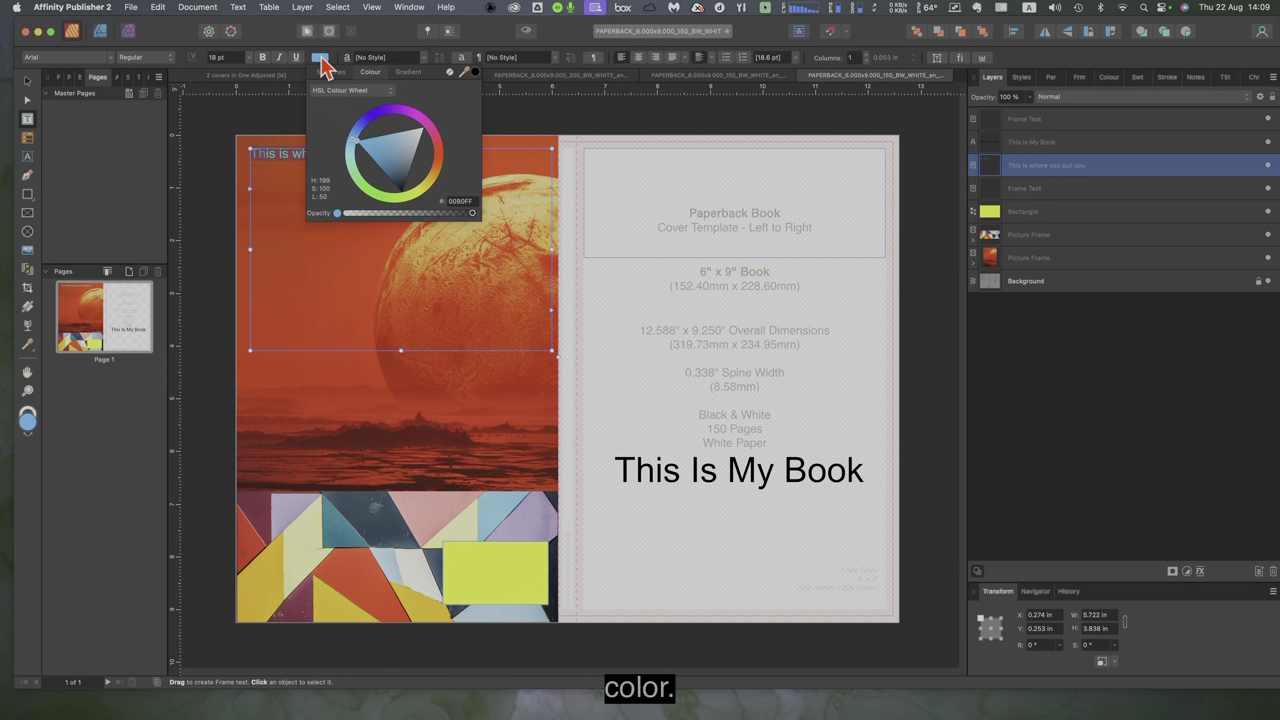
{"action": "left_click", "coordinate": [356, 155]}
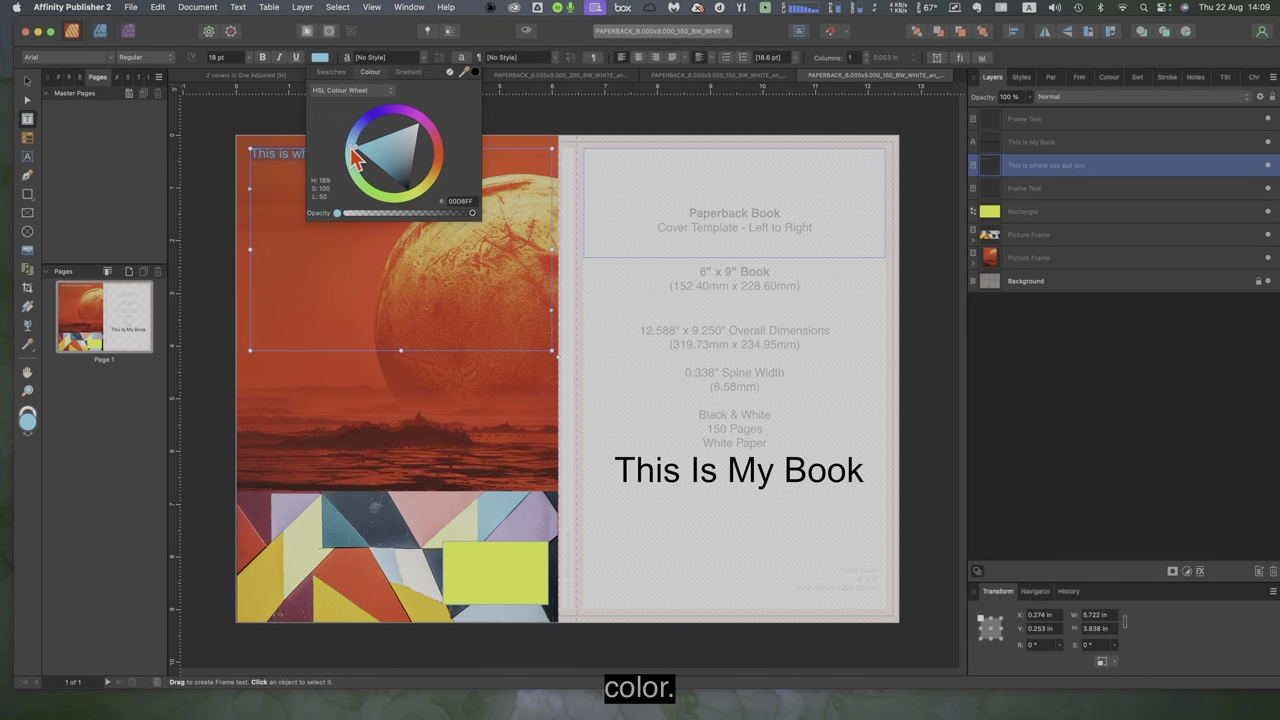
{"action": "left_click", "coordinate": [527, 136]}
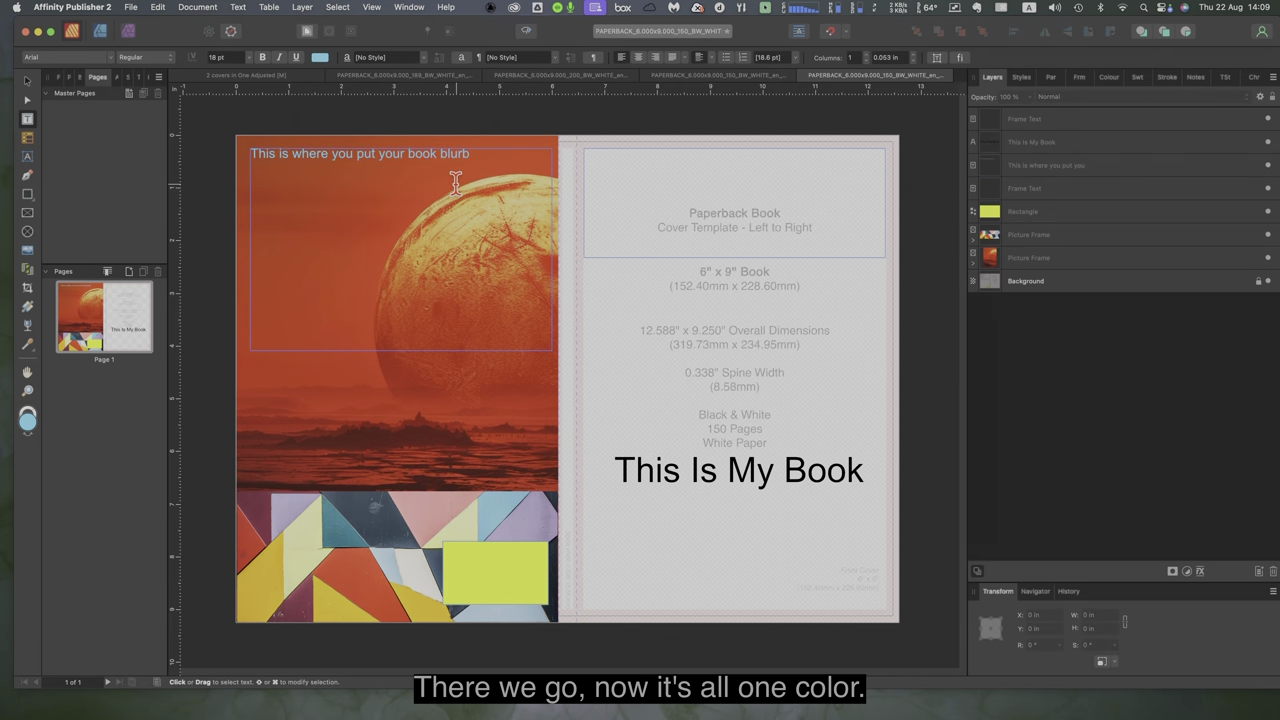
{"action": "left_click", "coordinate": [27, 80]}
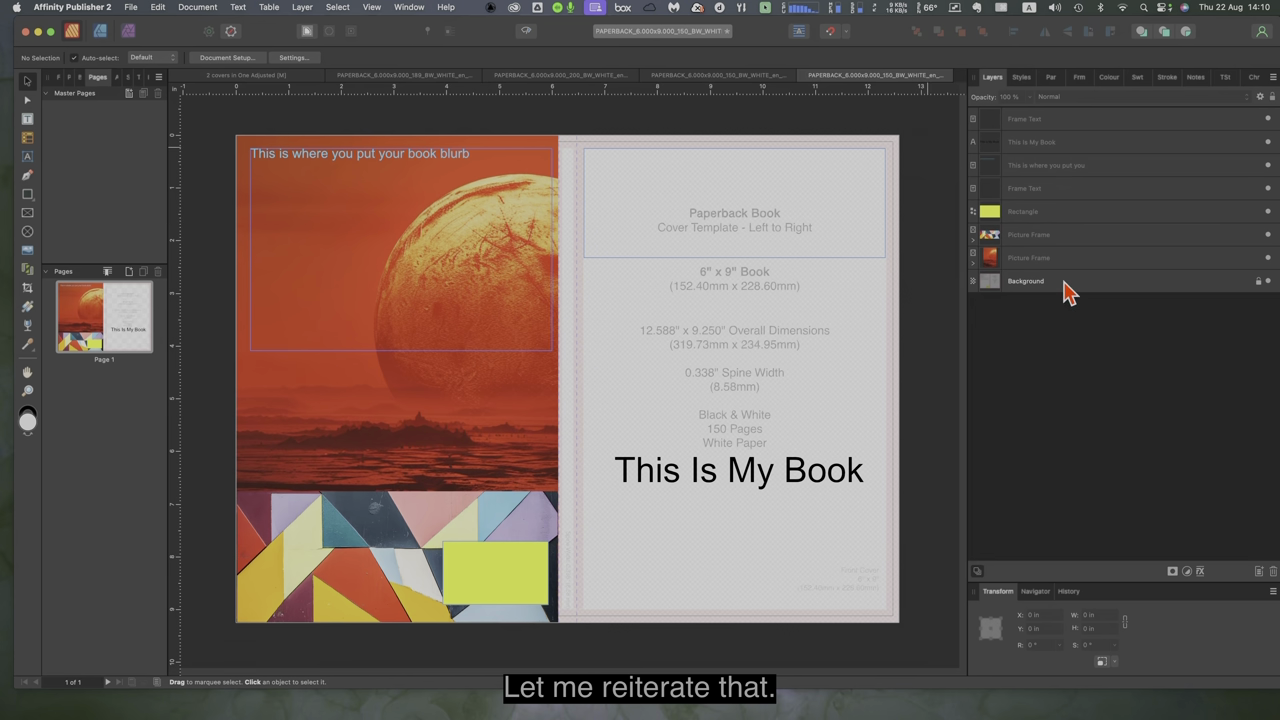
{"action": "left_click", "coordinate": [1088, 294]}
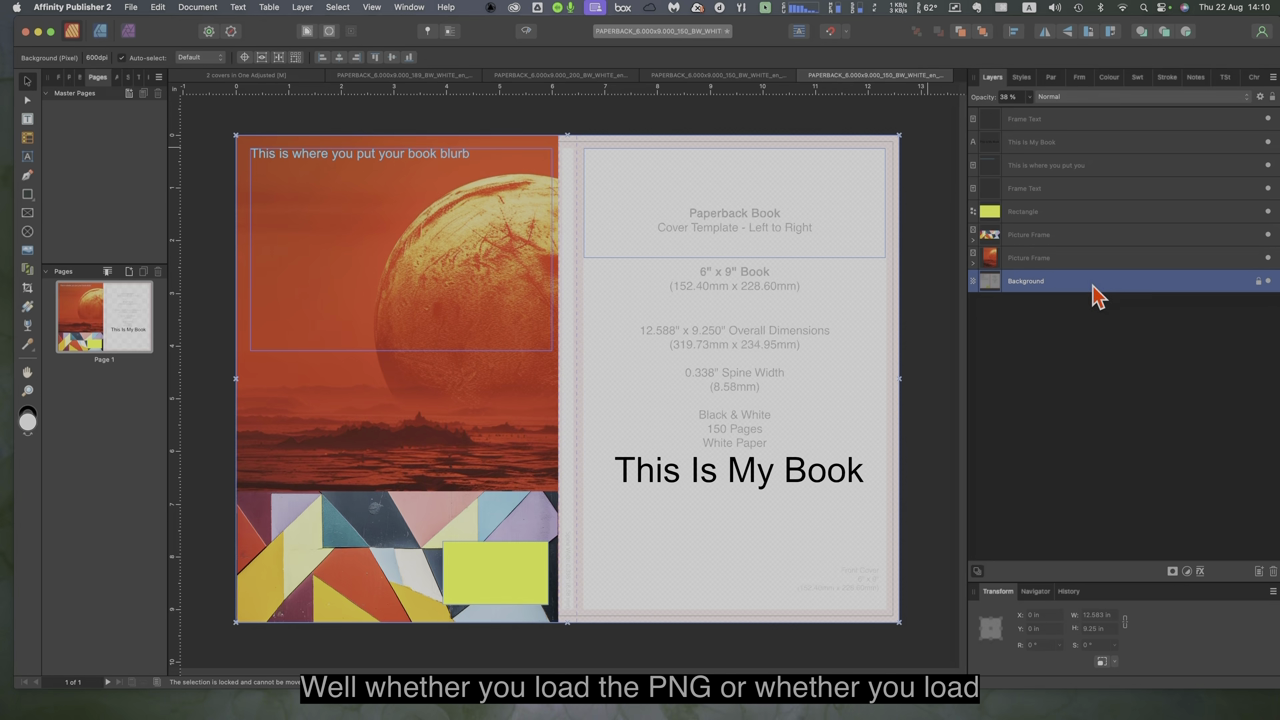
{"action": "left_click", "coordinate": [725, 79]}
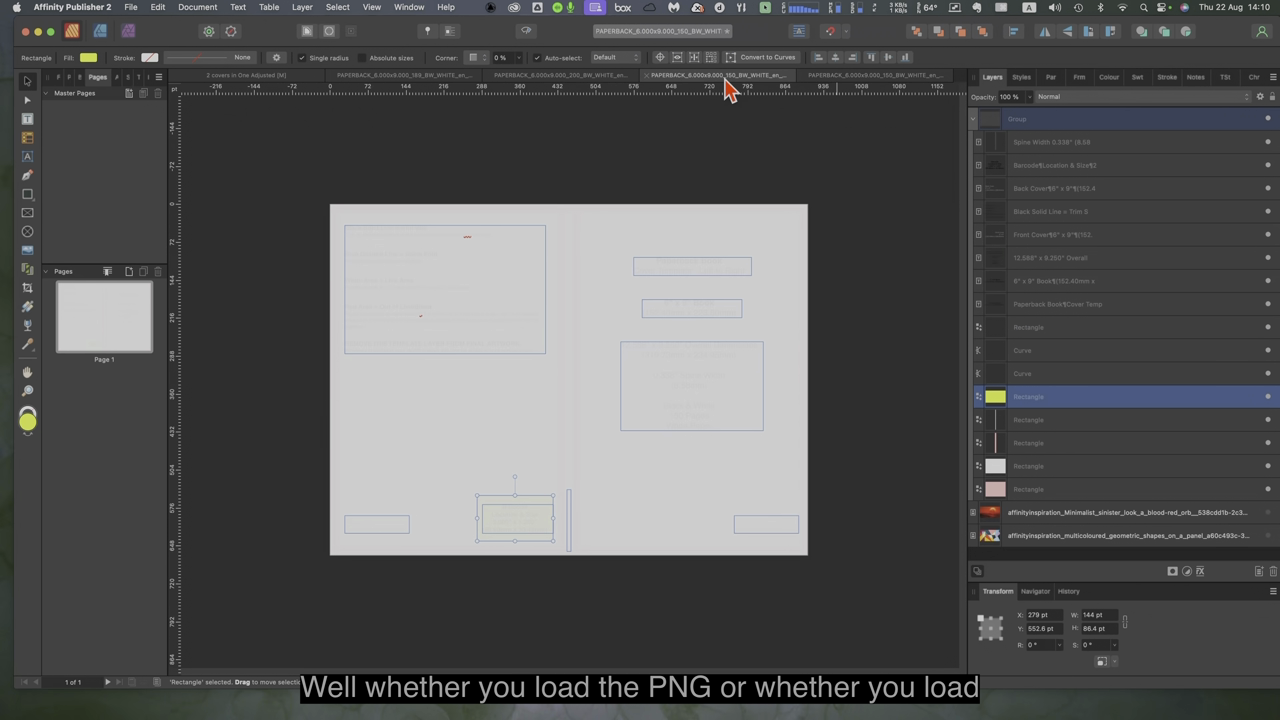
{"action": "left_click", "coordinate": [580, 78]}
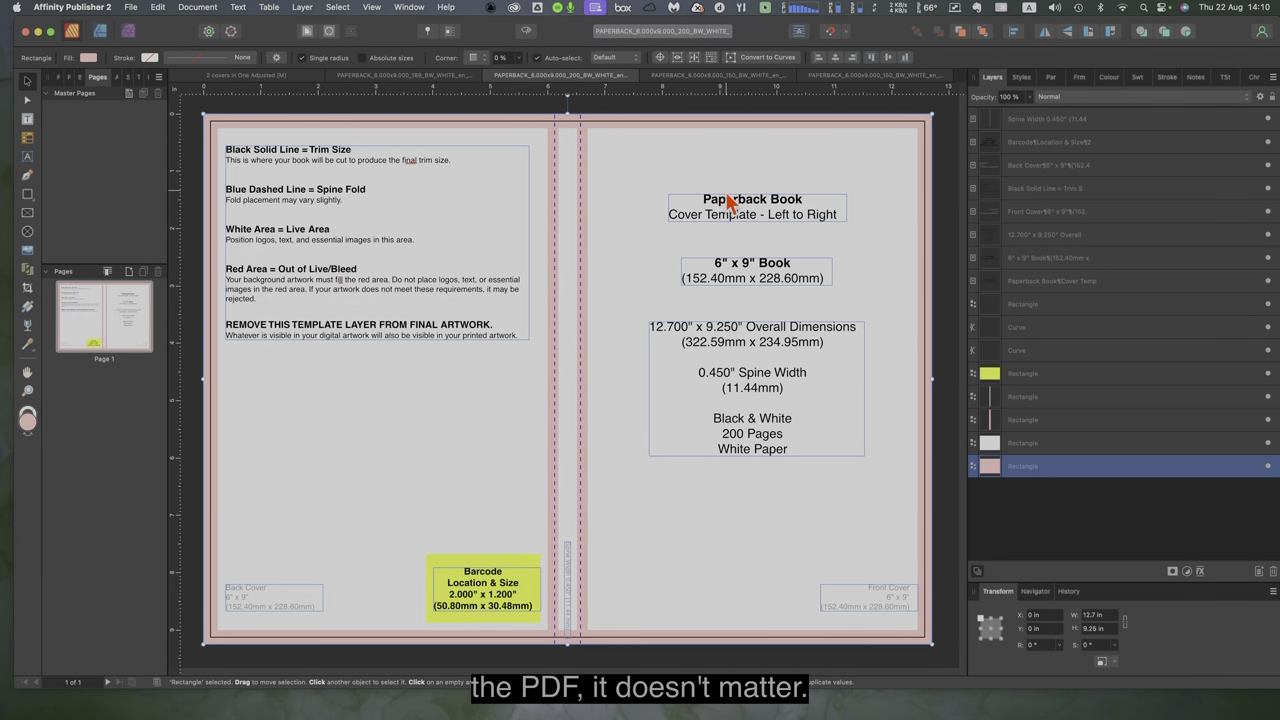
{"action": "left_click", "coordinate": [856, 77]}
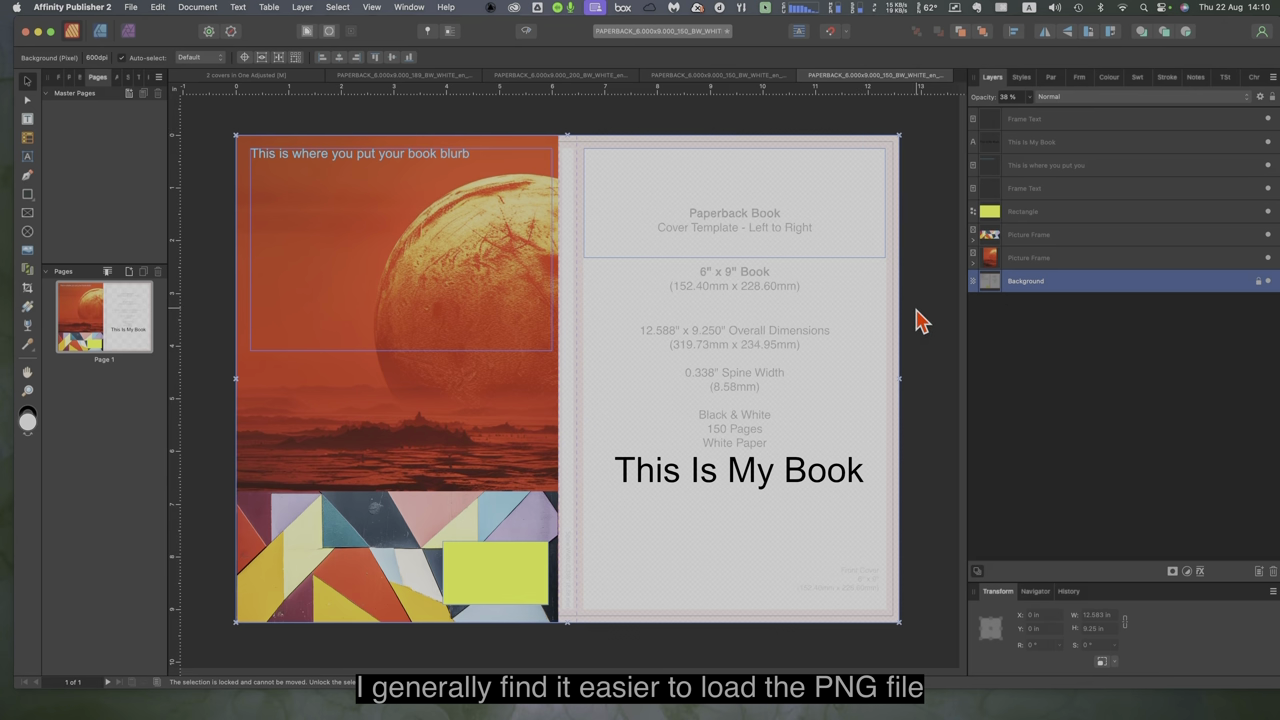
{"action": "left_click", "coordinate": [596, 77]}
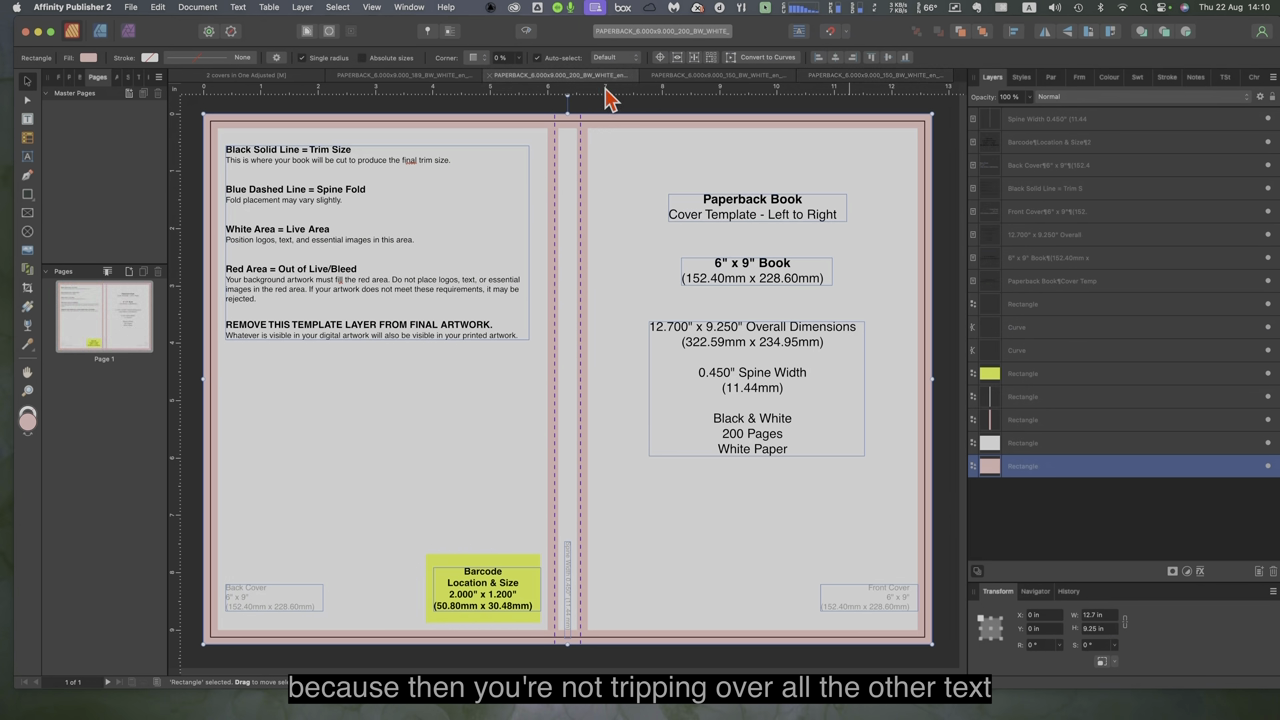
{"action": "left_click", "coordinate": [741, 371]}
{"action": "left_click", "coordinate": [399, 308]}
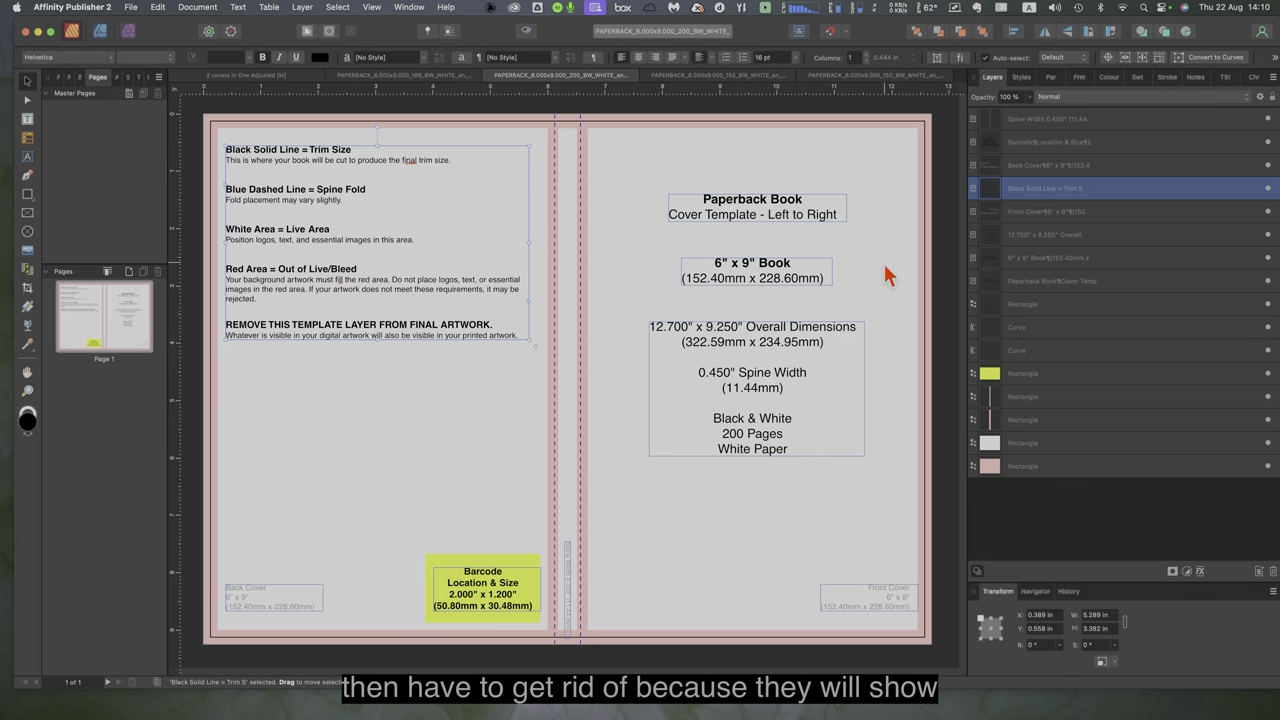
{"action": "left_click", "coordinate": [841, 78]}
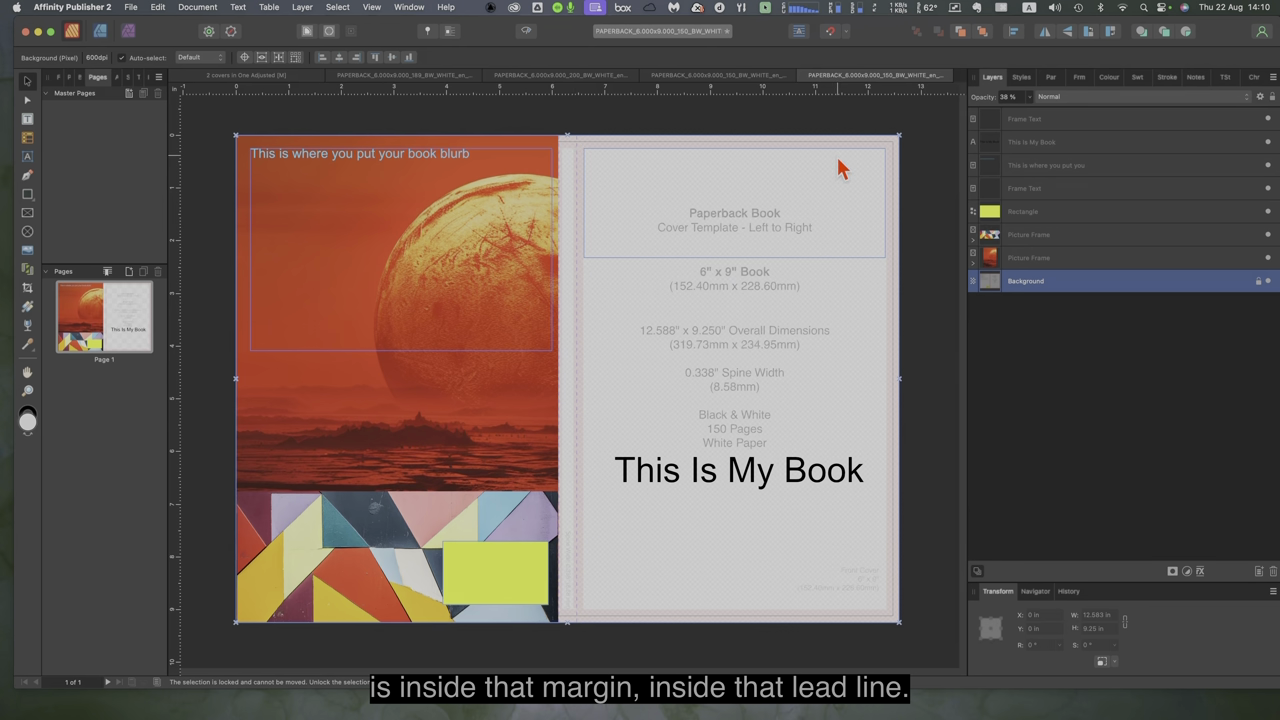
Toggle the template Background layer off and on, then raise its opacity from 38% to 52%
{"action": "left_click", "coordinate": [1268, 284]}
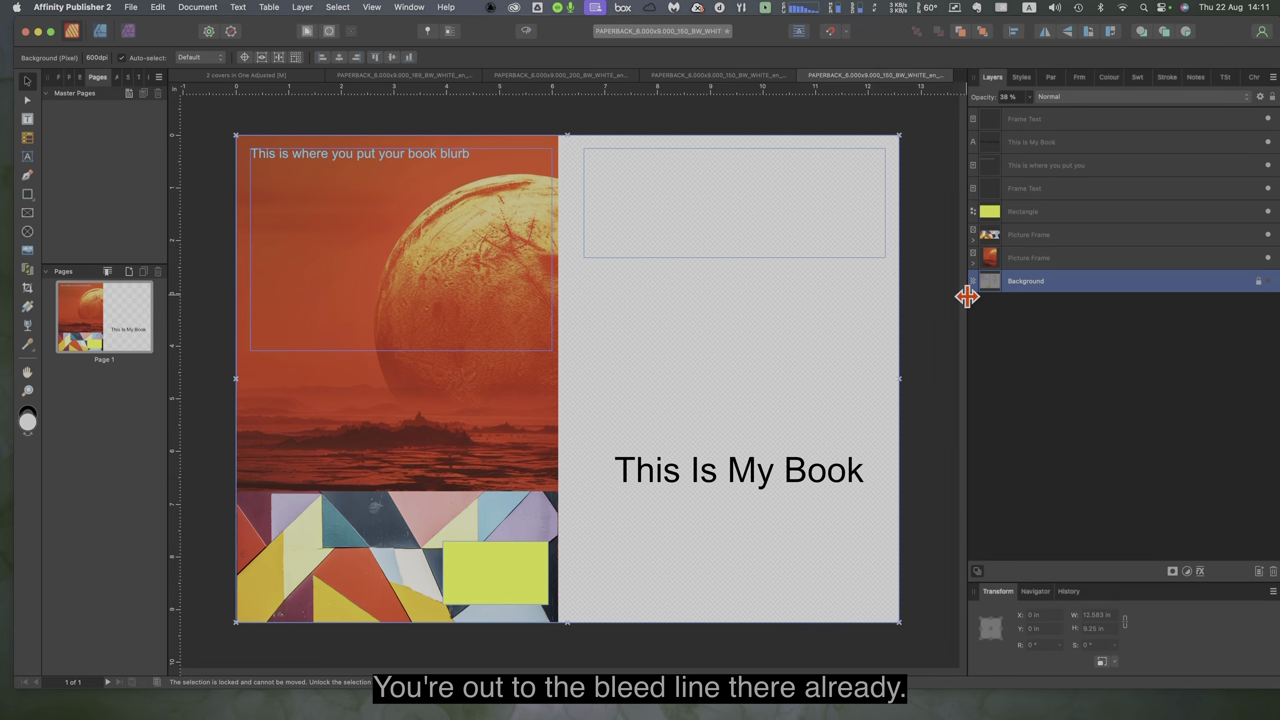
{"action": "left_click", "coordinate": [1267, 281]}
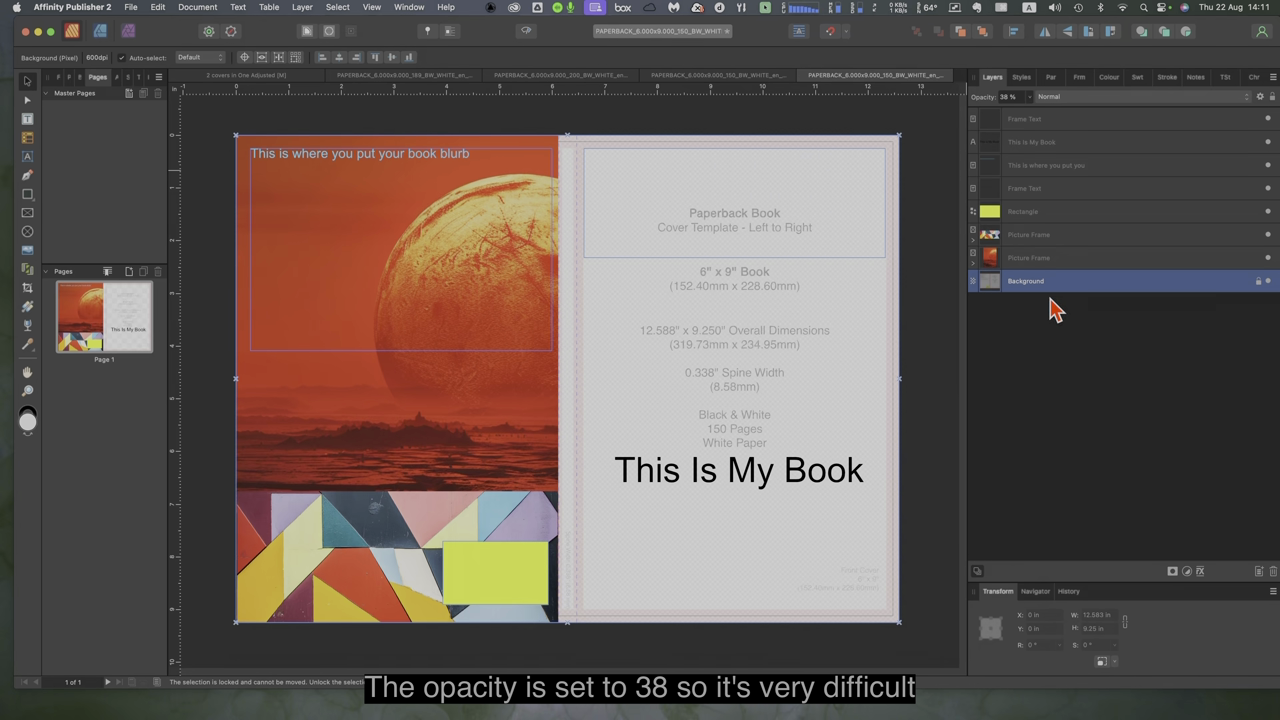
{"action": "left_click", "coordinate": [1012, 97]}
{"action": "left_click", "coordinate": [1028, 97]}
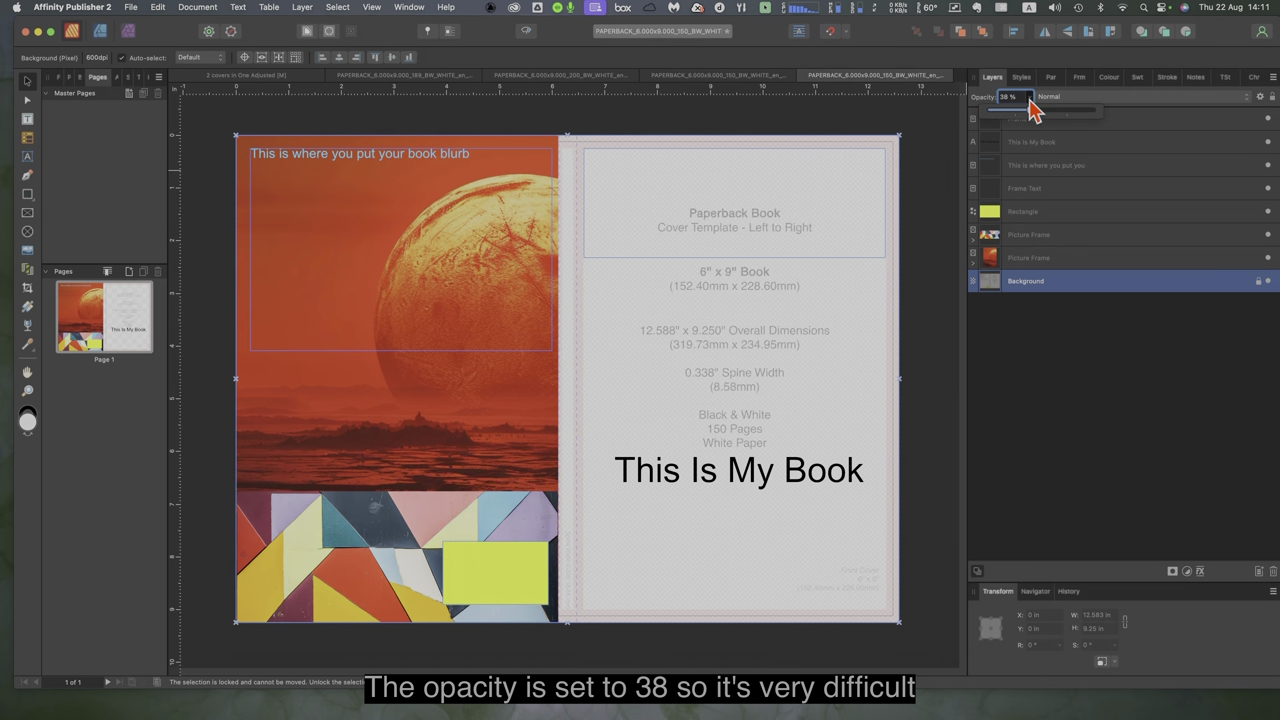
{"action": "mouse_move", "coordinate": [1029, 112]}
{"action": "left_mouse_down"}
{"action": "mouse_move", "coordinate": [1104, 113]}
{"action": "mouse_move", "coordinate": [1006, 113]}
{"action": "mouse_move", "coordinate": [1045, 125]}
{"action": "left_mouse_up"}
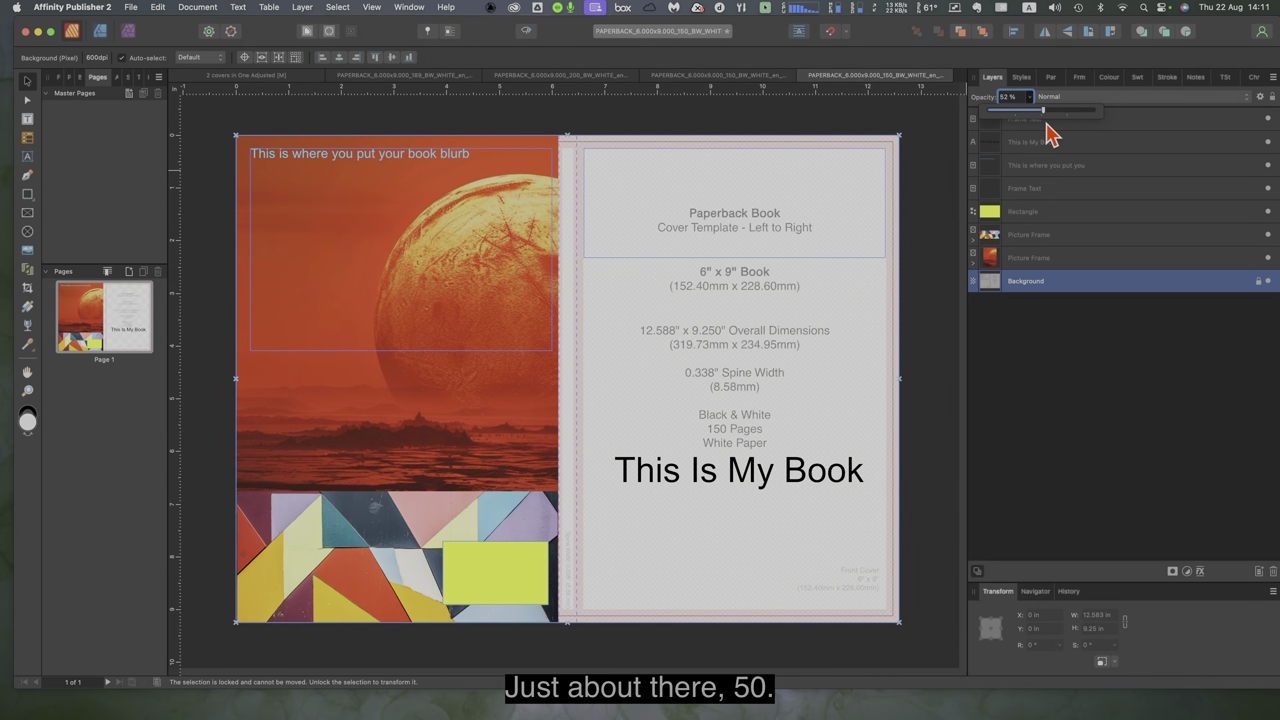